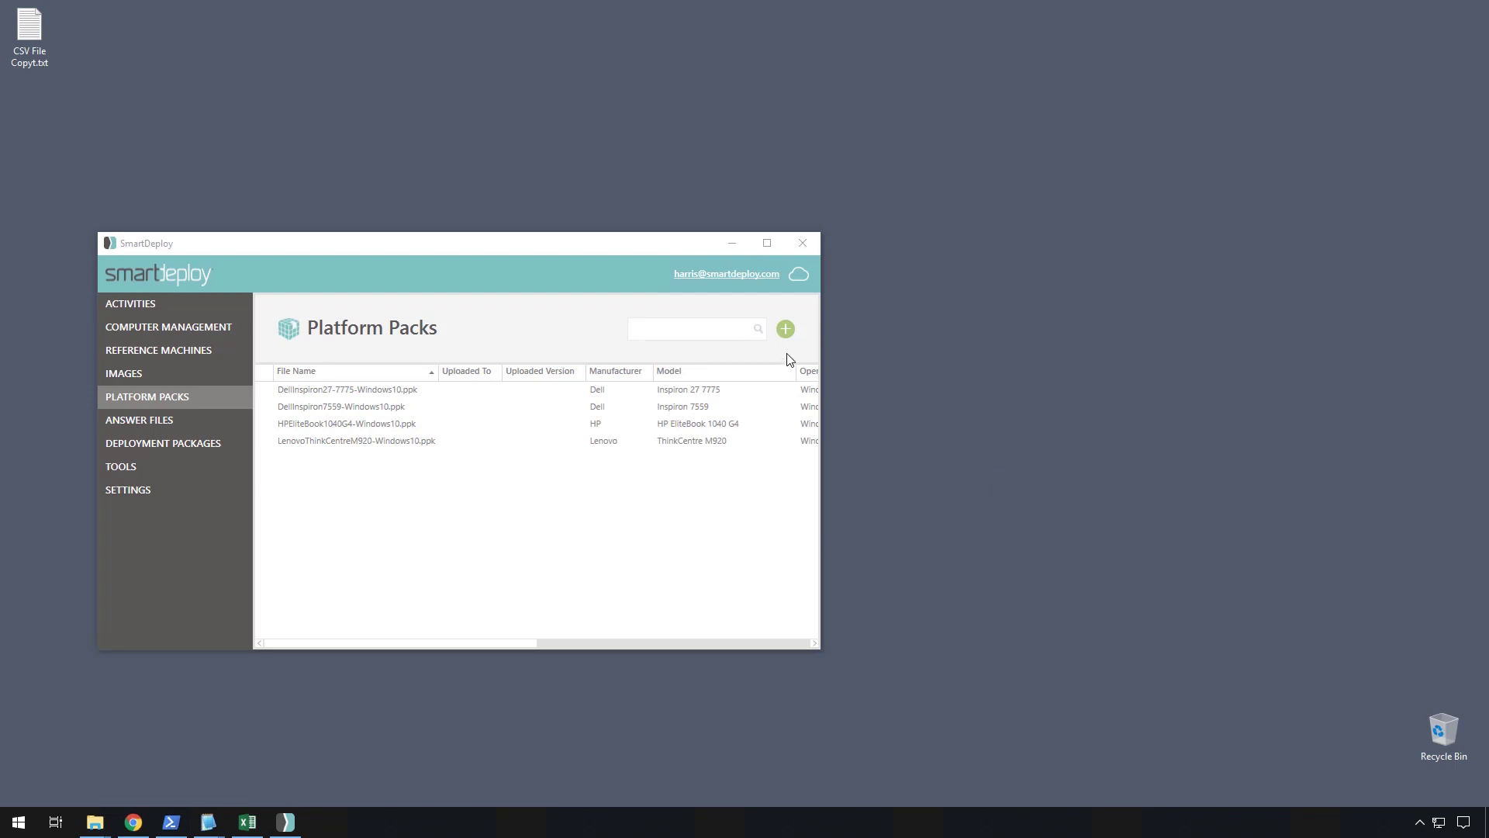
Search the downloadable platform pack library for Lenovo models, then close it
left_click(785, 331)
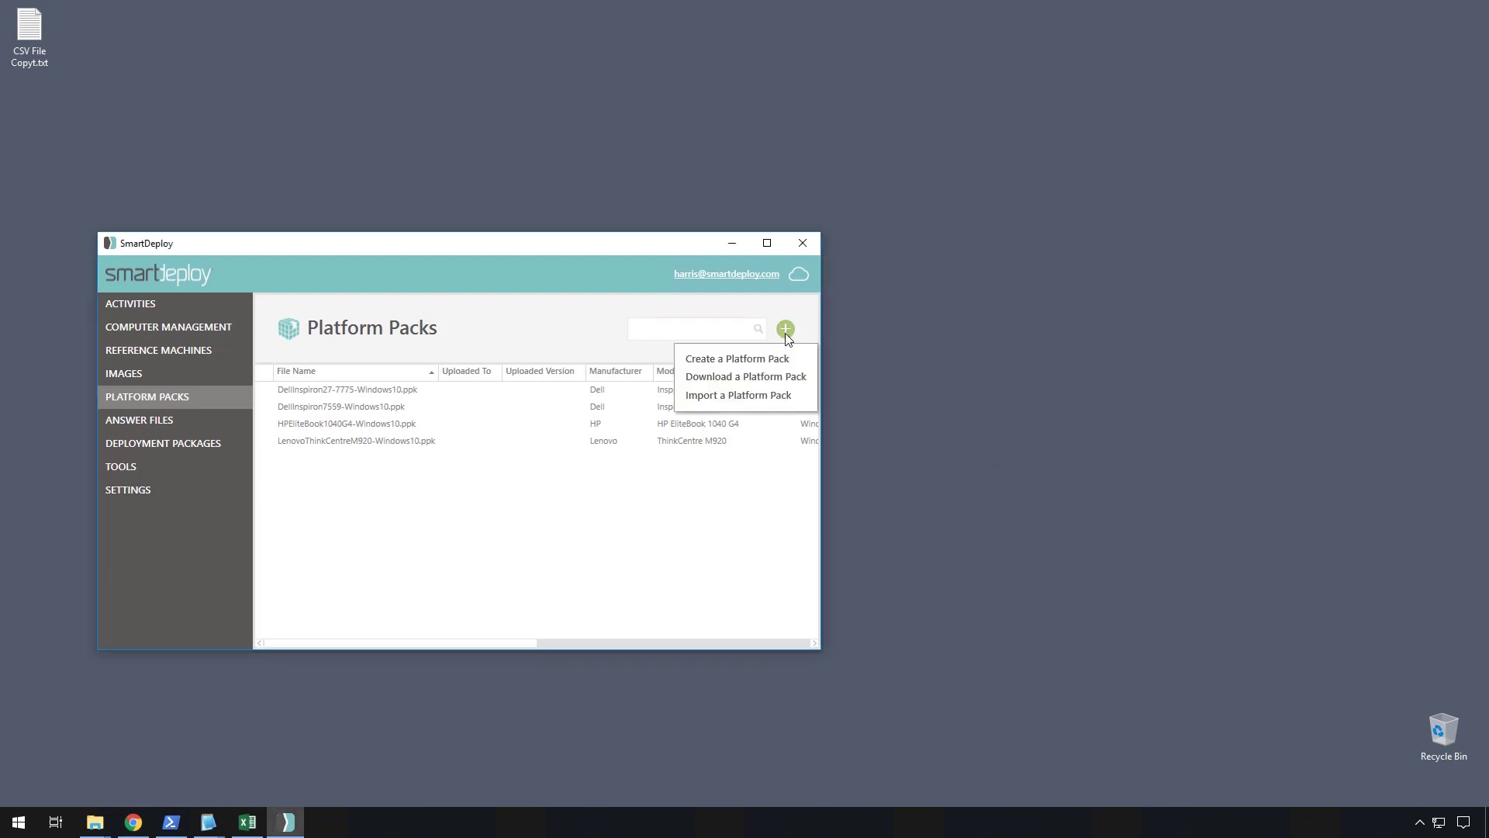
left_click(769, 378)
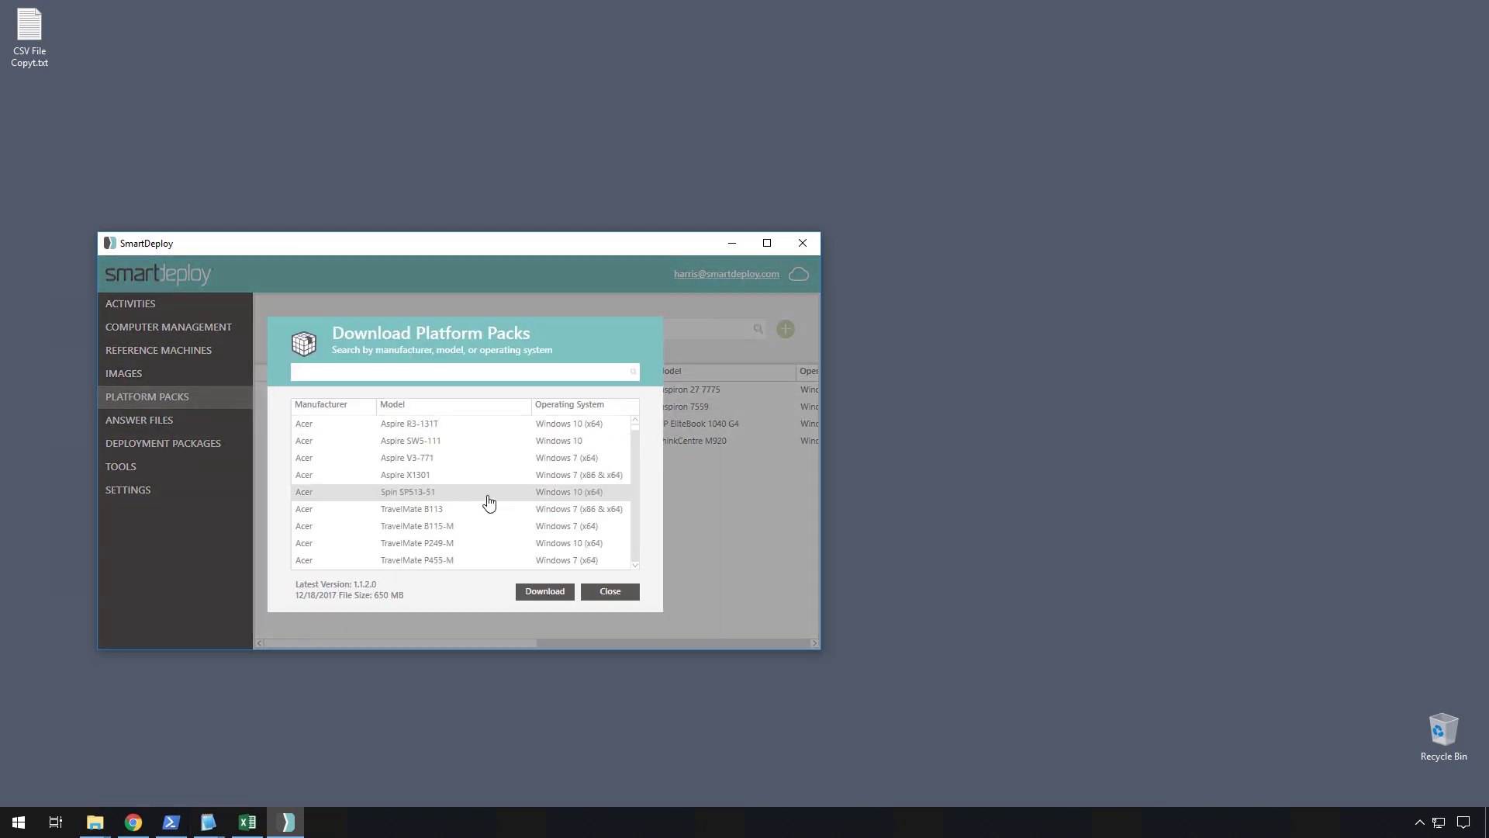
left_click(478, 370)
type("Lenovo")
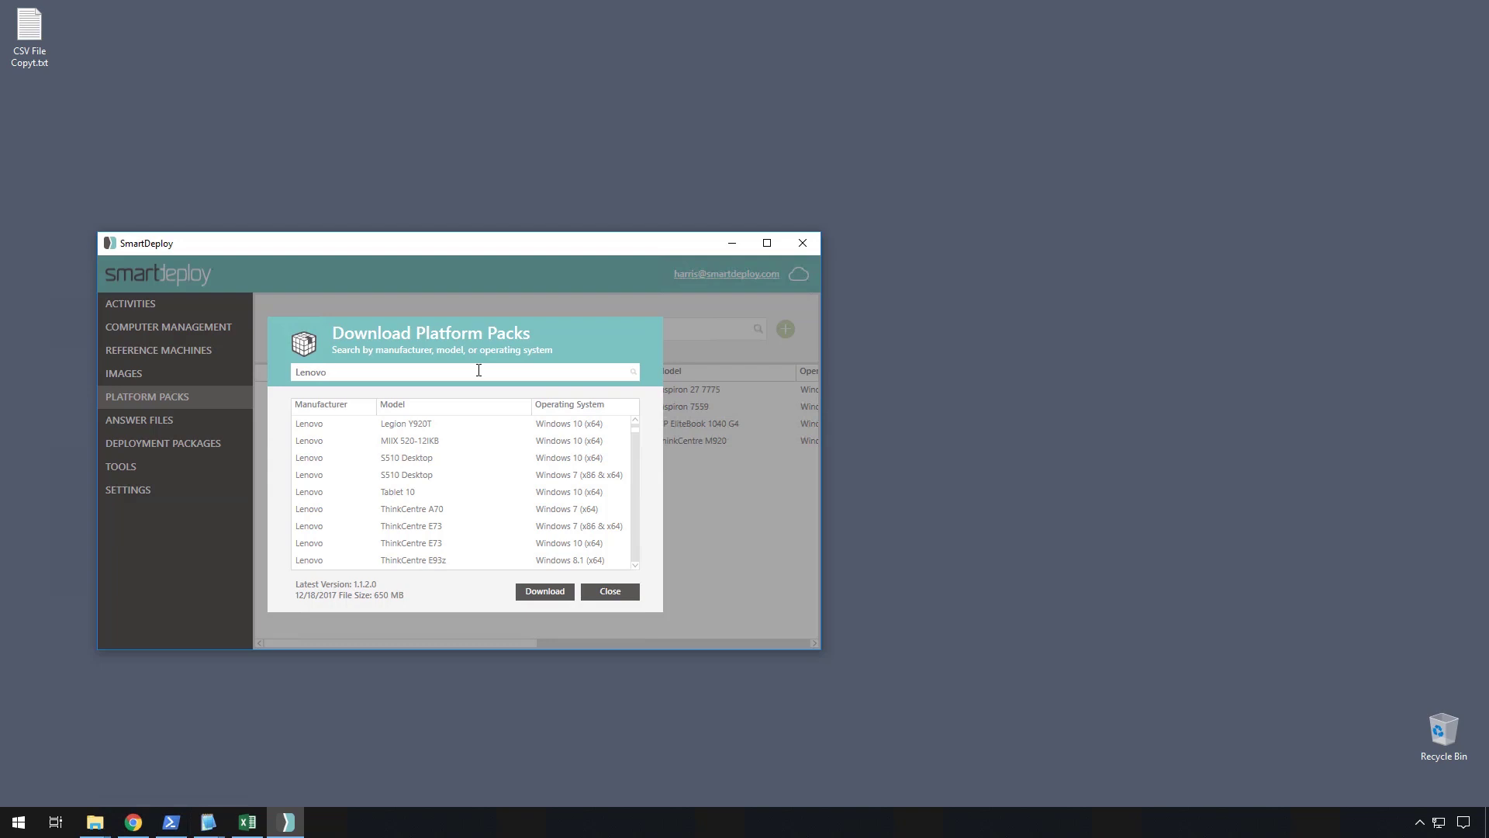
scroll(476, 499, "down", 5)
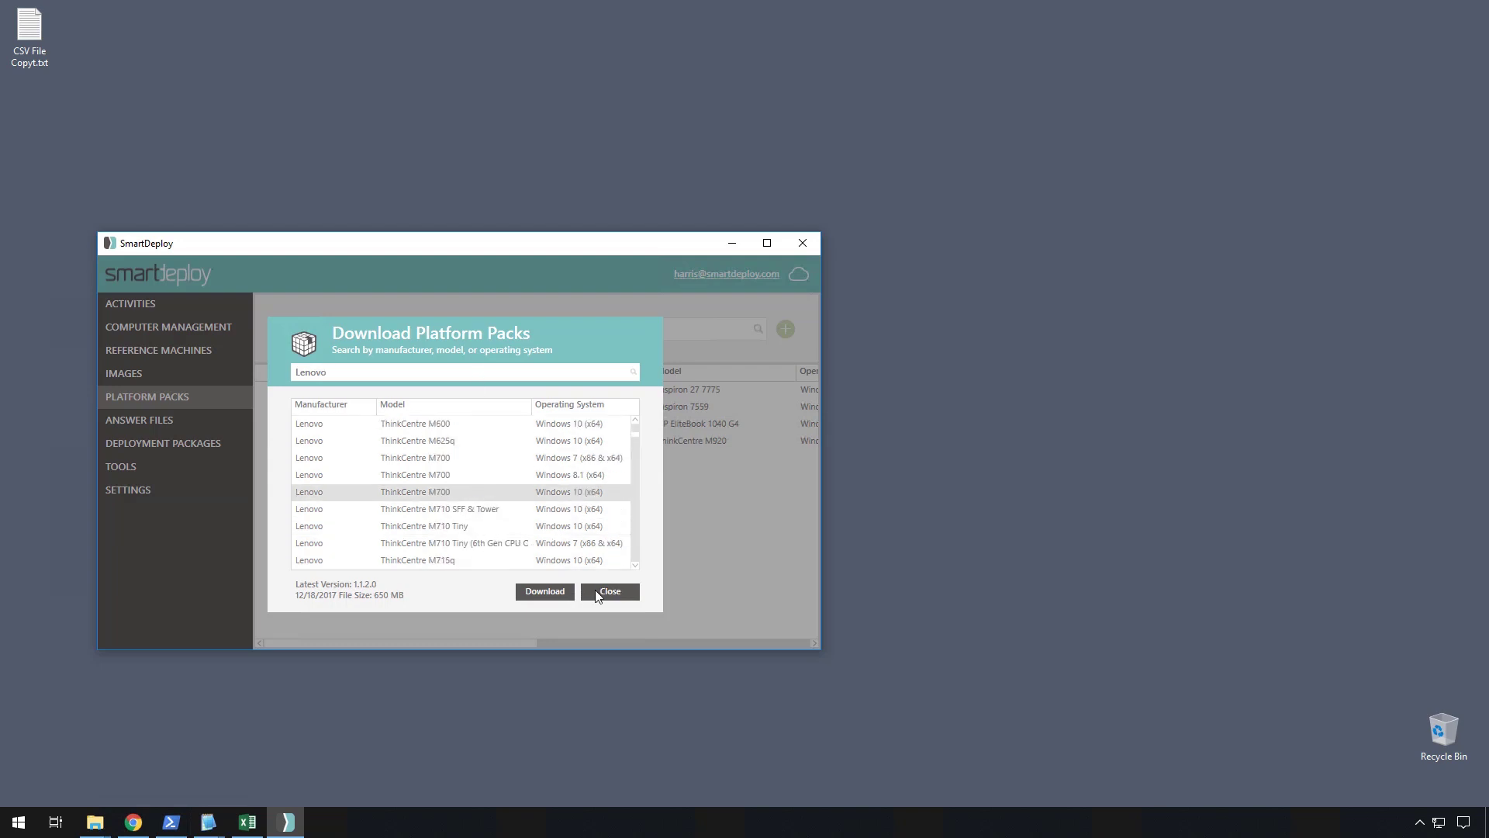
left_click(609, 592)
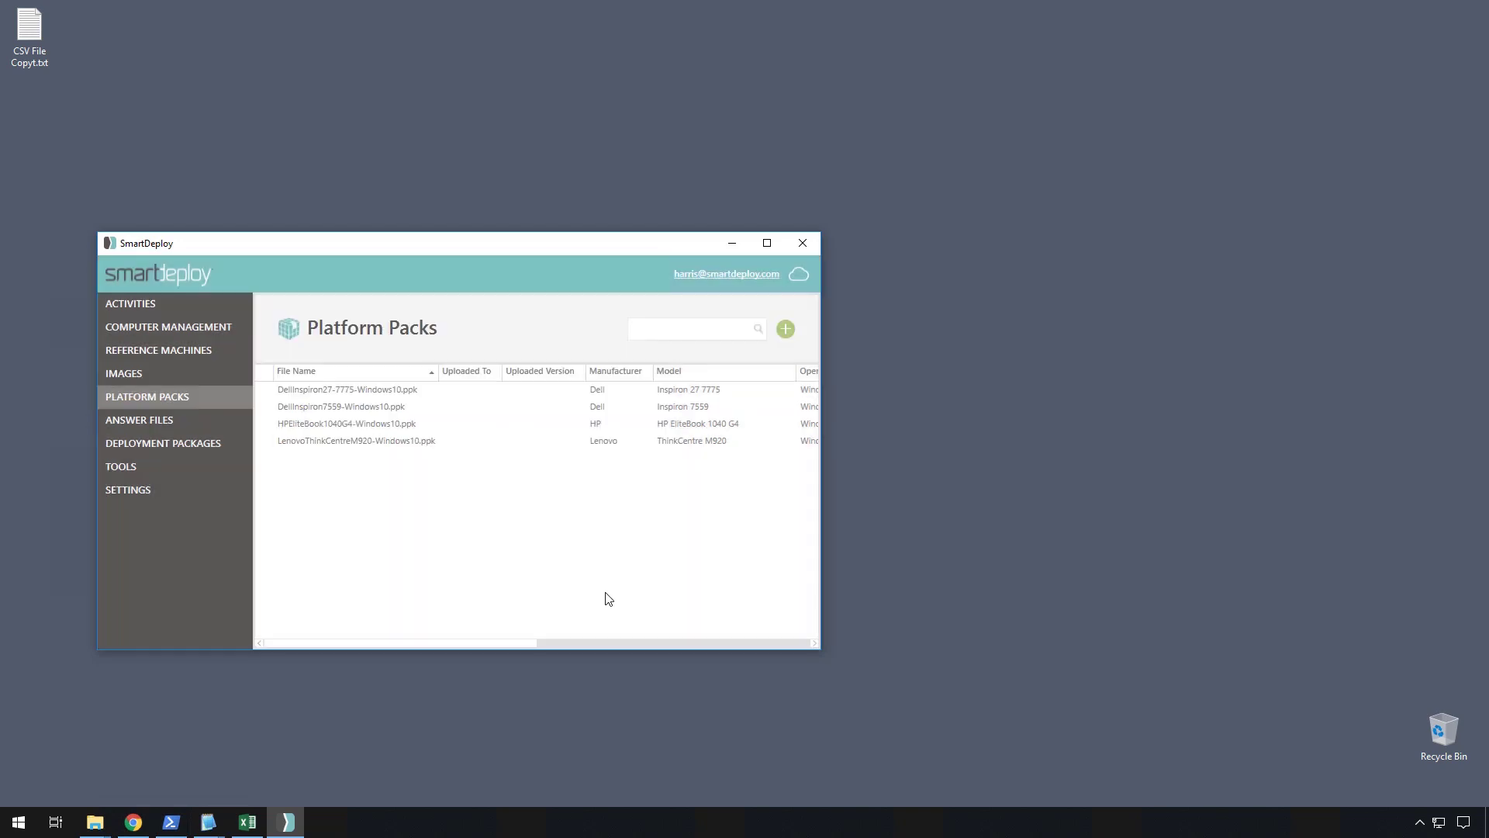
Check the New Platform Pack creation fee tiers on the pricing page, then bring up the New Ticket form
left_click(134, 822)
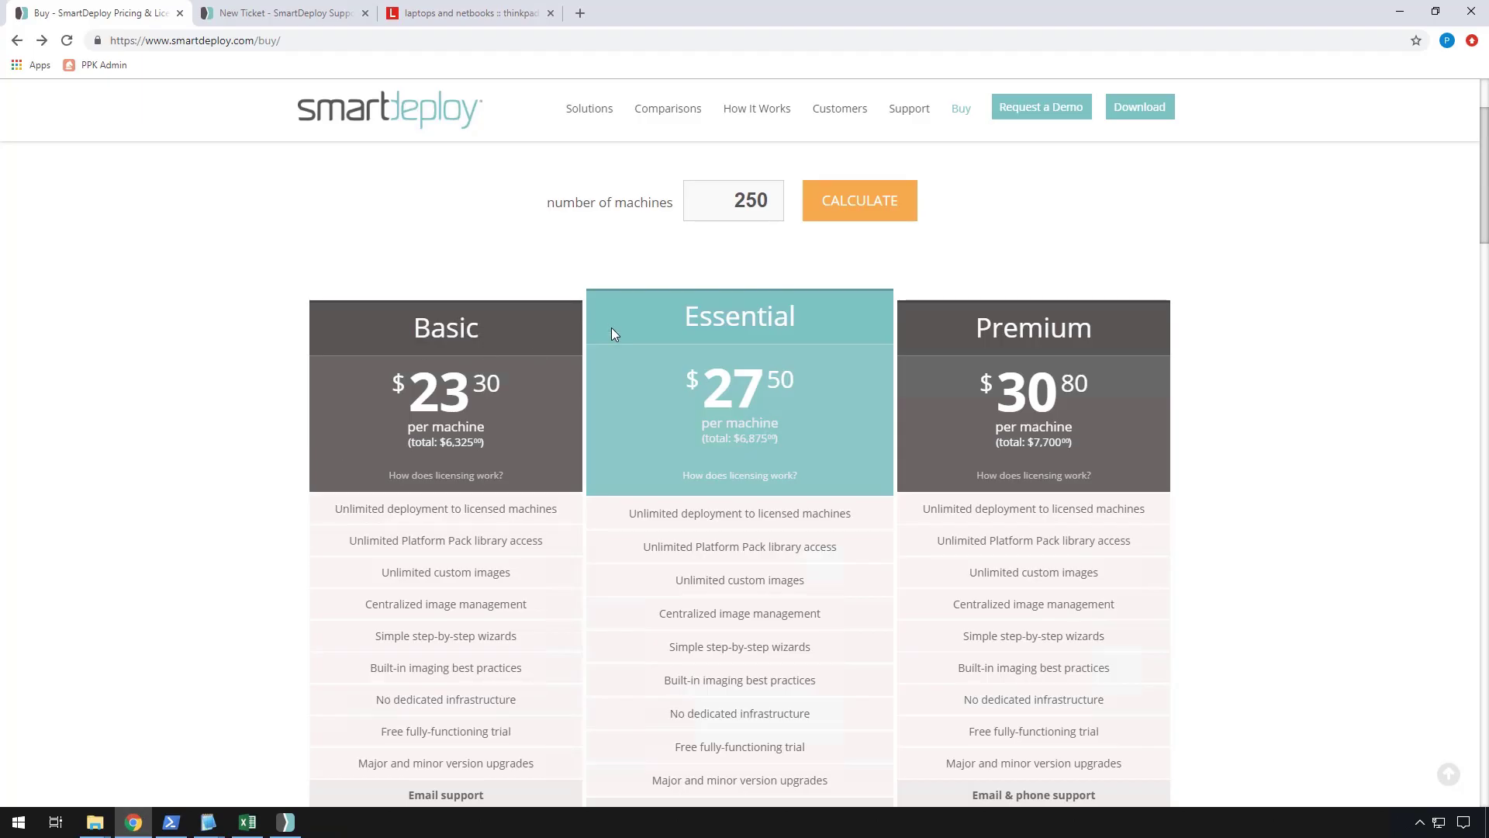
scroll(822, 489, "down", 5)
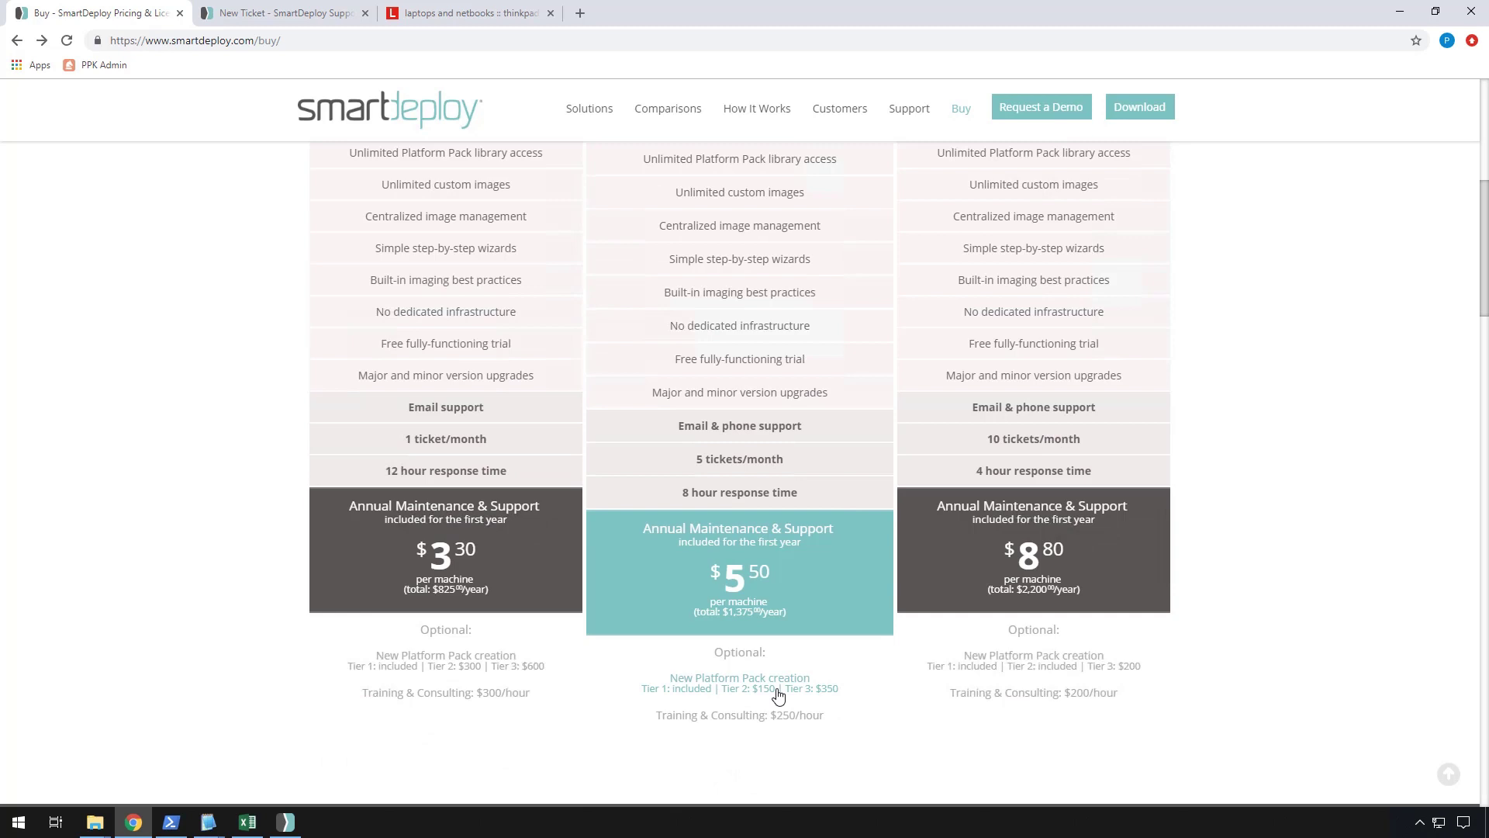
left_click(804, 681)
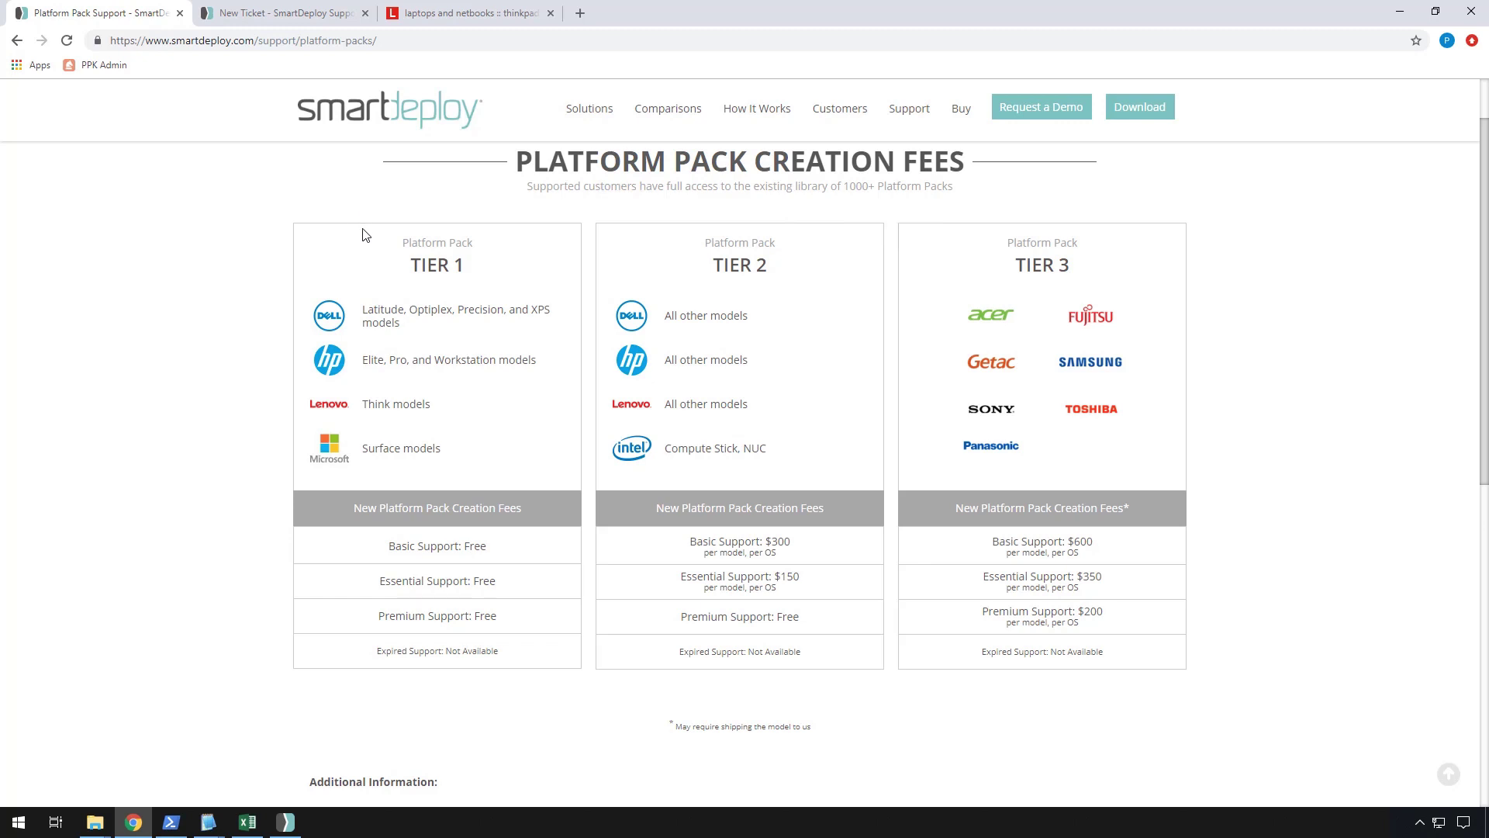
left_click(294, 14)
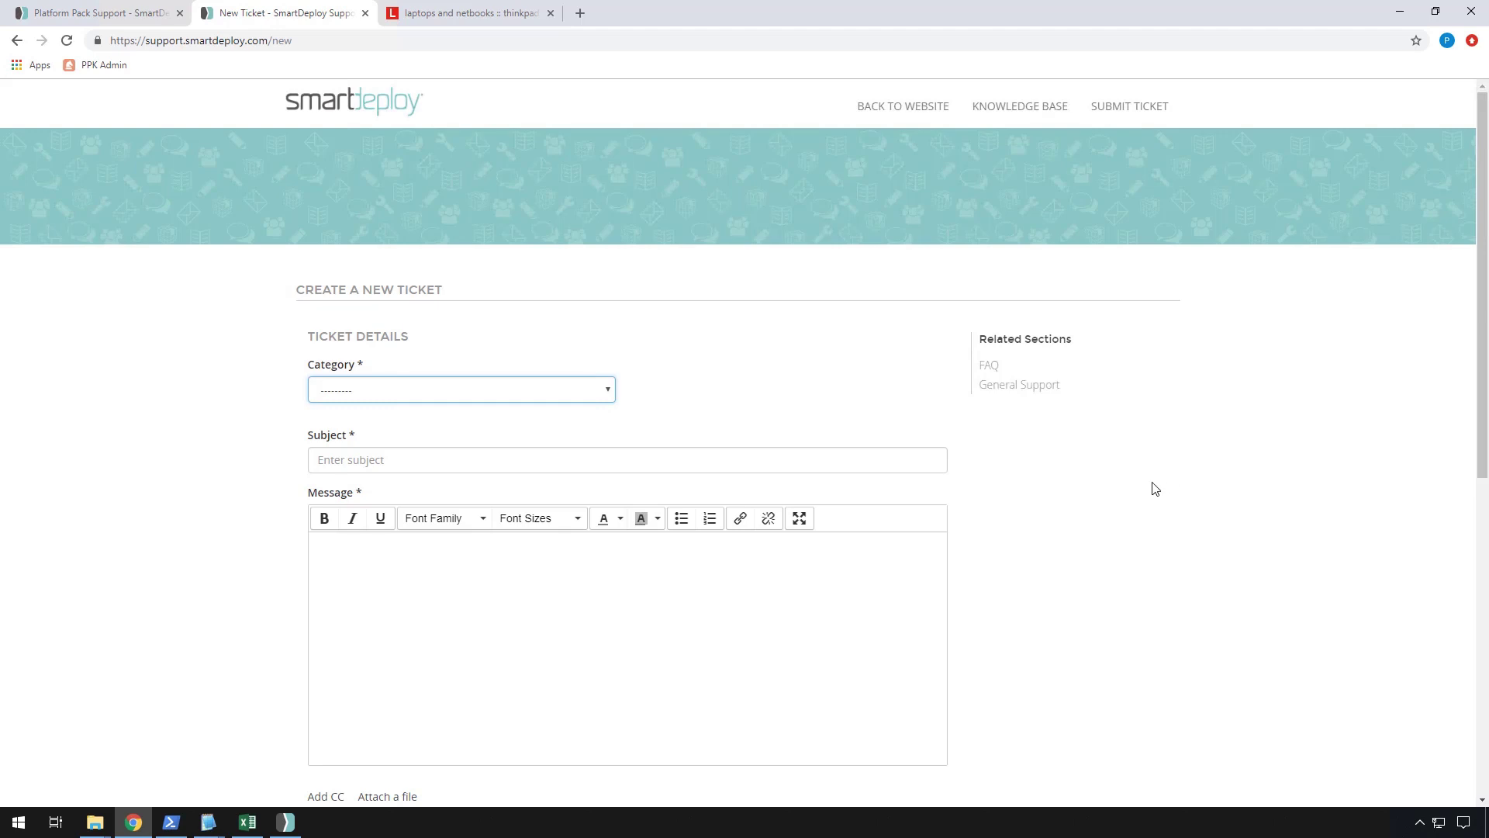
mouse_move(210, 809)
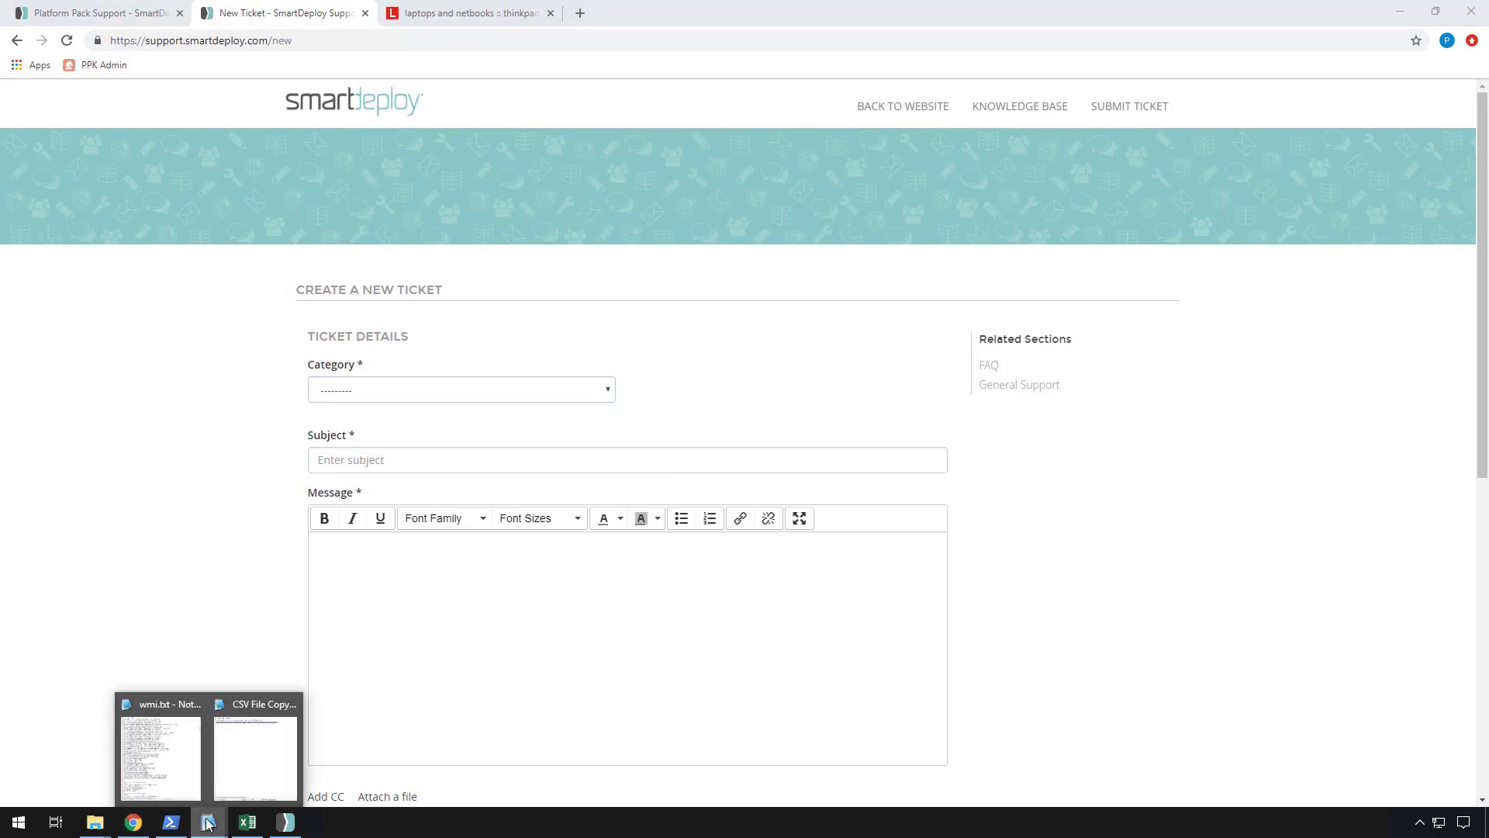
left_click(190, 764)
left_click_drag(1481, 138, 1481, 89)
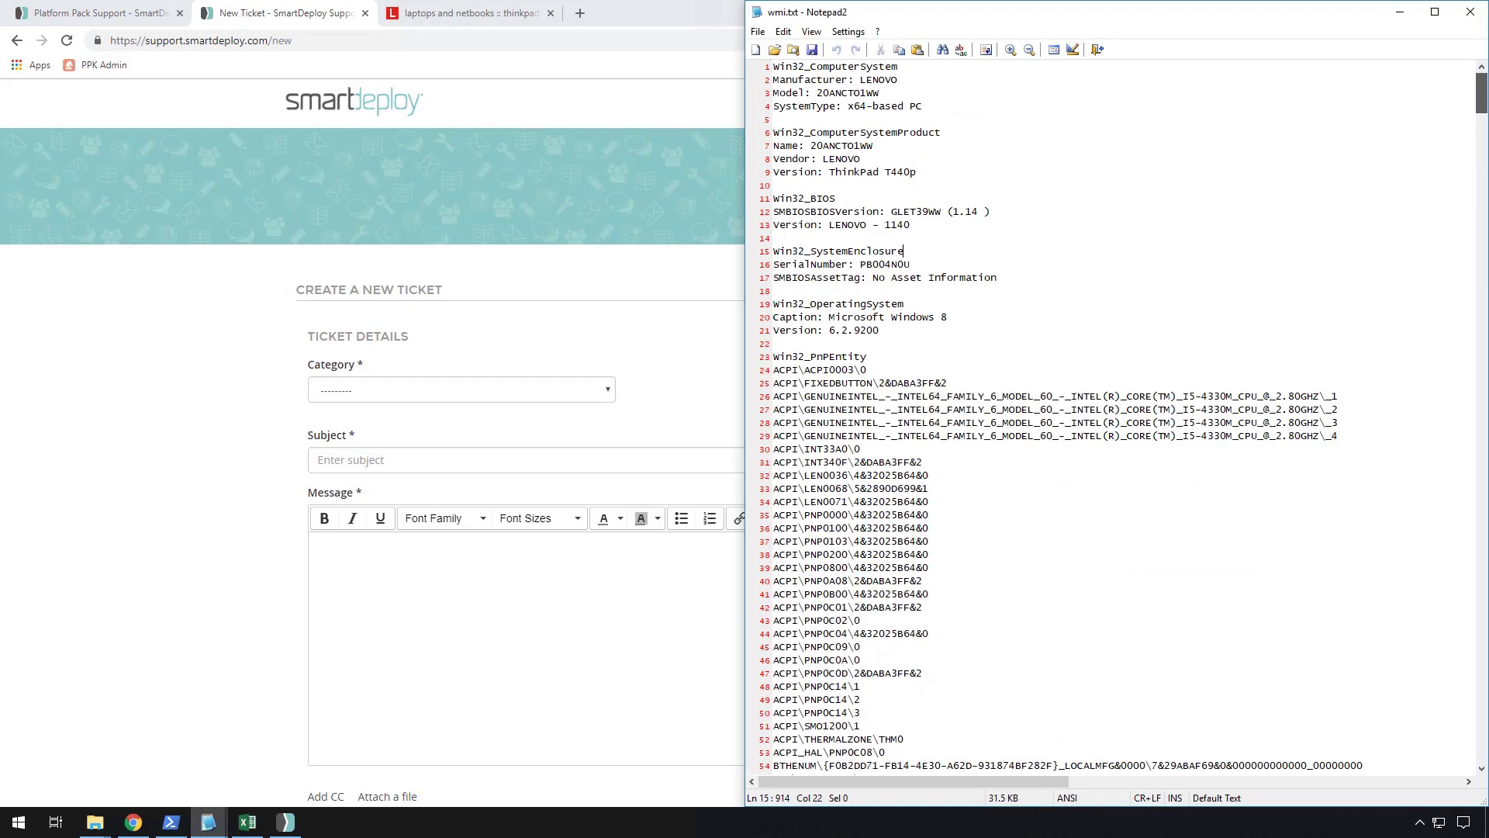
scroll(1186, 514, "down", 16)
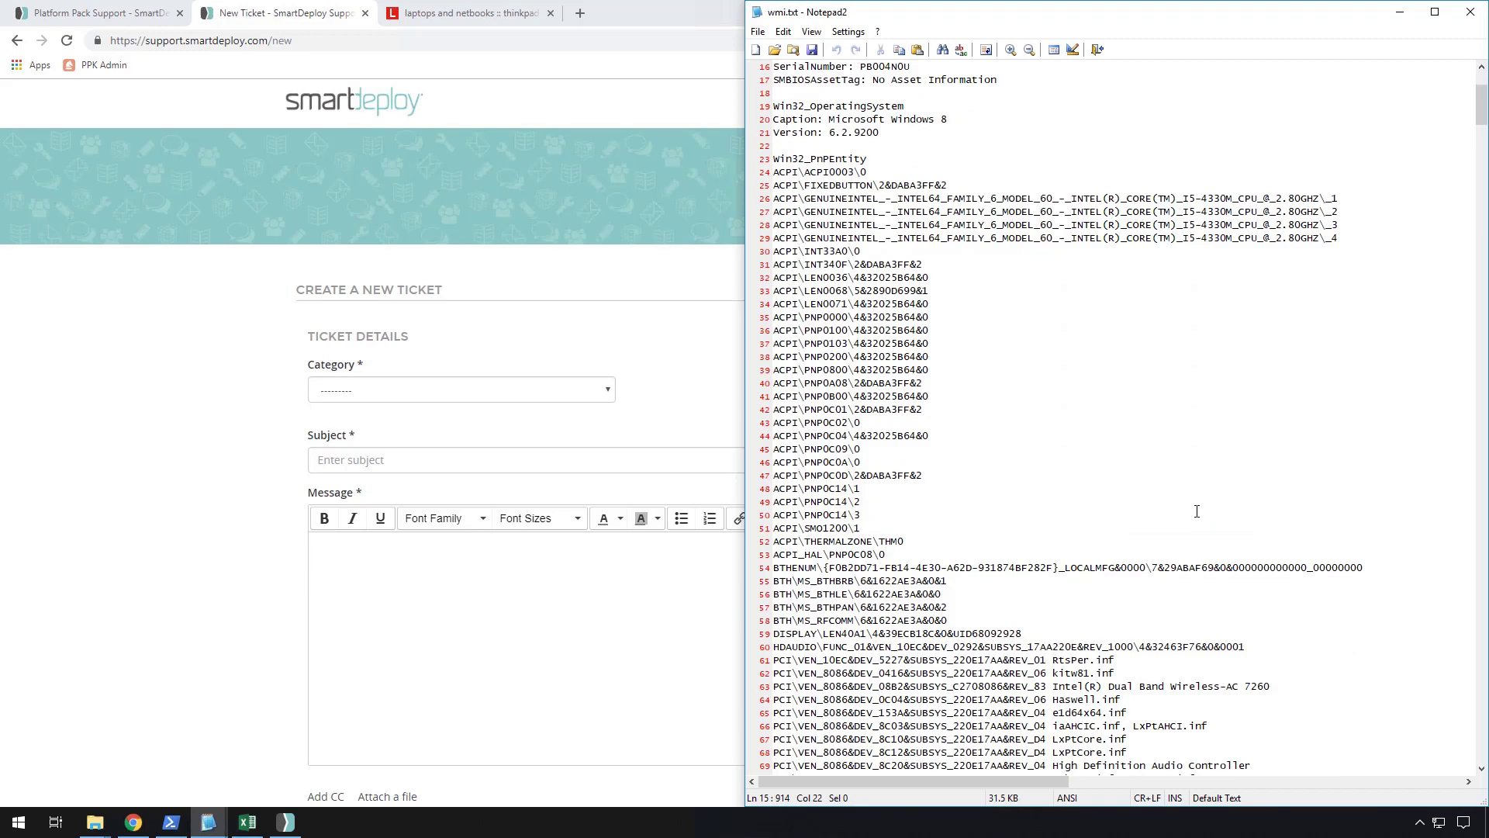
scroll(1195, 519, "down", 3)
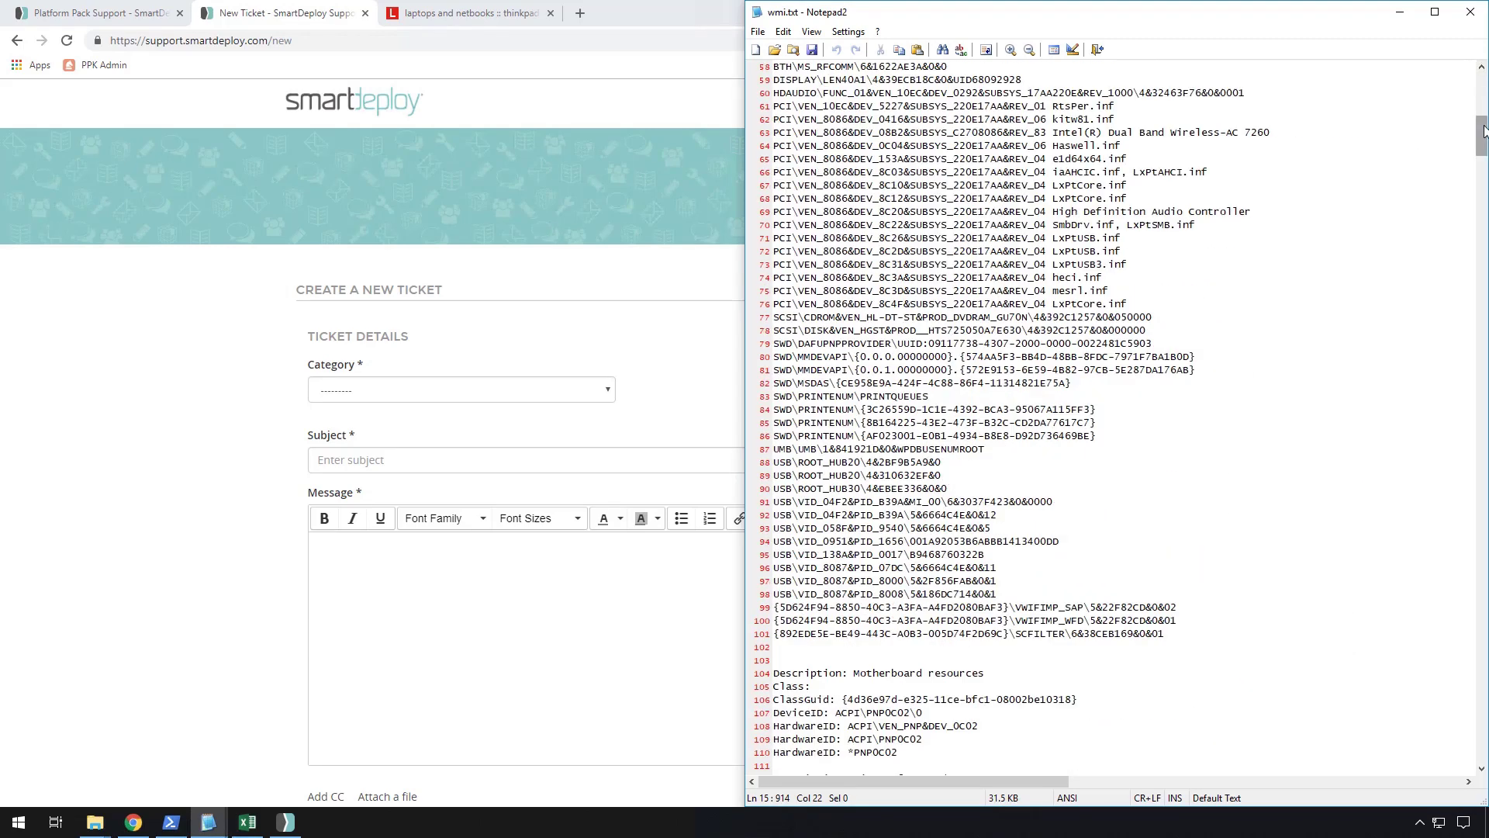
mouse_move(1482, 132)
left_mouse_down()
mouse_move(1482, 236)
mouse_move(1482, 116)
left_mouse_up()
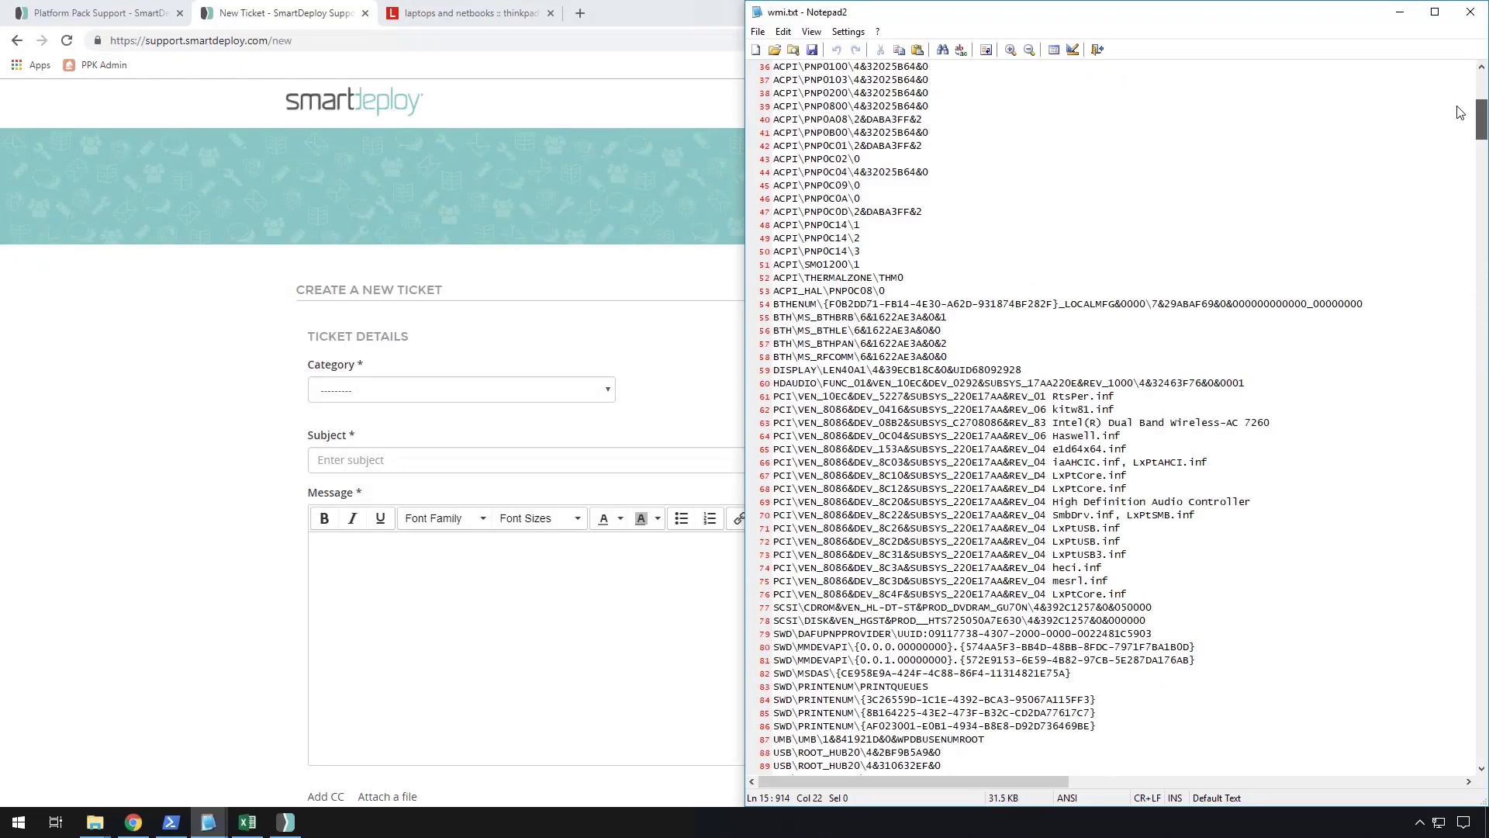
left_click(194, 408)
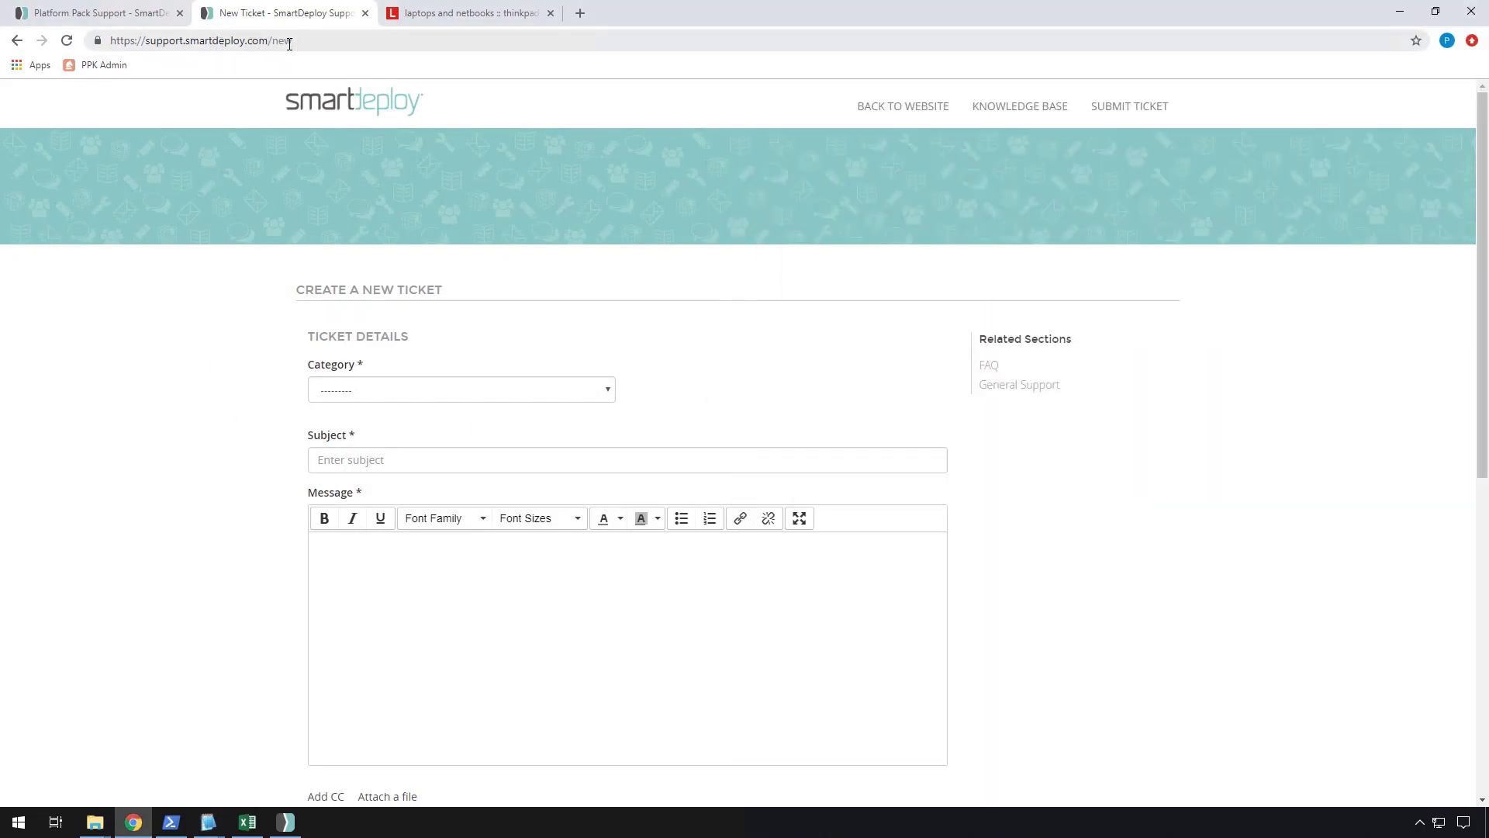
Set the support ticket's category to Platform Pack
left_click(315, 44)
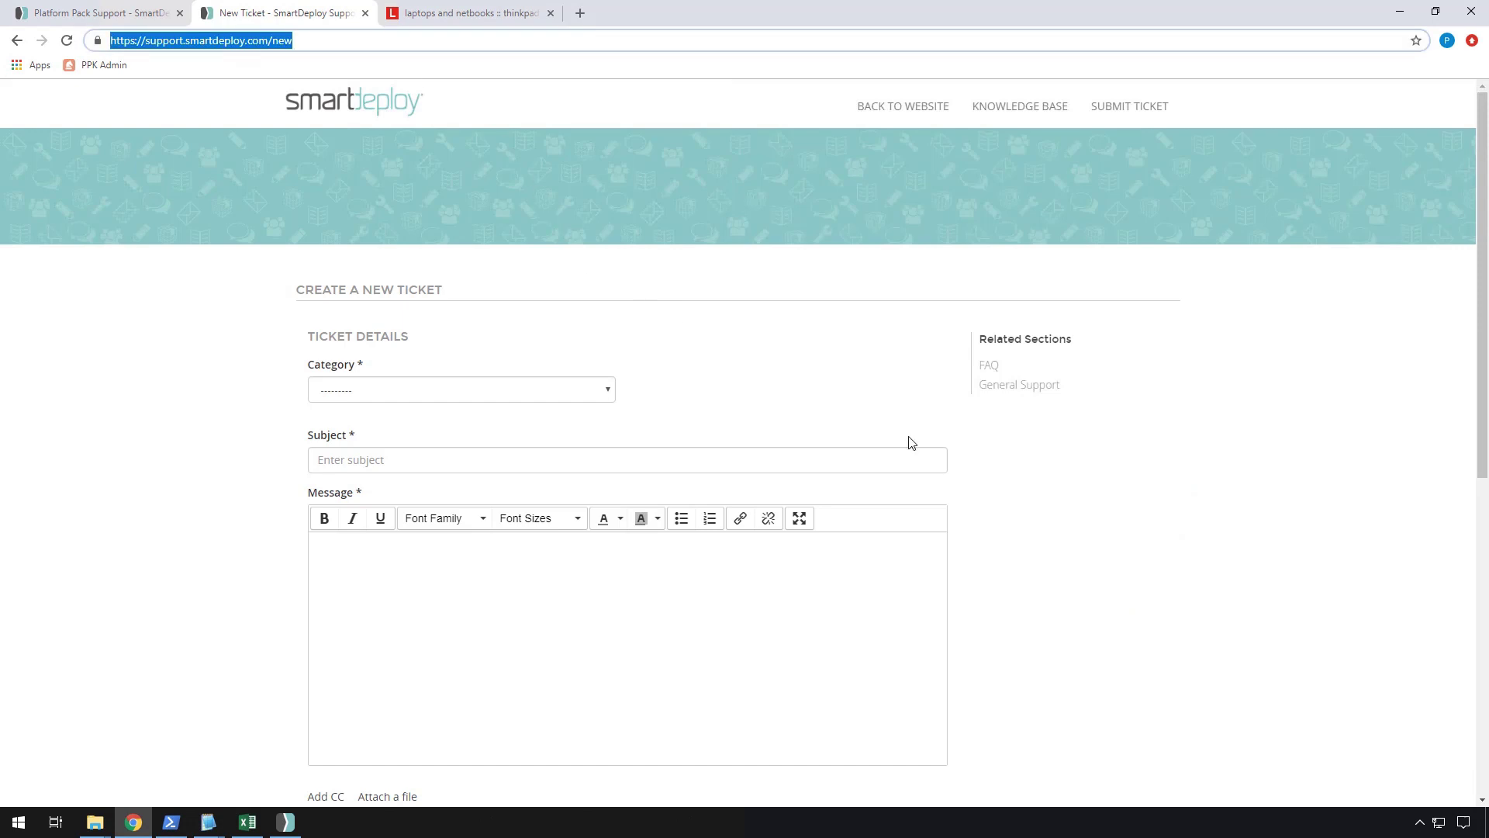
scroll(665, 346, "down", 1)
left_click(552, 314)
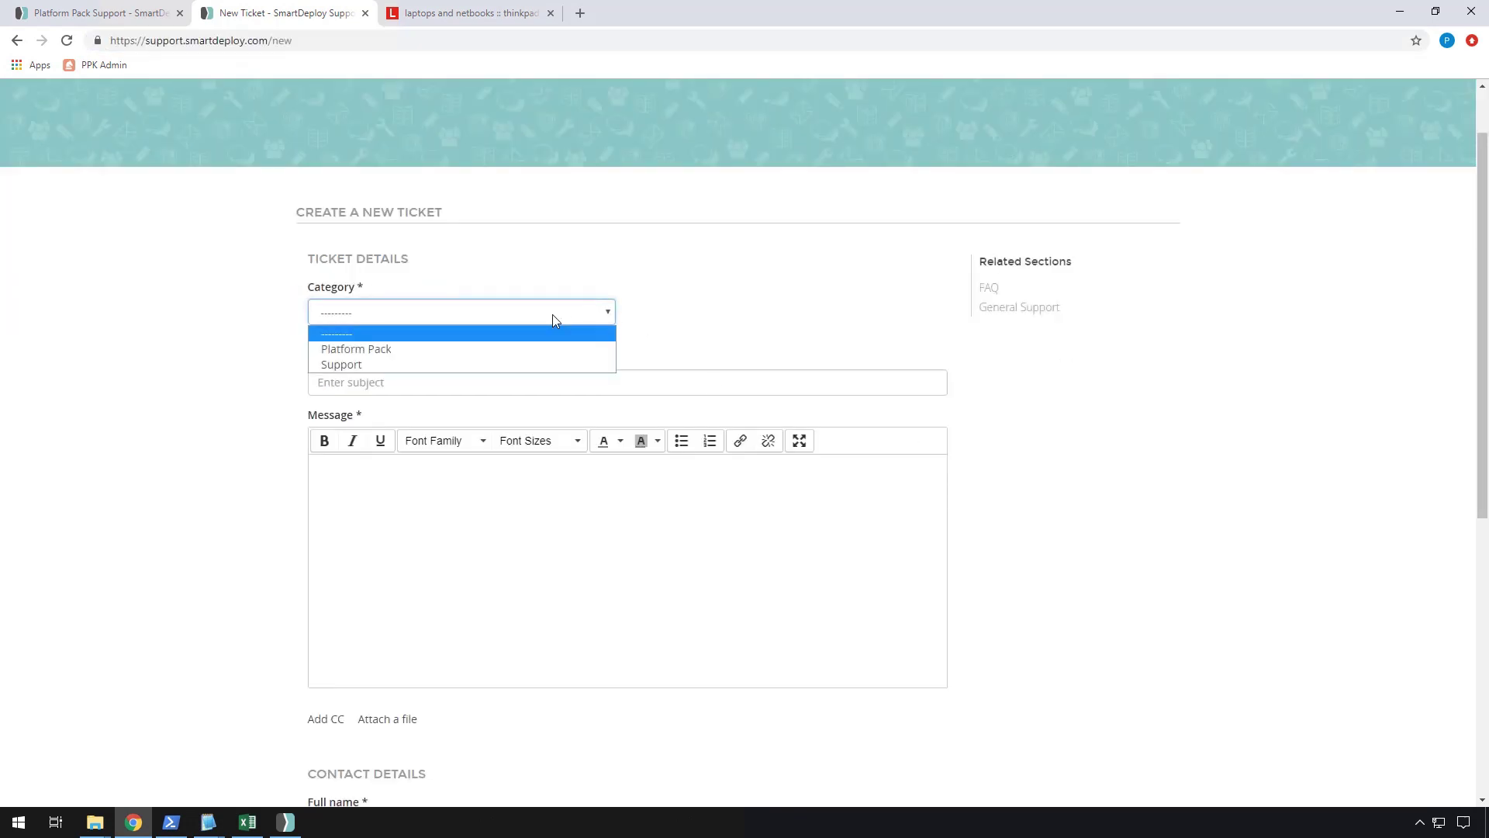
left_click(522, 355)
Review the Step 1 VBS script instructions and bring the wmi.txt report forward in Notepad2
scroll(602, 543, "down", 1)
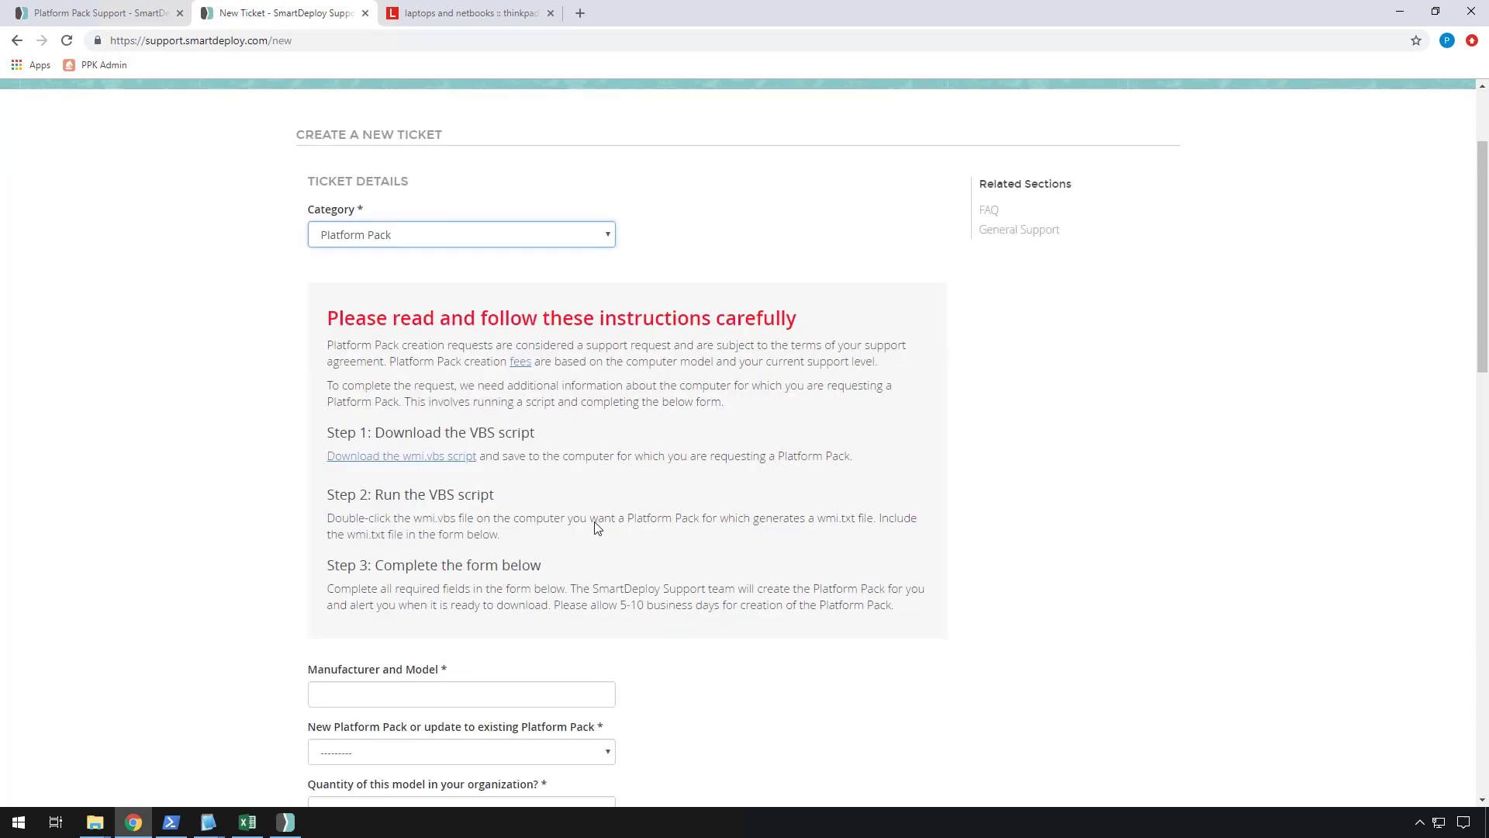
left_click_drag(532, 438, 318, 434)
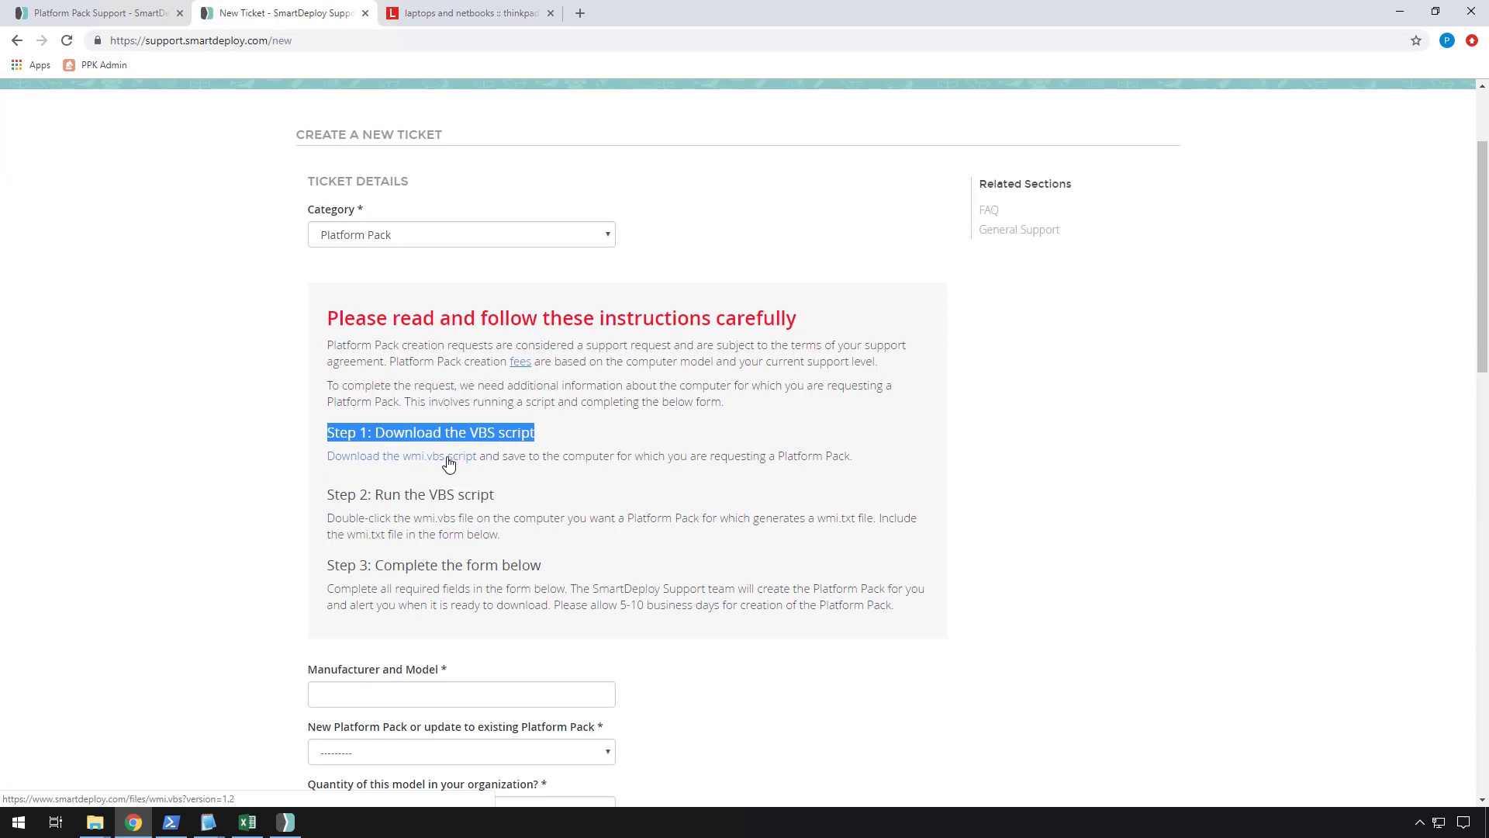
mouse_move(208, 822)
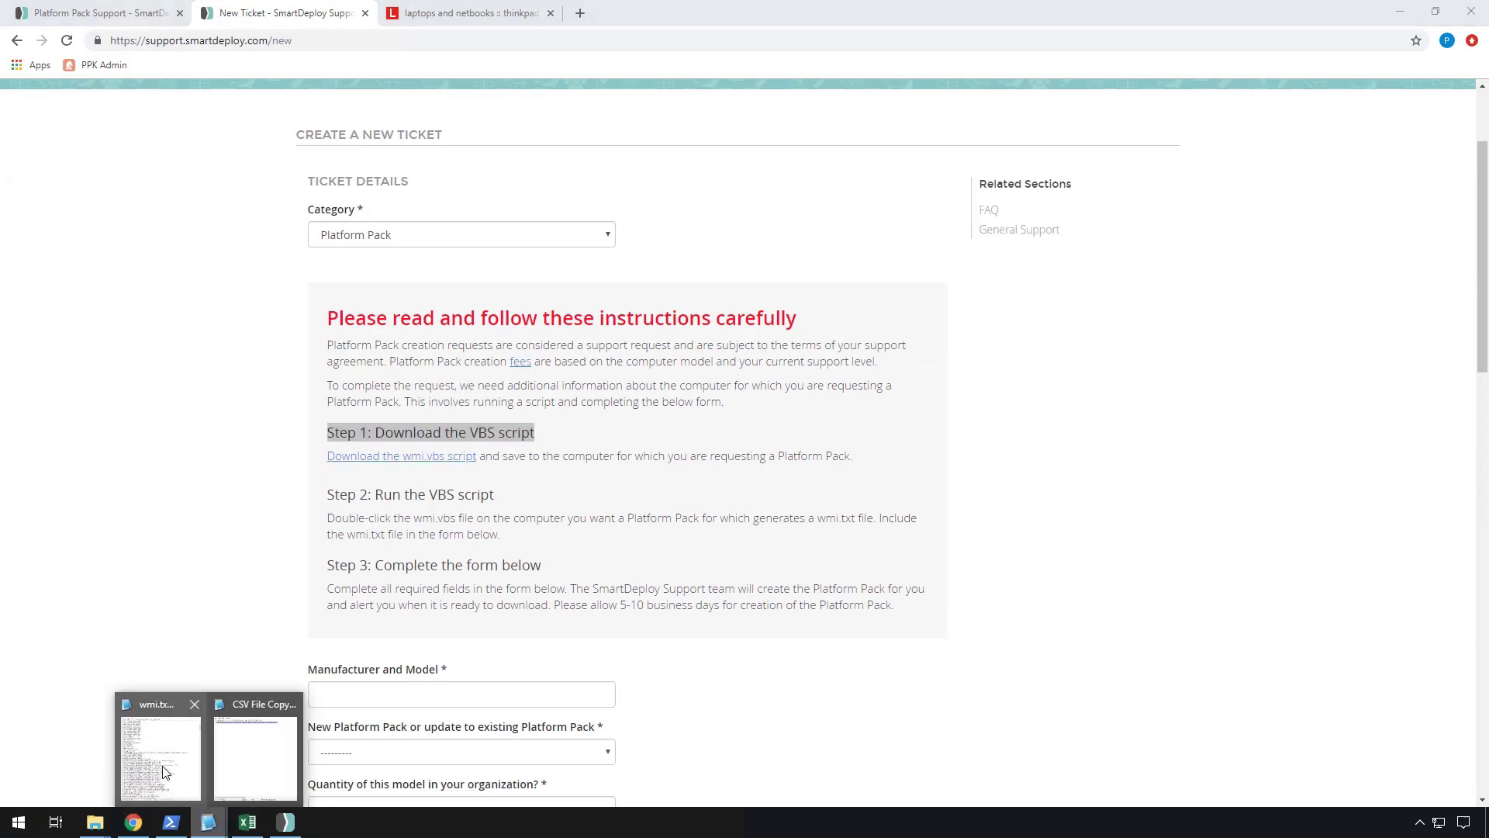
left_click(259, 753)
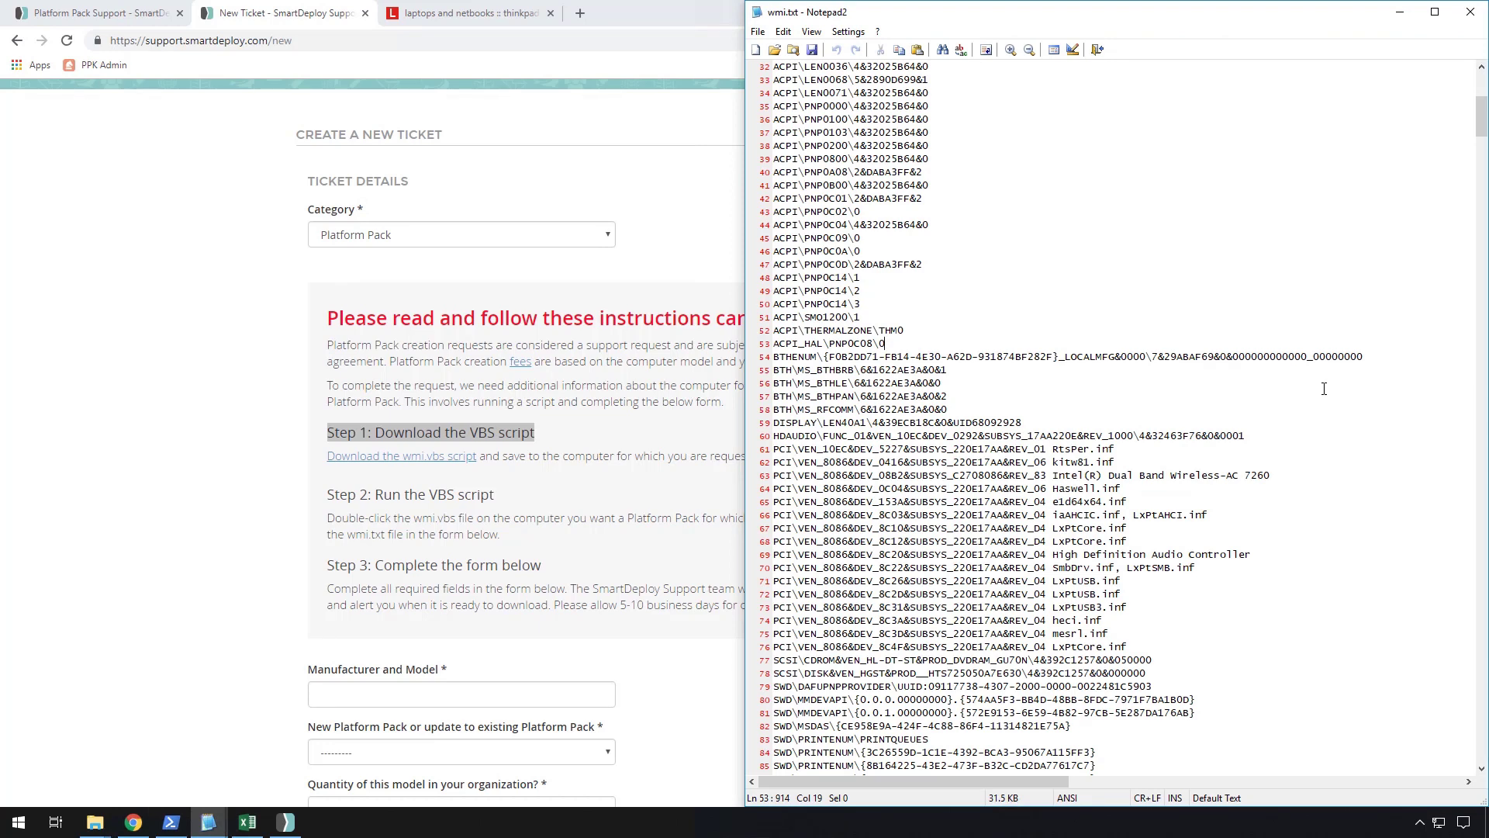
scroll(1319, 395, "up", 10)
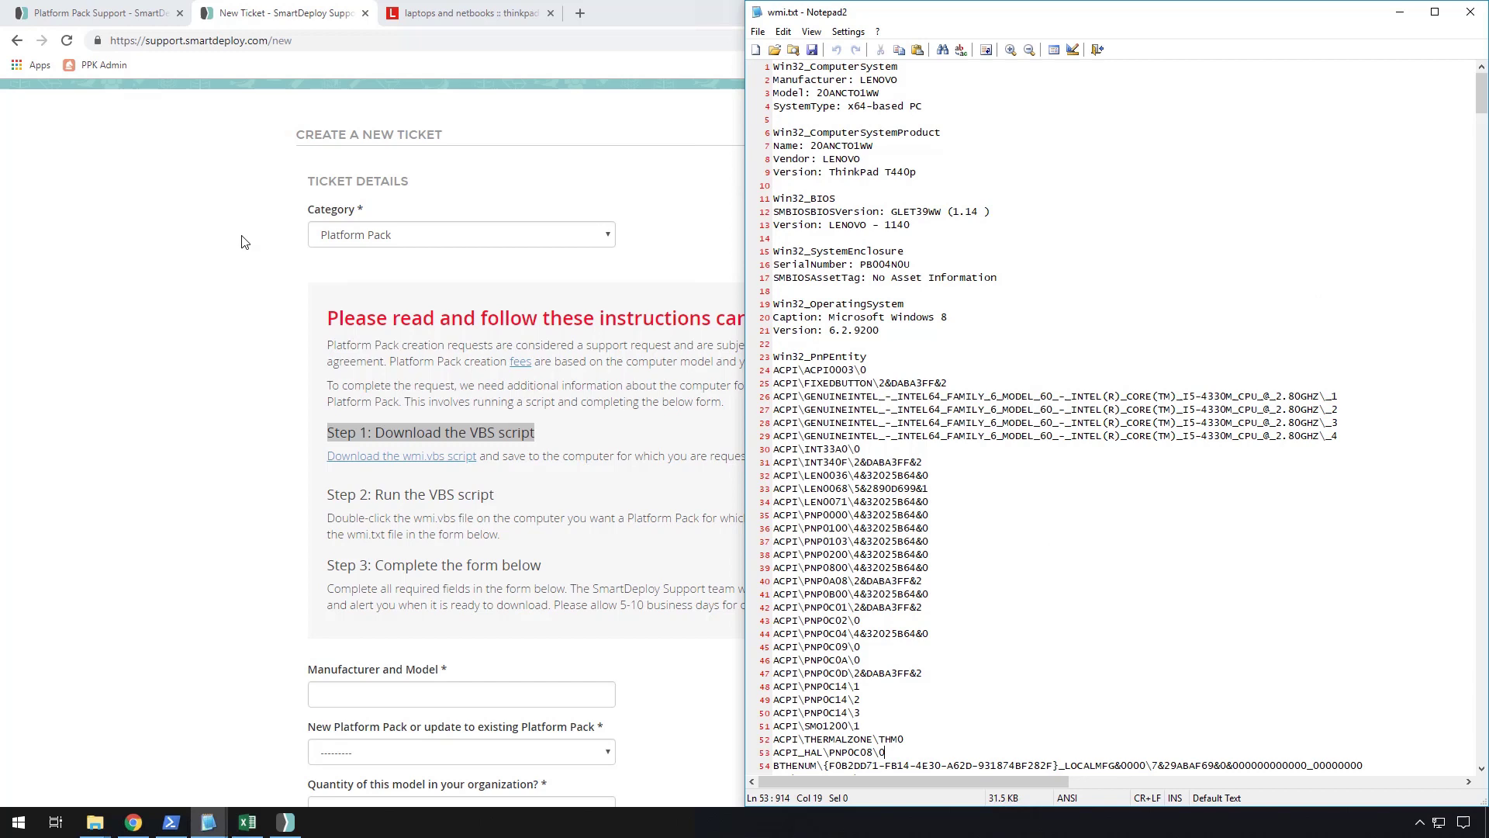
Scroll the ThinkPad T440p Windows 10 downloads down to the Realtek Wireless LAN and audio drivers
left_click(485, 14)
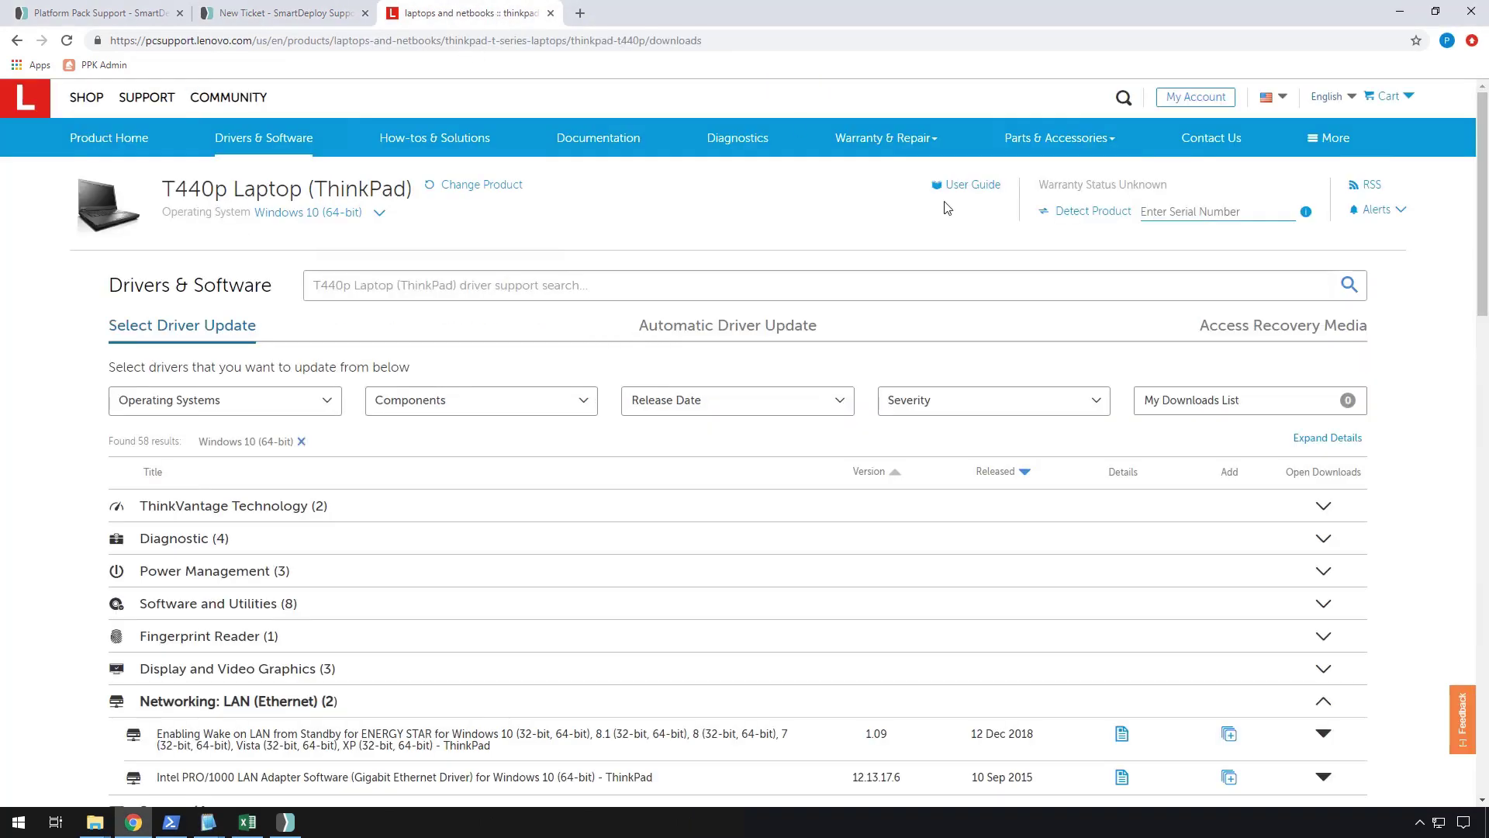
scroll(921, 543, "down", 2)
scroll(913, 533, "down", 2)
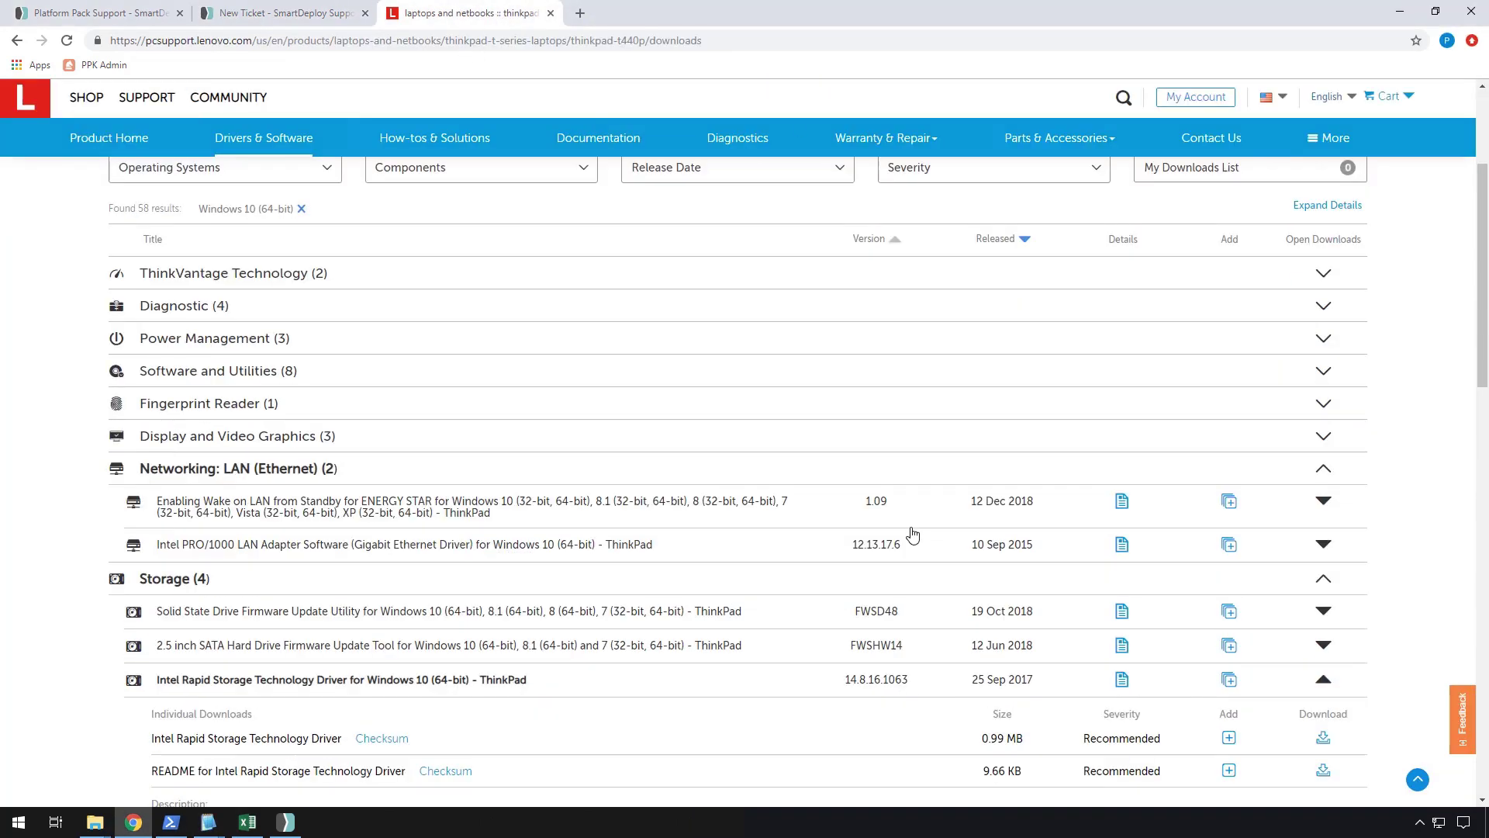
scroll(911, 532, "up", 4)
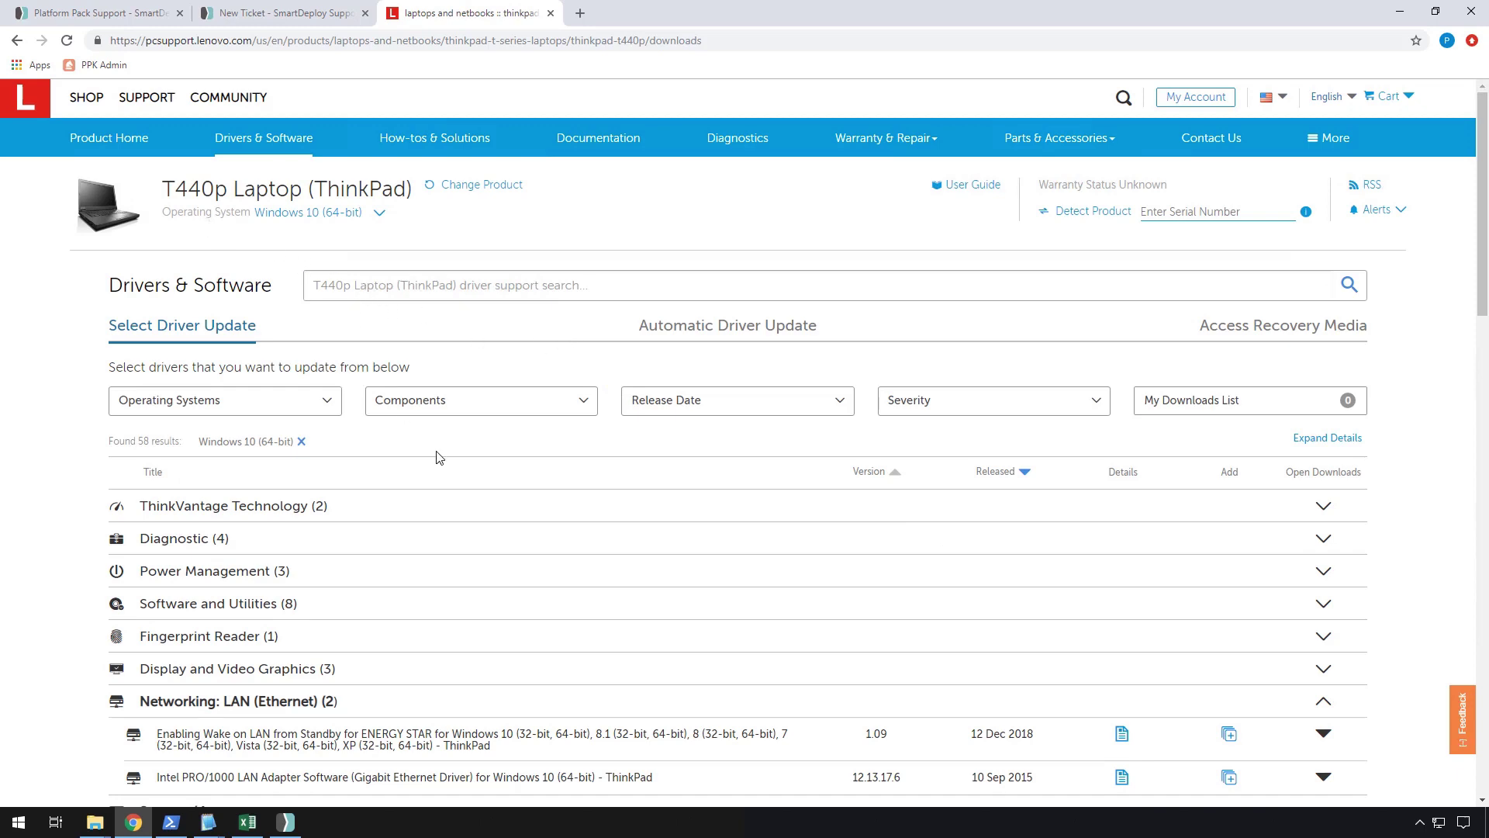
scroll(435, 458, "down", 9)
scroll(440, 485, "down", 6)
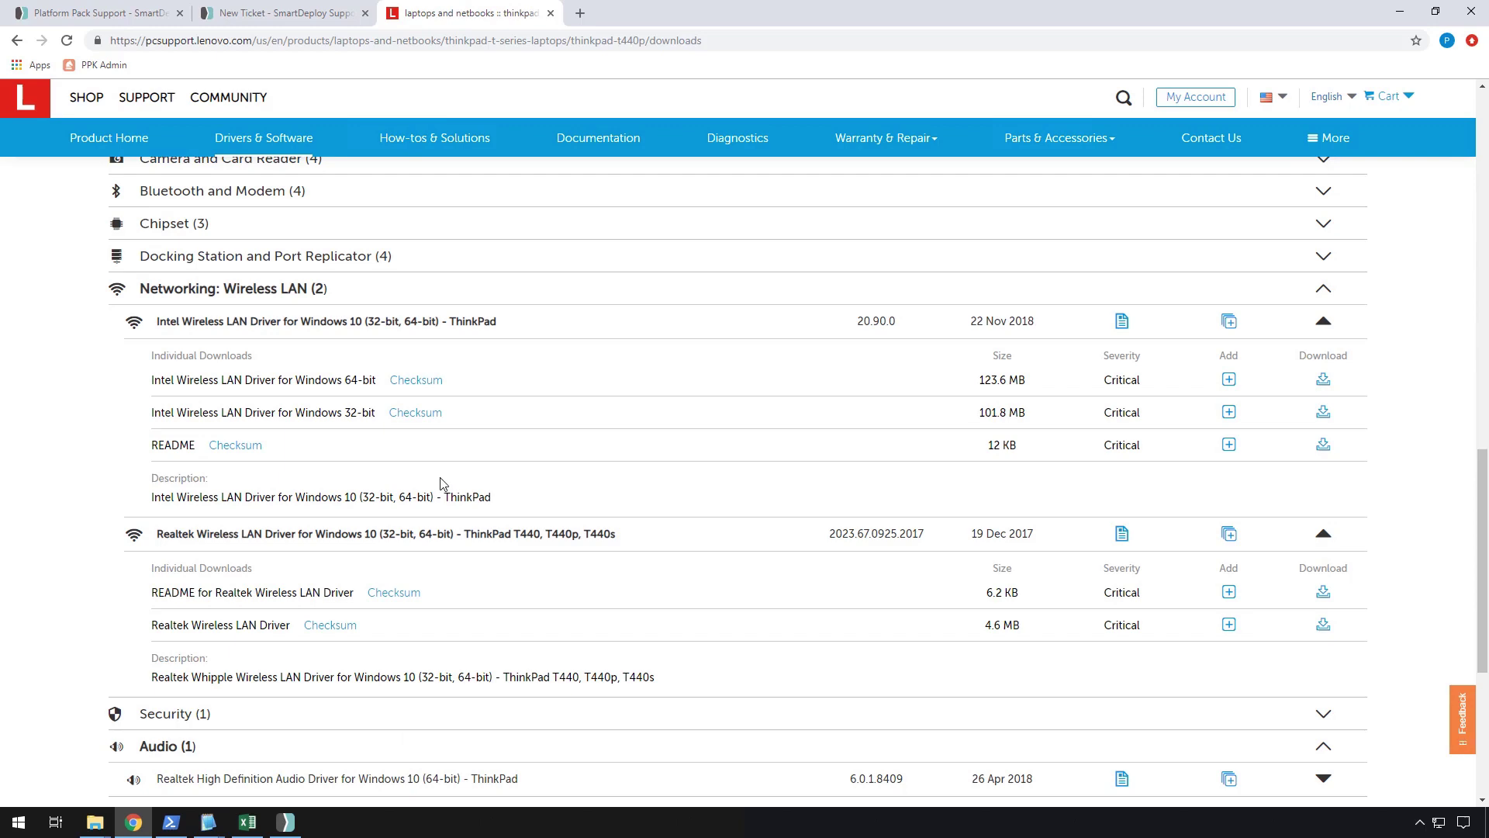
scroll(442, 484, "up", 1)
scroll(442, 483, "up", 11)
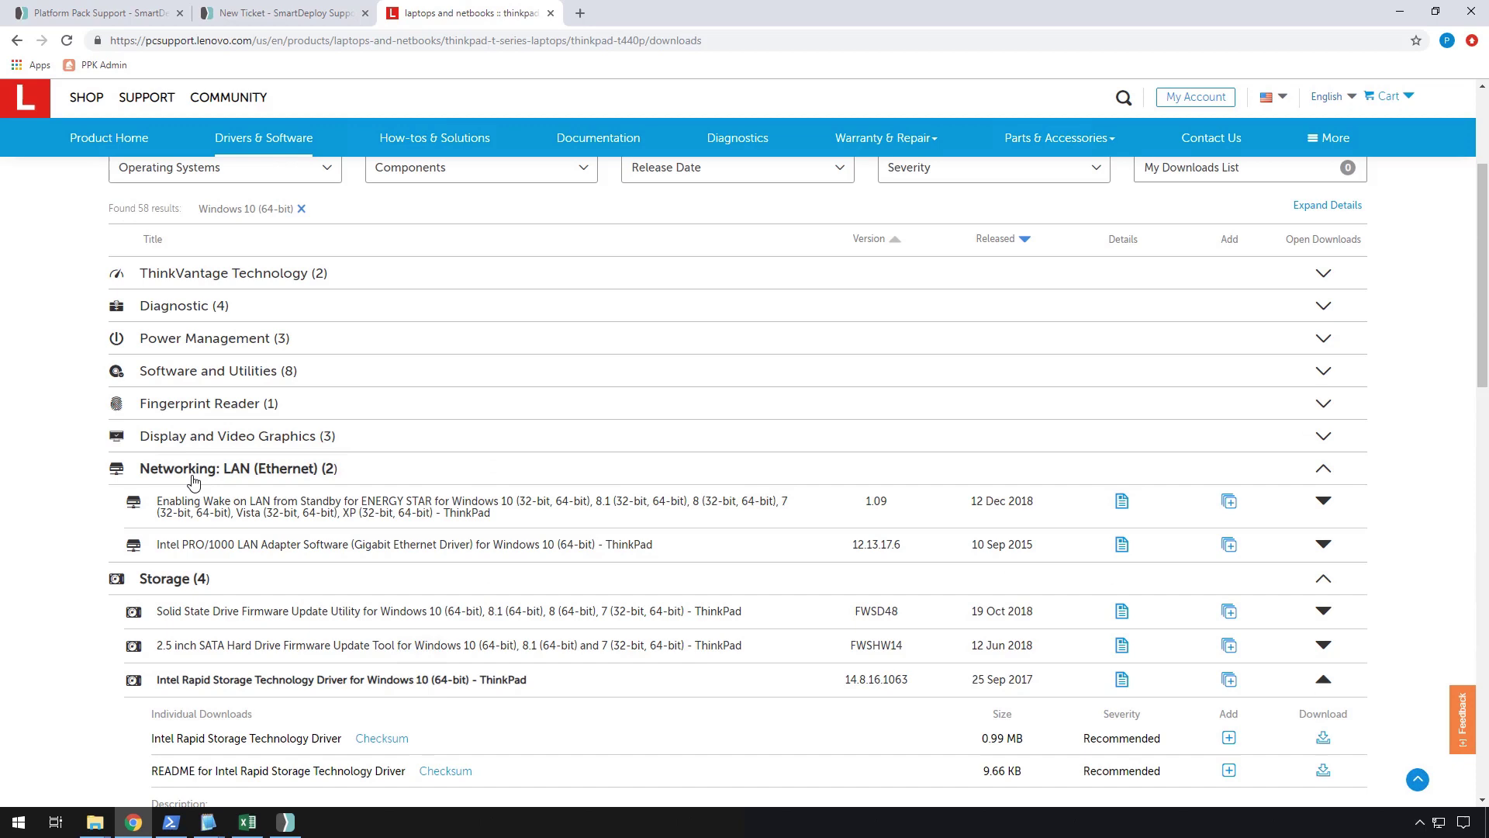
scroll(263, 487, "down", 2)
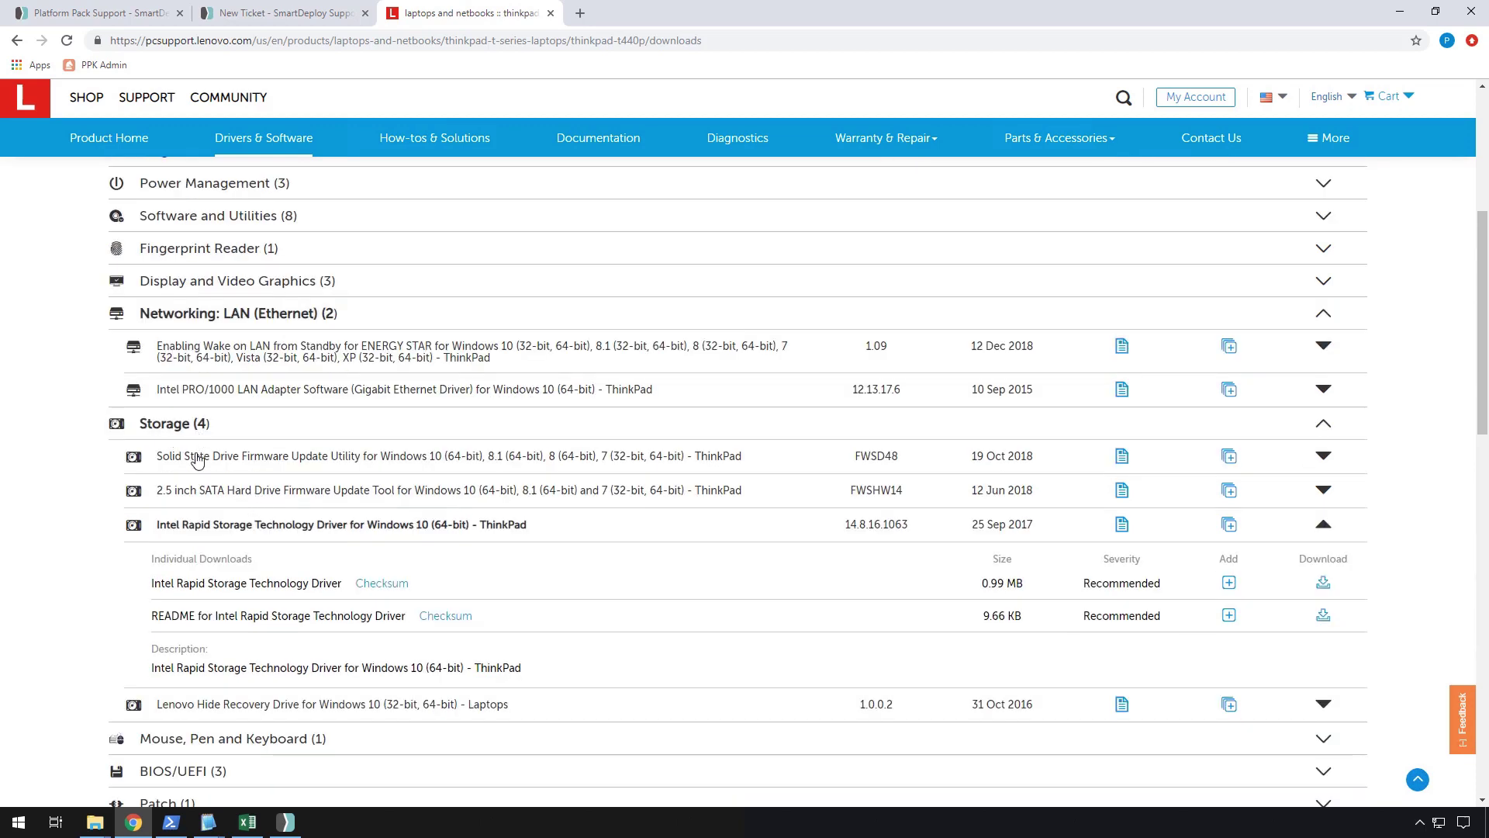
scroll(193, 465, "down", 6)
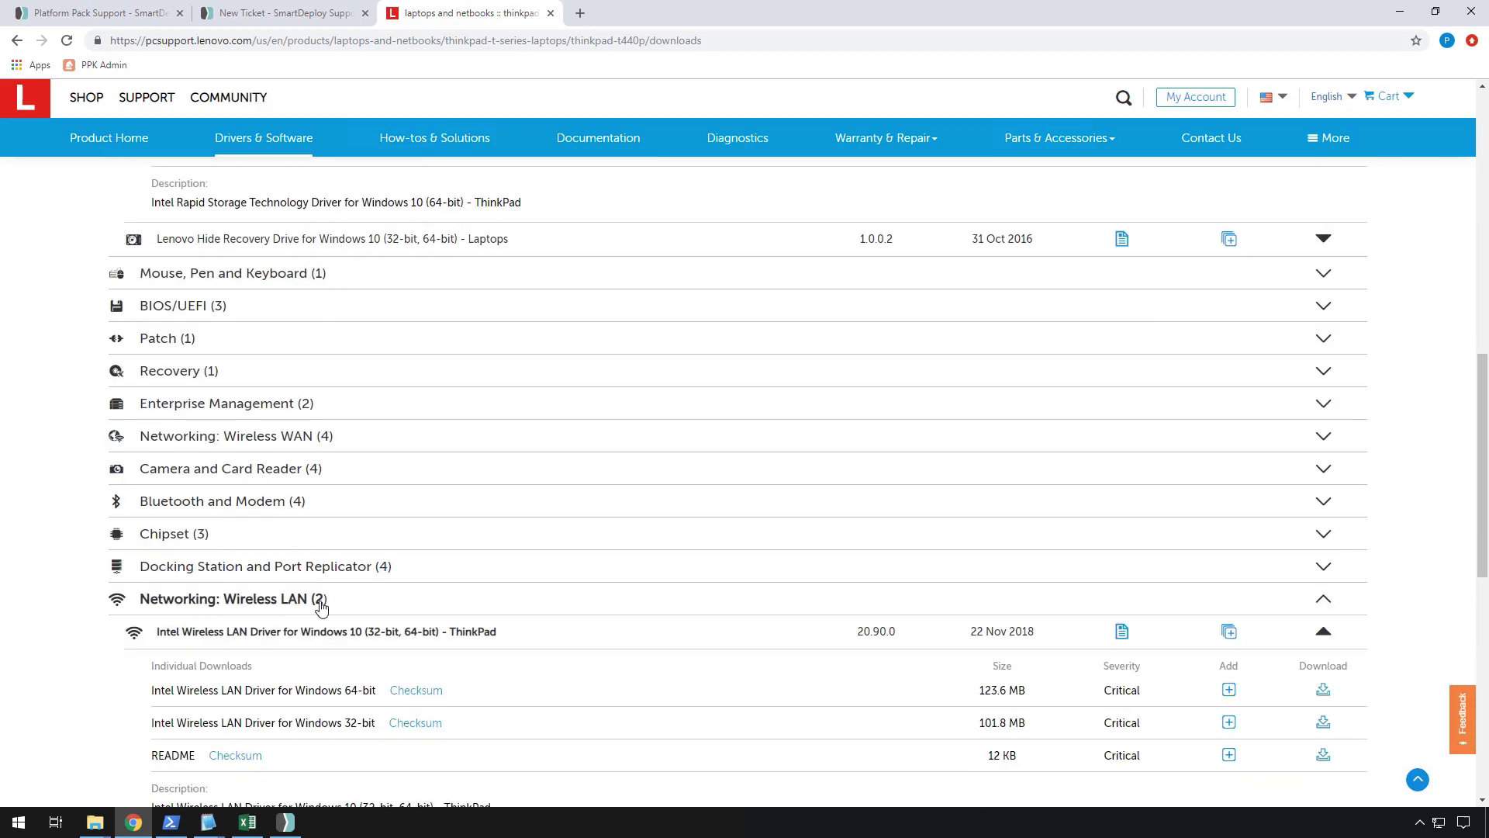
scroll(318, 610, "down", 6)
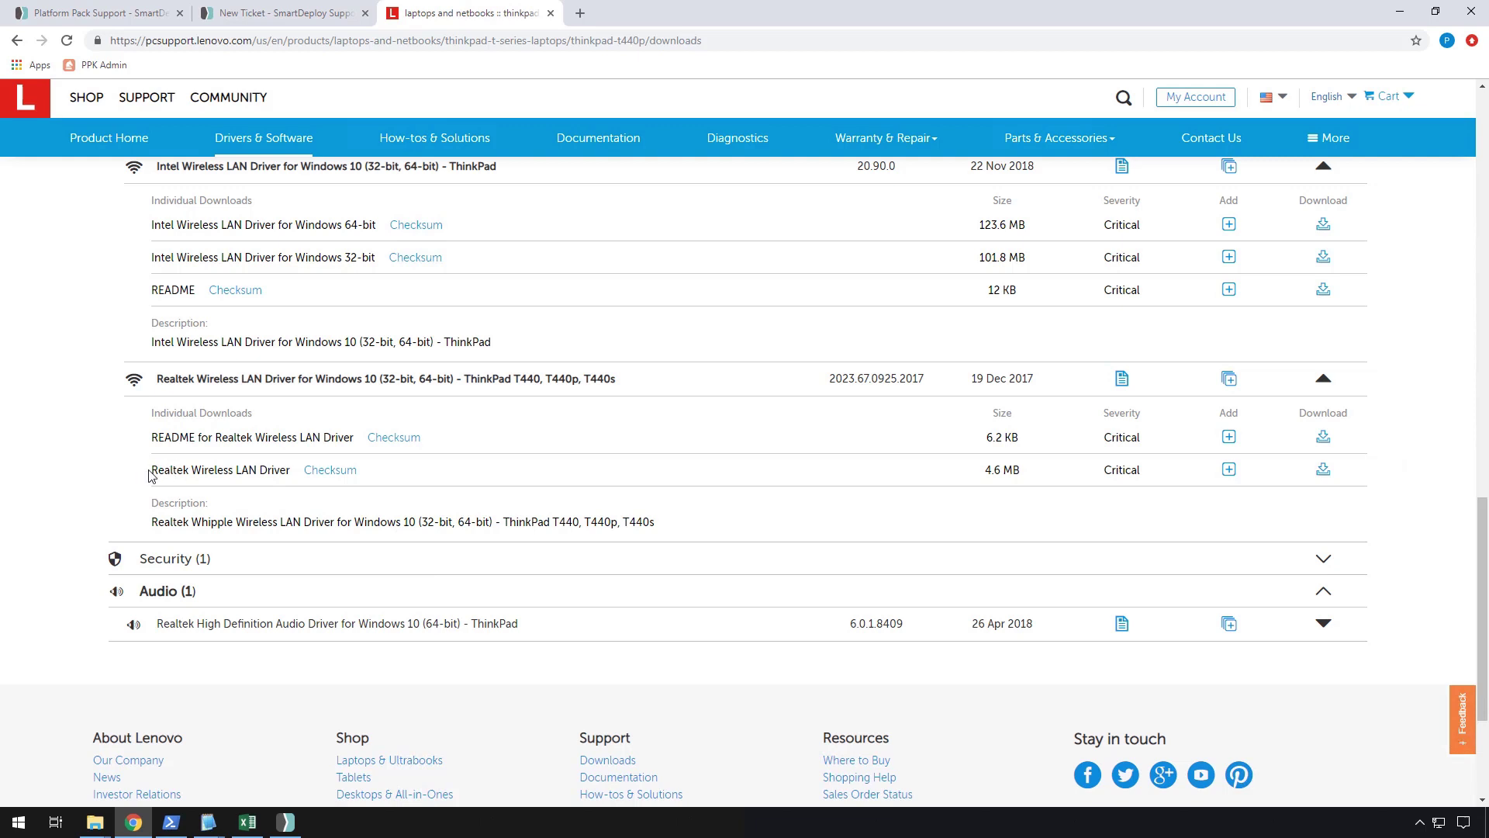
left_click_drag(367, 438, 280, 439)
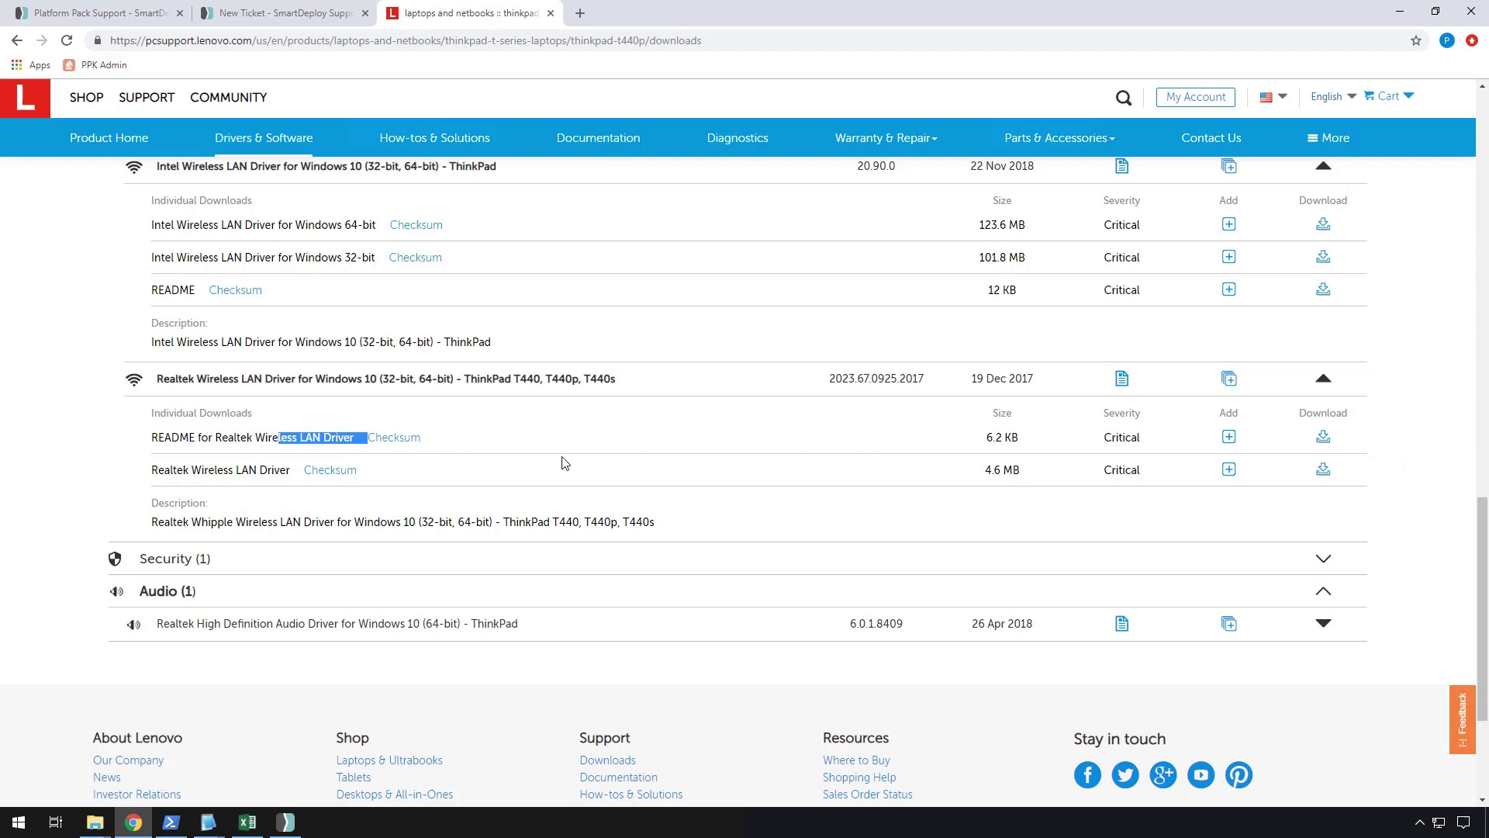
Navigate to the PPK\Drivers\Ethernet folder
mouse_move(96, 822)
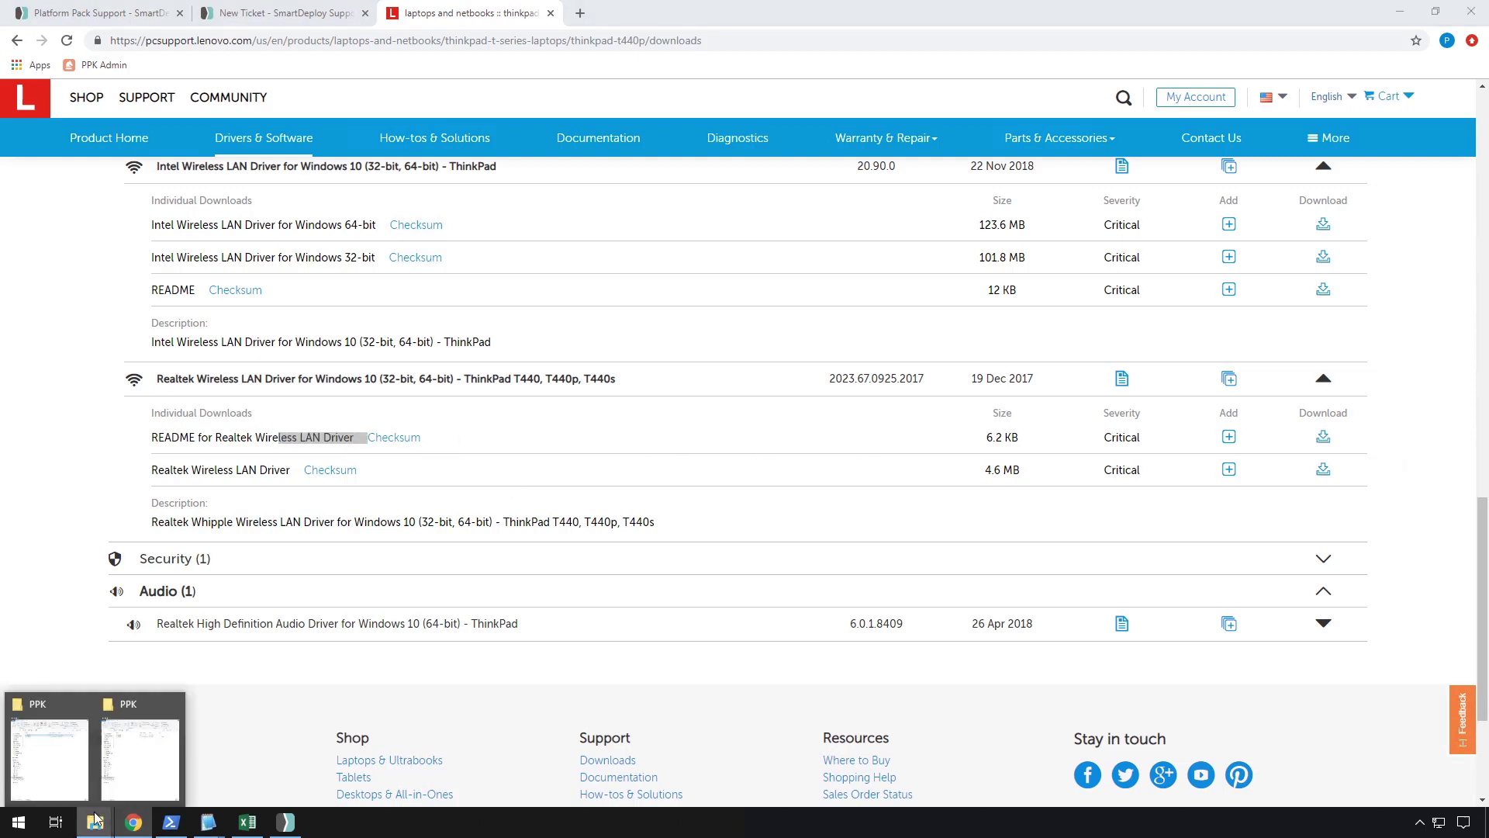
left_click(56, 764)
double_click(175, 174)
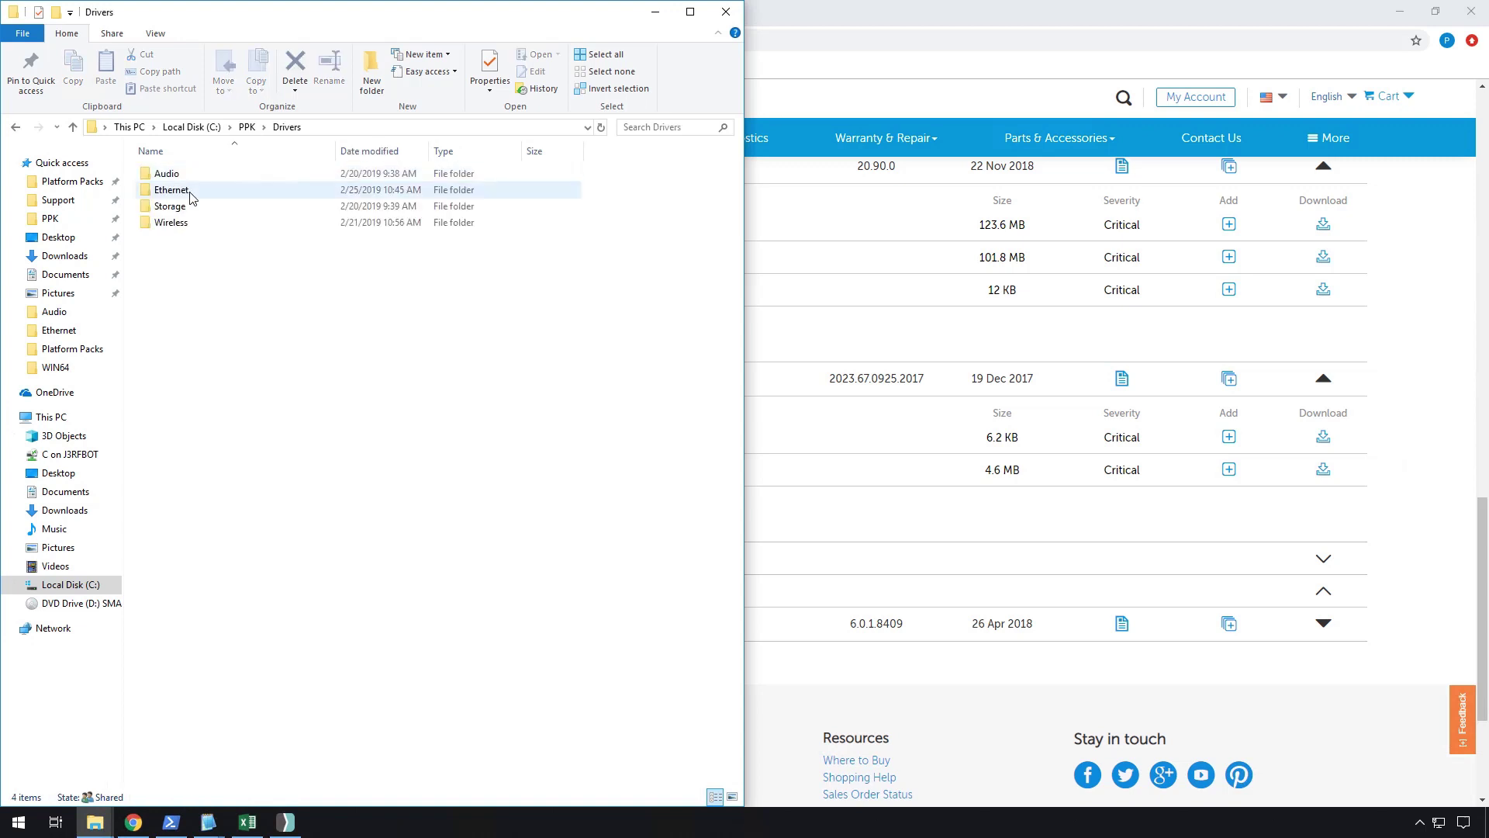
left_click(187, 196)
double_click(187, 197)
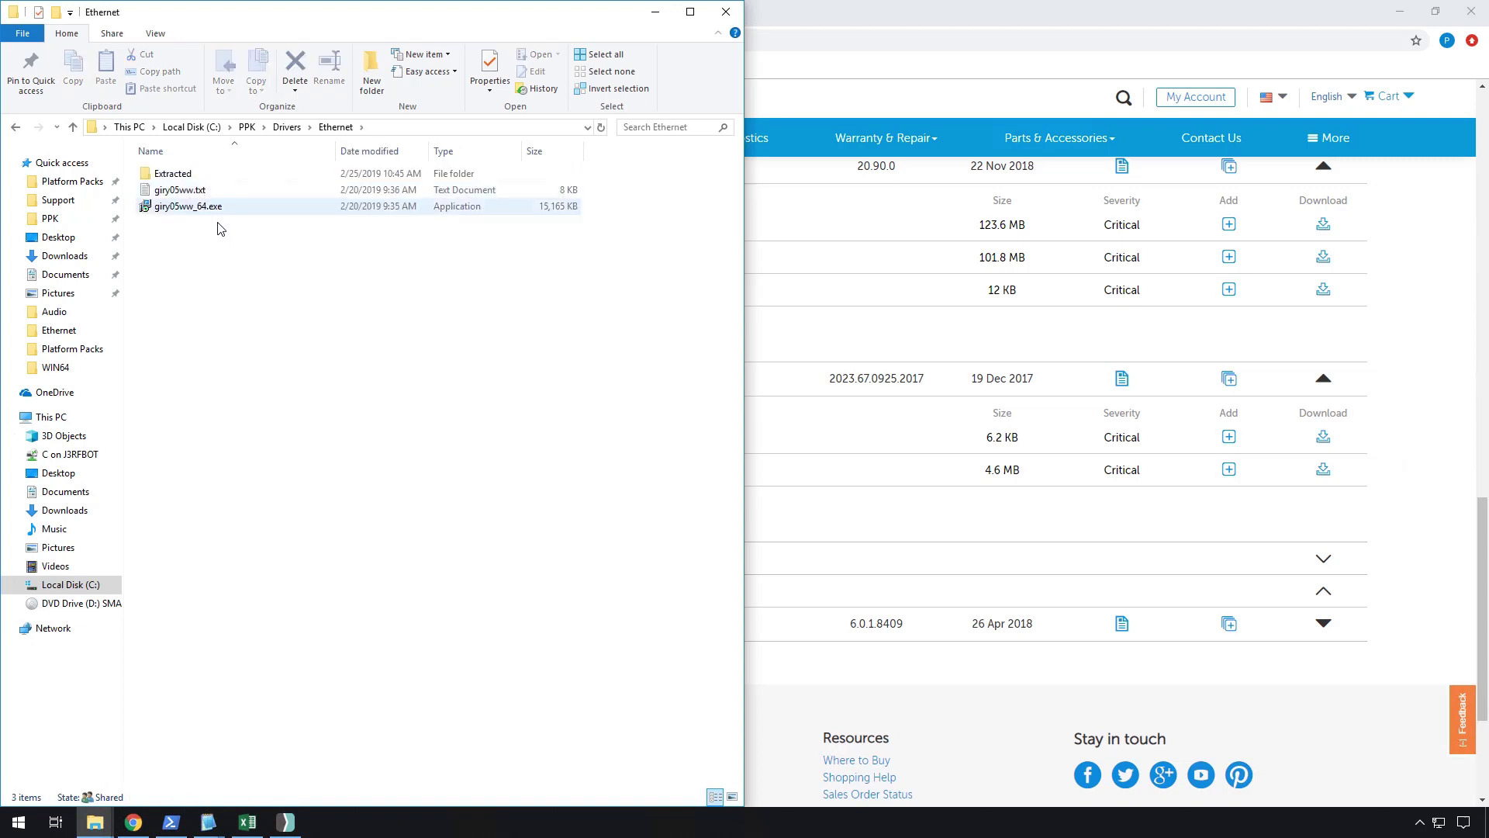
Confirm the giry05ww.txt readme lists driver version 12.13.17.6, then close it
double_click(188, 192)
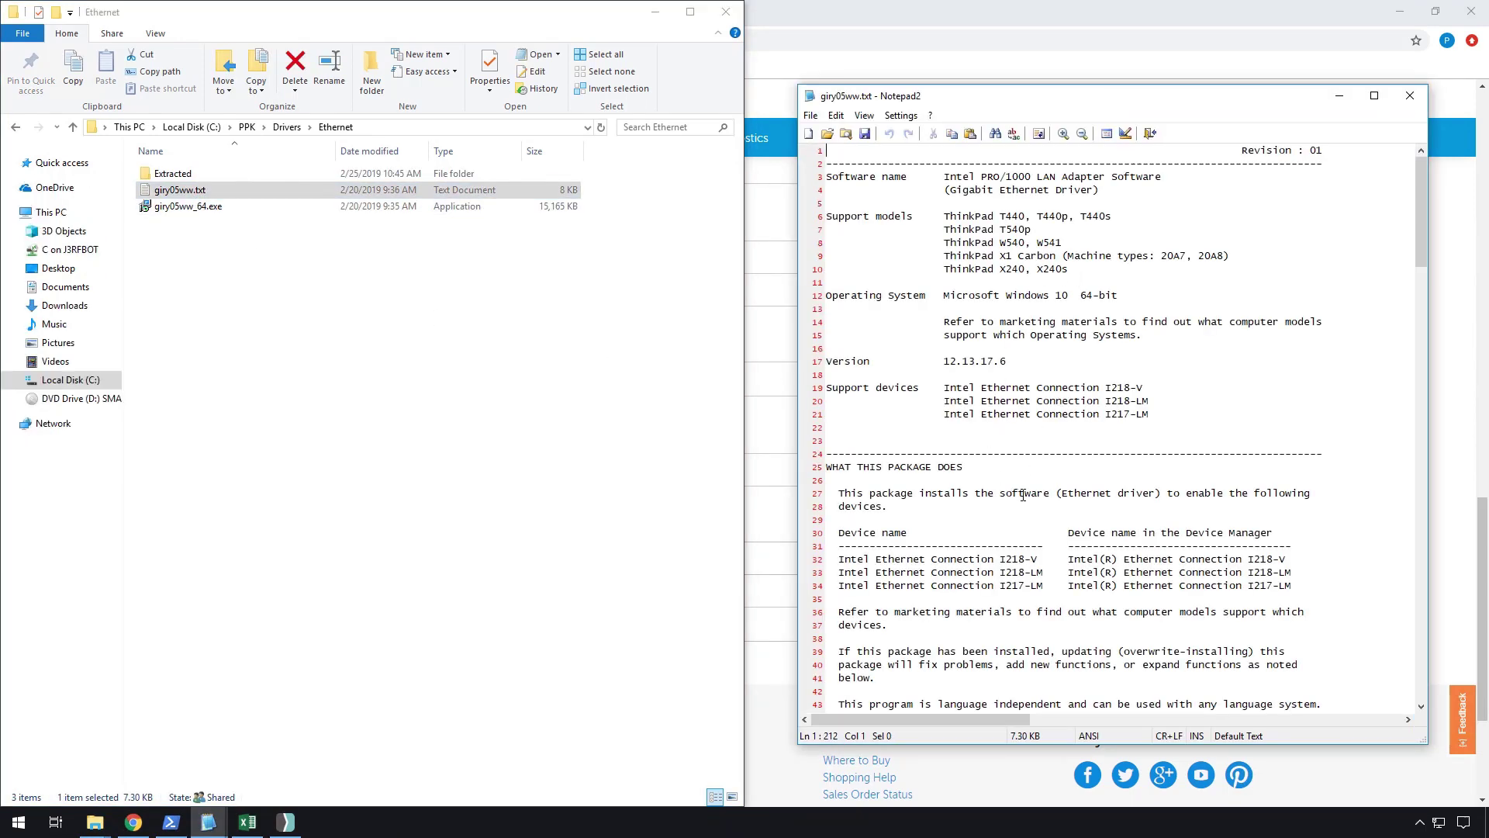
scroll(1068, 521, "down", 2)
scroll(1069, 522, "up", 2)
left_click_drag(1010, 363, 833, 362)
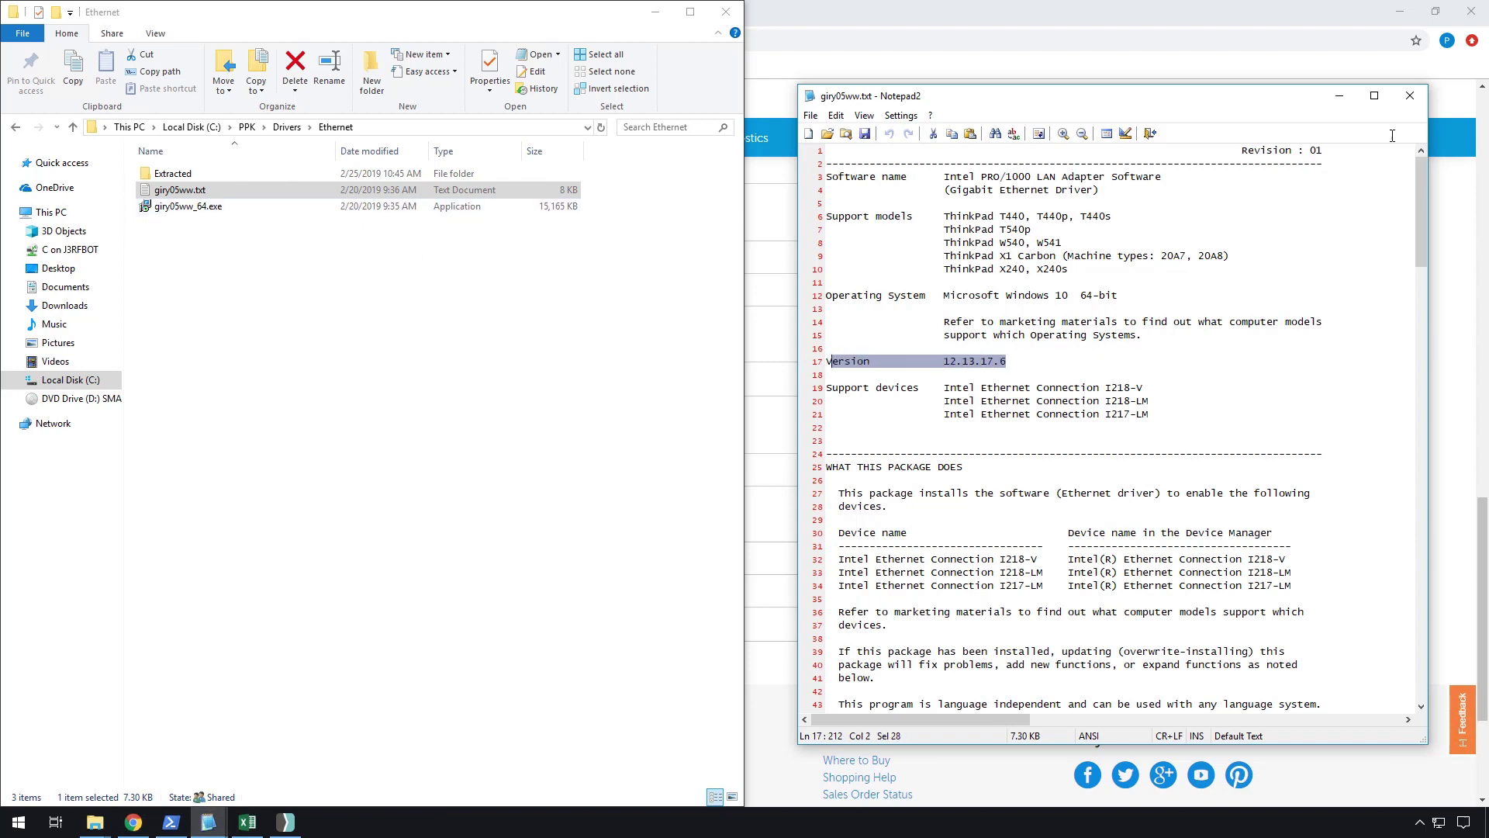
left_click(1411, 96)
Go up to the Drivers folder and bring the PPK window up beside it
left_click(246, 504)
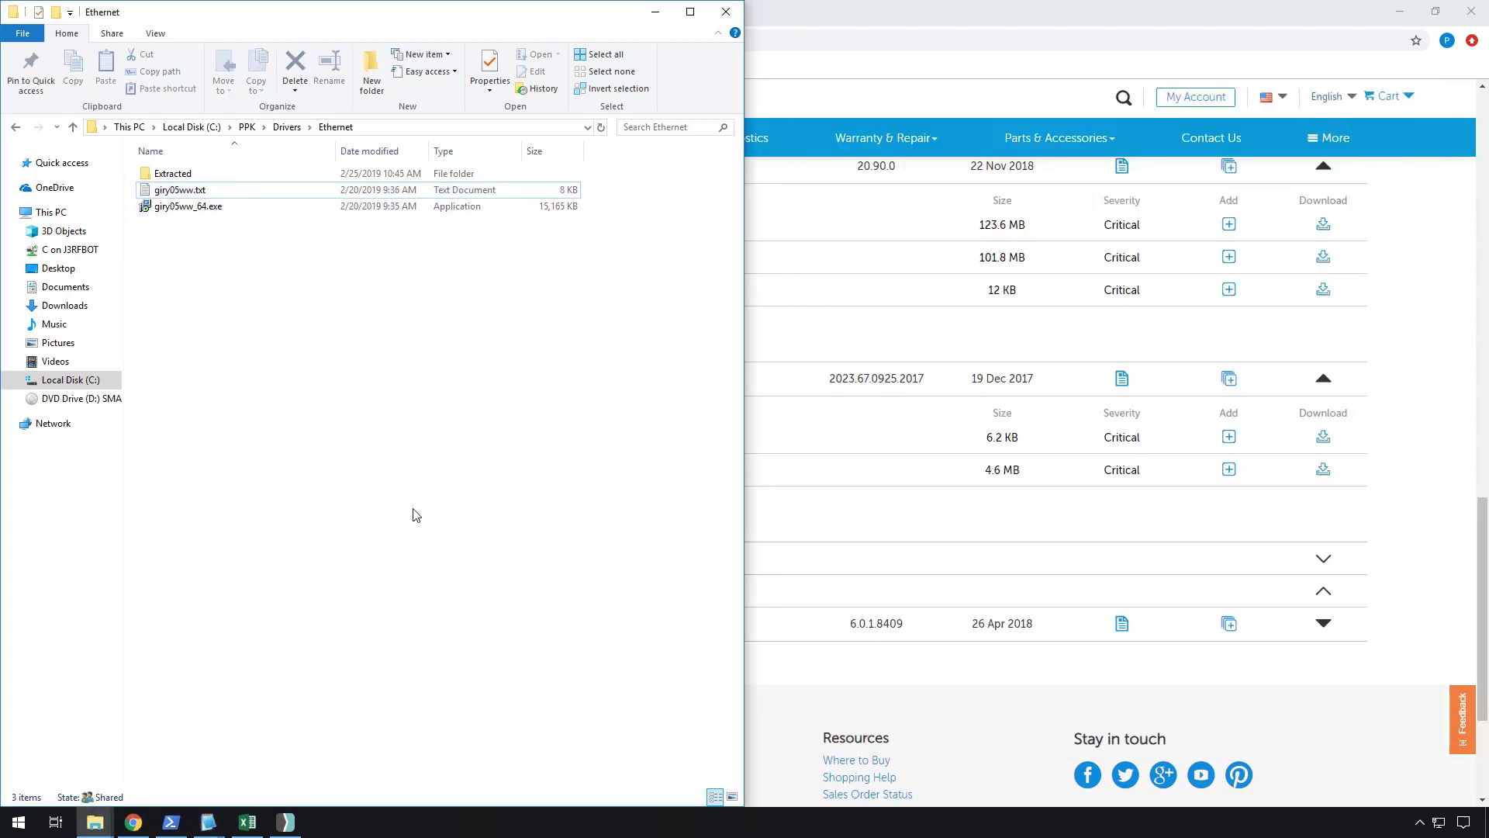
left_click(287, 127)
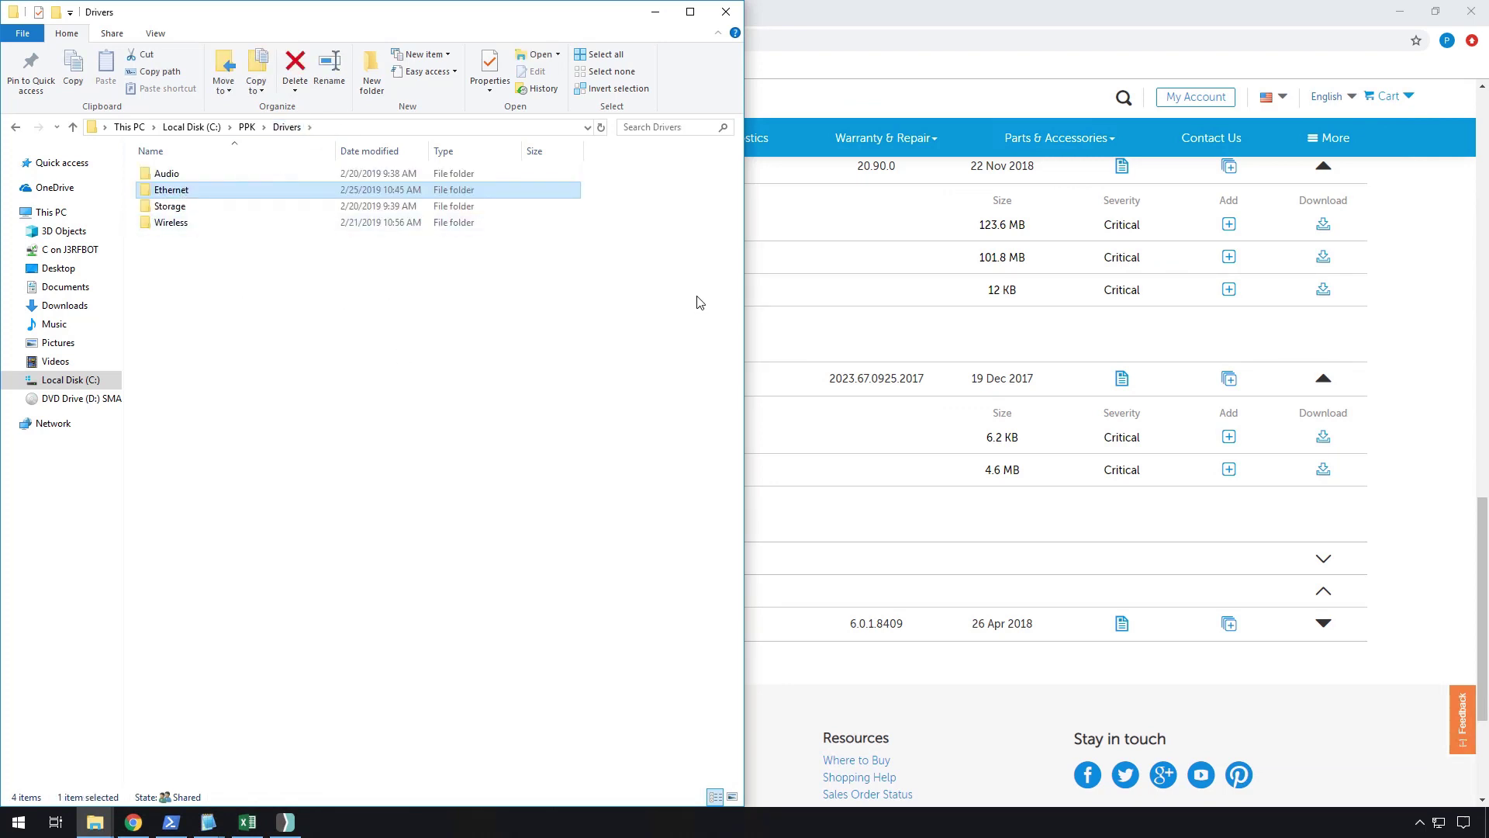
left_click(94, 822)
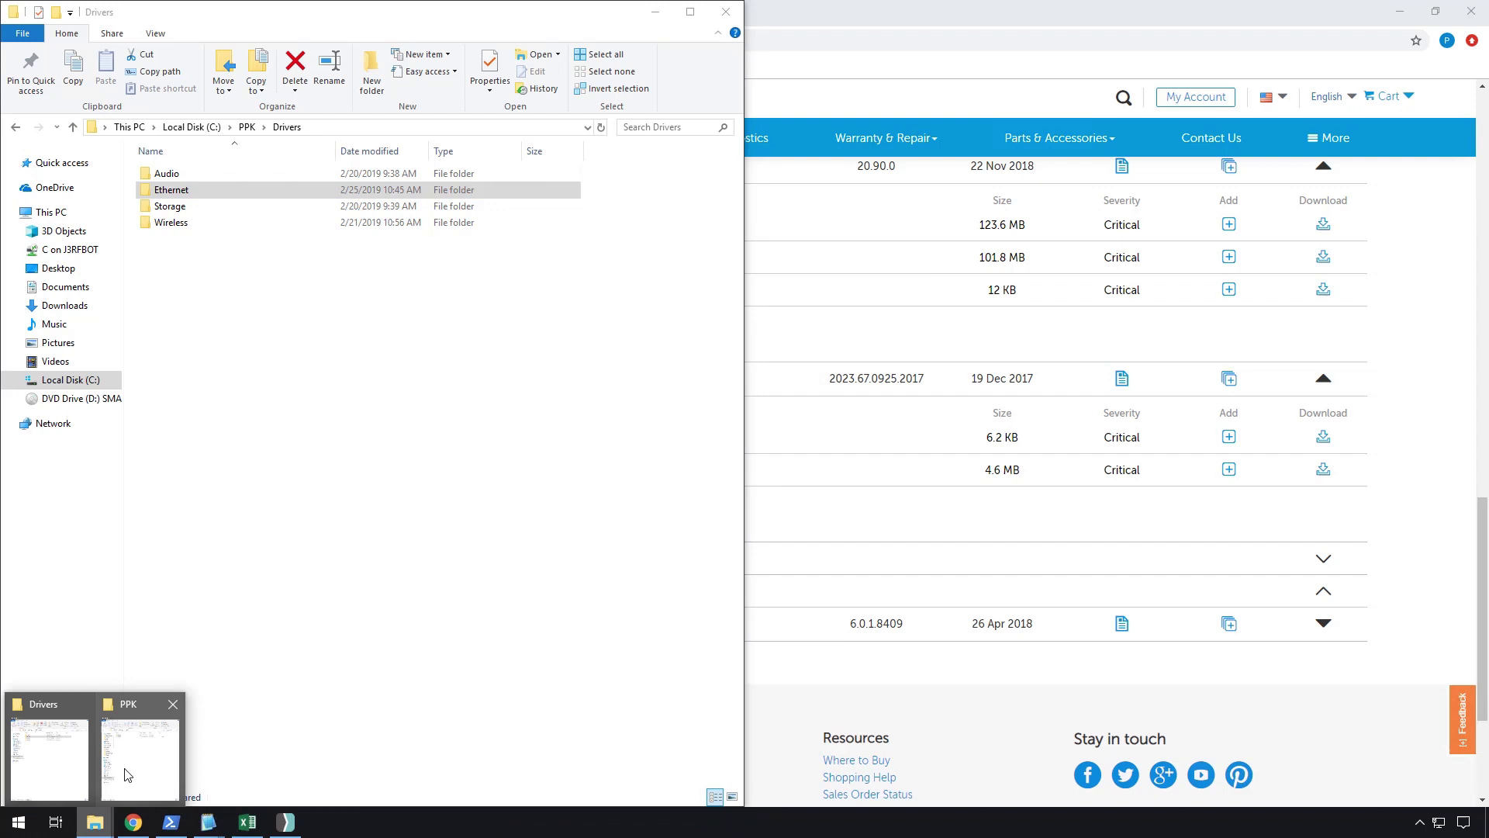
left_click(128, 775)
left_click(309, 297)
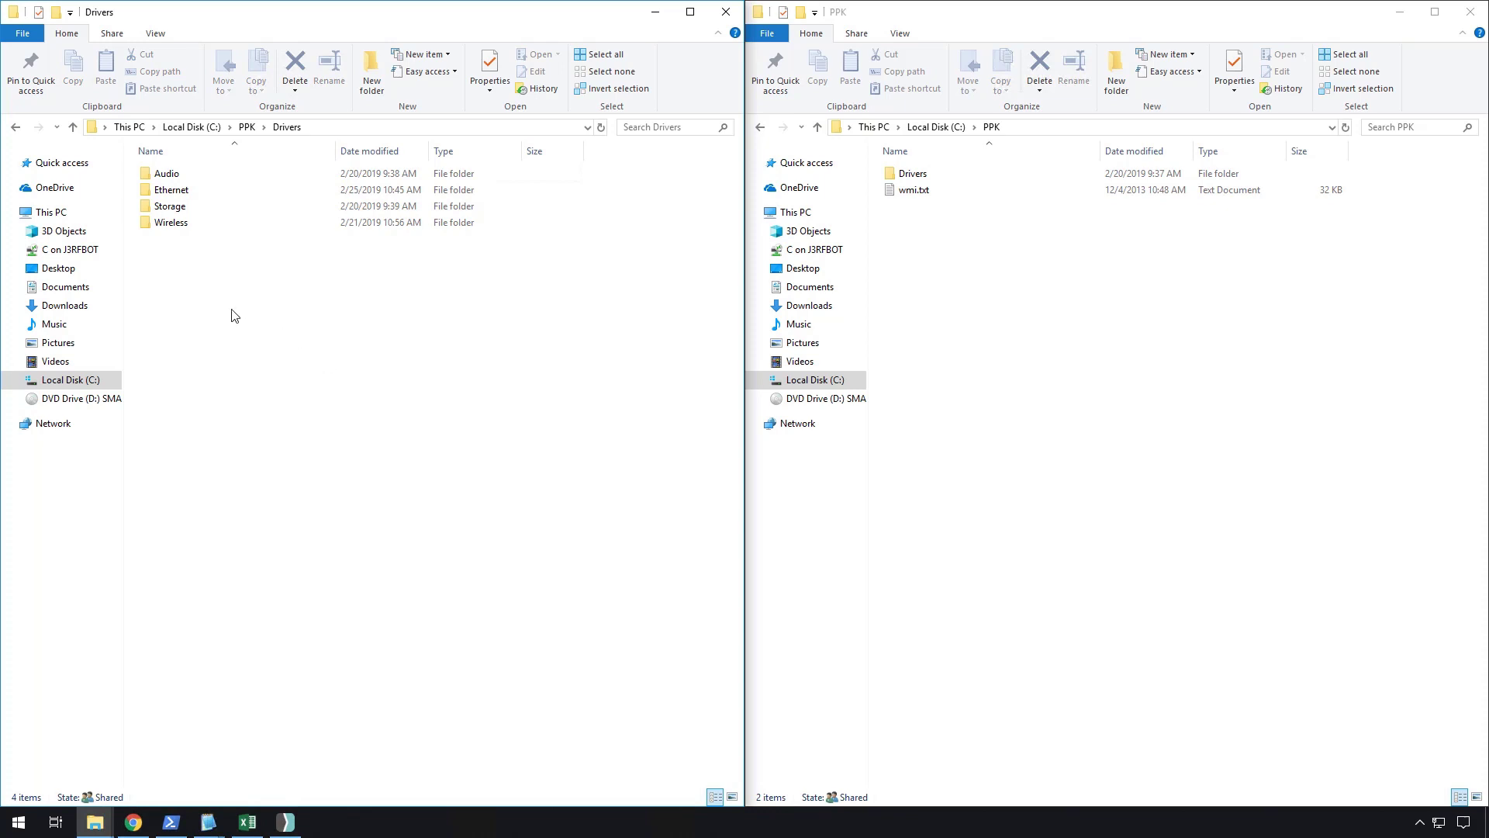
left_click(1086, 398)
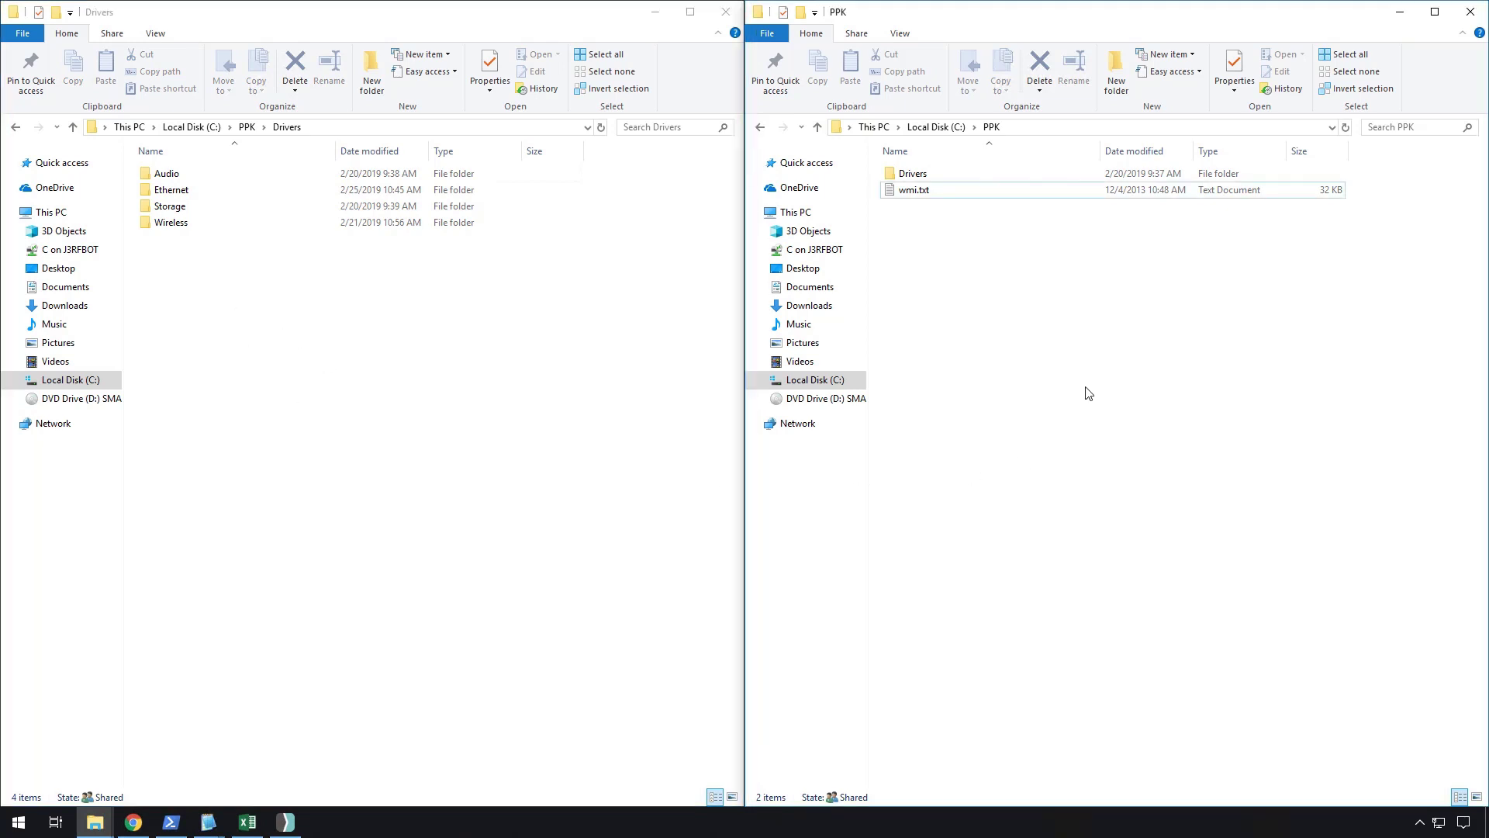
Create and open a new 'Windows 10 (x64)' folder inside PPK
left_click(1119, 75)
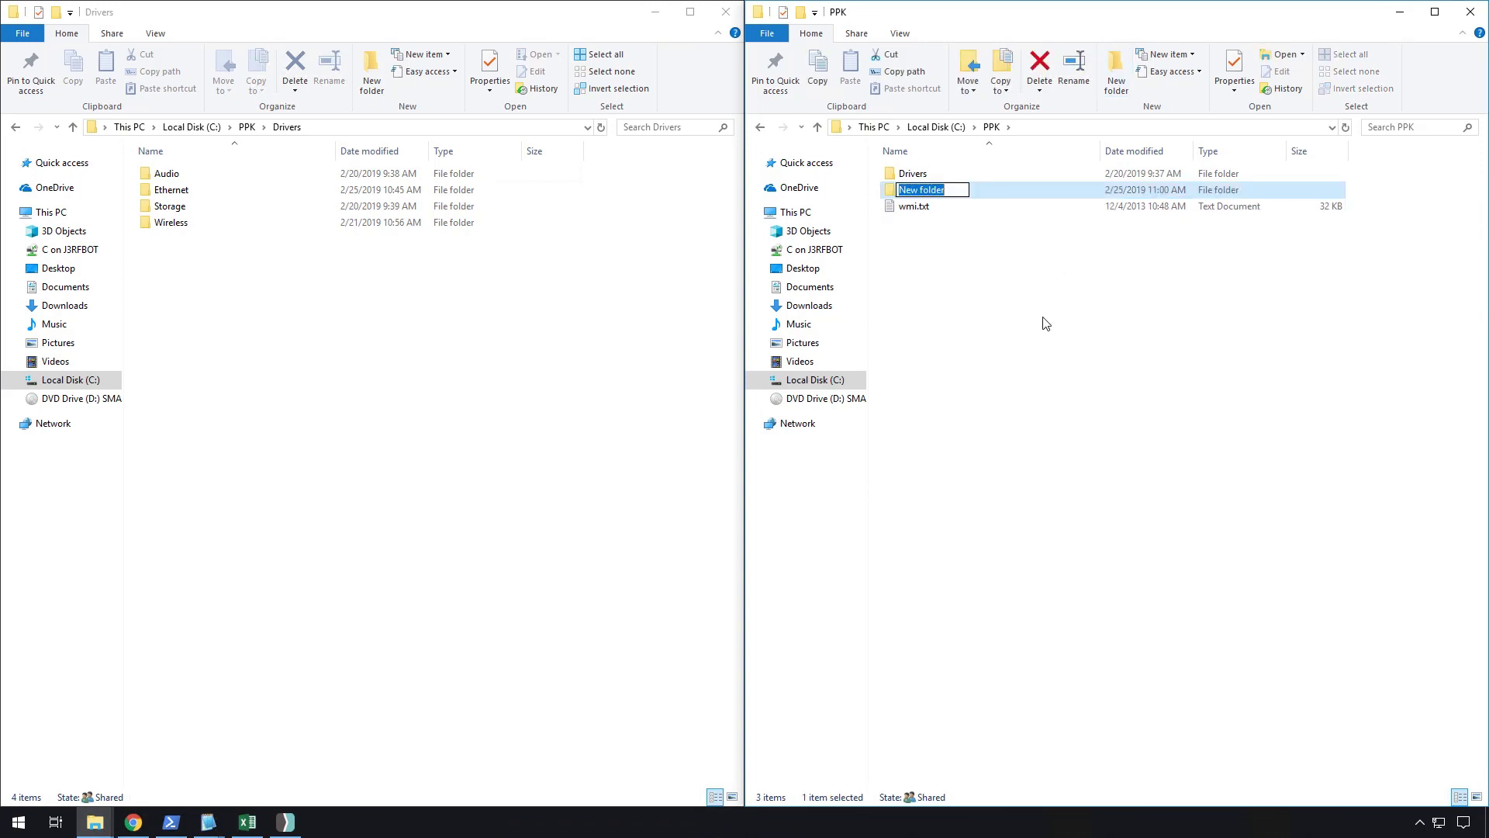
type("Windows 10 (x64")
key("Return")
key("Return")
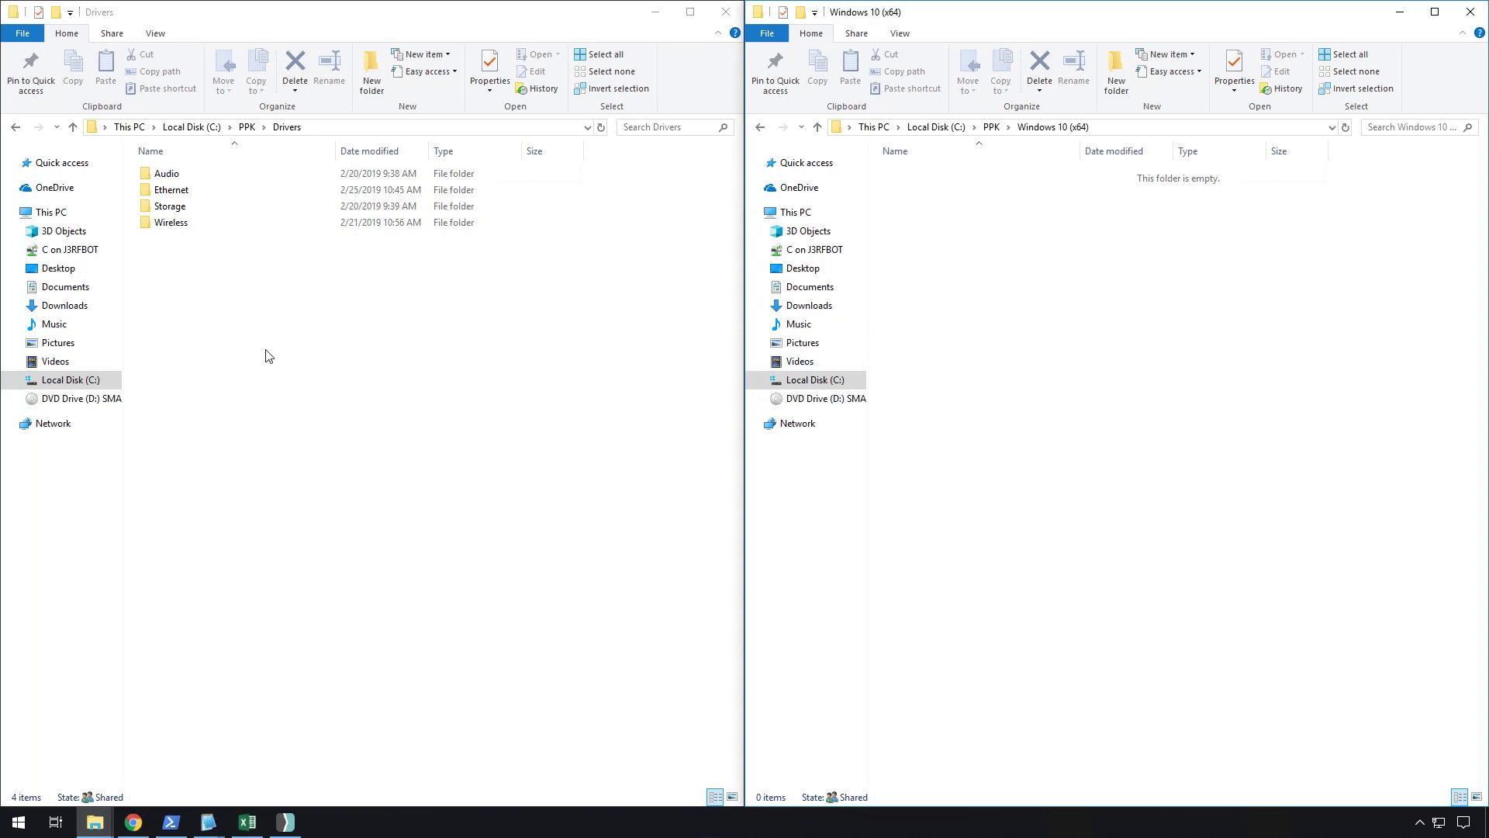
left_click(240, 333)
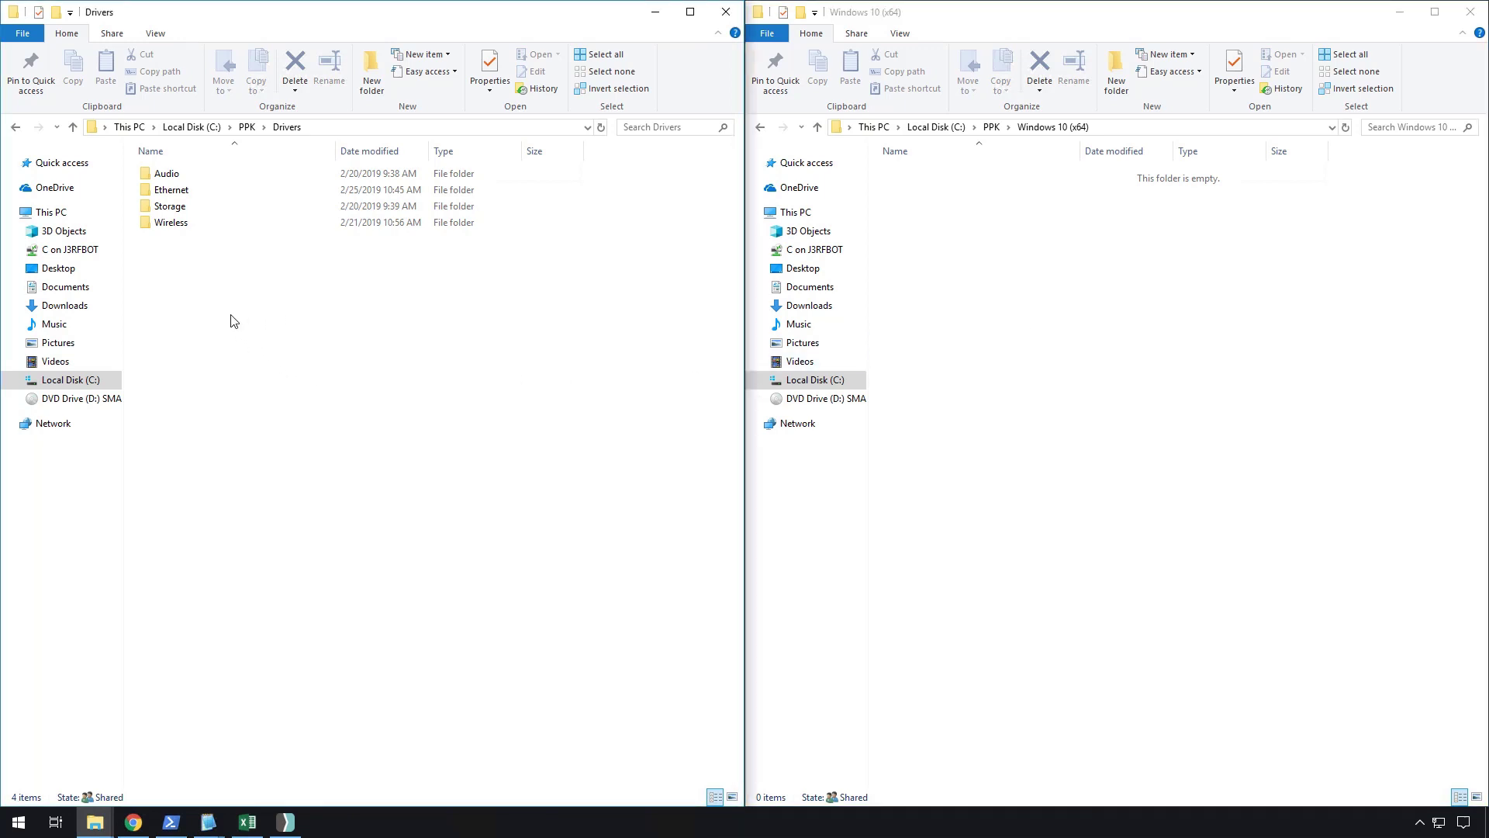
Open the Ethernet folder and look inside its Extracted subfolder
left_click(1139, 320)
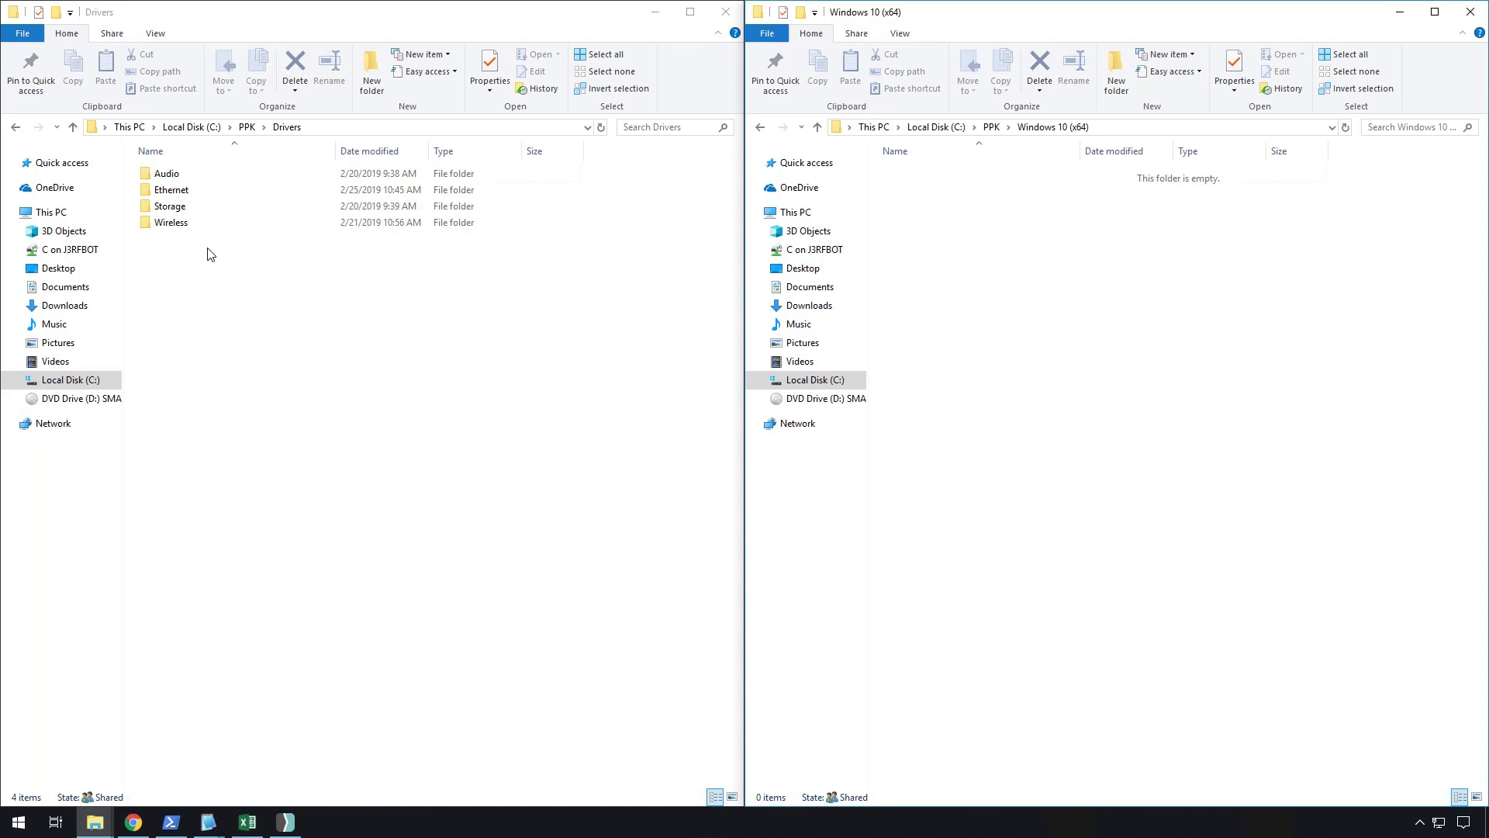
double_click(190, 191)
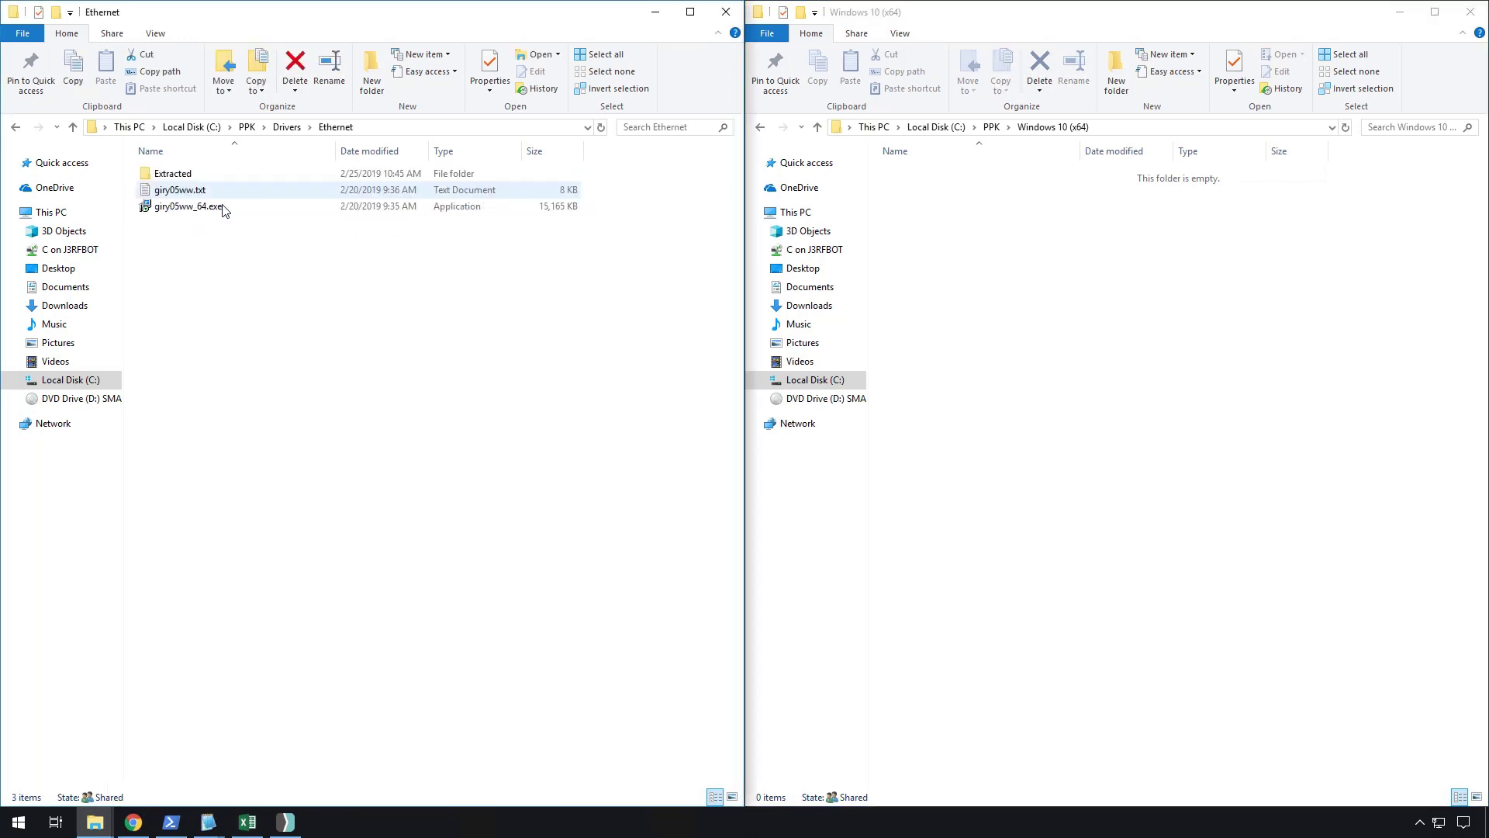
double_click(172, 173)
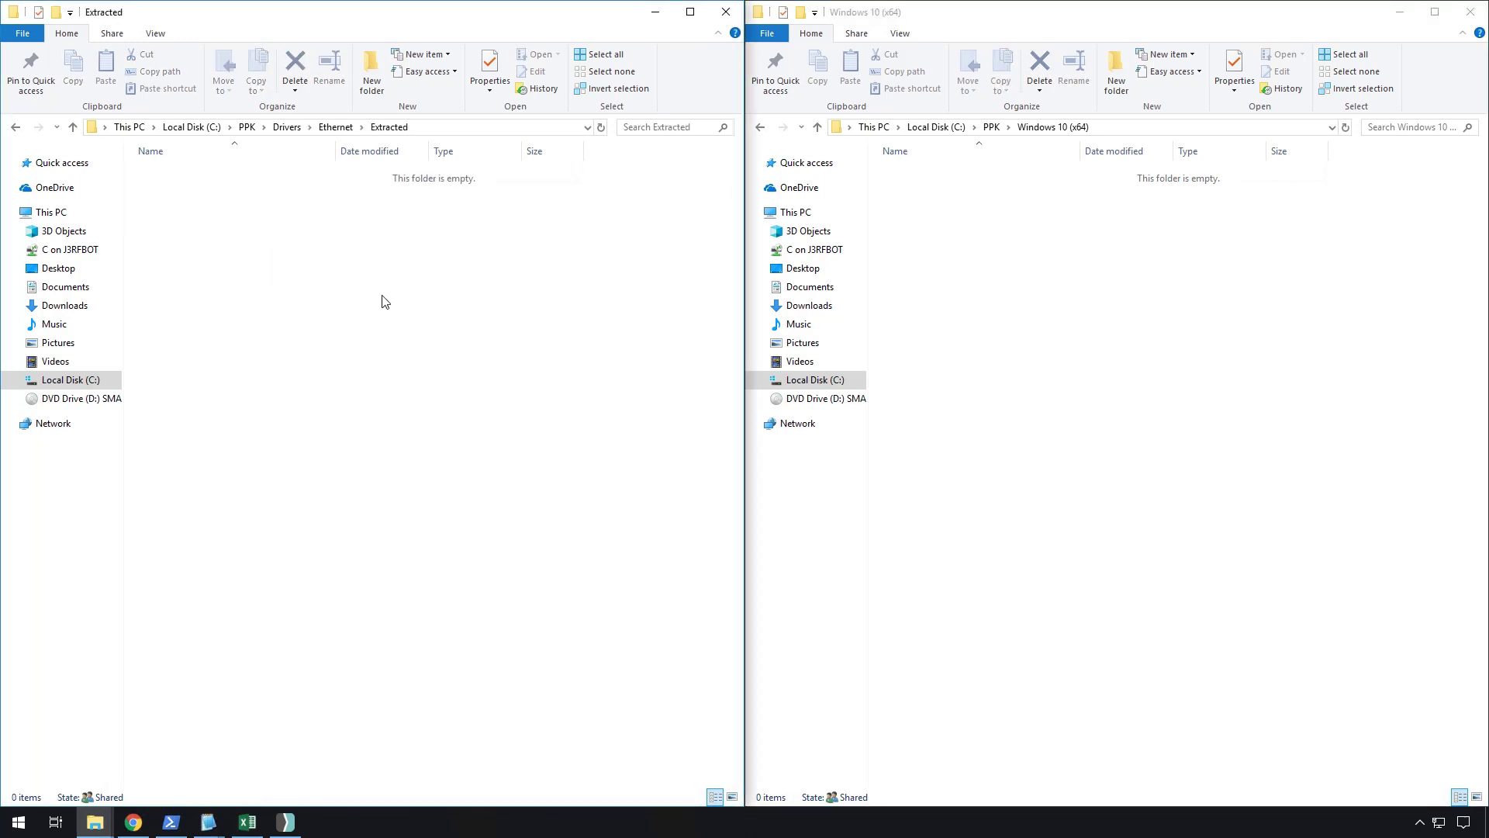
key("alt+Left")
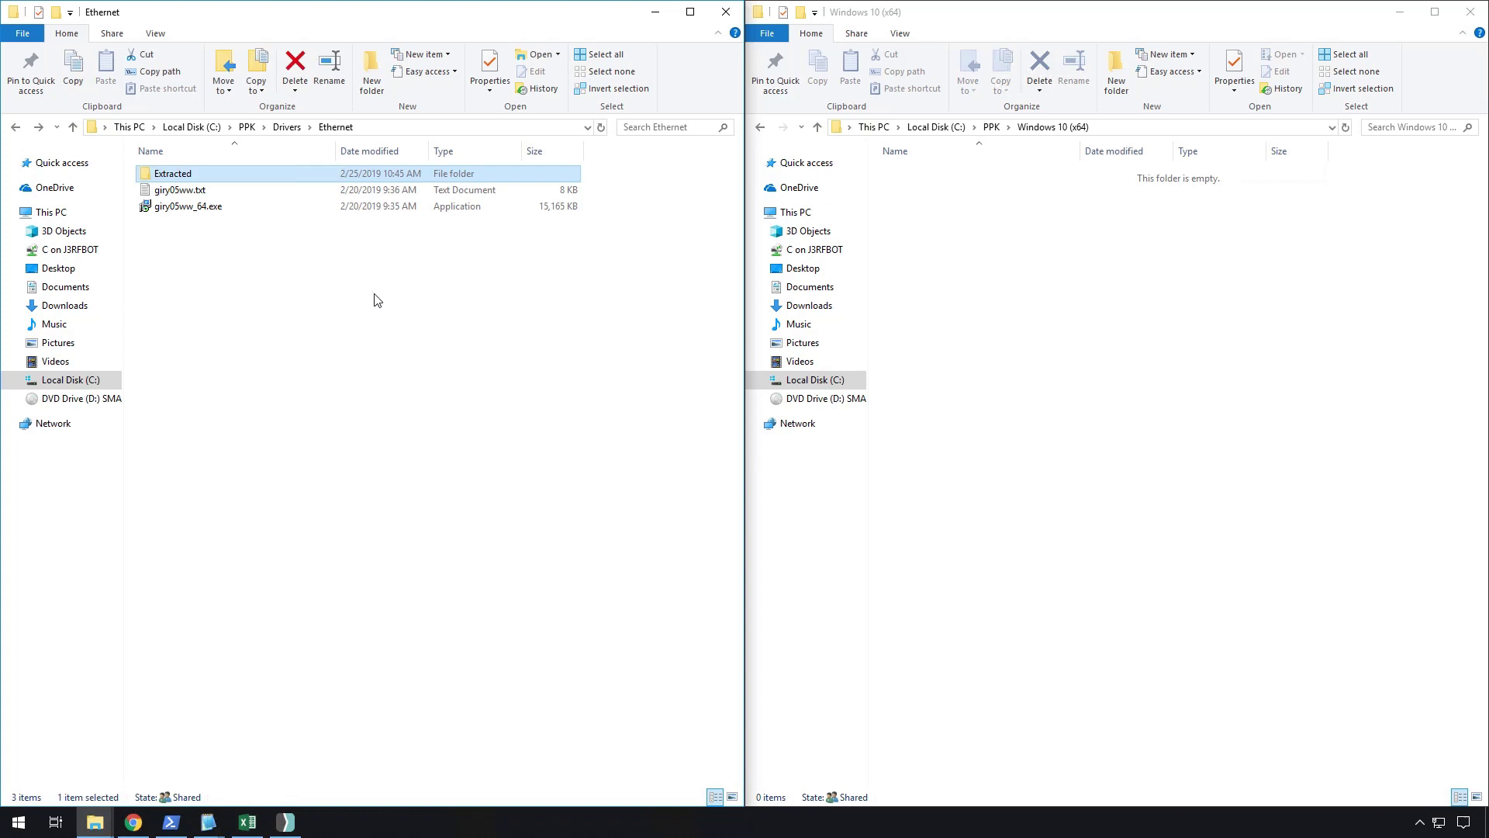
Extract giry05ww_64.exe with 7-Zip, inspect the resulting folder, then delete it
right_click(182, 209)
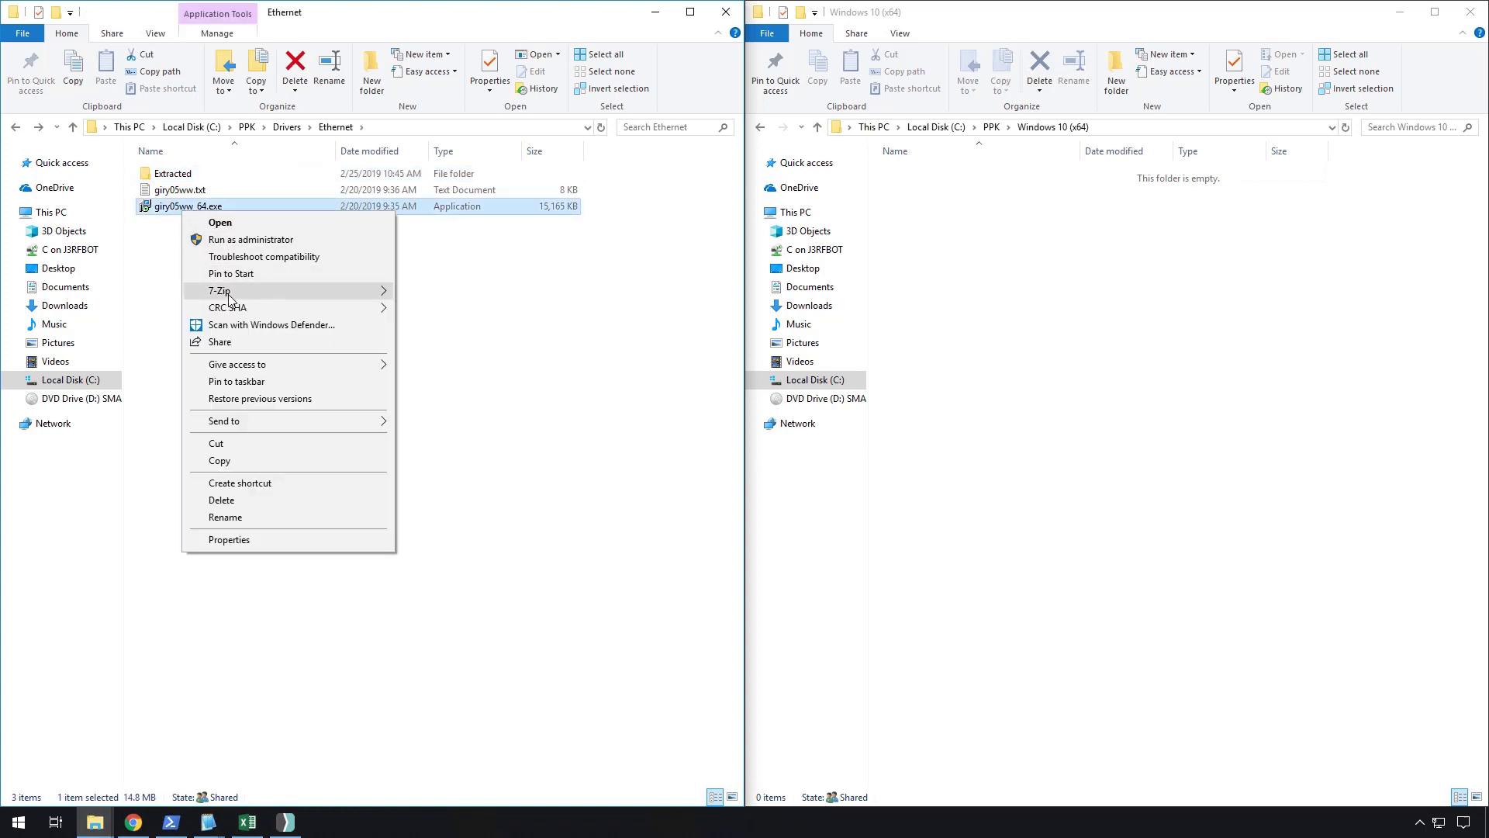
mouse_move(258, 300)
left_click(458, 360)
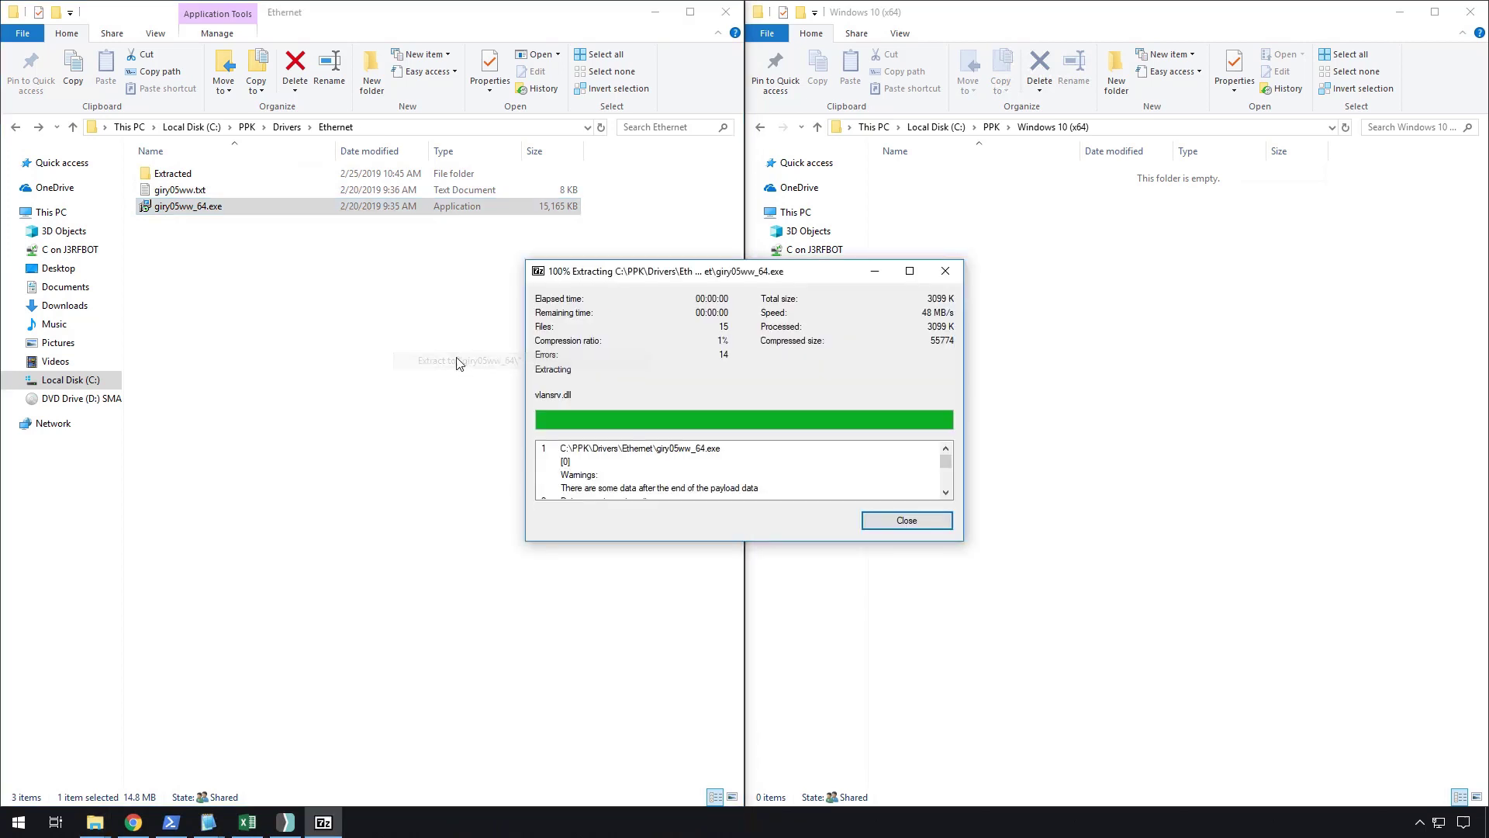
left_click(901, 521)
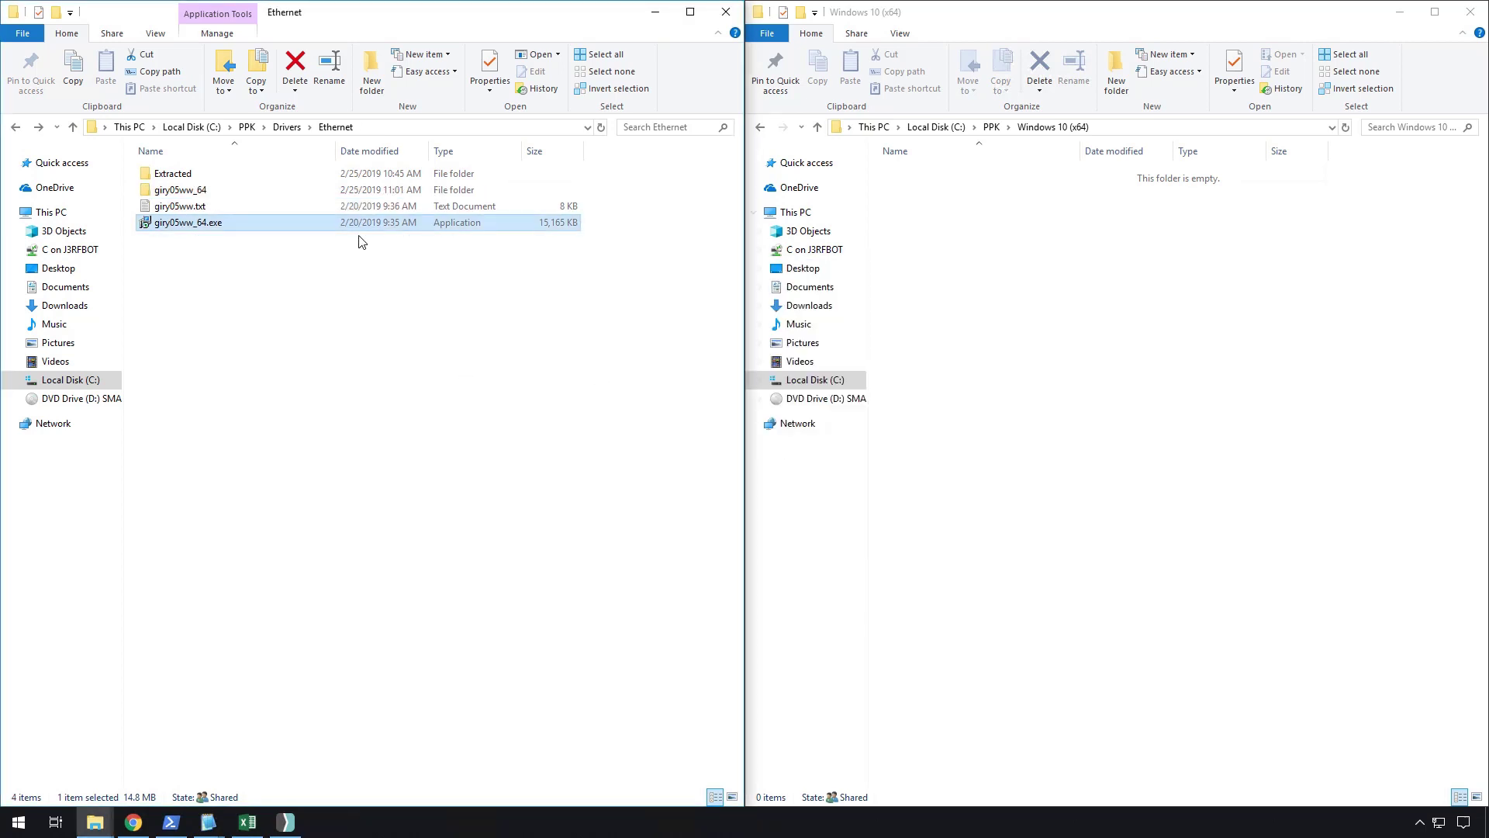
double_click(240, 194)
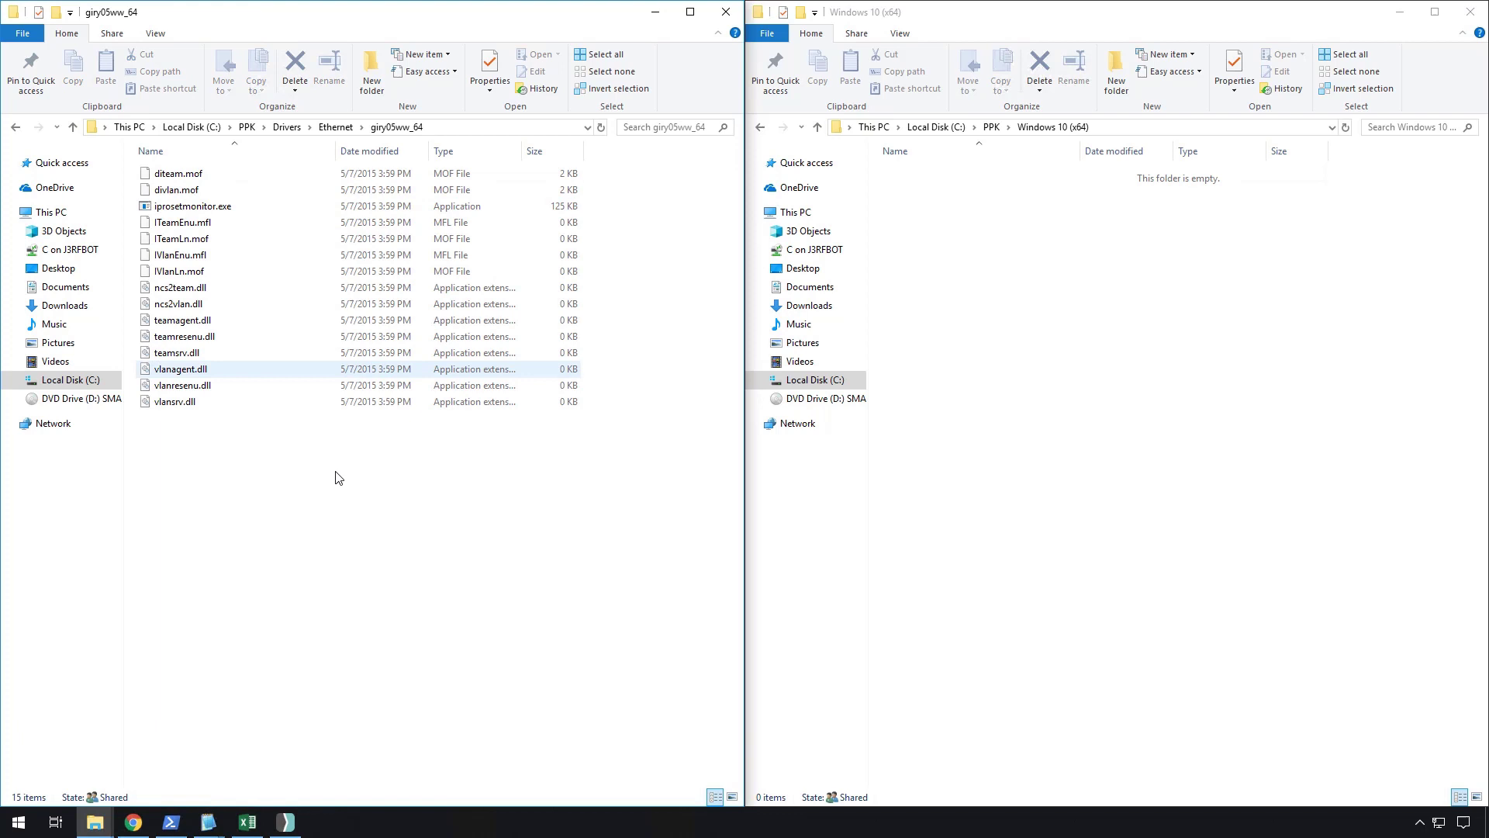
left_click(338, 126)
right_click(187, 191)
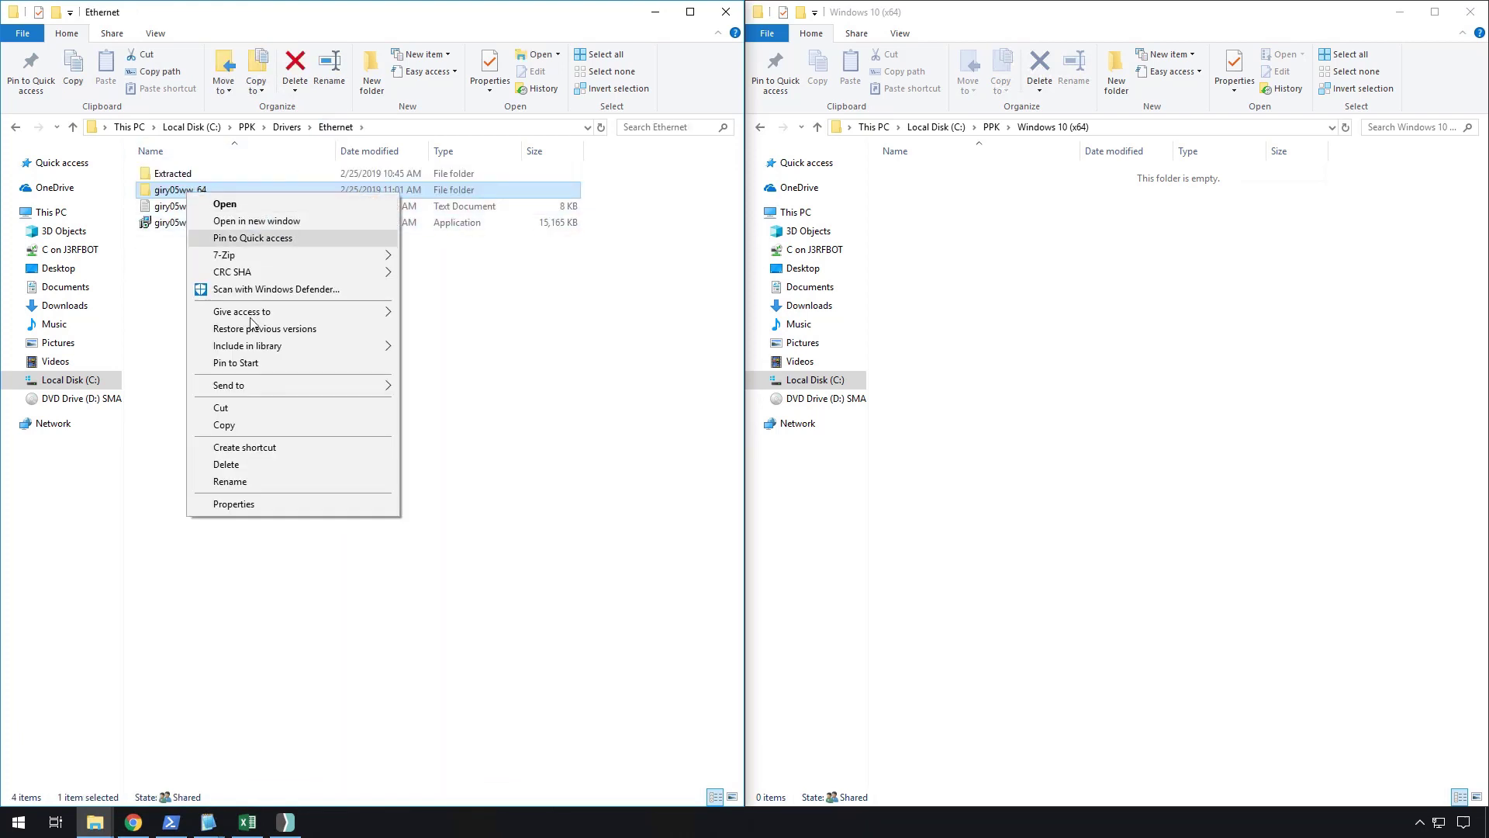
left_click(232, 464)
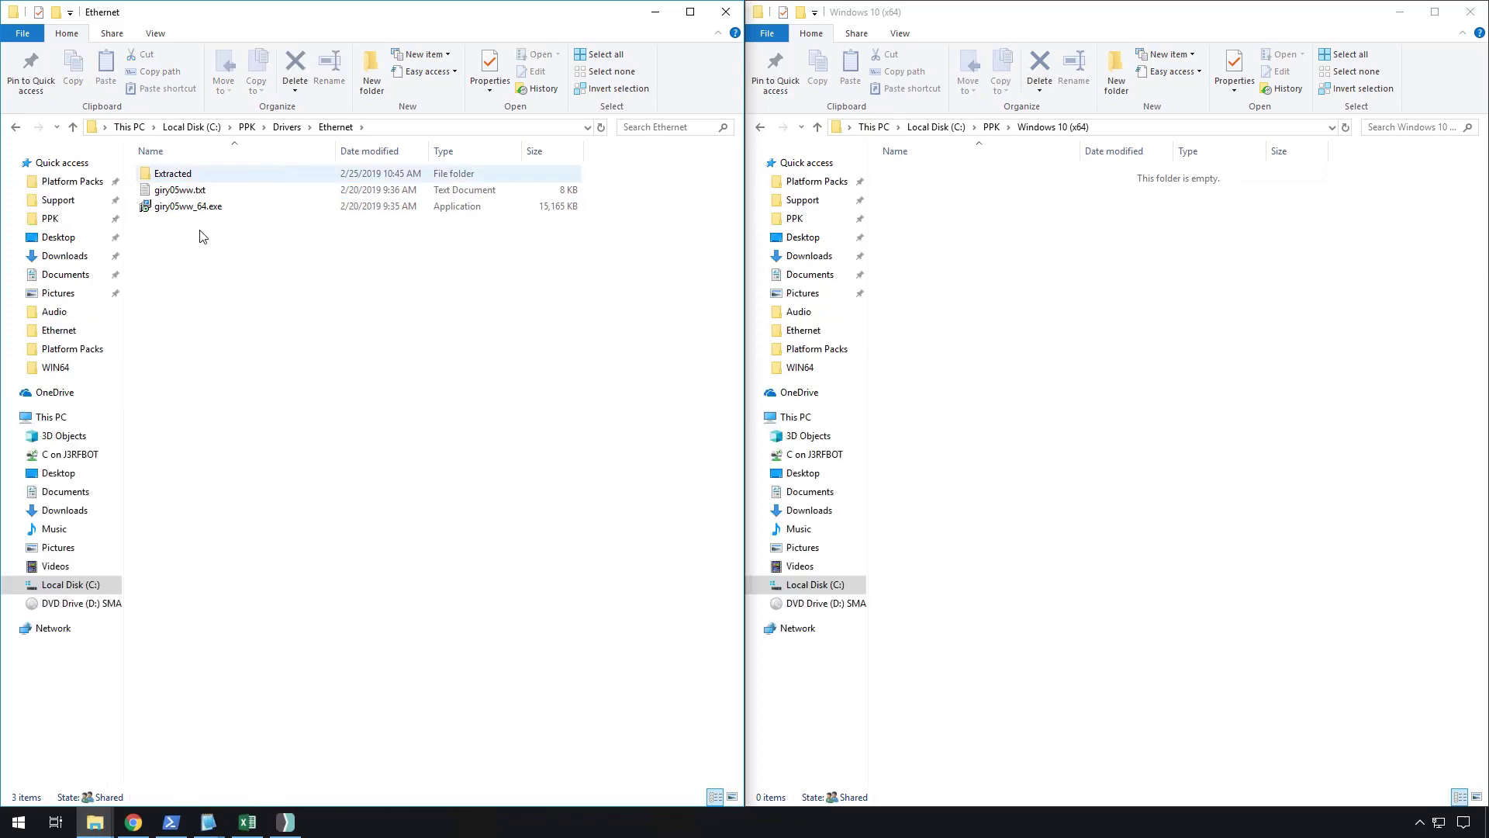
Launch giry05ww_64.exe and accept the Intel PRO/1000 license agreement
double_click(191, 208)
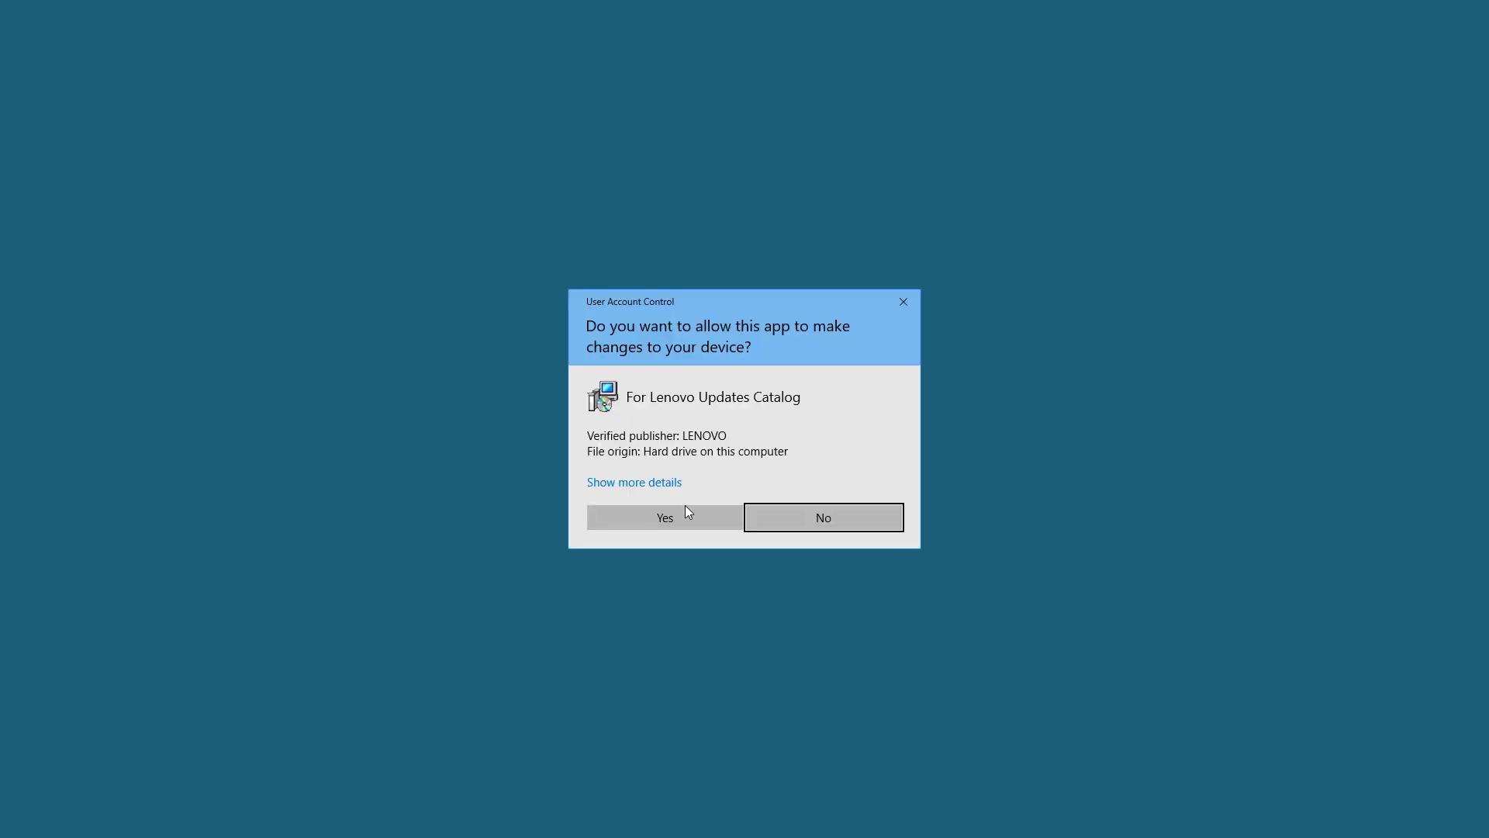
left_click(686, 518)
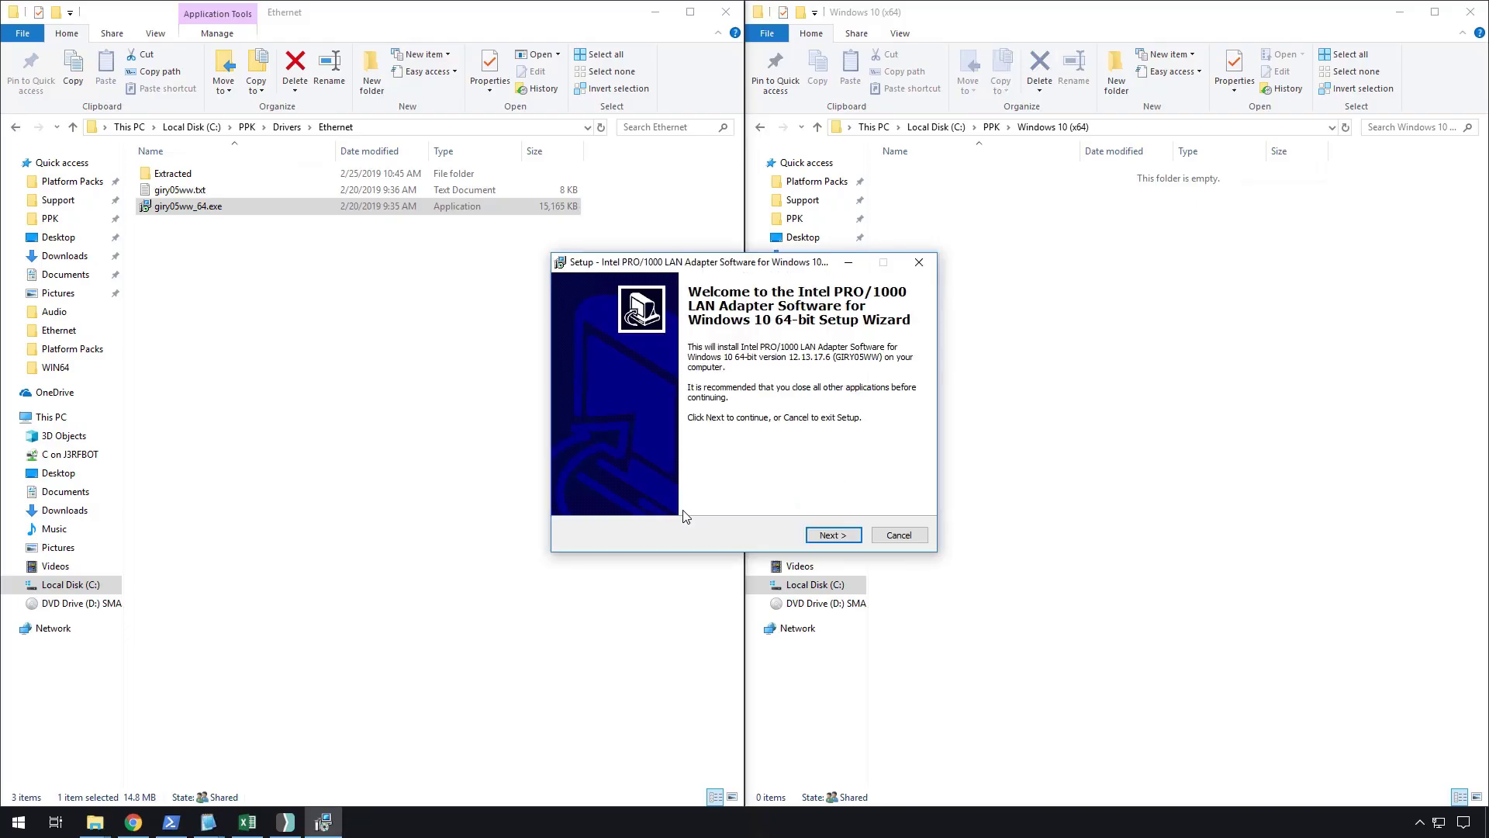
left_click(846, 537)
left_click(646, 489)
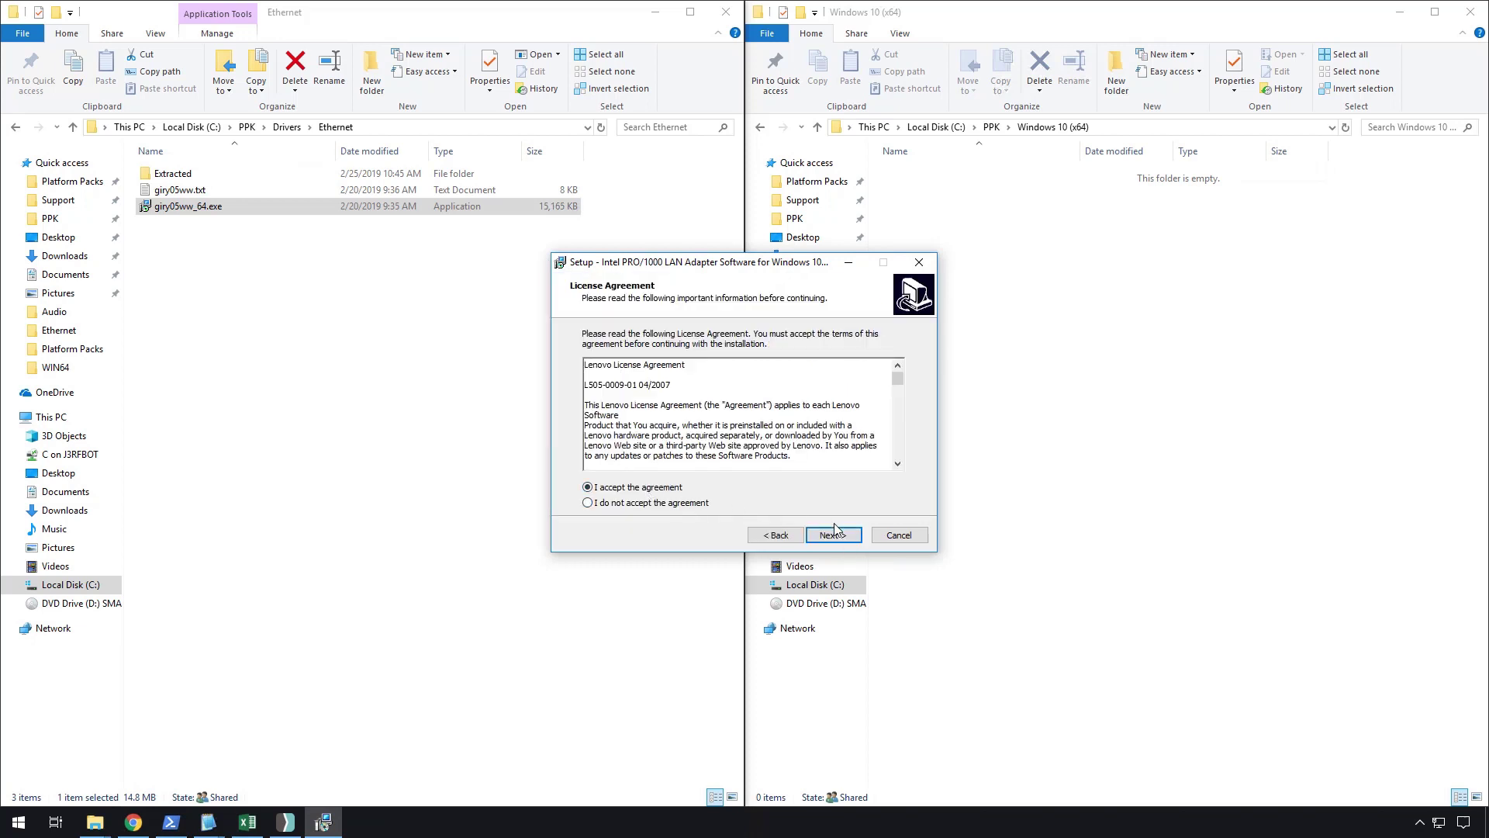
left_click(833, 537)
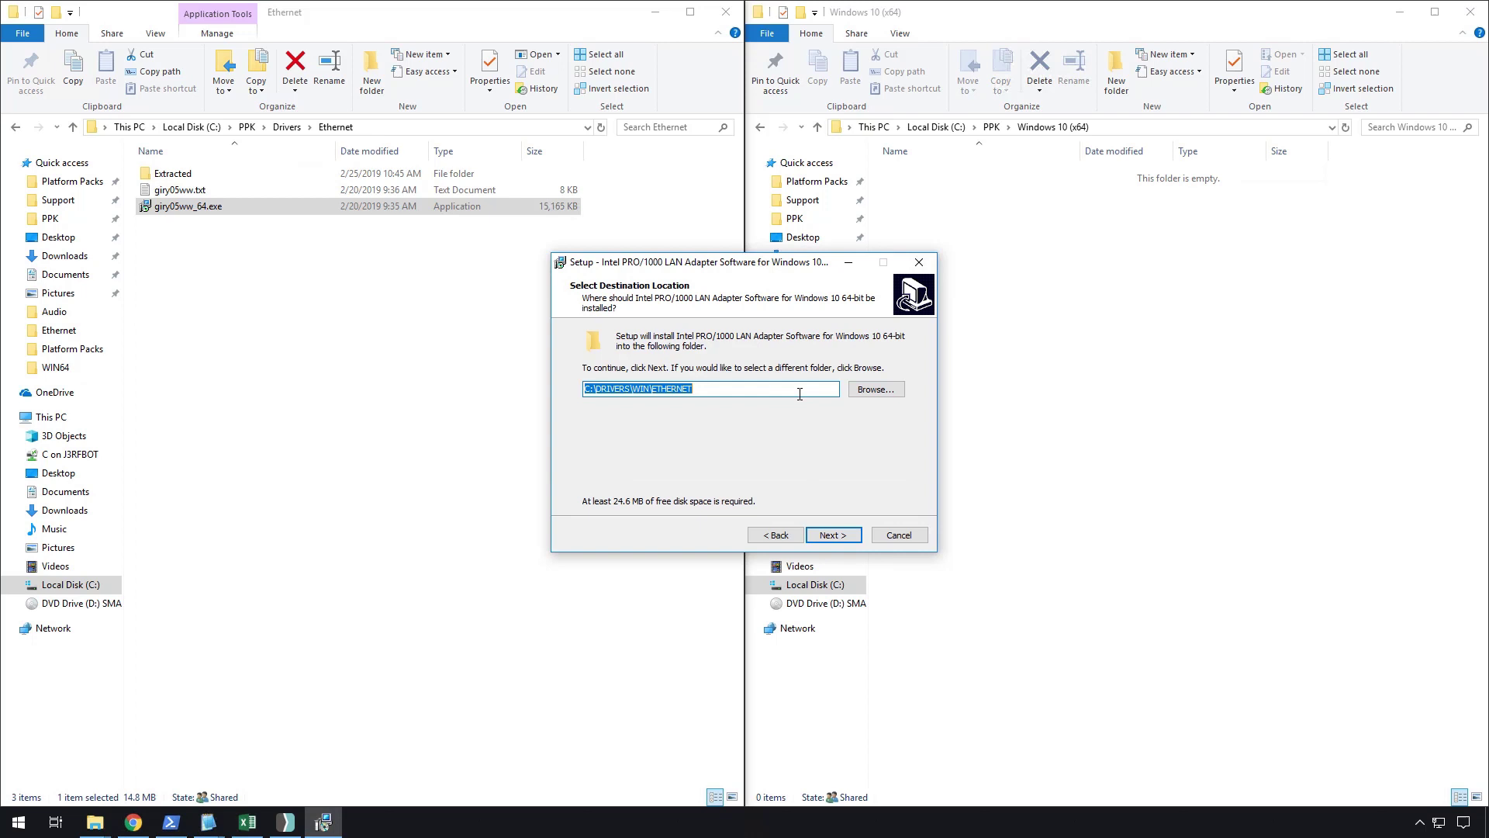
Copy the C:\PPK\Drivers\Ethernet\Extracted folder path from File Explorer
left_click(397, 131)
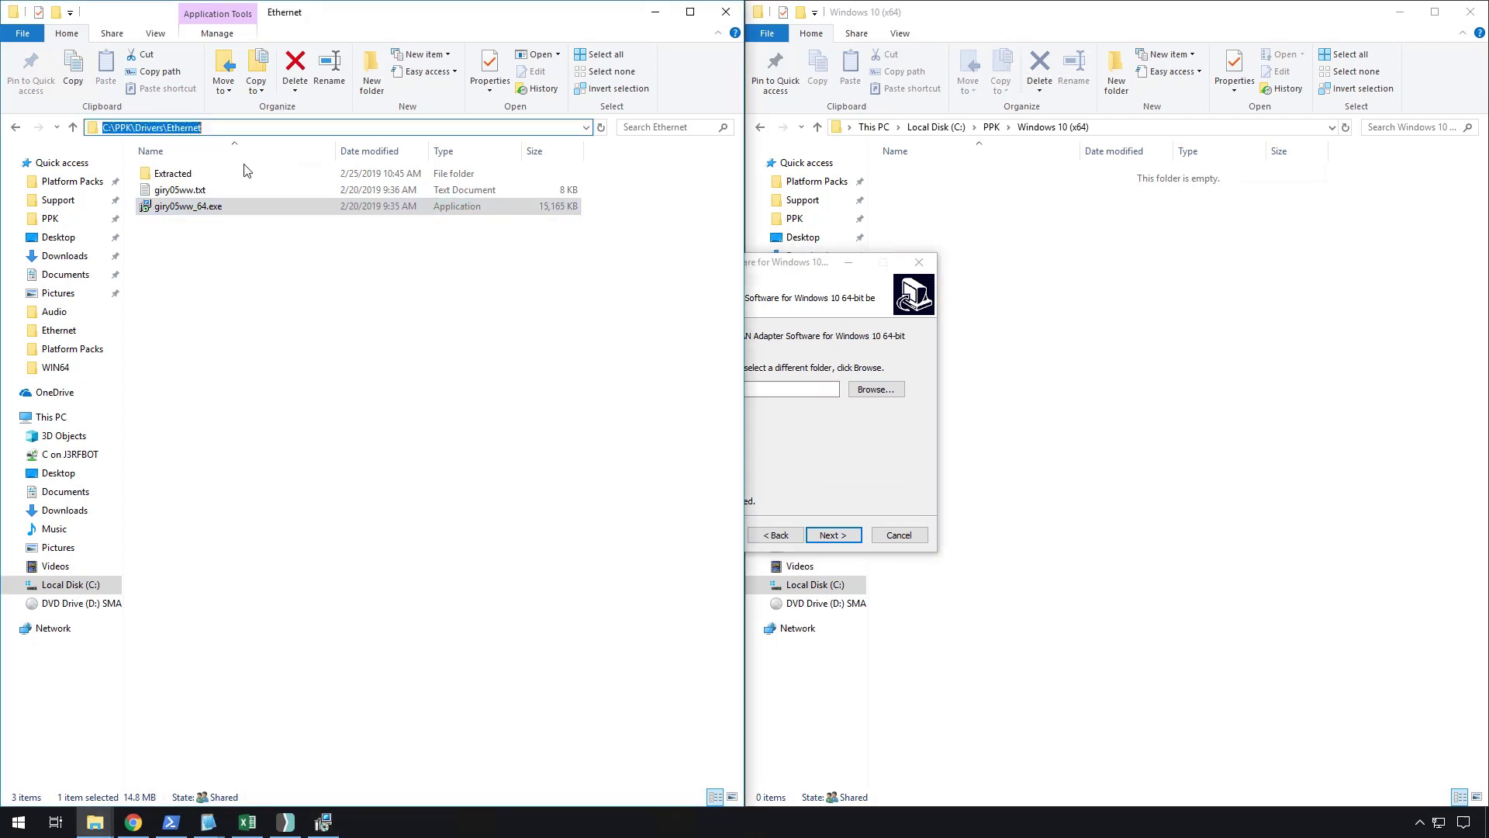
left_click(201, 175)
double_click(200, 177)
left_click(438, 131)
key("ctrl+c")
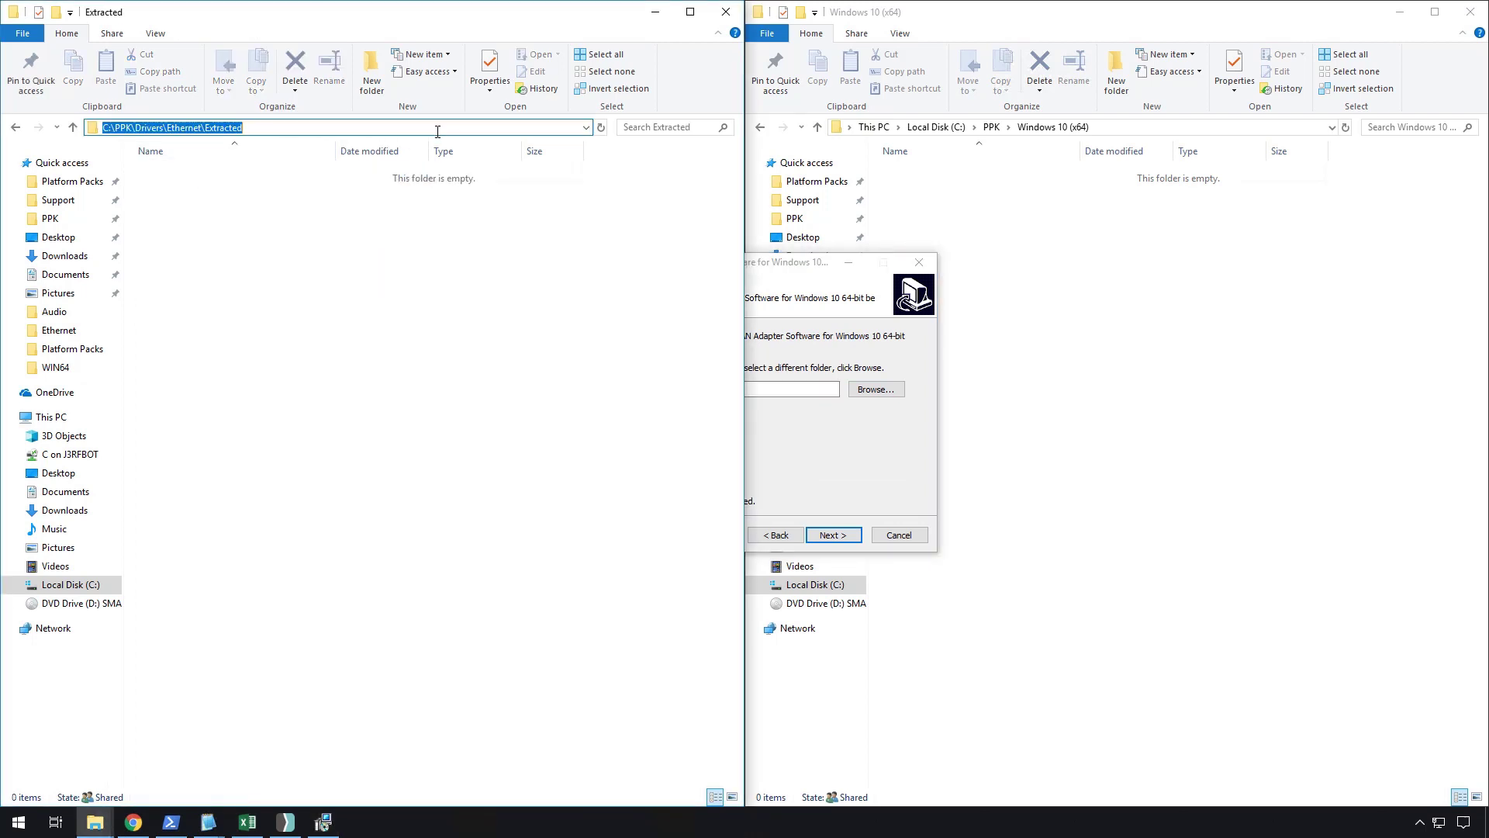
left_click(840, 444)
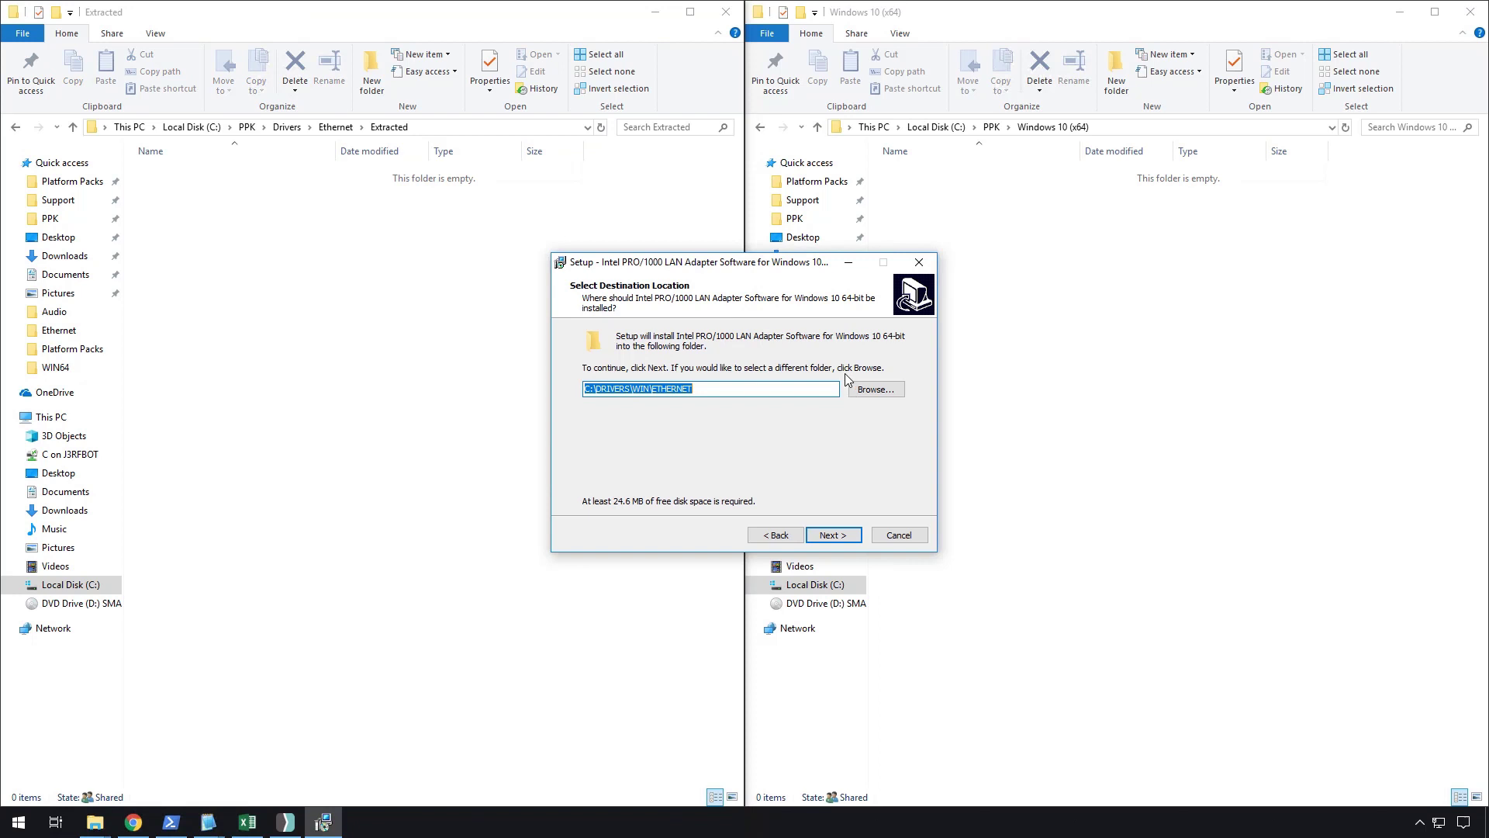
Extract the drivers to C:\PPK\Drivers\Ethernet\Extracted and finish the wizard
left_click(720, 388)
key("ctrl+a")
key("ctrl+v")
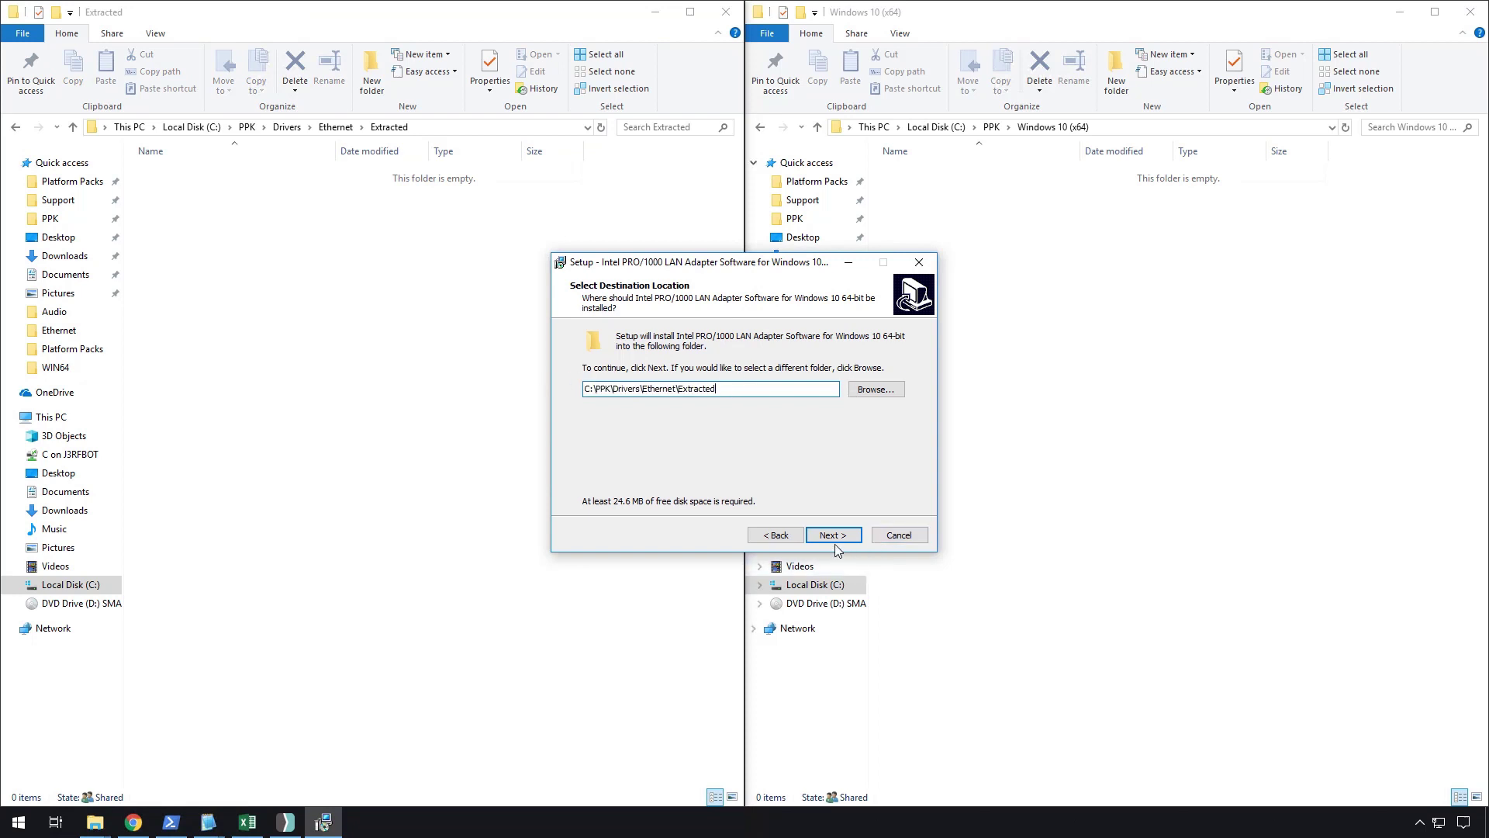
left_click(830, 535)
left_click(810, 478)
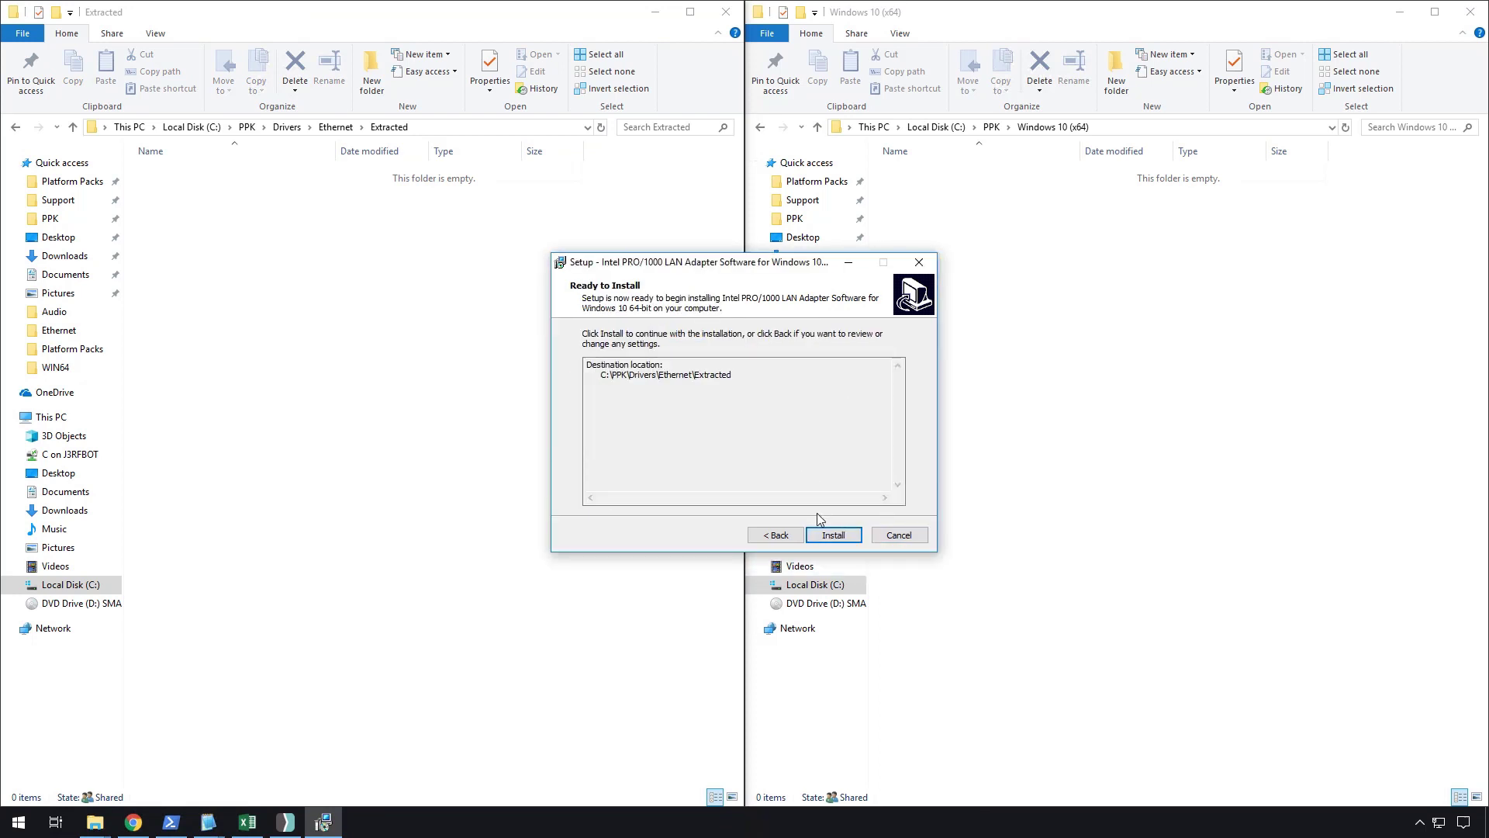
left_click(824, 534)
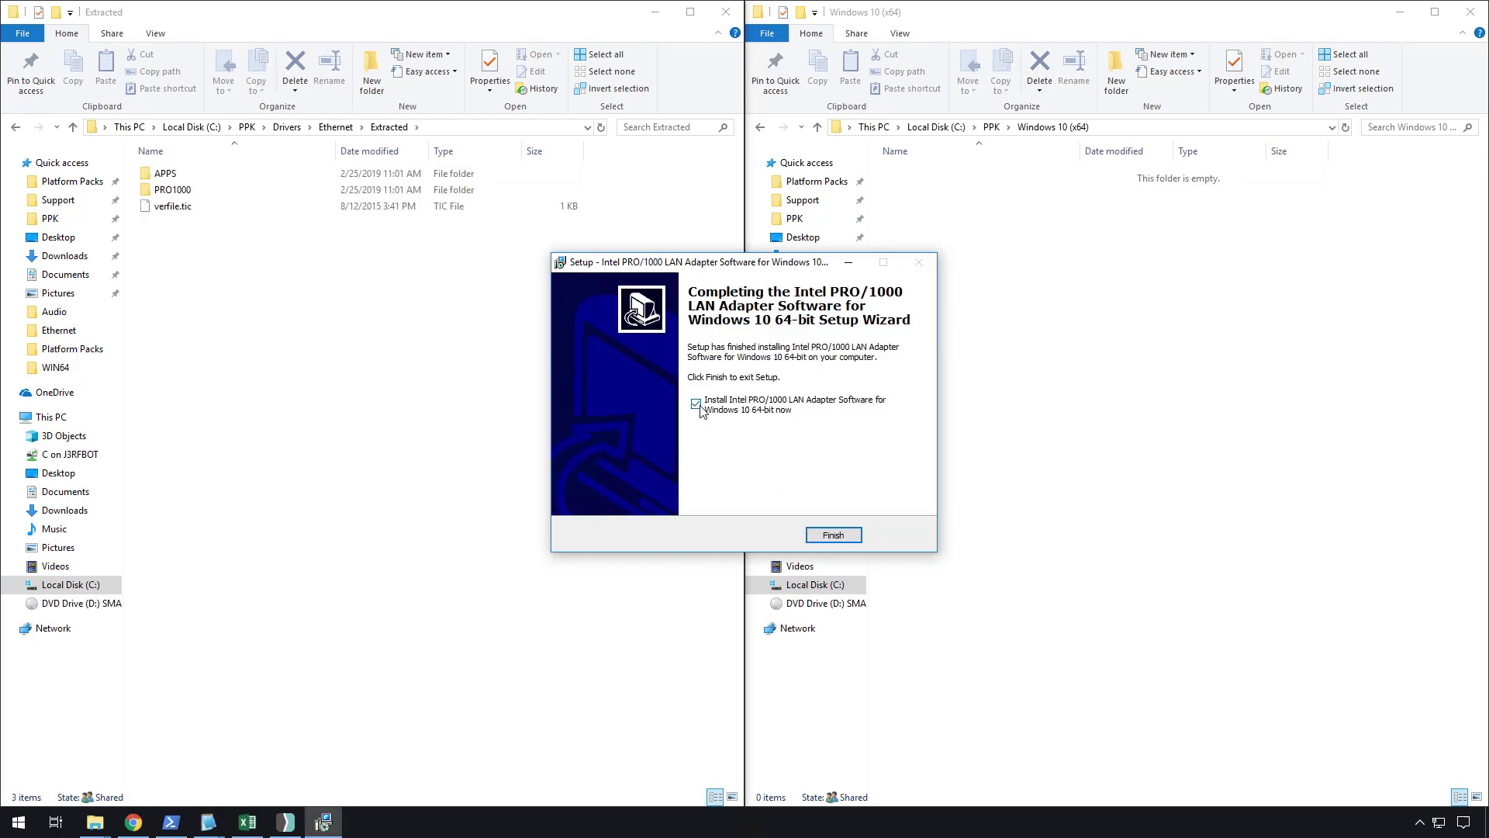
left_click(833, 535)
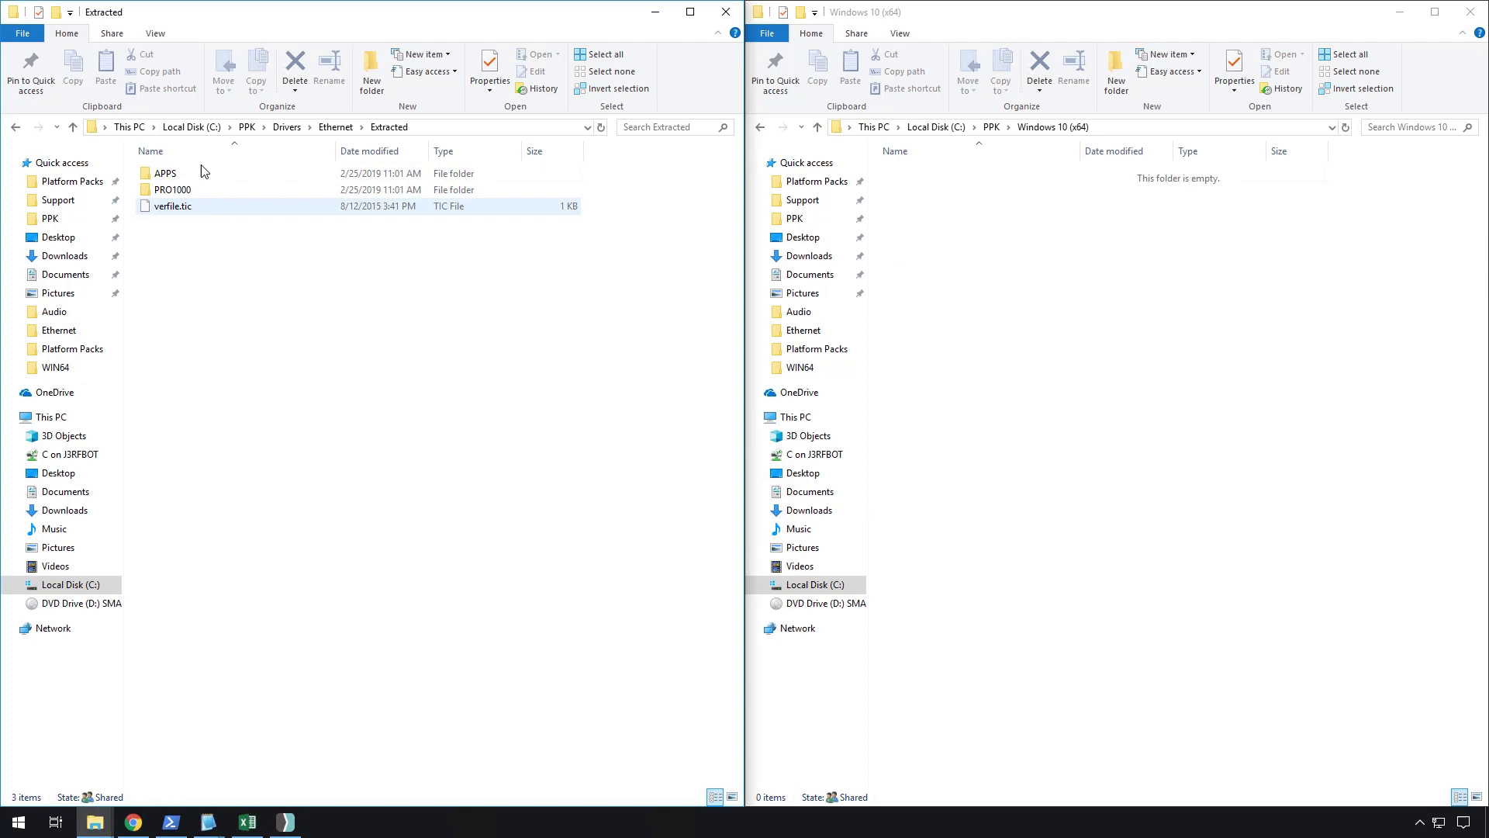
Open PRO1000 > Winx64 > NDIS65 and pick out e1d65x64.inf and e1c65x64.inf
double_click(184, 190)
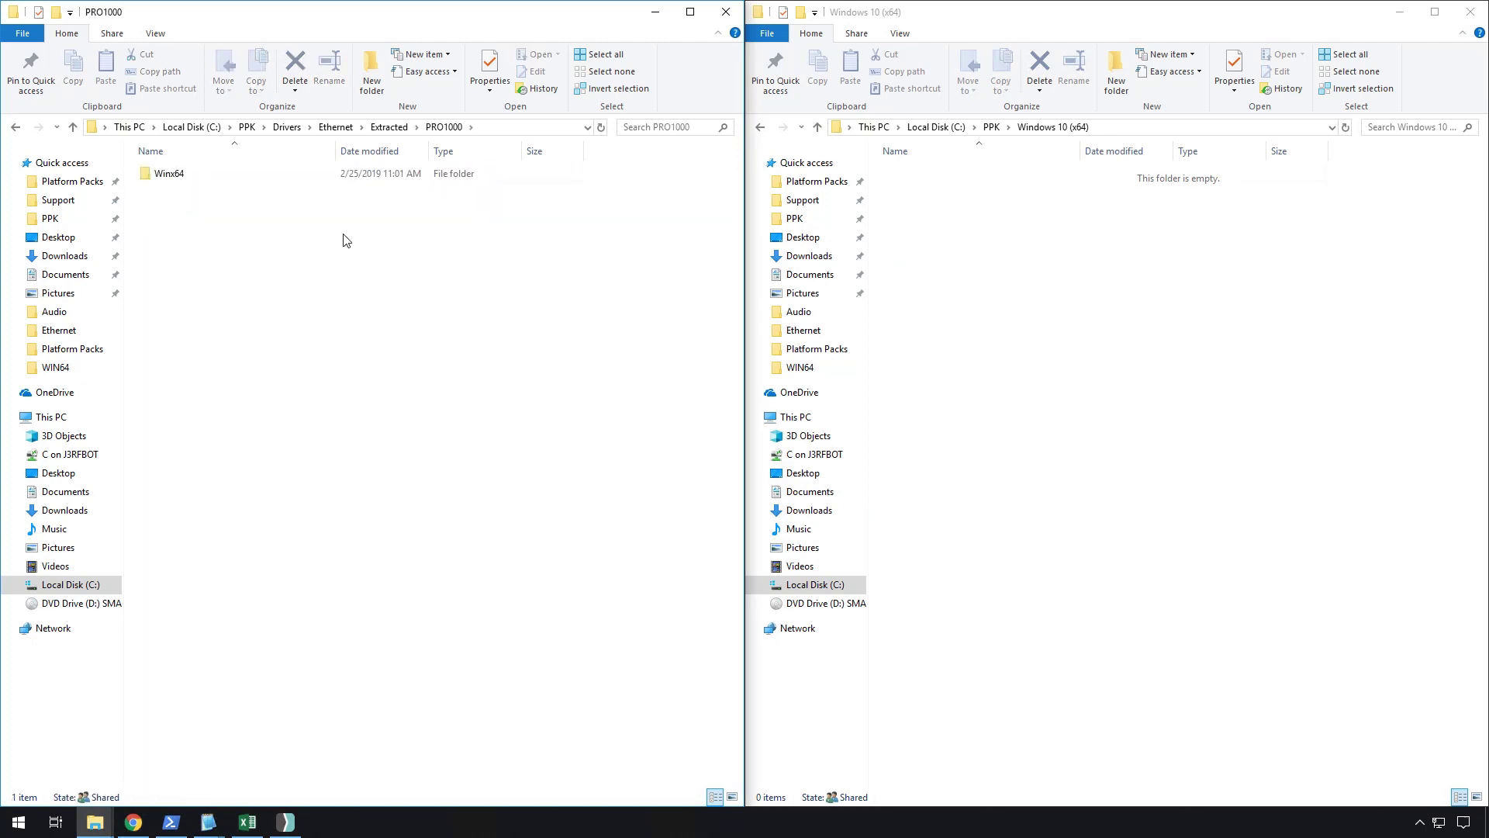
double_click(194, 180)
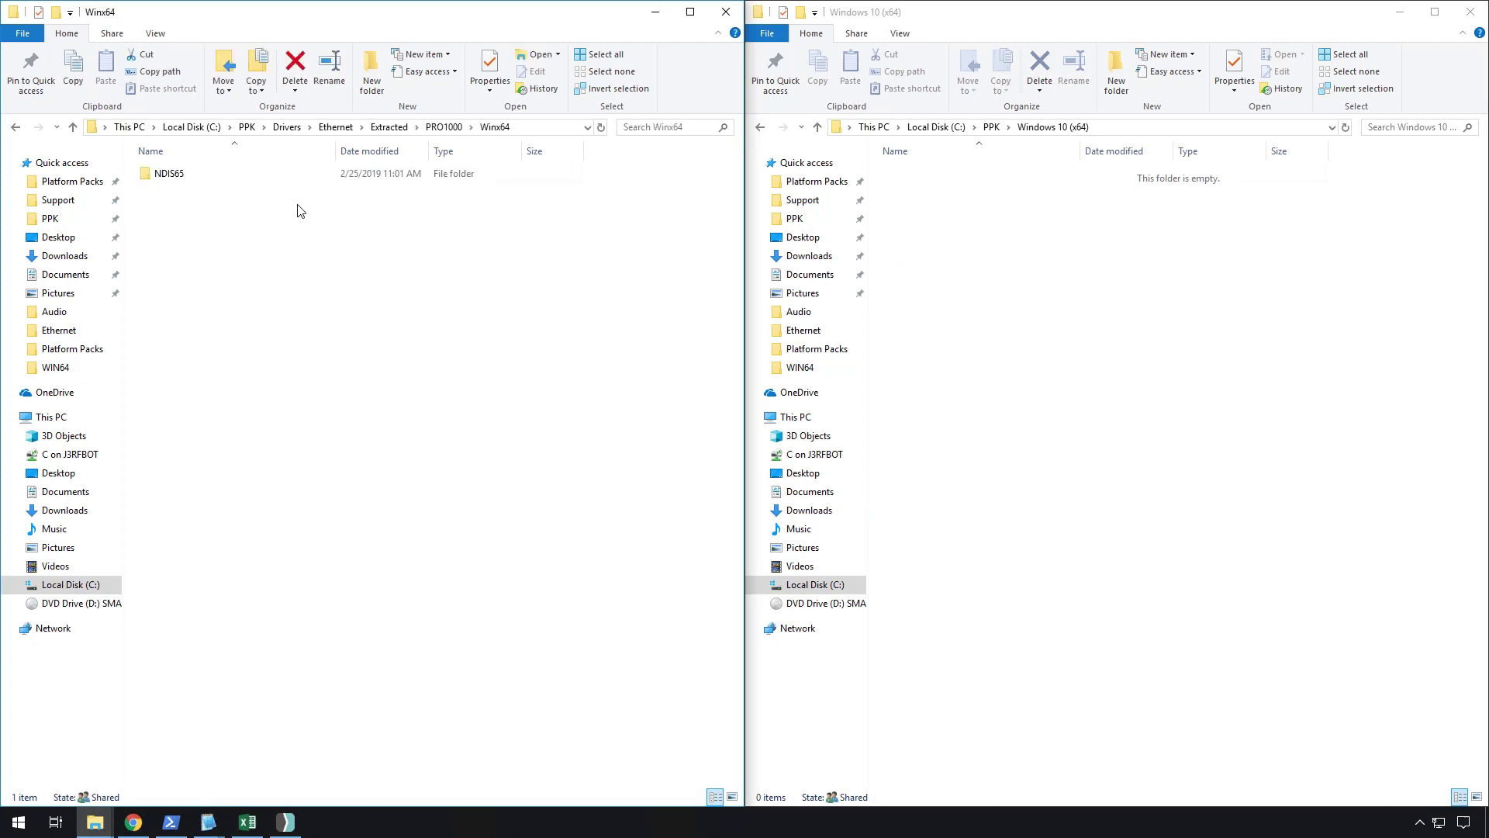
double_click(188, 178)
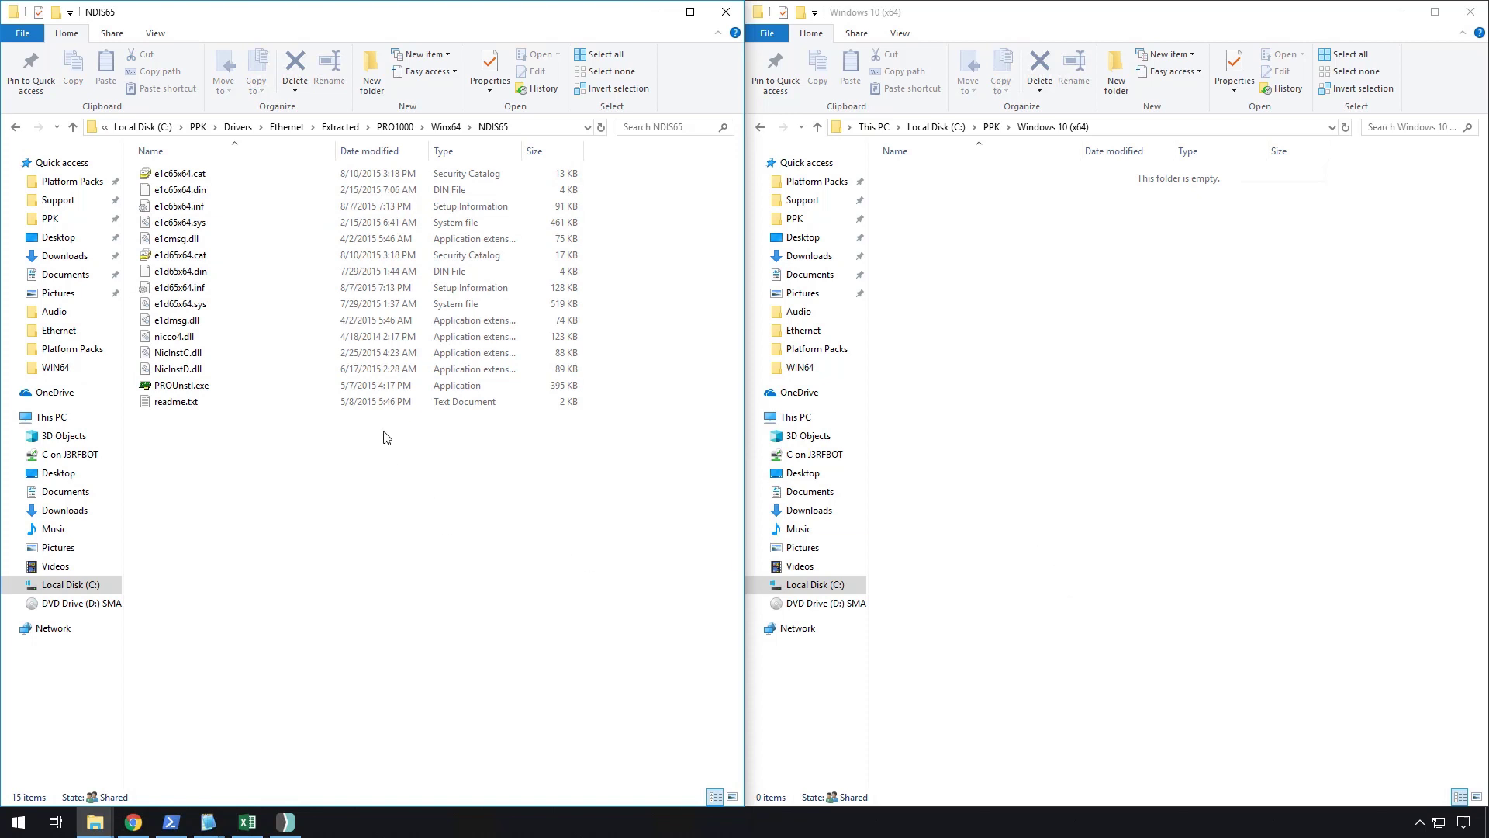
left_click(241, 287)
left_click(229, 207)
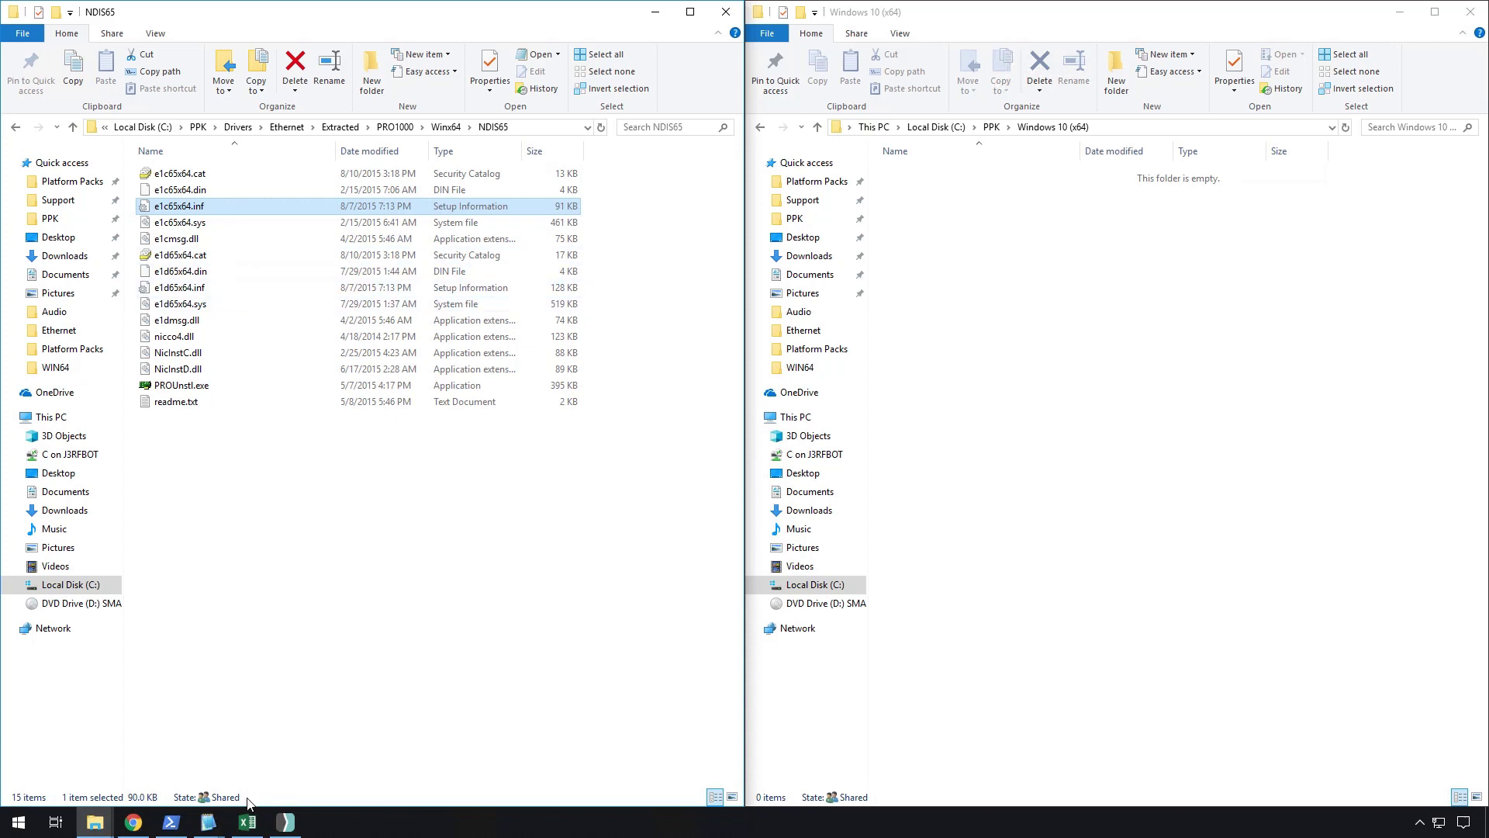
Search wmi.txt for 'ethernet' to reach the Intel Ethernet Connection I217-LM entry
left_click(208, 821)
left_click(190, 774)
left_click(1136, 294)
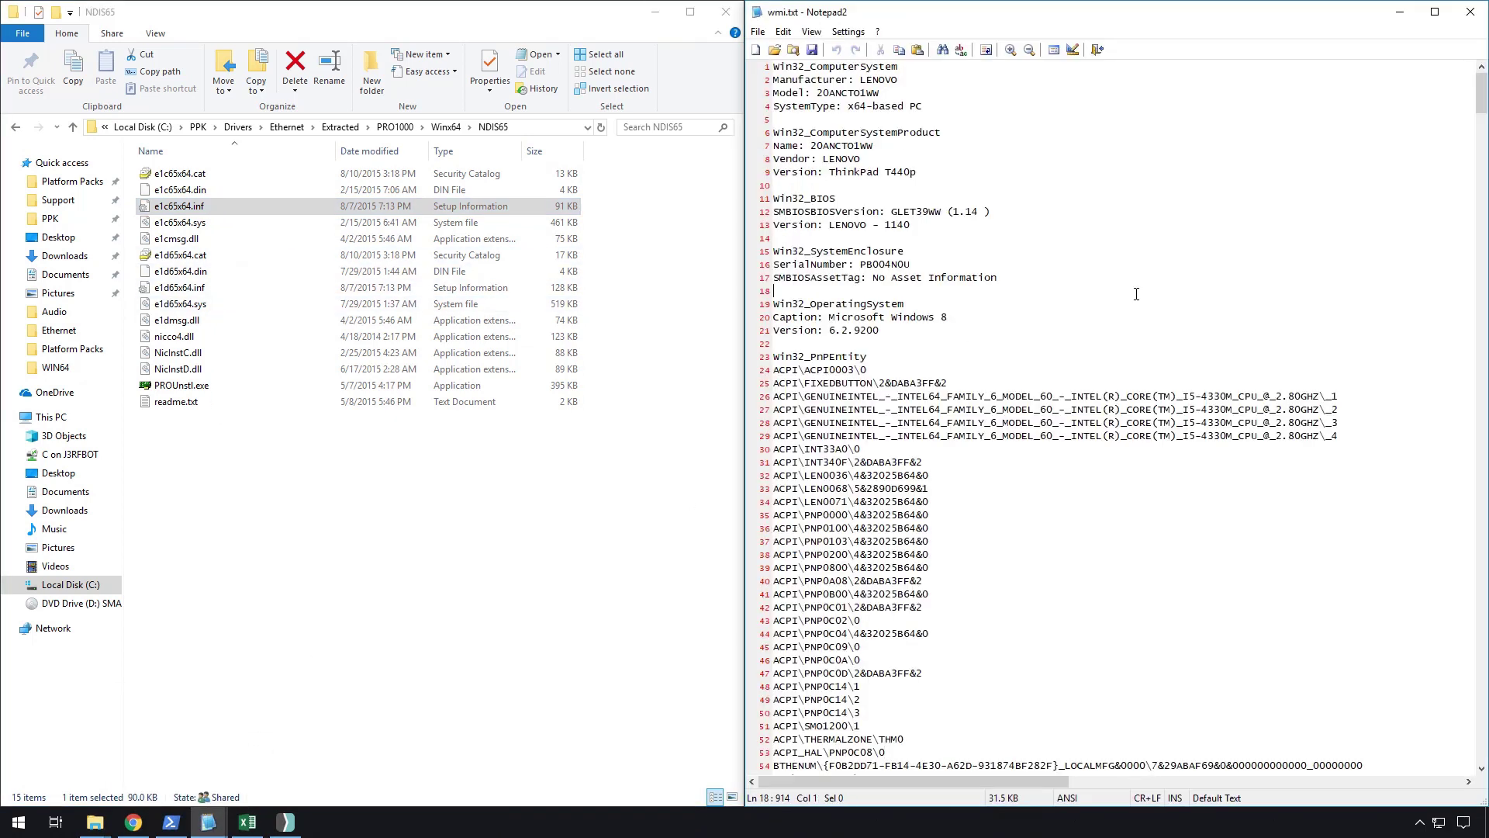
left_click(1044, 204)
key("ctrl+f")
type("e")
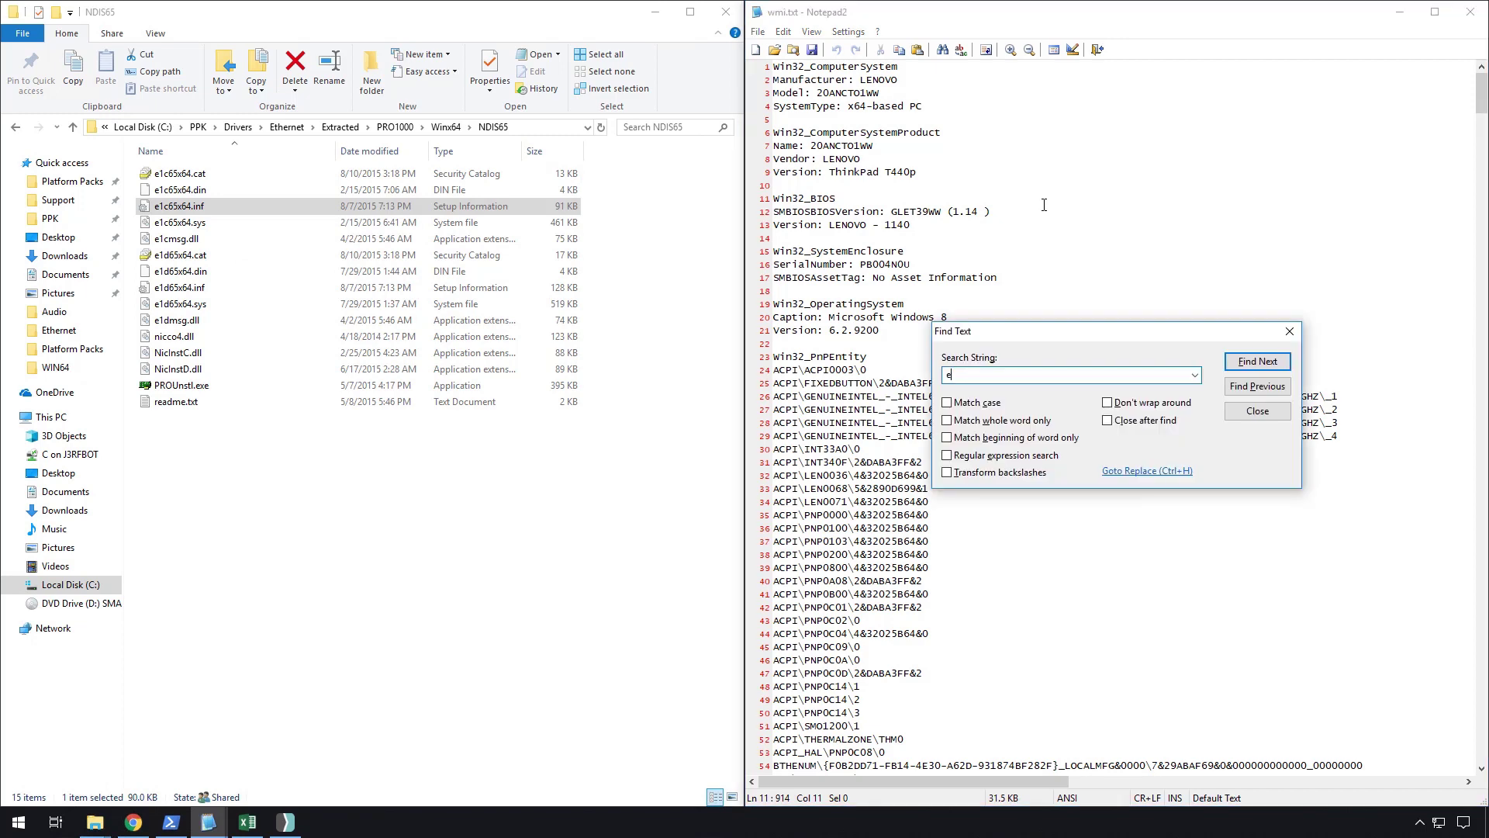
type("thernet")
key("Return")
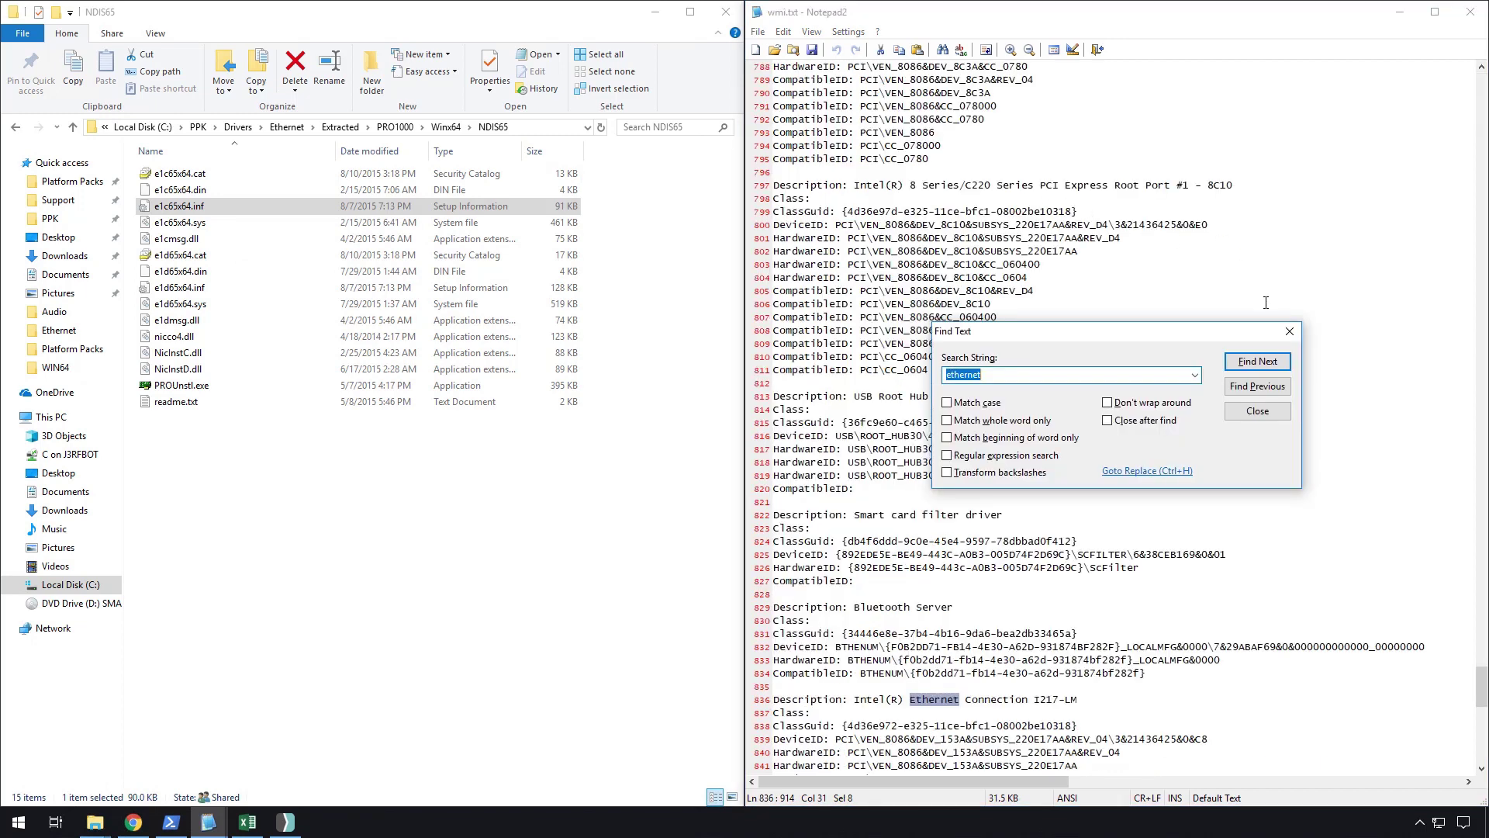
left_click(1257, 410)
scroll(1143, 531, "down", 6)
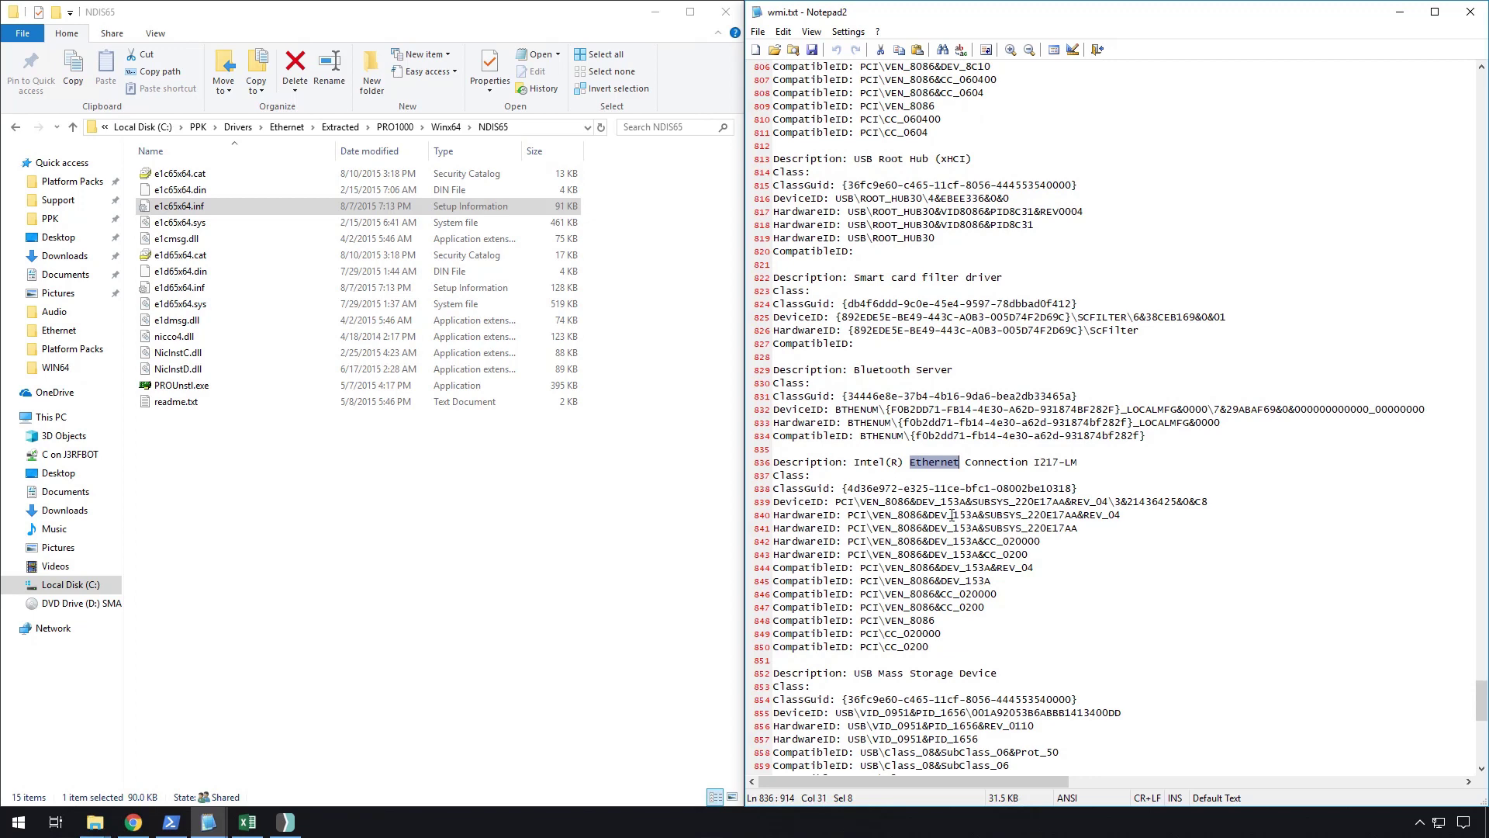
Select parts of the hardware ID on line 840, such as VEN_8086 and DEV_153A
left_click_drag(1208, 501, 923, 528)
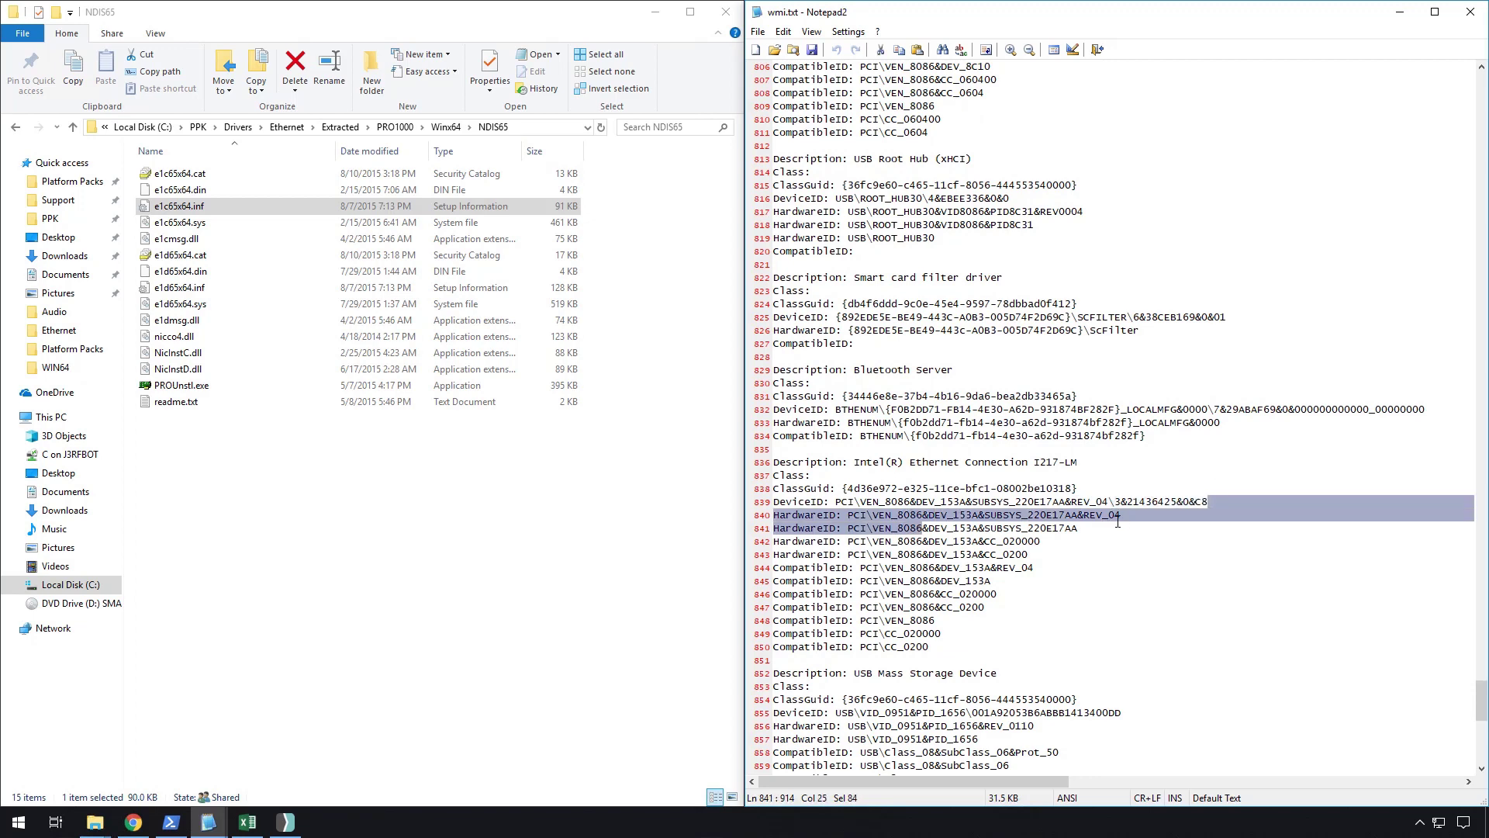
left_click(1129, 517)
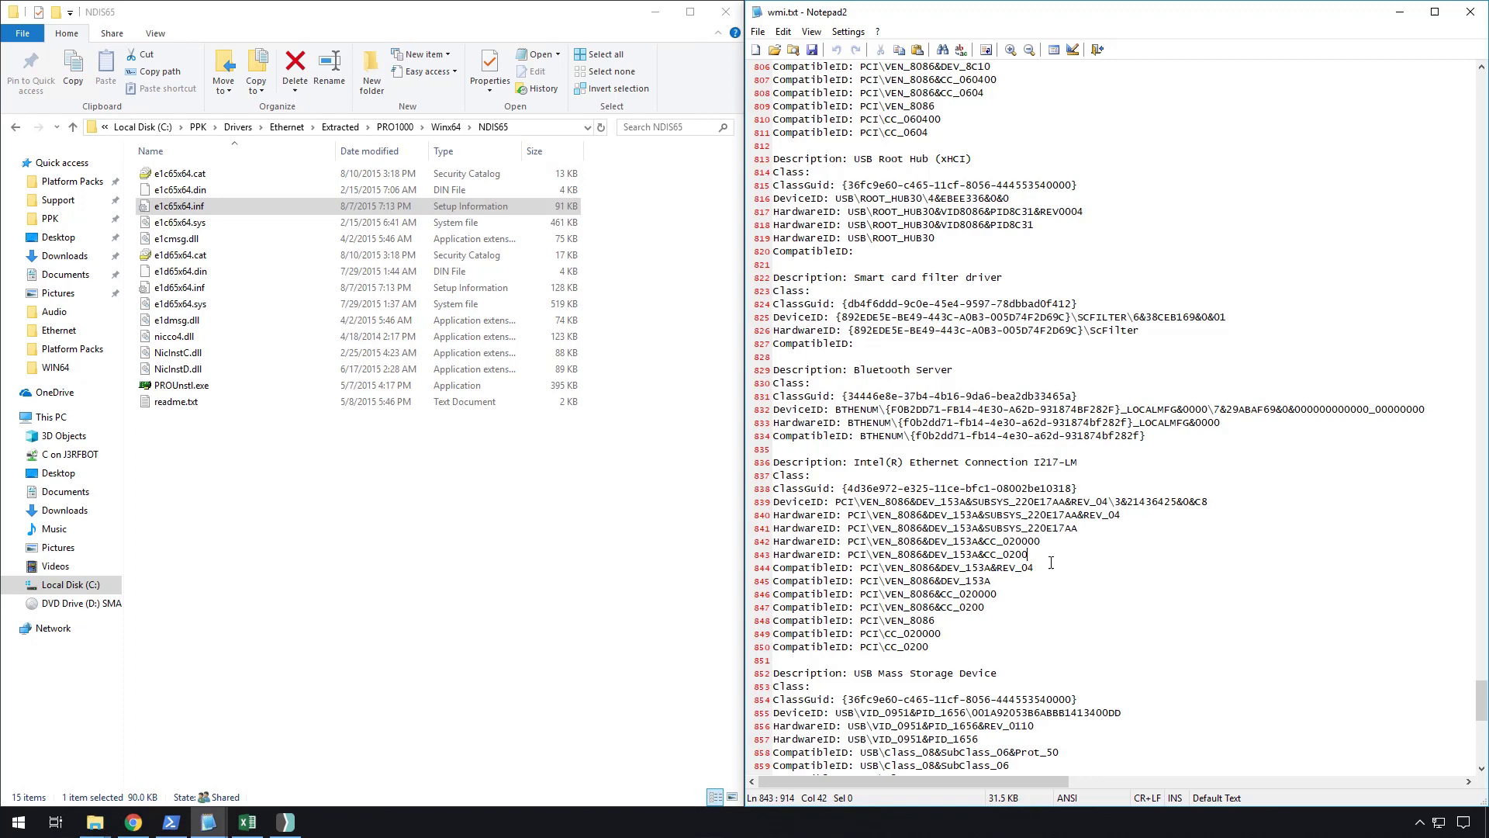
left_click(1025, 592)
mouse_move(1078, 515)
left_mouse_down()
mouse_move(880, 515)
mouse_move(1074, 516)
left_mouse_up()
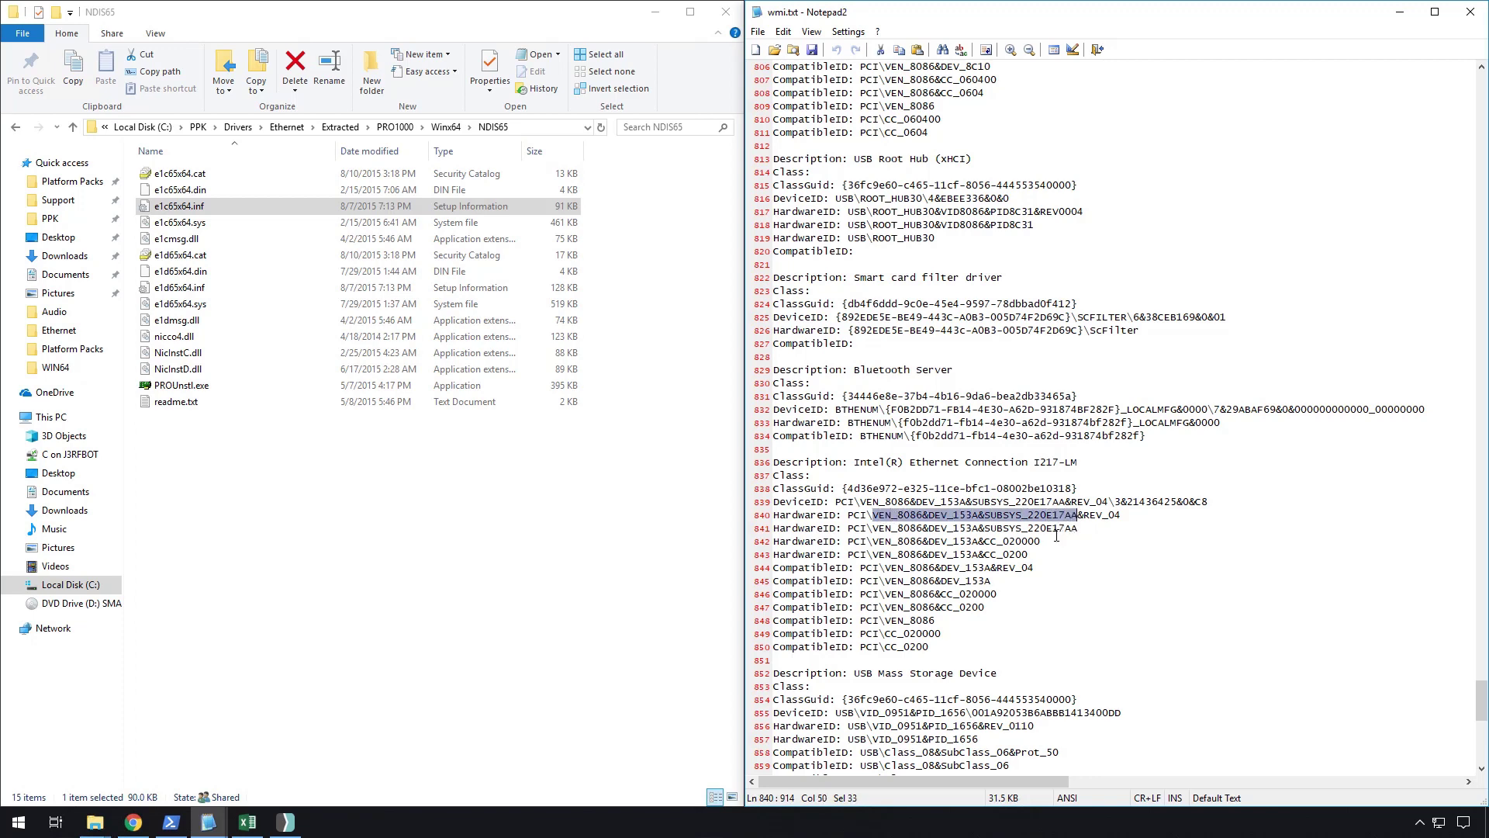
left_click(991, 554)
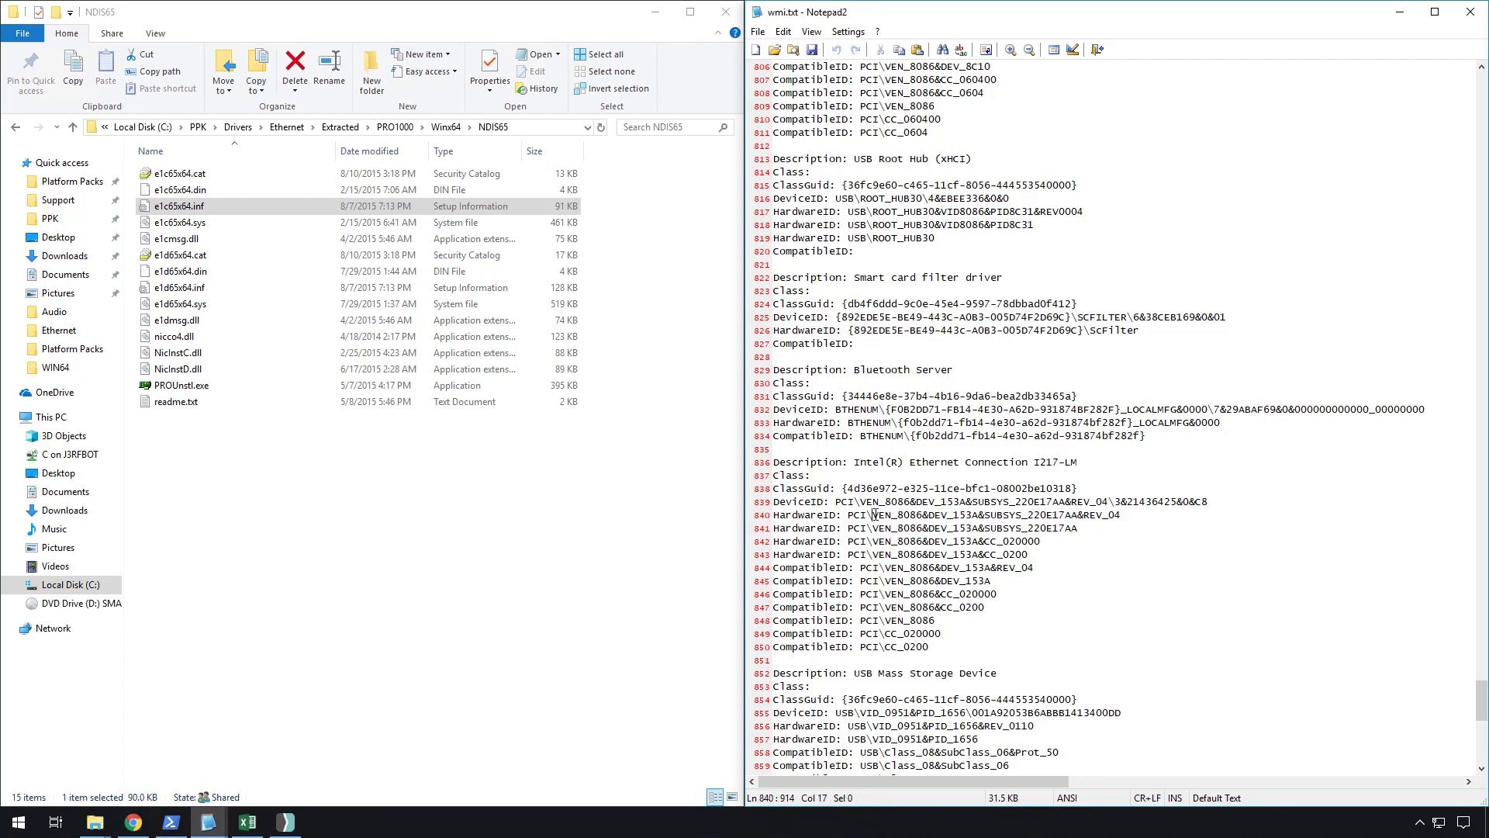
left_click_drag(874, 515, 927, 518)
left_click(917, 541)
left_click_drag(933, 515, 1054, 517)
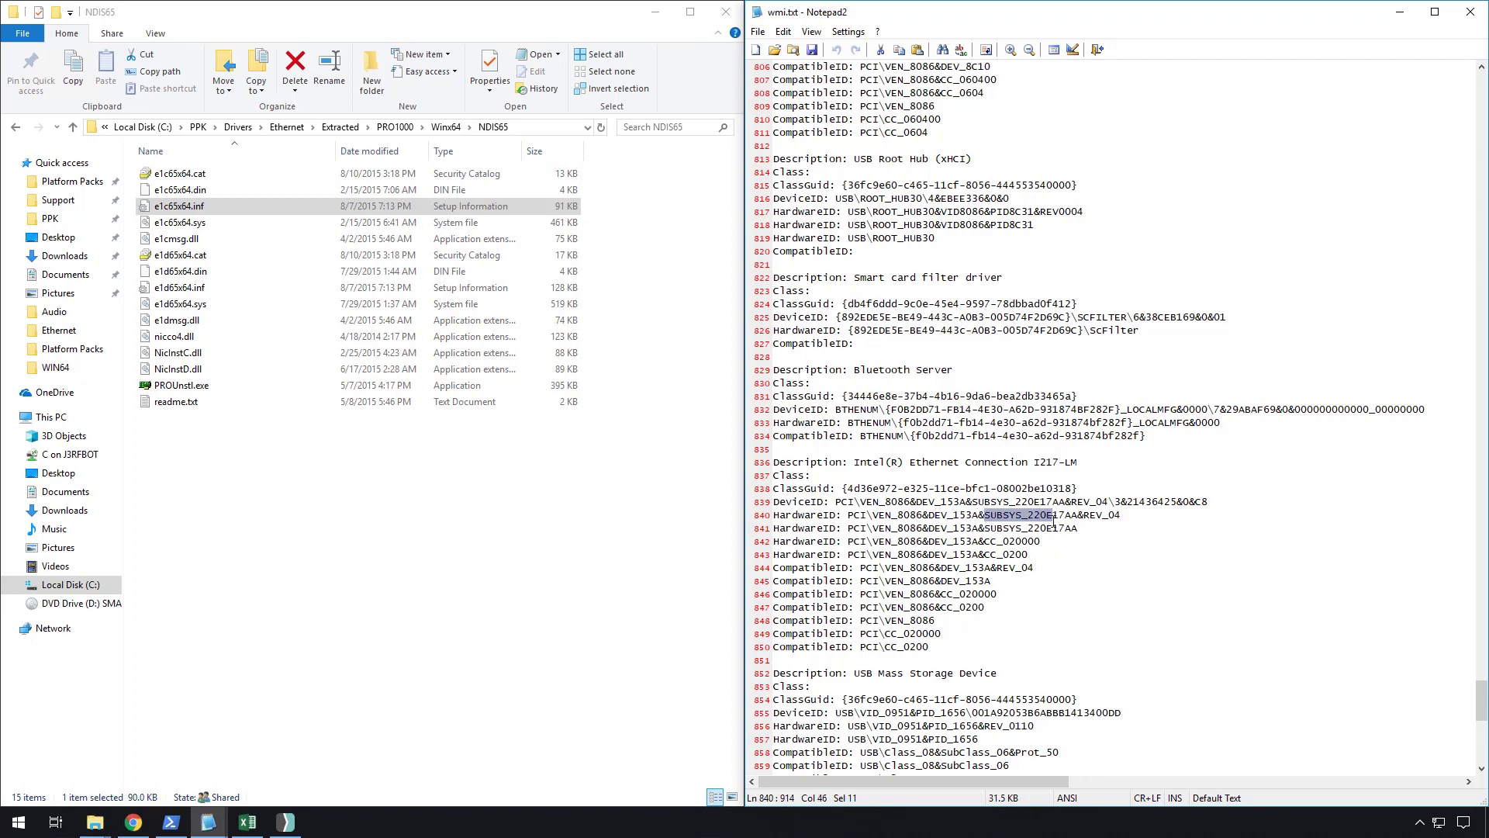
Start a search with advanced options in the NDIS65 driver folder
left_click(613, 502)
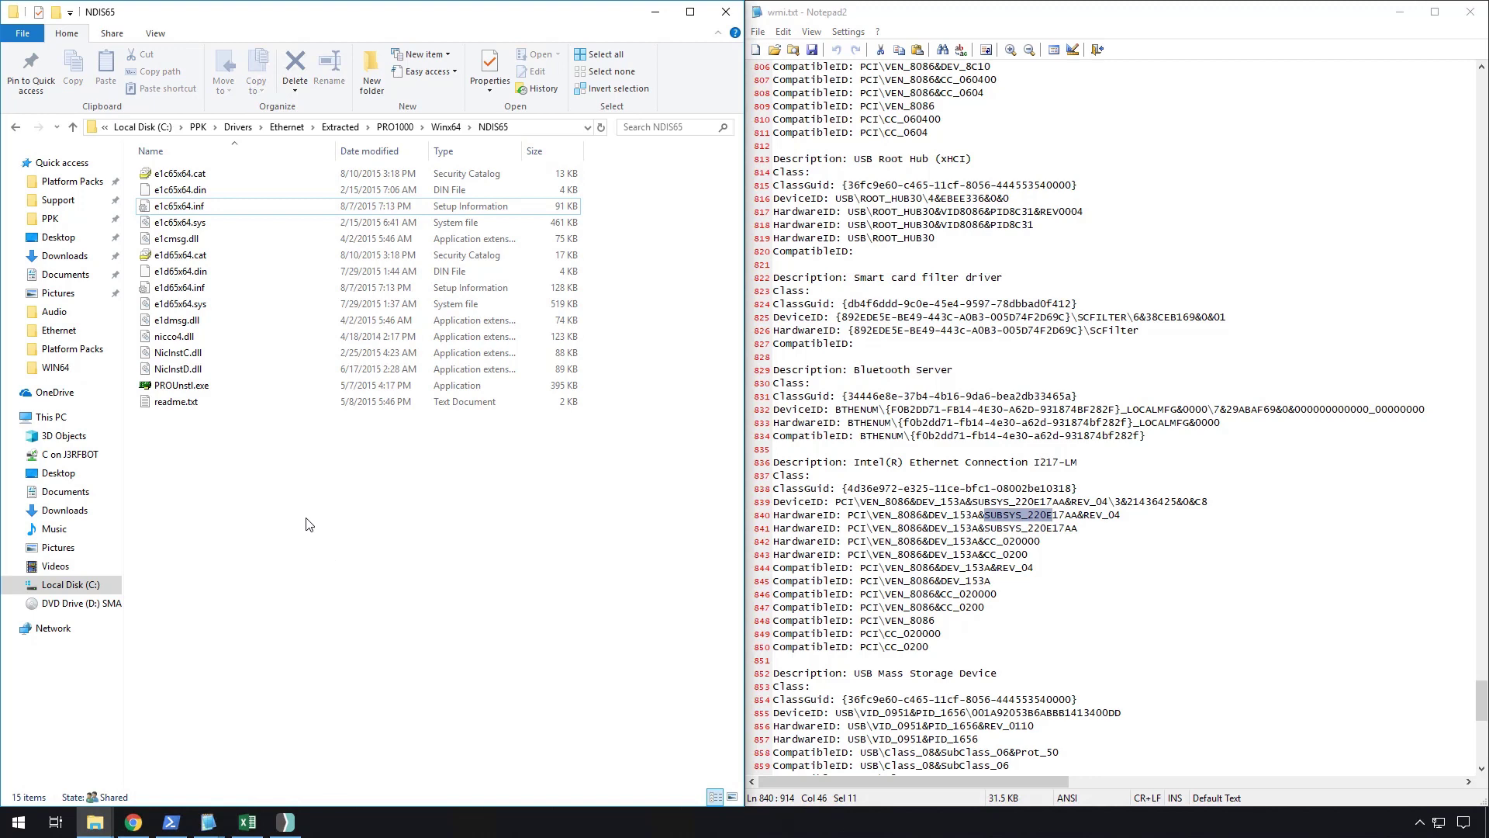
left_click(670, 129)
left_click(338, 74)
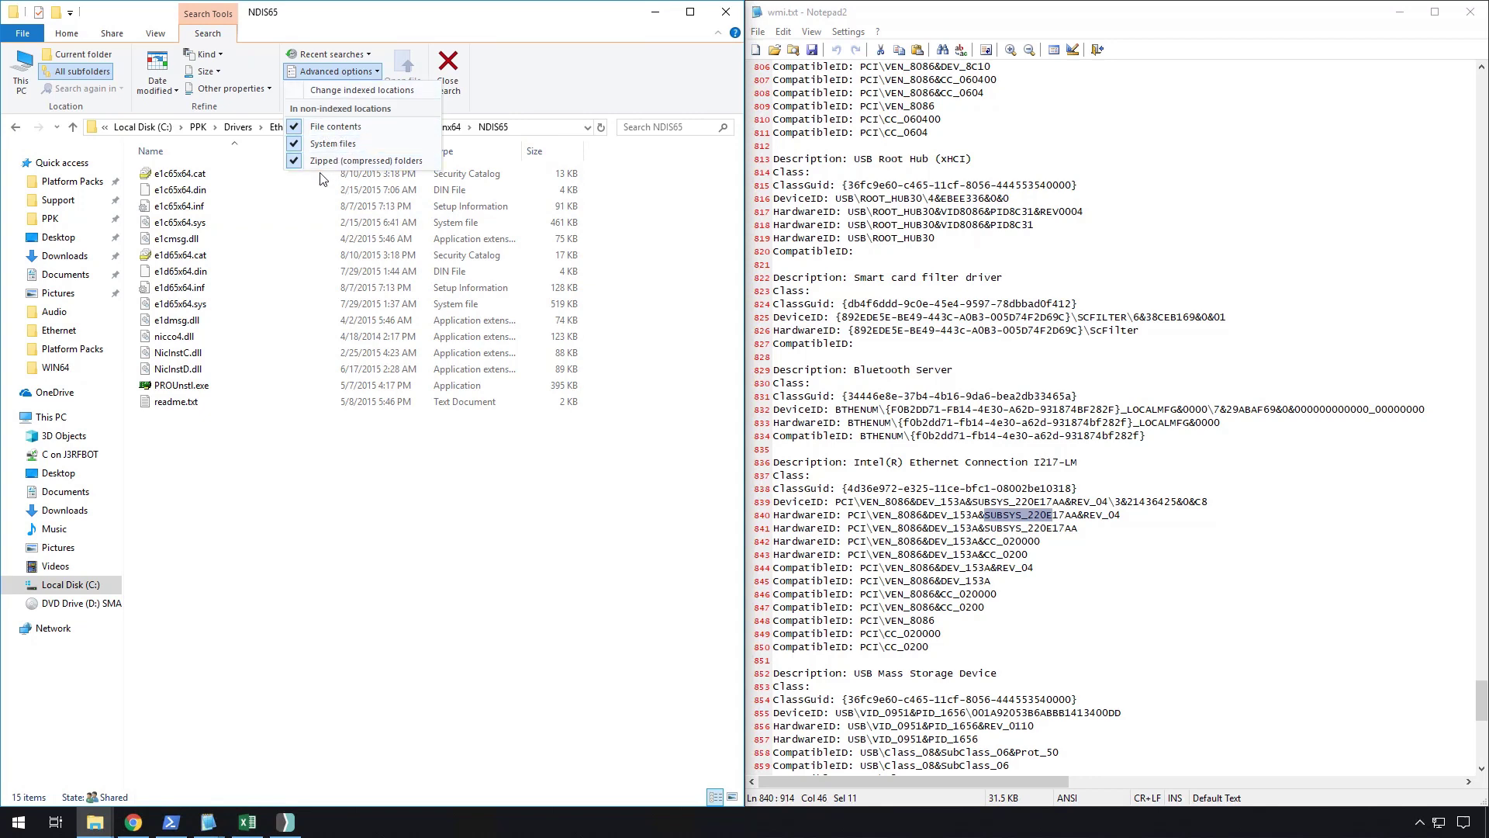
Search NDIS65 for the VEN_8086&DEV_153A&SUBSYS_220E17AA ID and show e1d65x64.inf in its folder
left_click(301, 511)
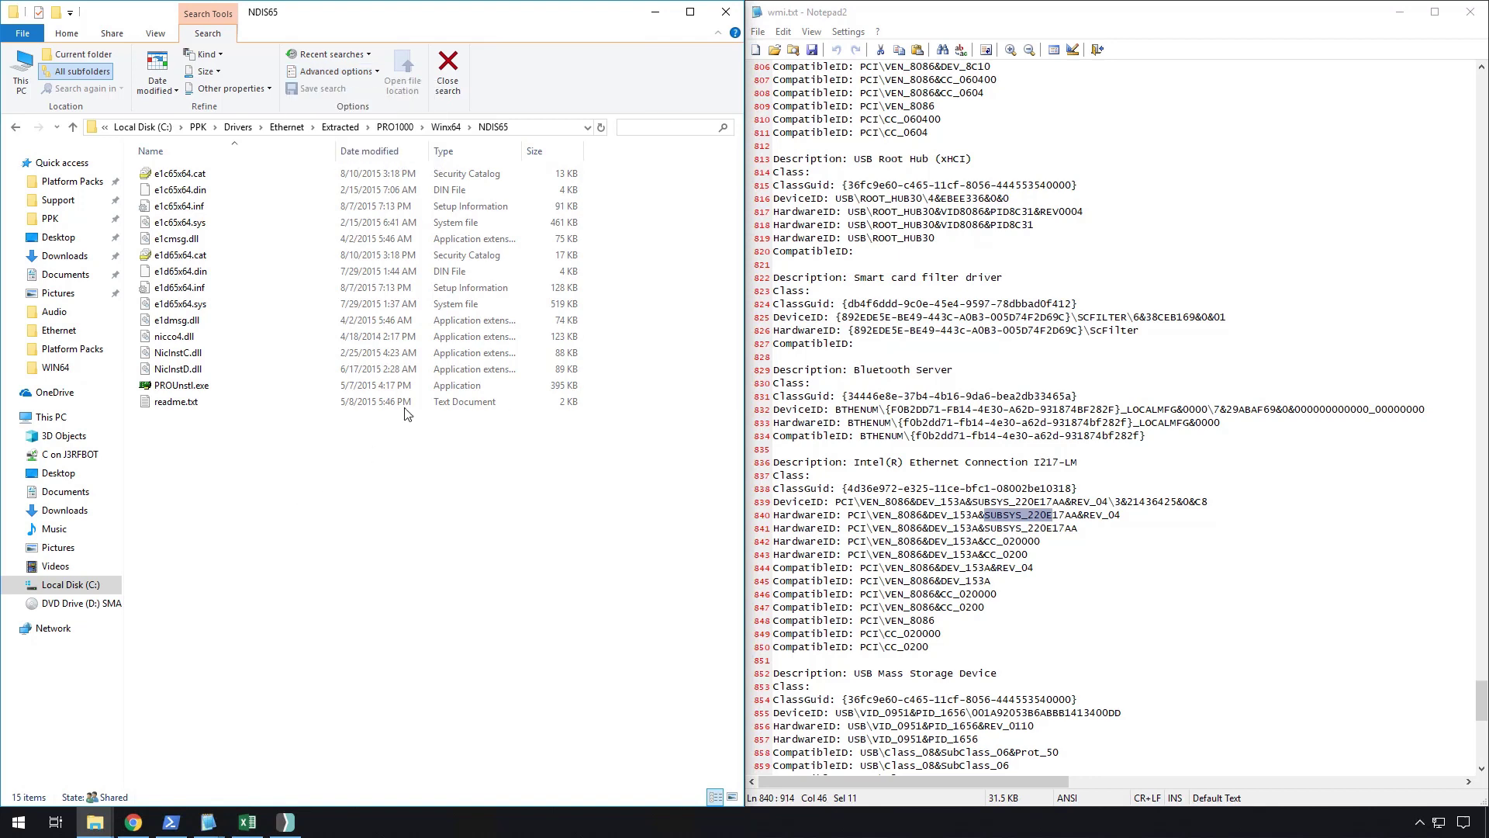
left_click(636, 127)
type("VEN_8086&DEV_153A&SUBSYS_220E17AA")
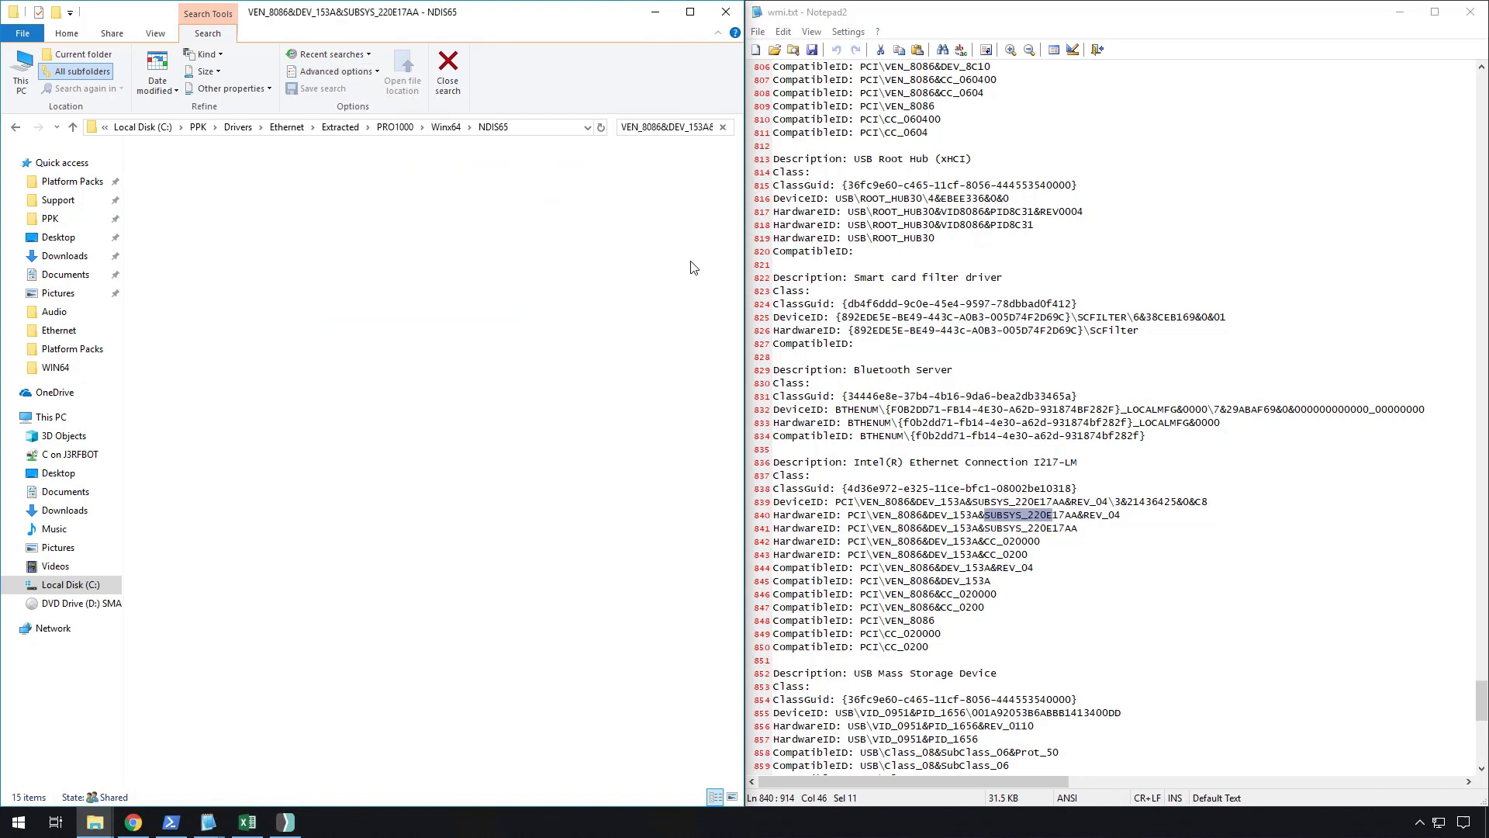
left_click(195, 181)
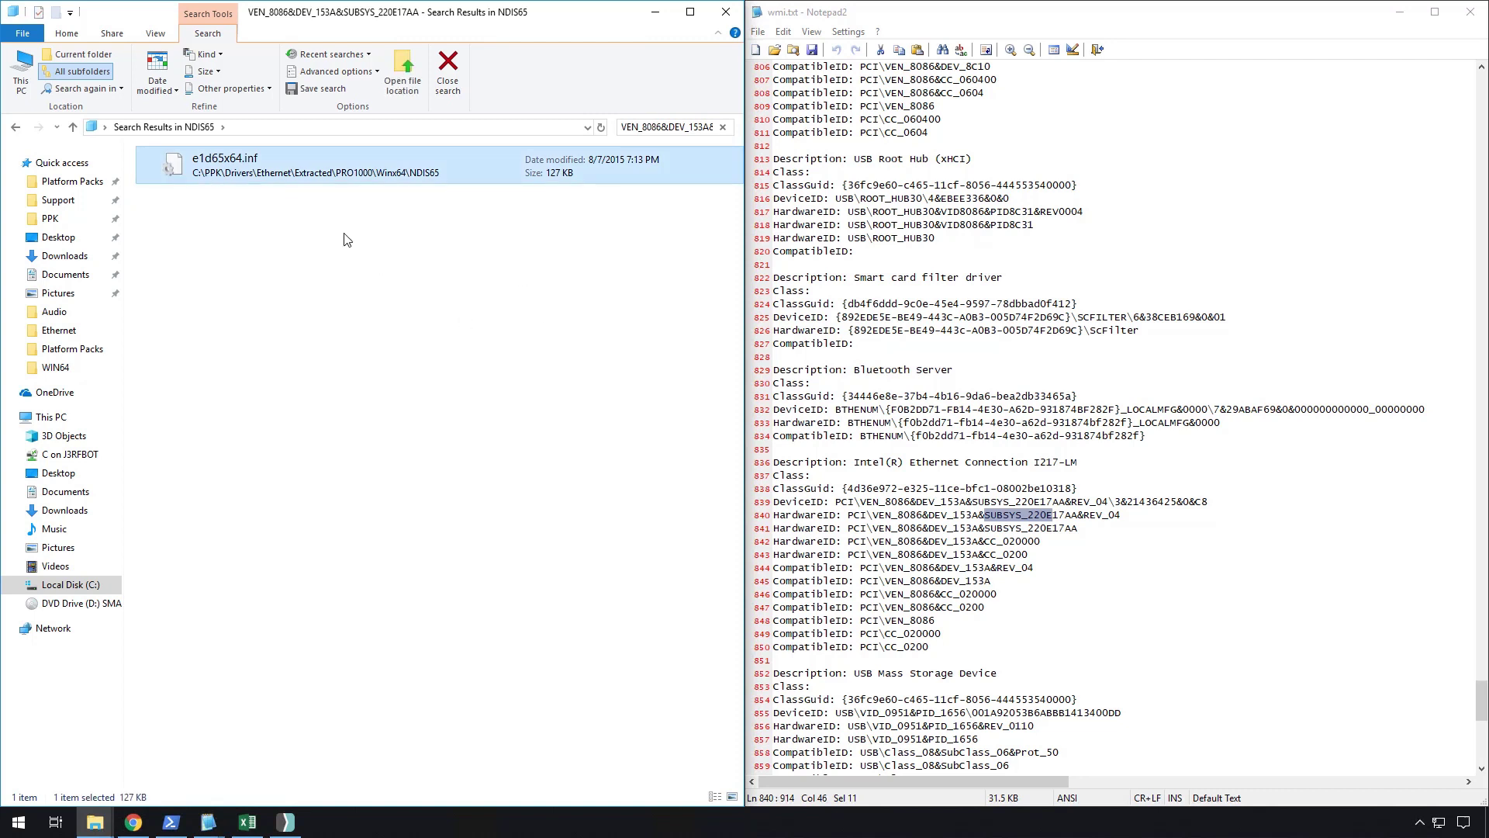
right_click(329, 166)
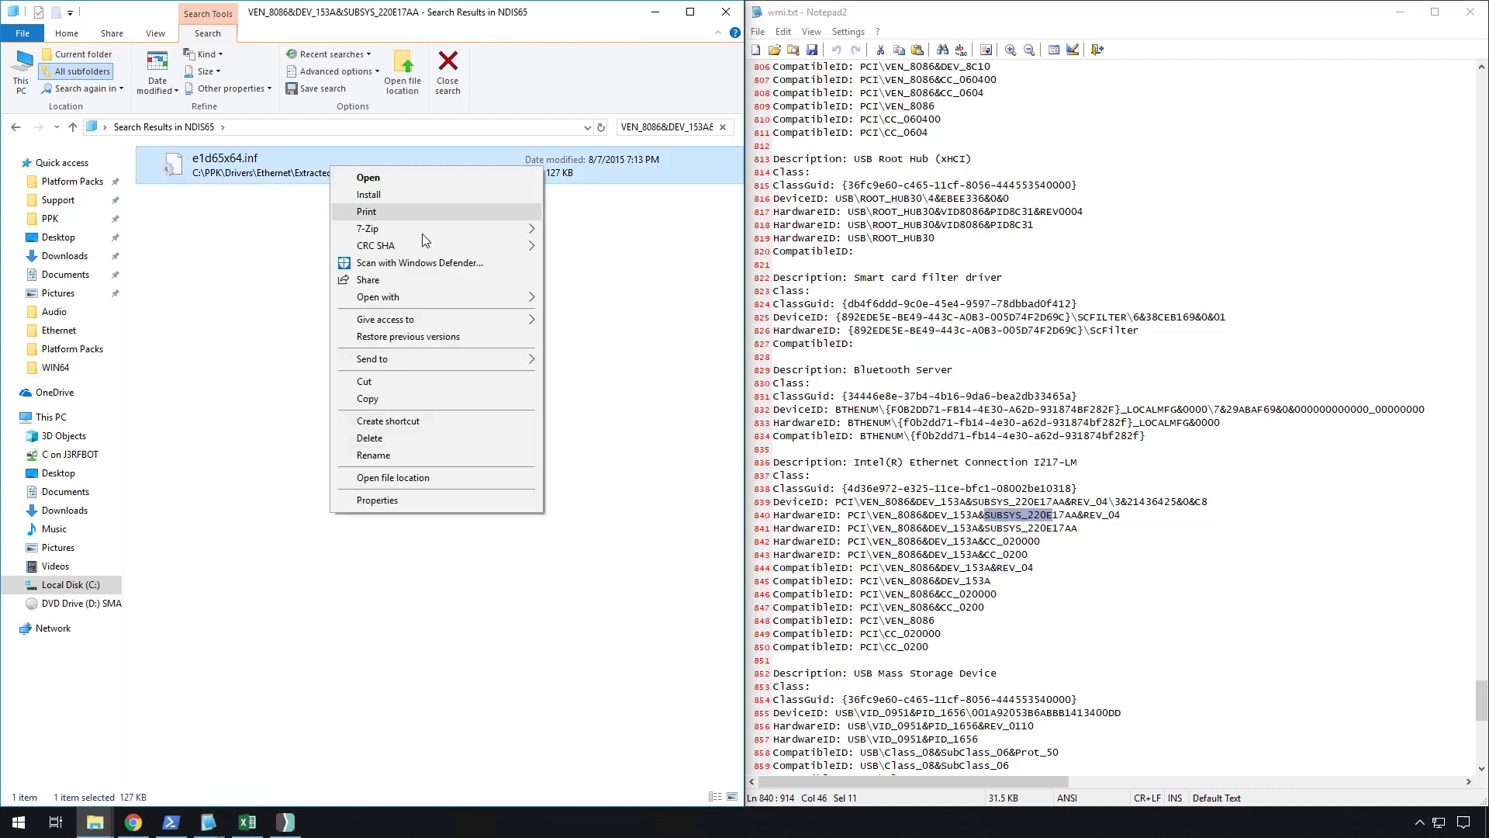
left_click(423, 477)
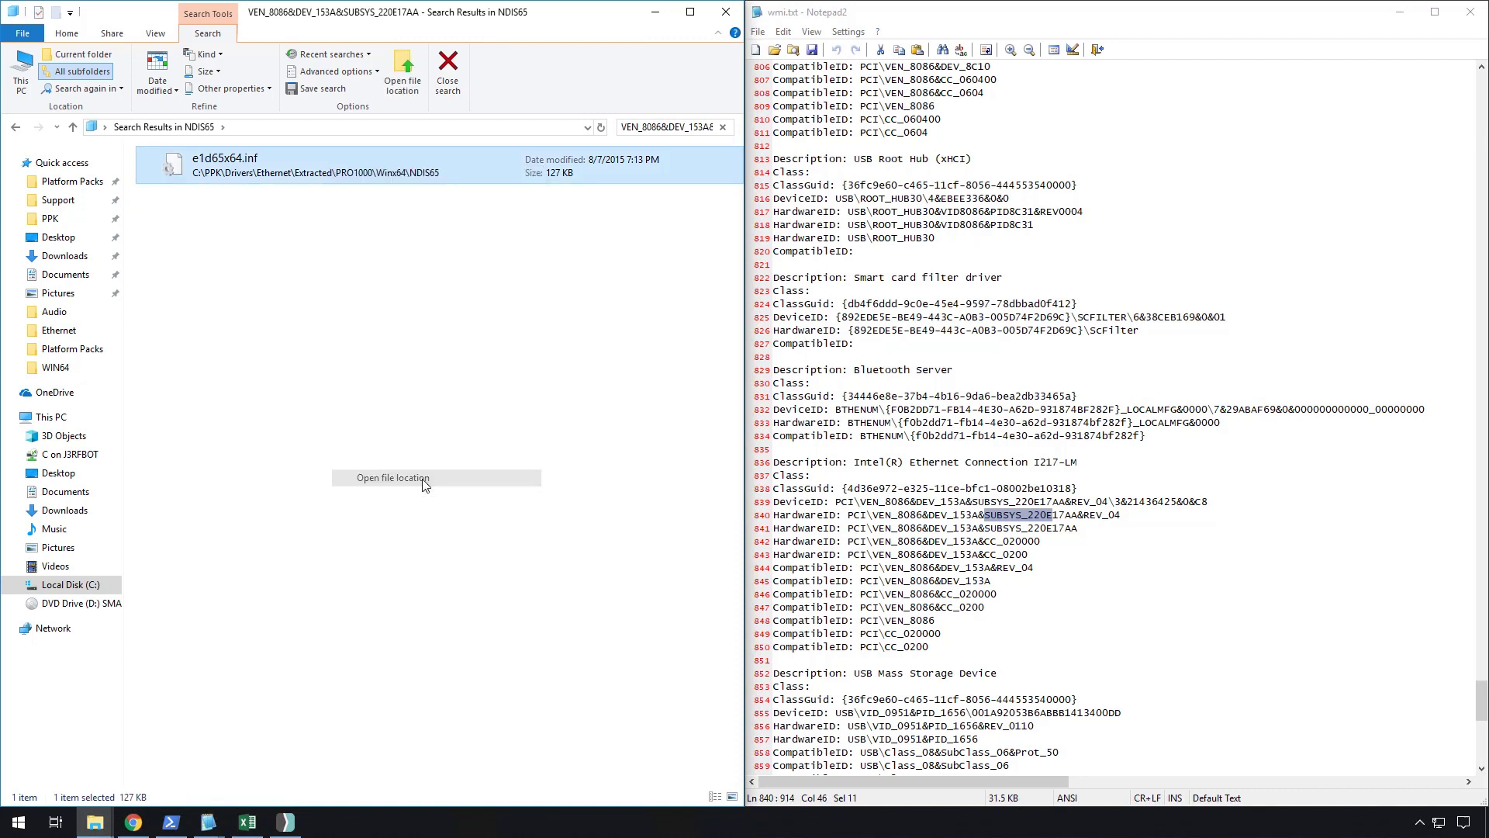
Open e1d65x64.inf in Notepad2 and check its e1d65x64.cat catalog entry
left_click(1400, 11)
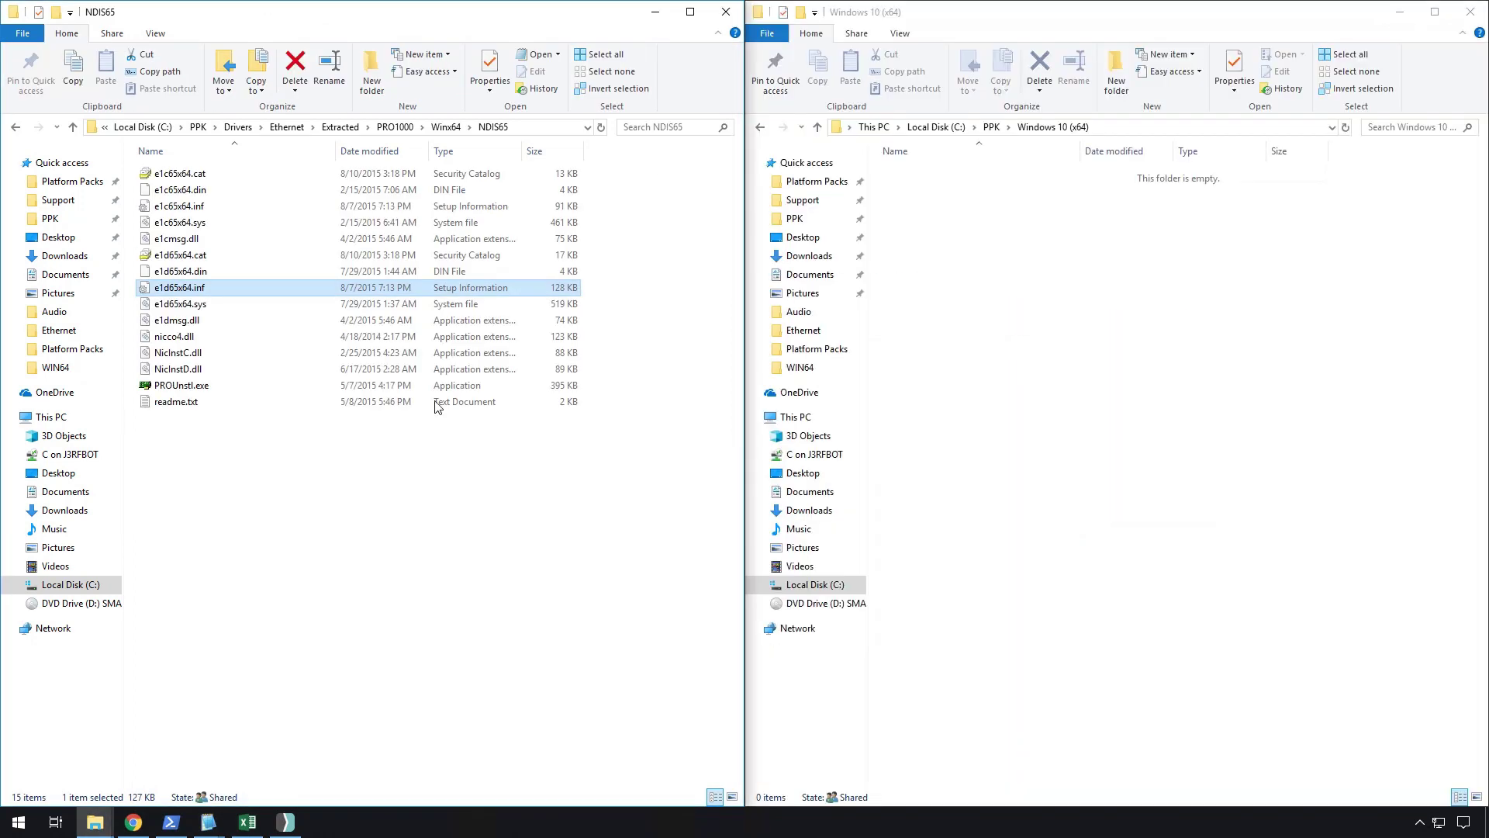
double_click(208, 291)
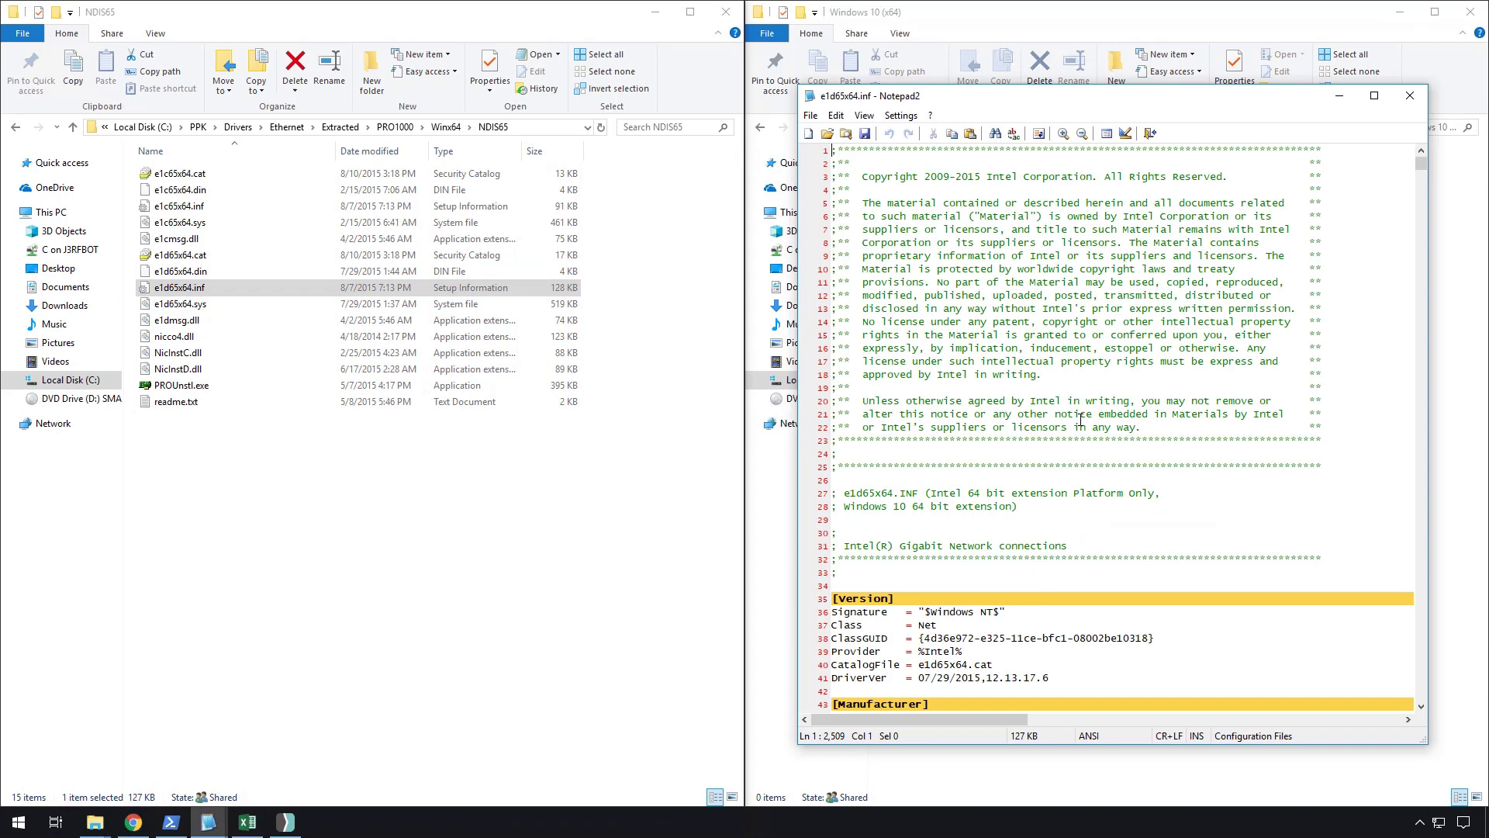
scroll(1080, 420, "down", 9)
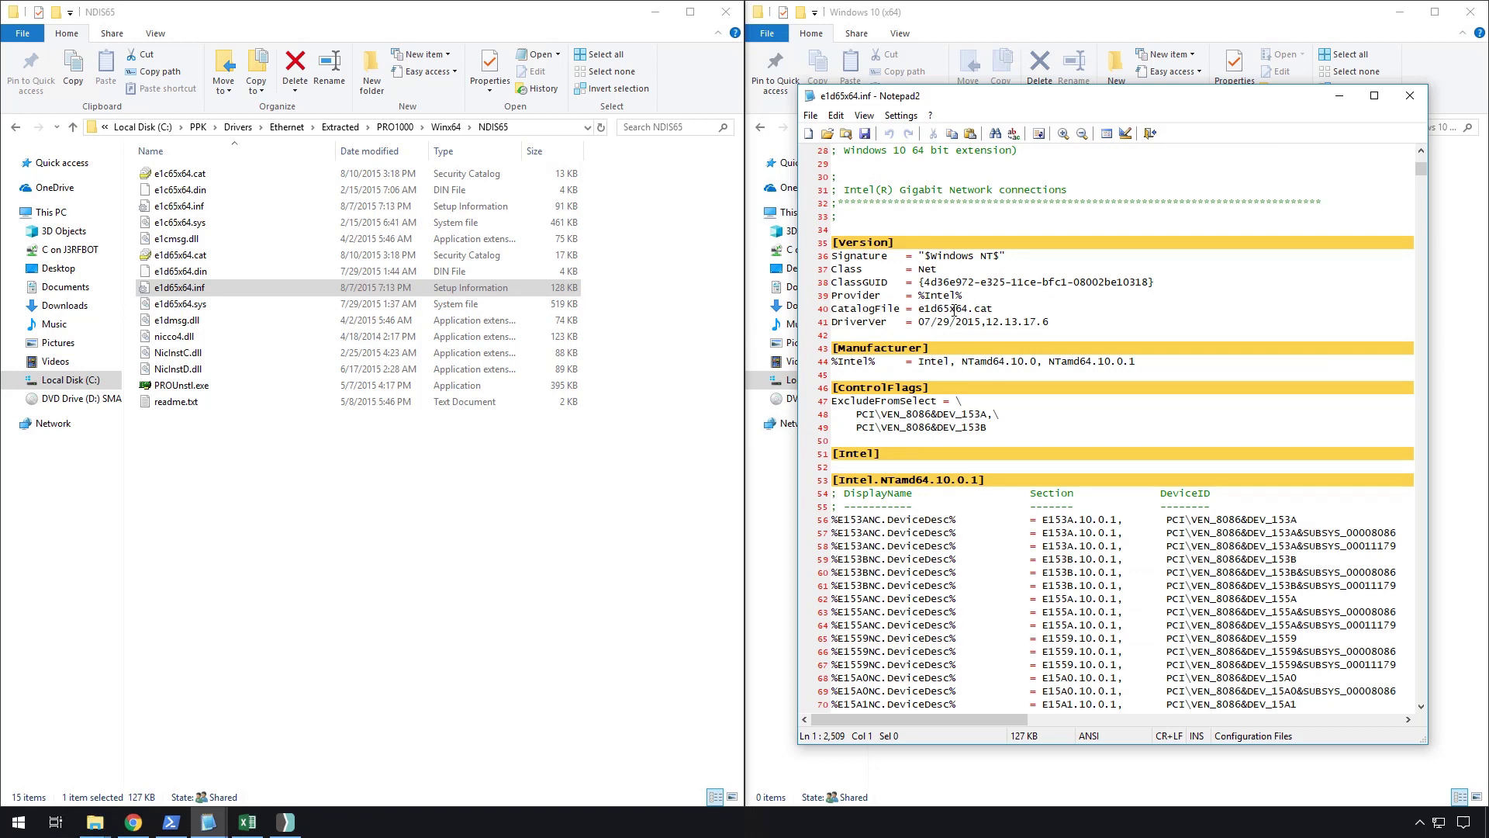
left_click_drag(950, 309, 999, 308)
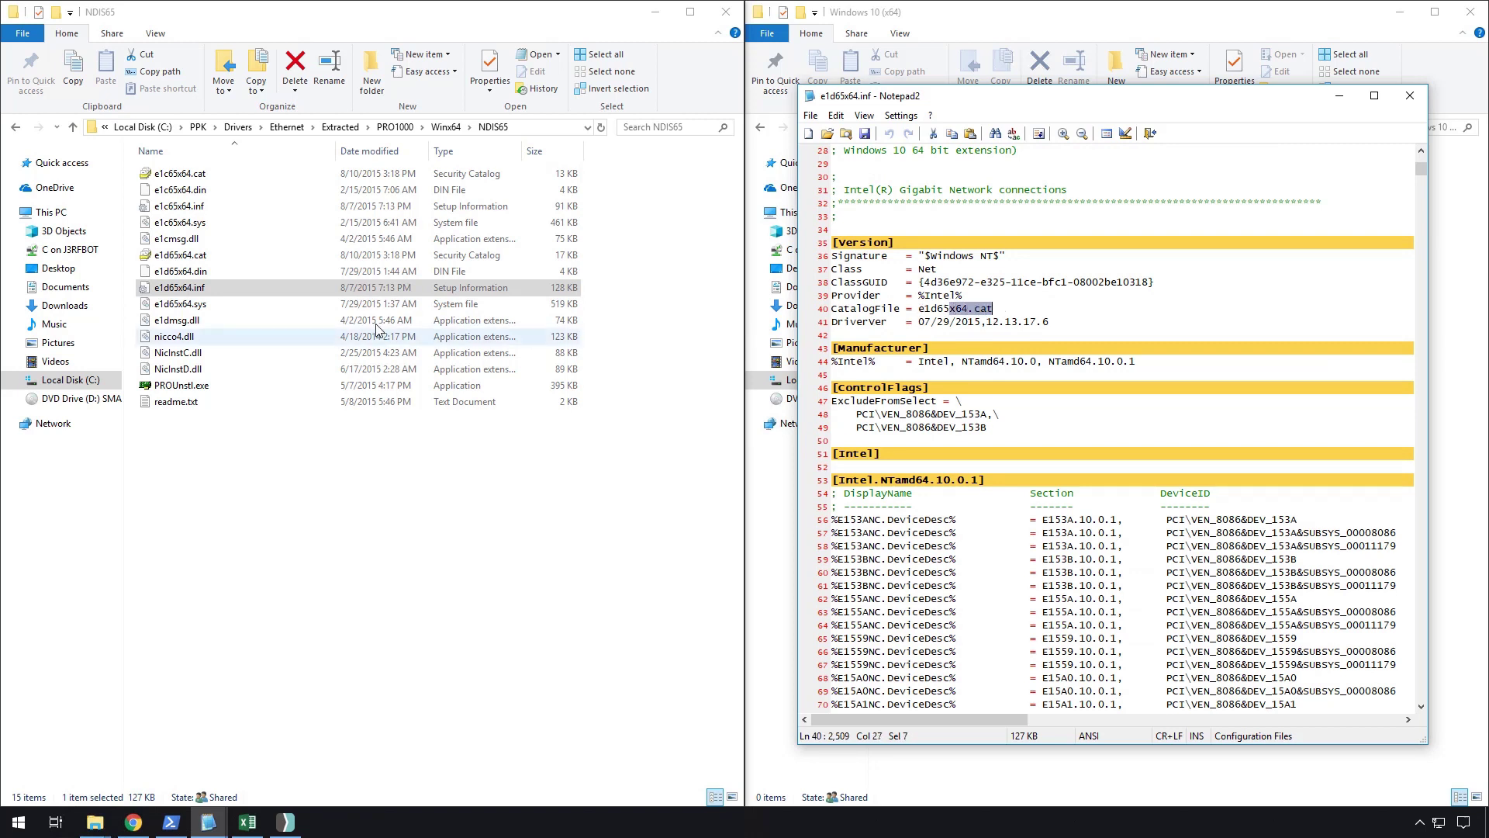
left_click(361, 254, "ctrl")
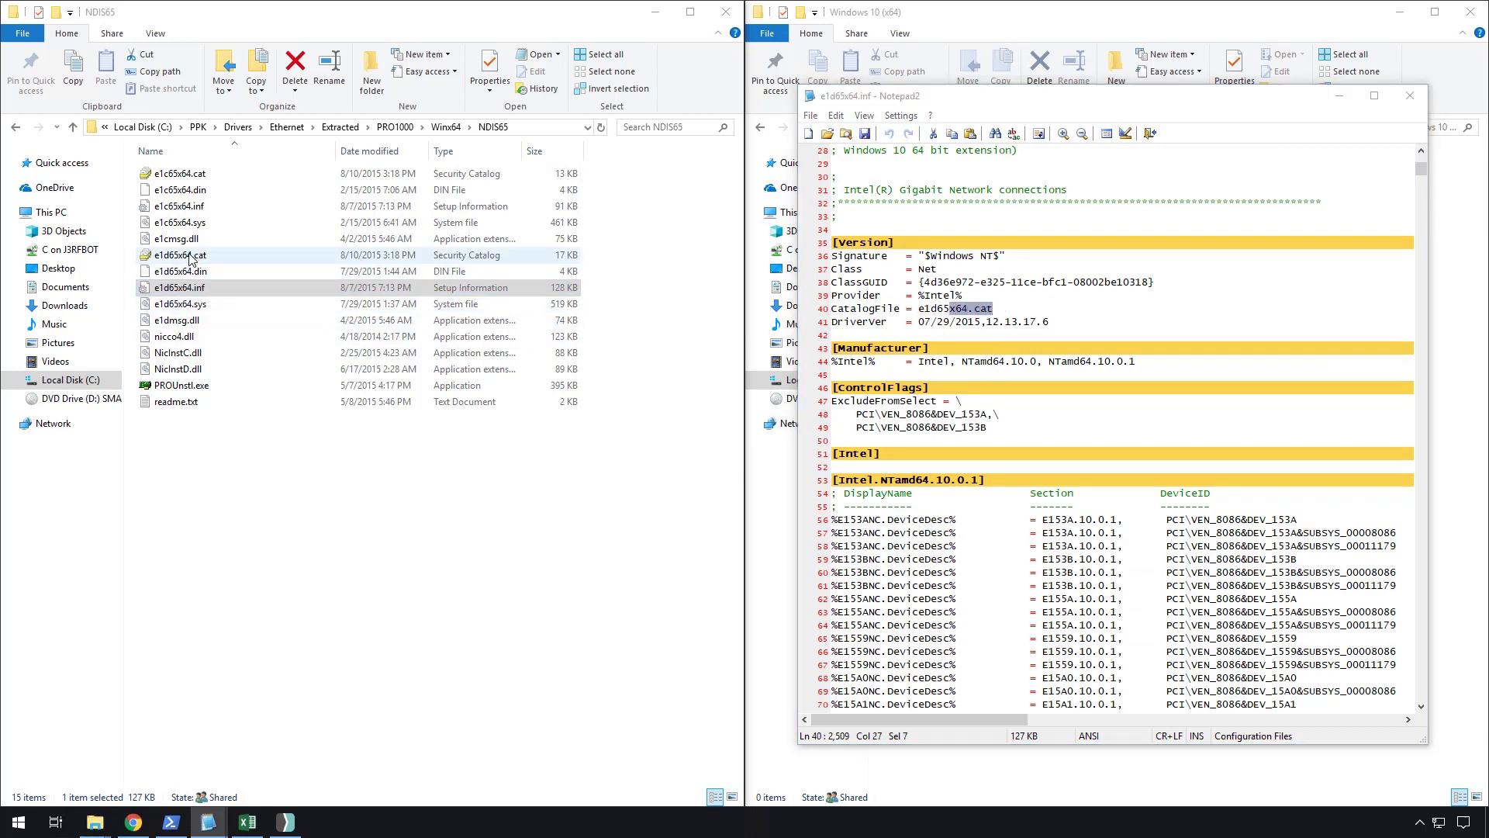
left_click(972, 382)
scroll(972, 381, "down", 2)
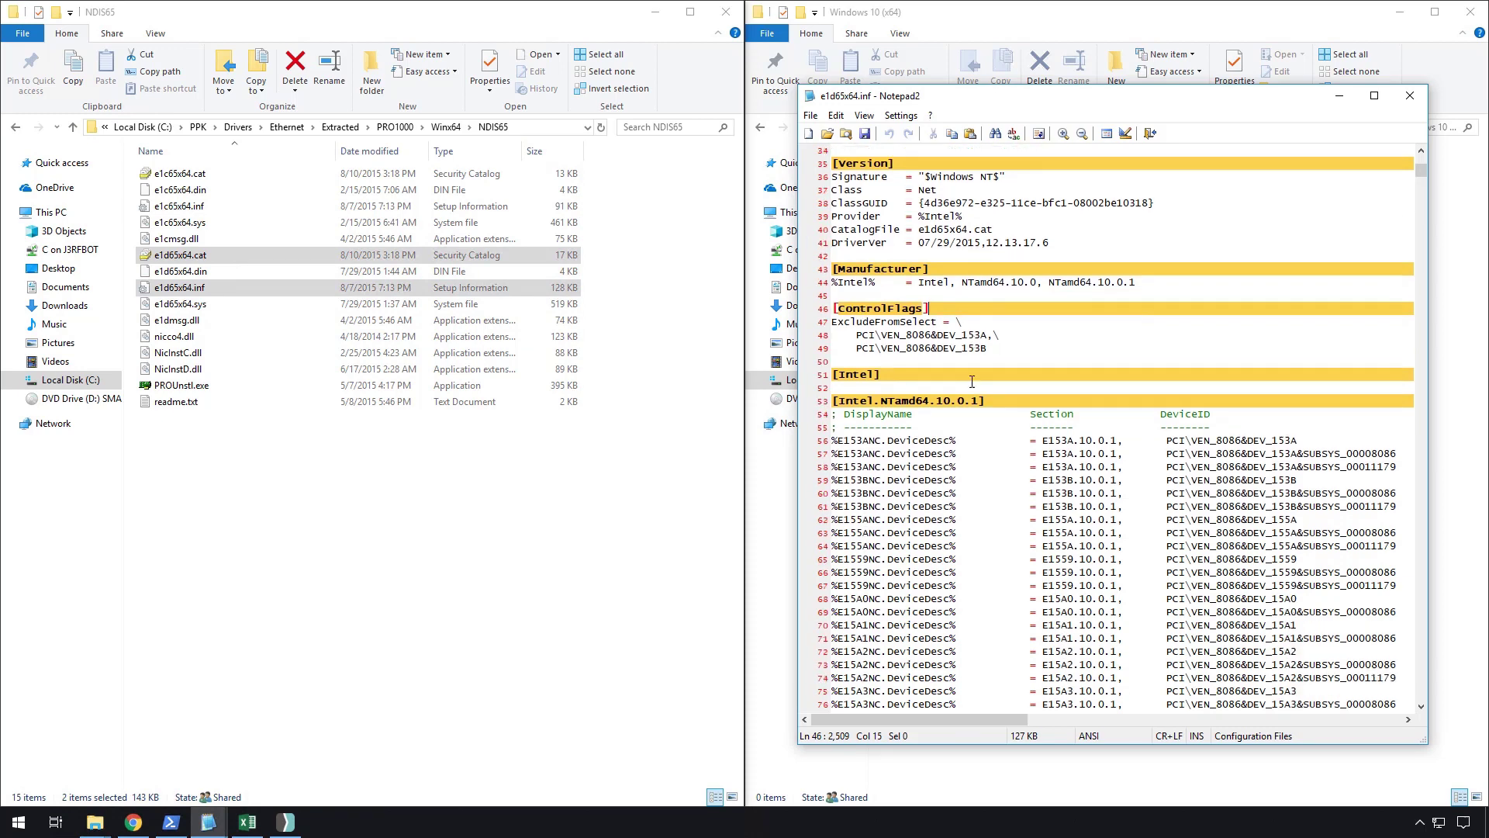
left_click(971, 381)
Search e1d65x64.inf for 'ks' to reach the [SourceDisksFiles] section listing the driver's files
key("ctrl+f")
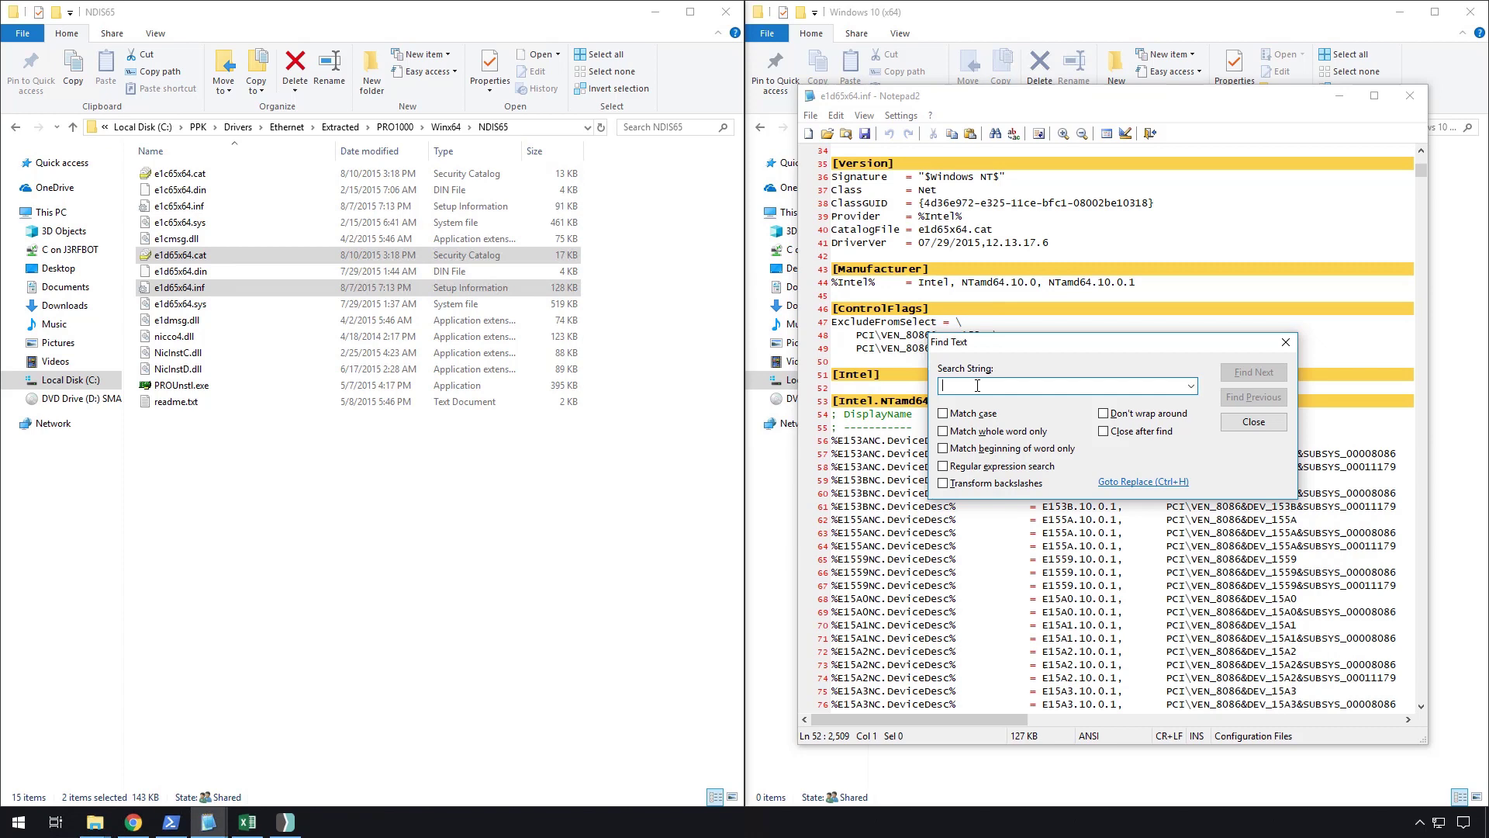
type("ksf")
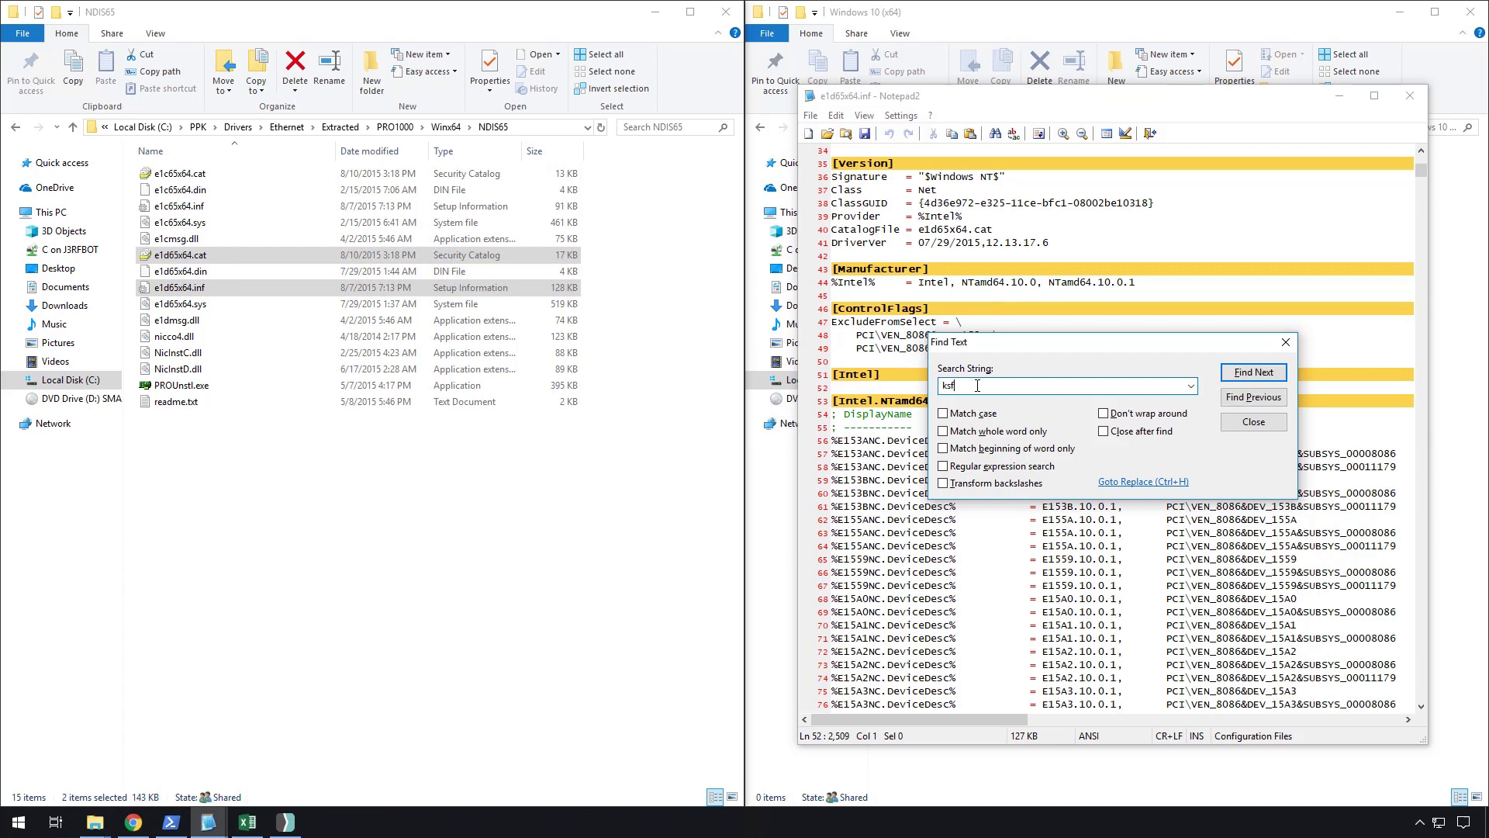
key("Return")
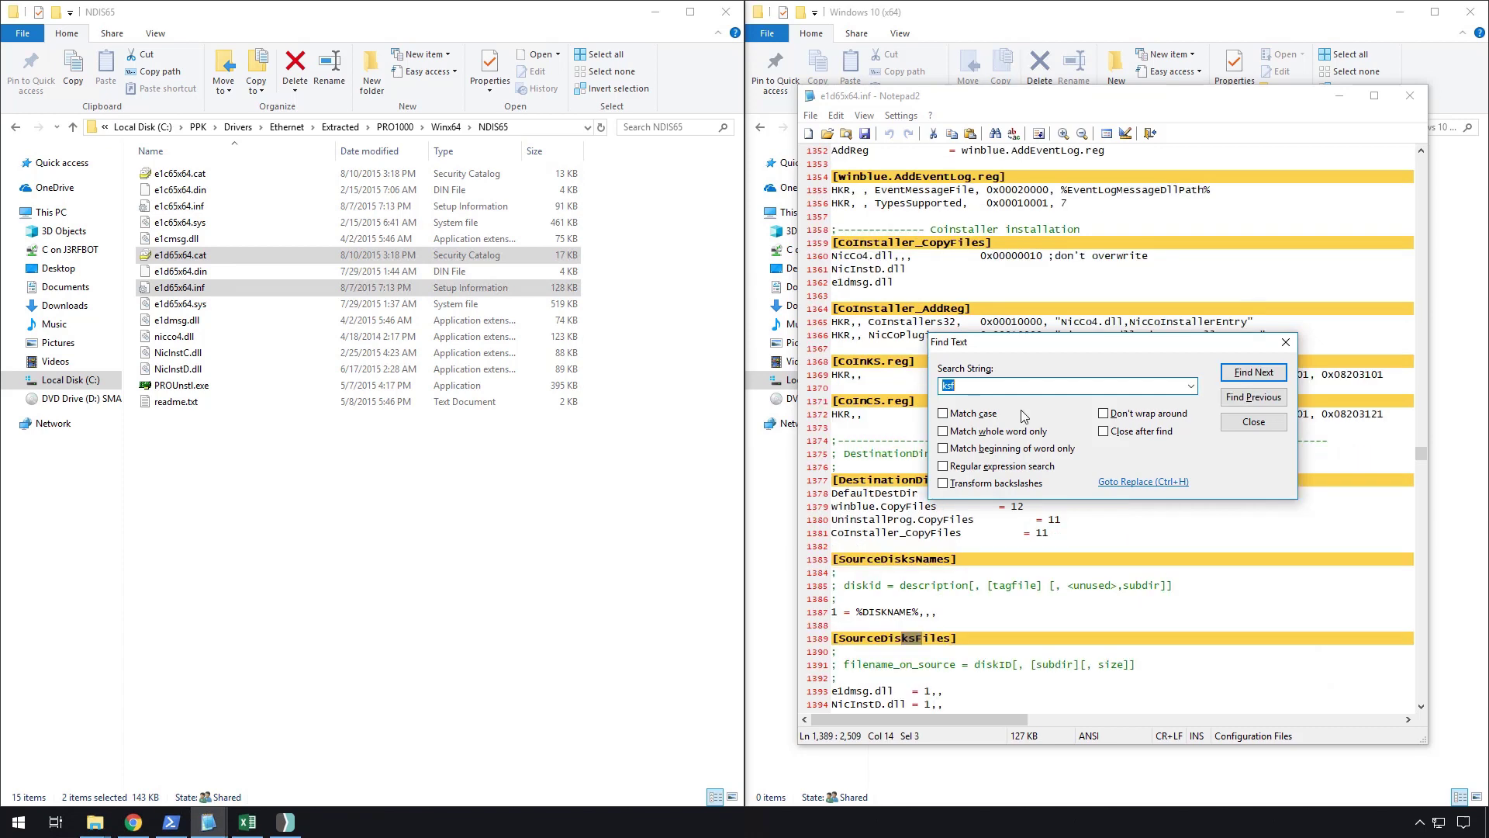
left_click(1254, 423)
scroll(1073, 570, "down", 1)
left_click_drag(959, 559, 832, 558)
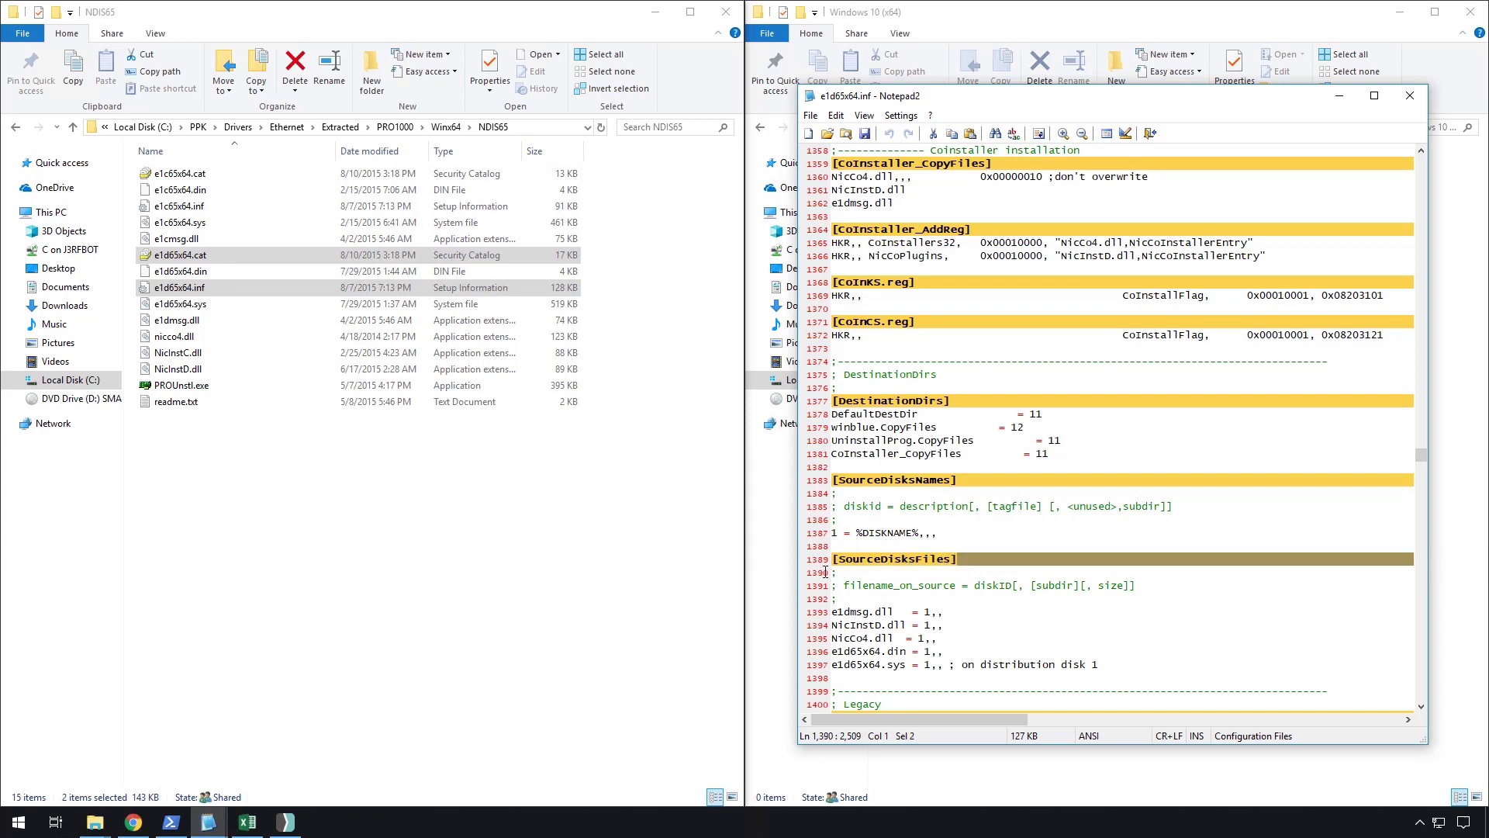
left_click(939, 585)
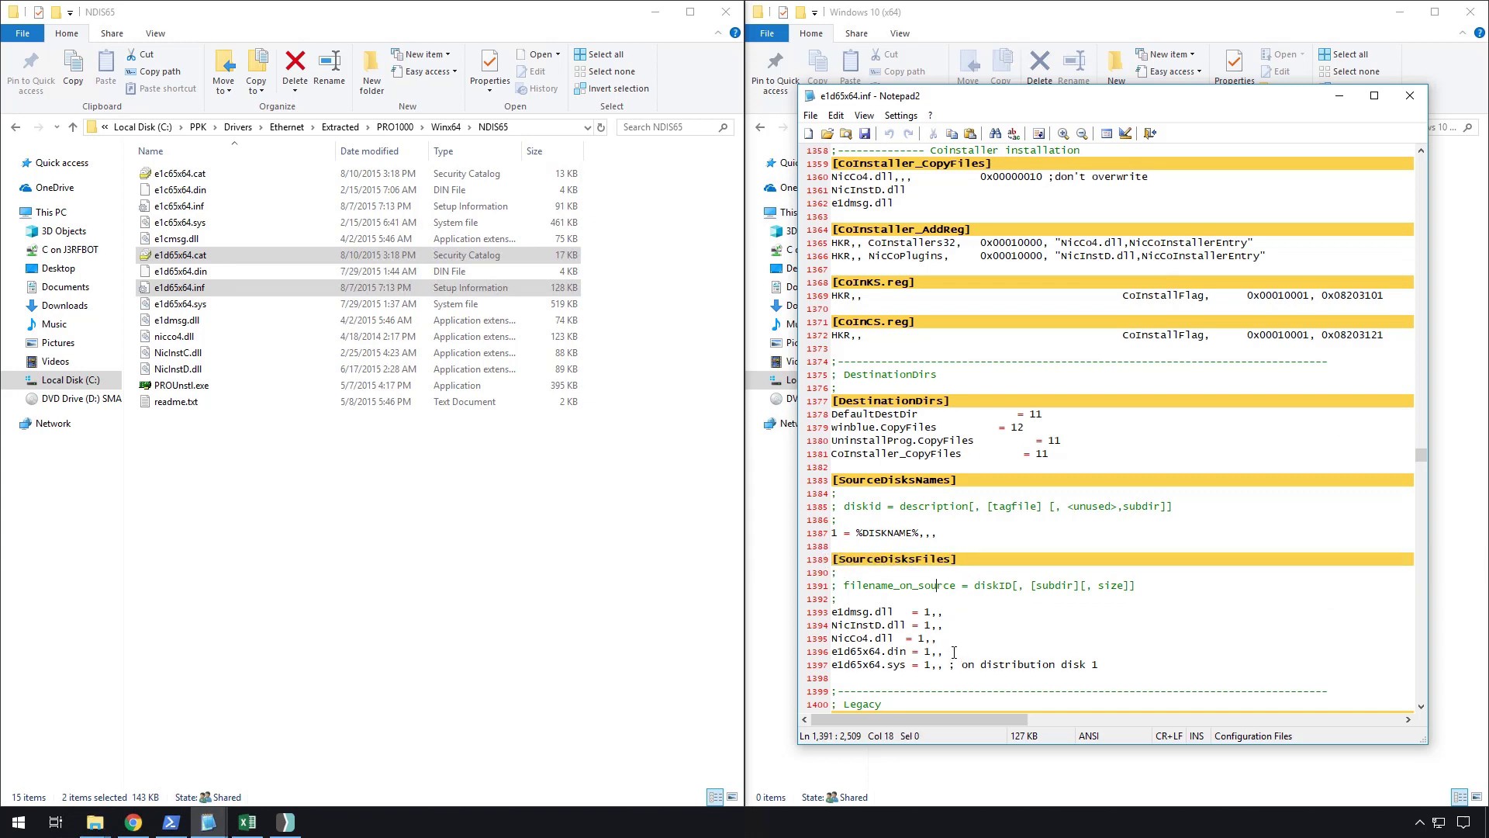
left_click_drag(946, 664, 947, 612)
left_click(962, 642)
Add e1dmsg.dll, NicInstD.dll, NicCo4.dll, e1d65x64.din and e1d65x64.sys to the Explorer file selection
left_click(194, 320, "ctrl")
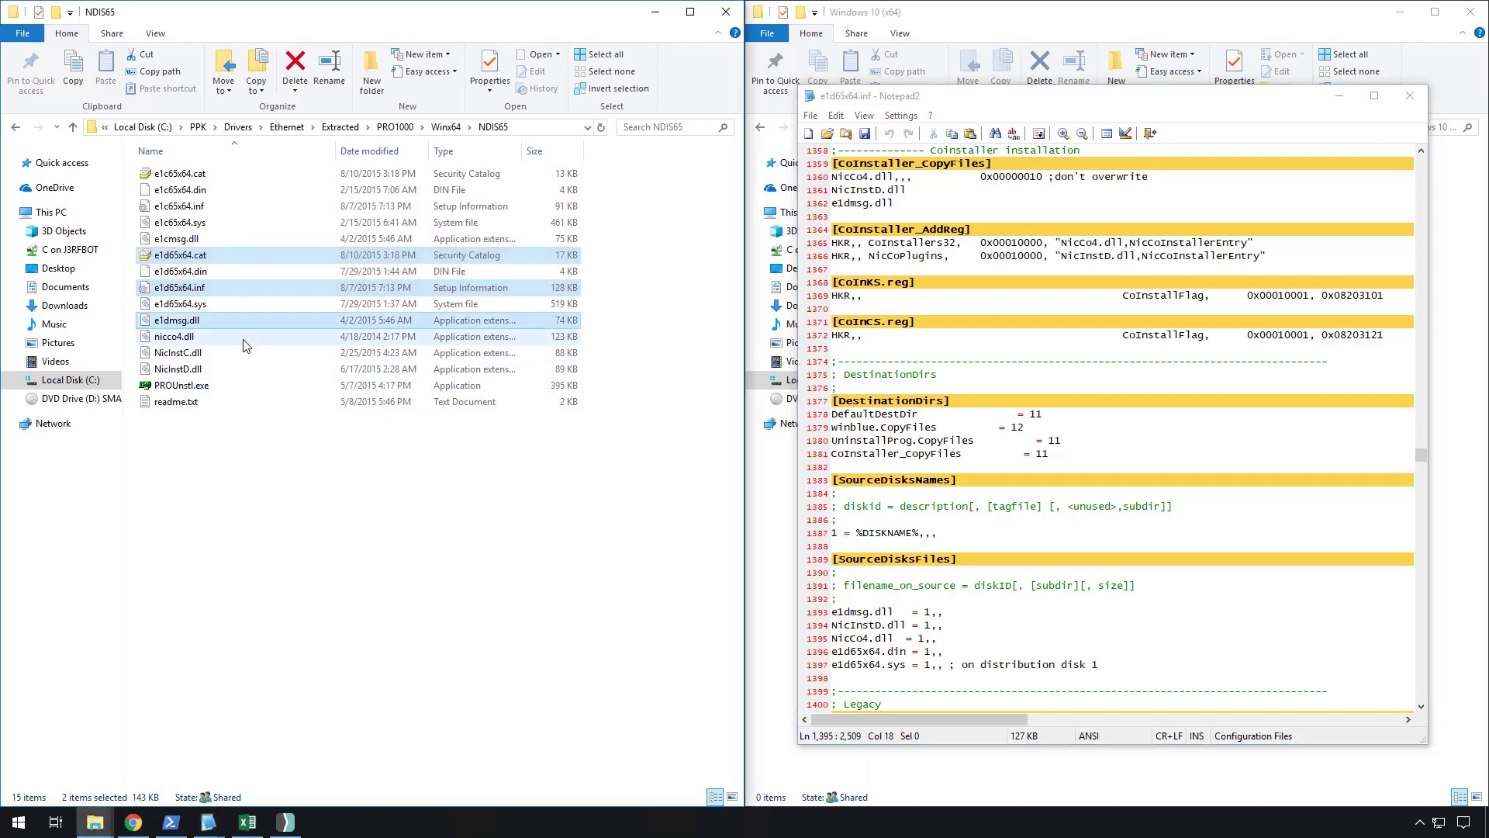
left_click(198, 370, "ctrl")
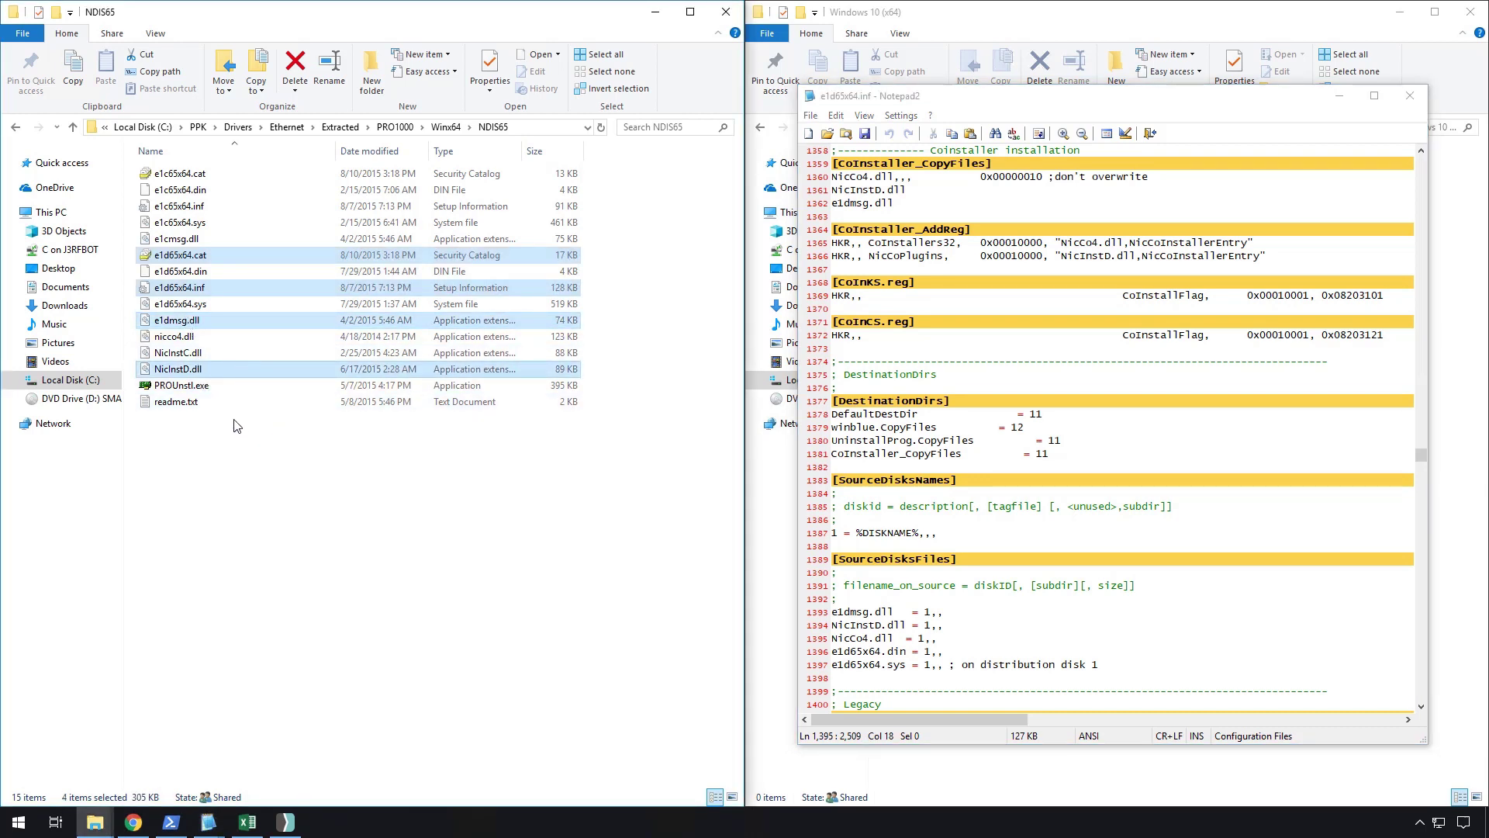
left_click(185, 338, "ctrl")
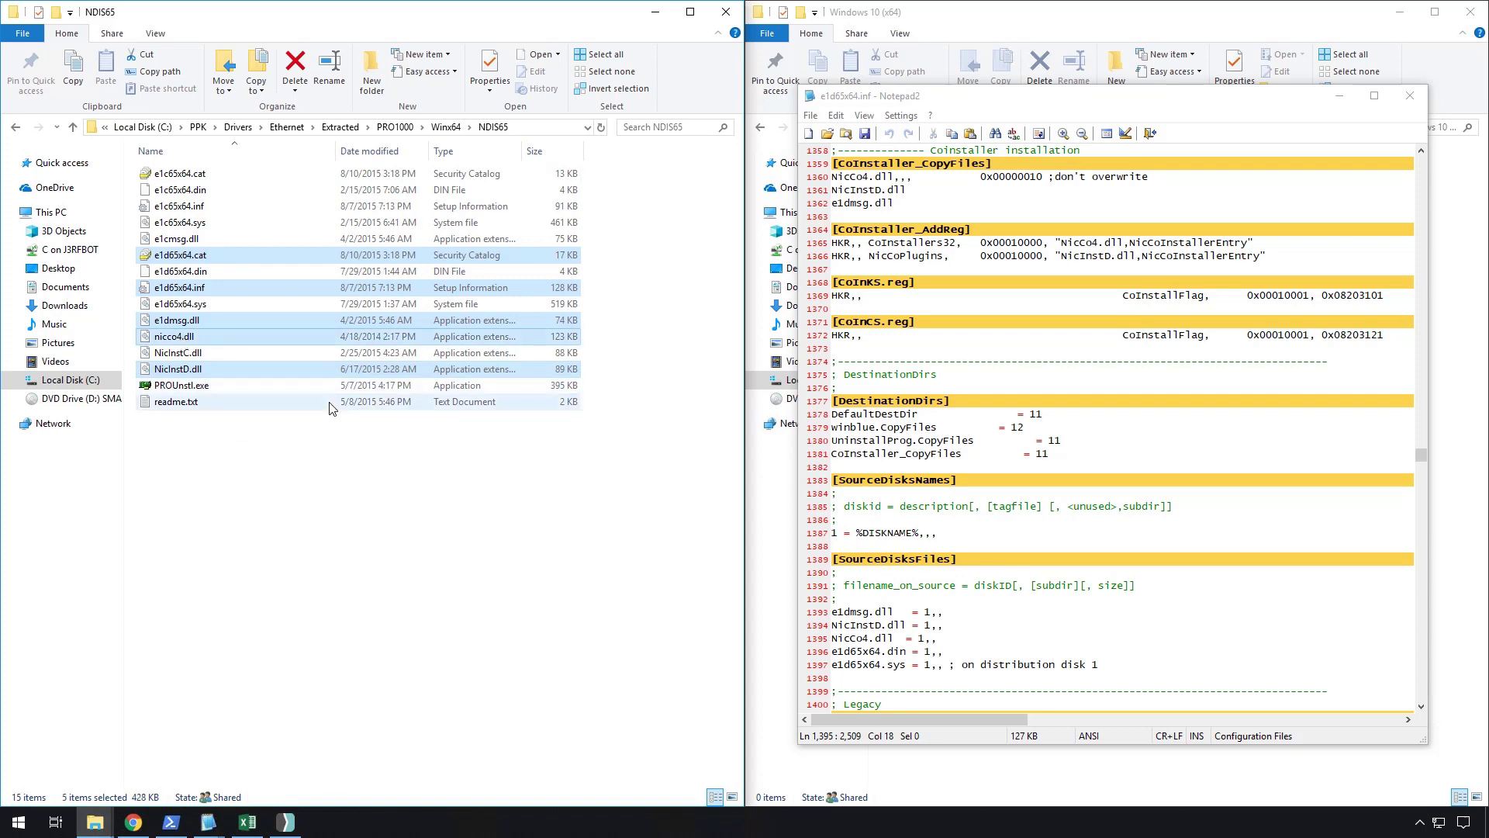
left_click(189, 273, "ctrl")
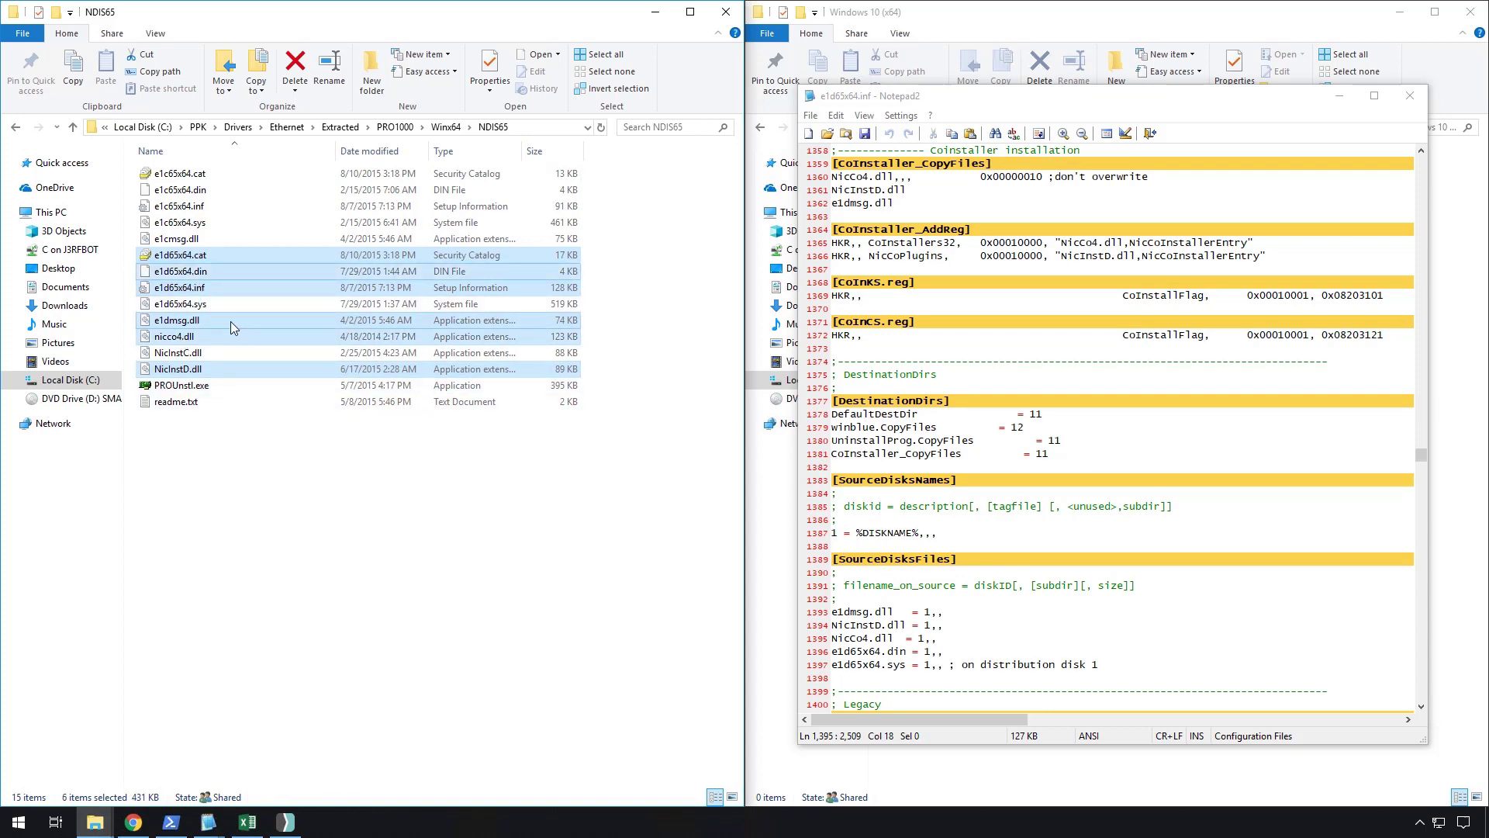
left_click(174, 308, "ctrl")
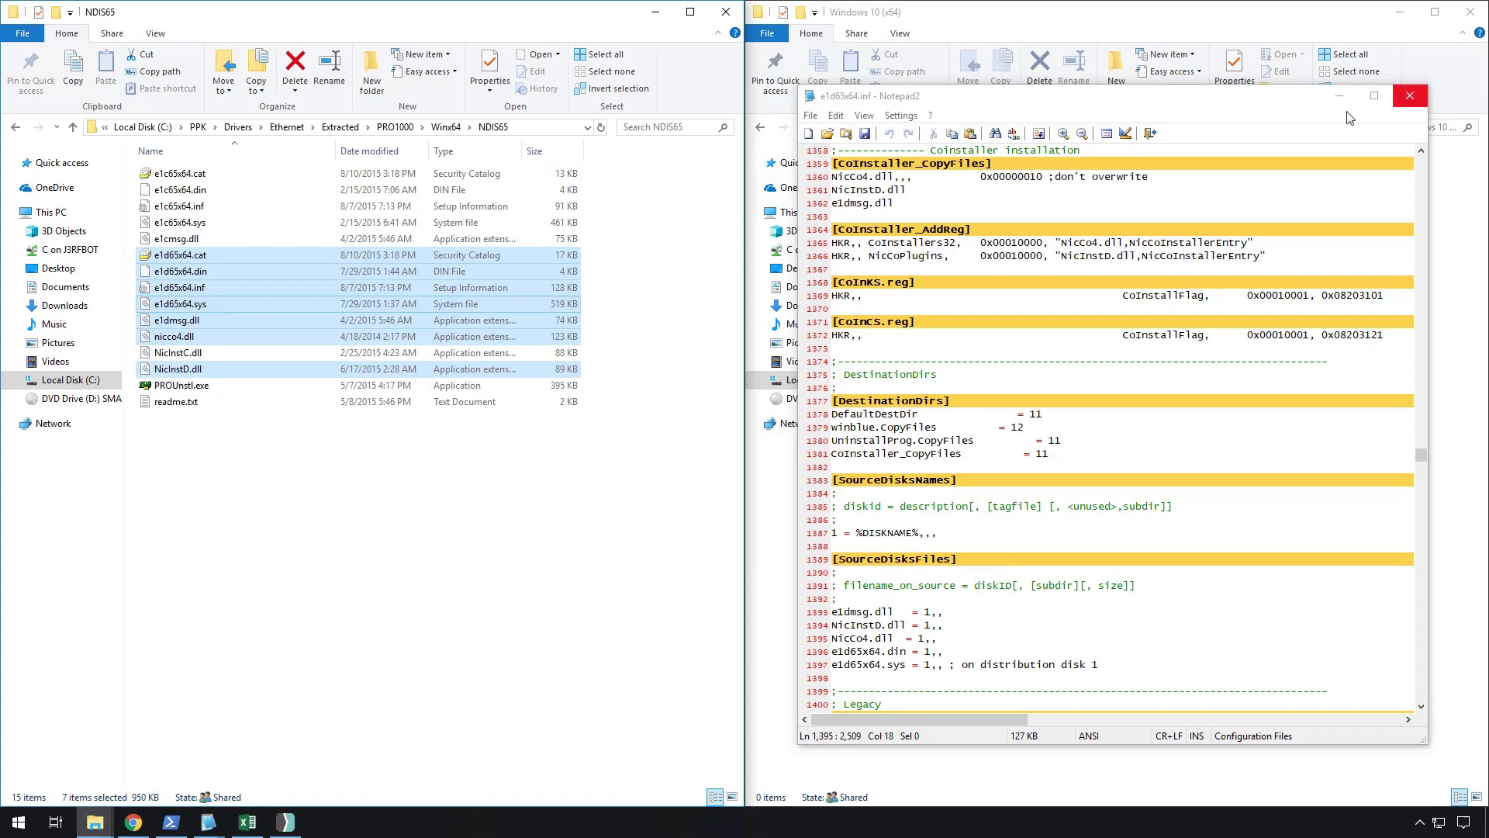
Close e1d65x64.inf and copy the seven selected driver files into Windows 10 (x64)
scroll(1241, 310, "up", 5)
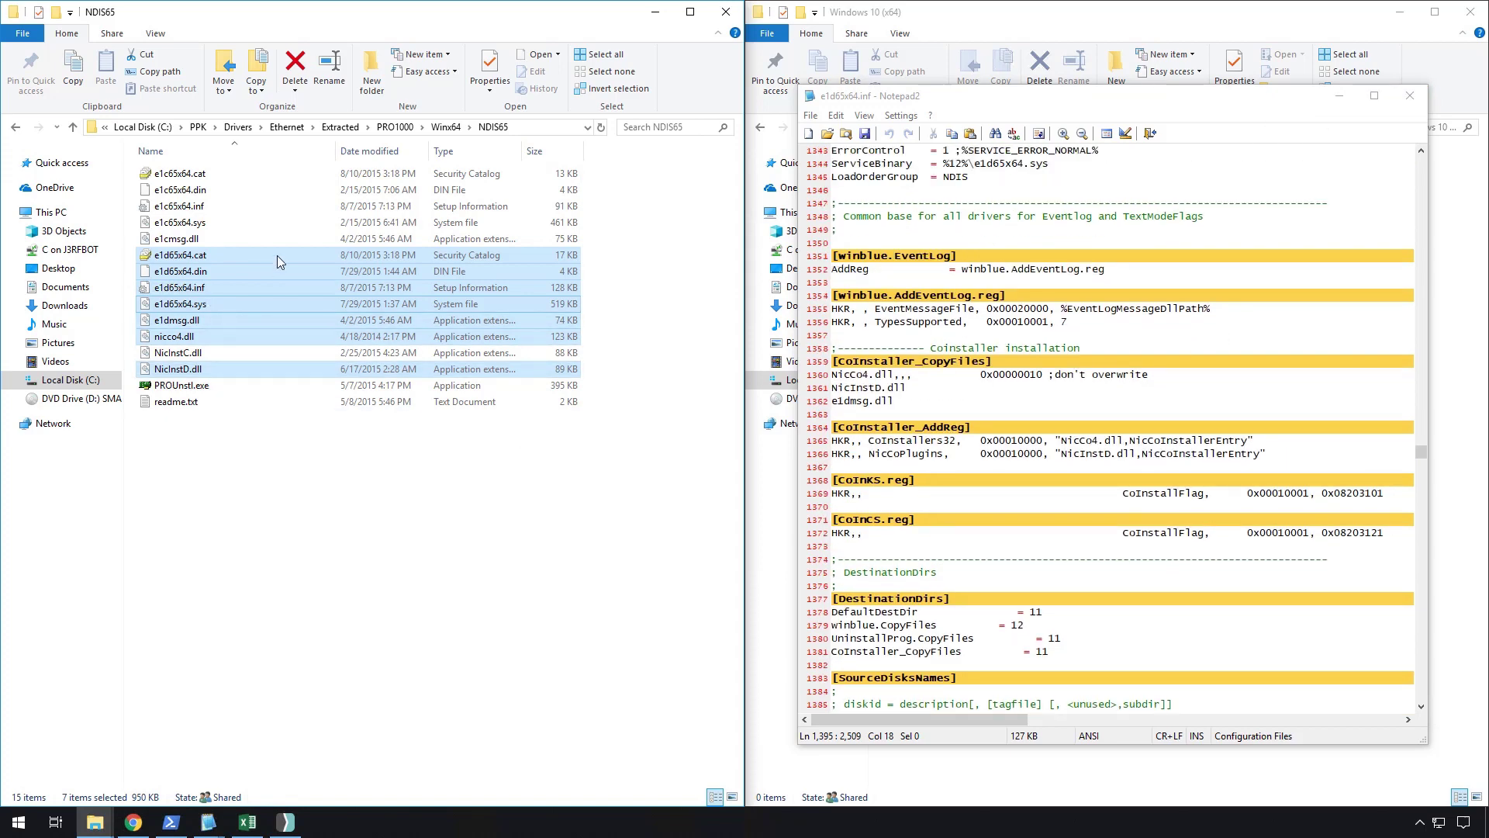
scroll(1163, 429, "down", 6)
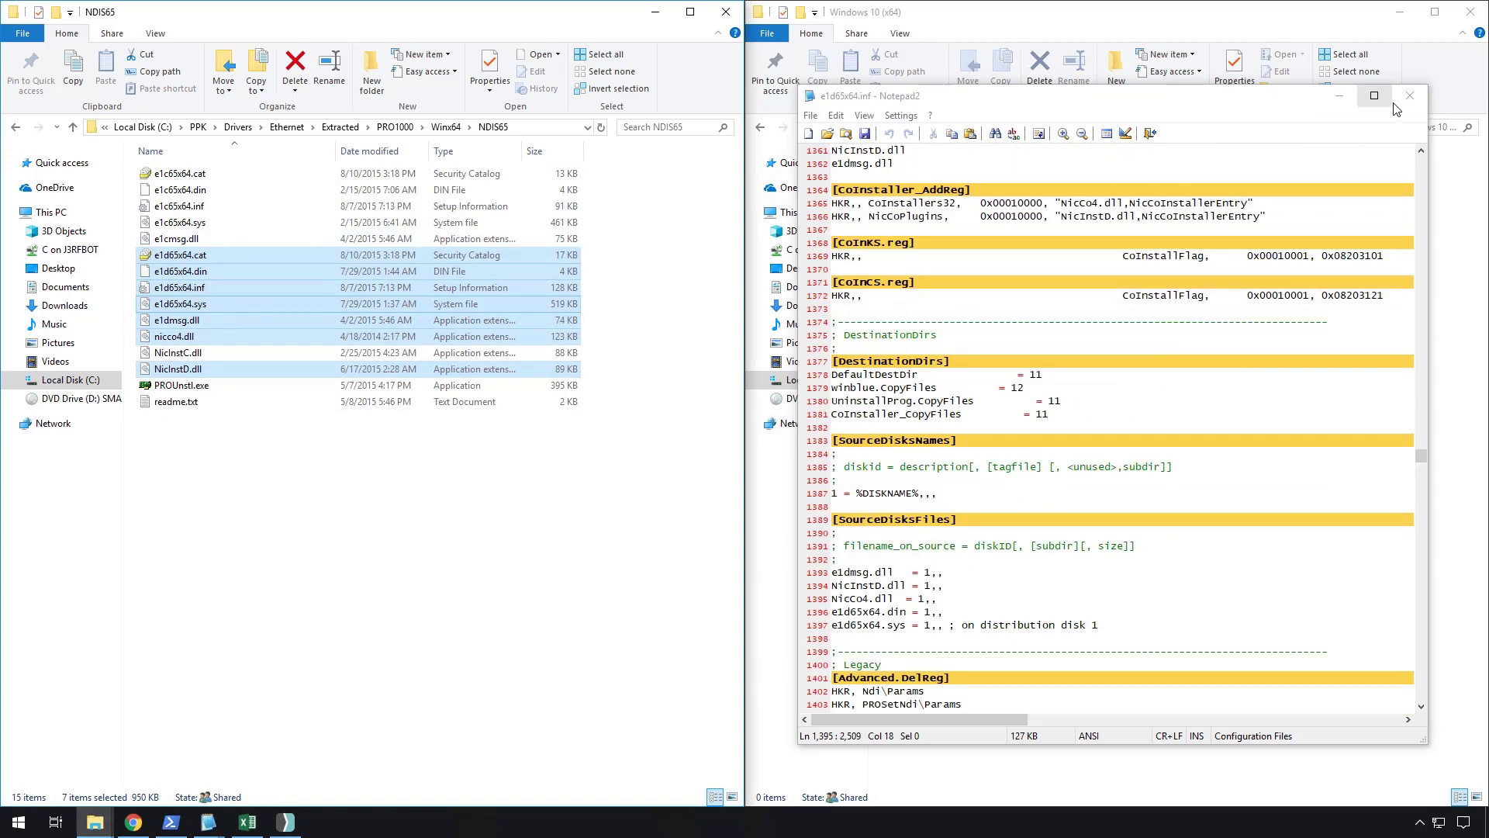
left_click(1409, 95)
right_click(253, 287)
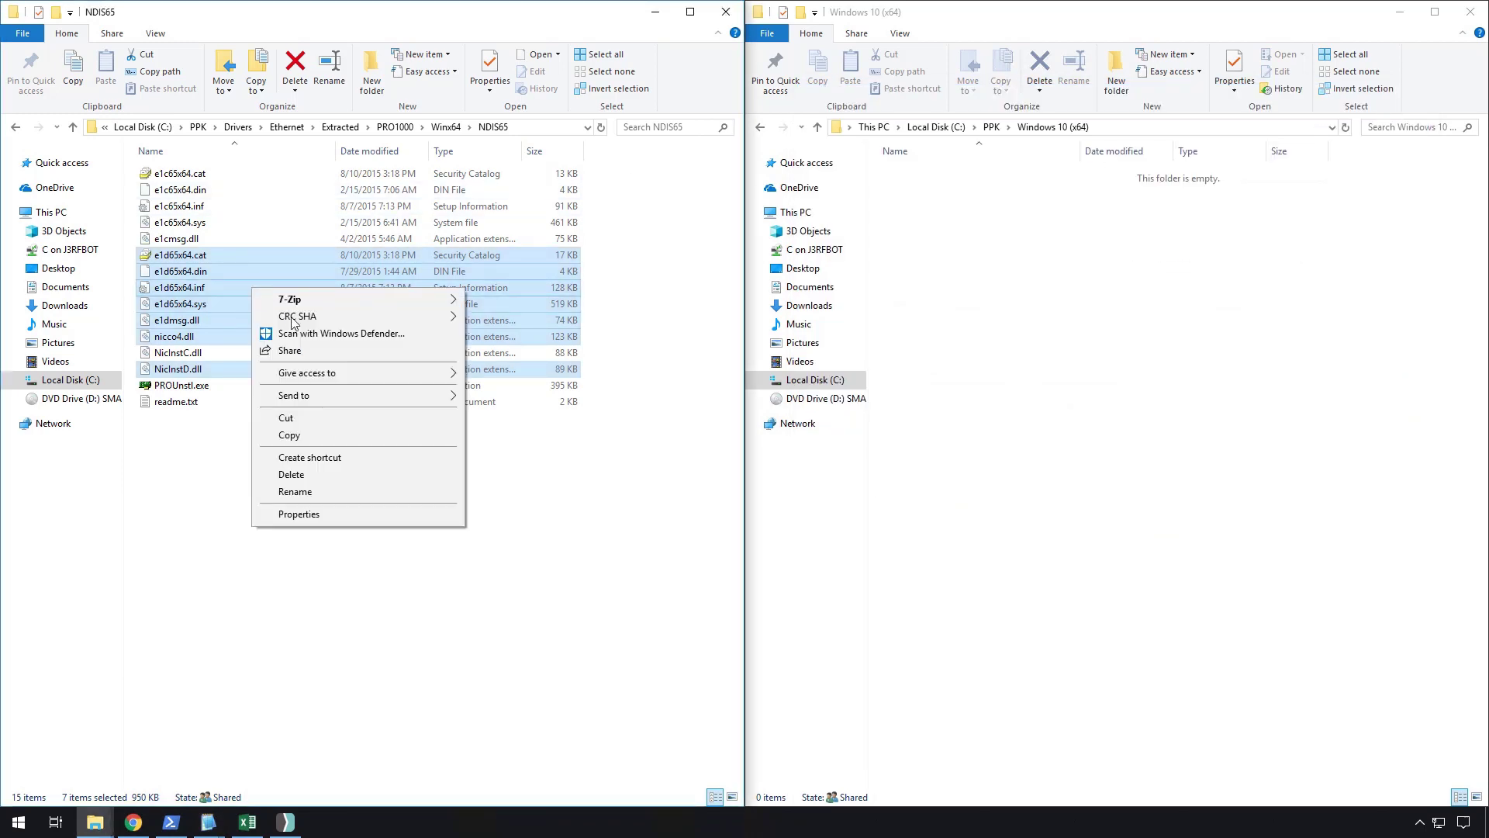
left_click(289, 435)
right_click(976, 318)
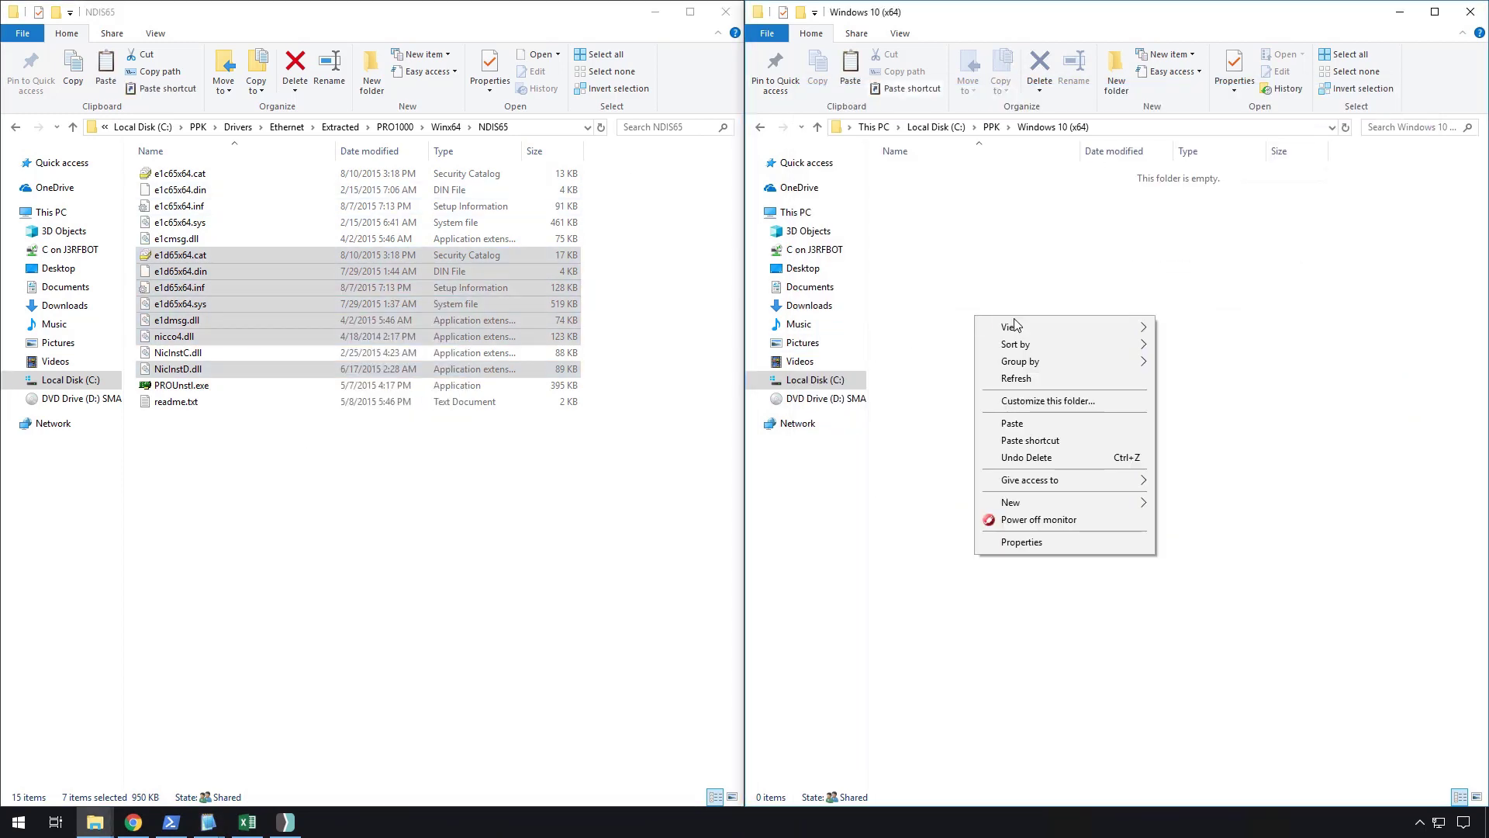
left_click(1012, 422)
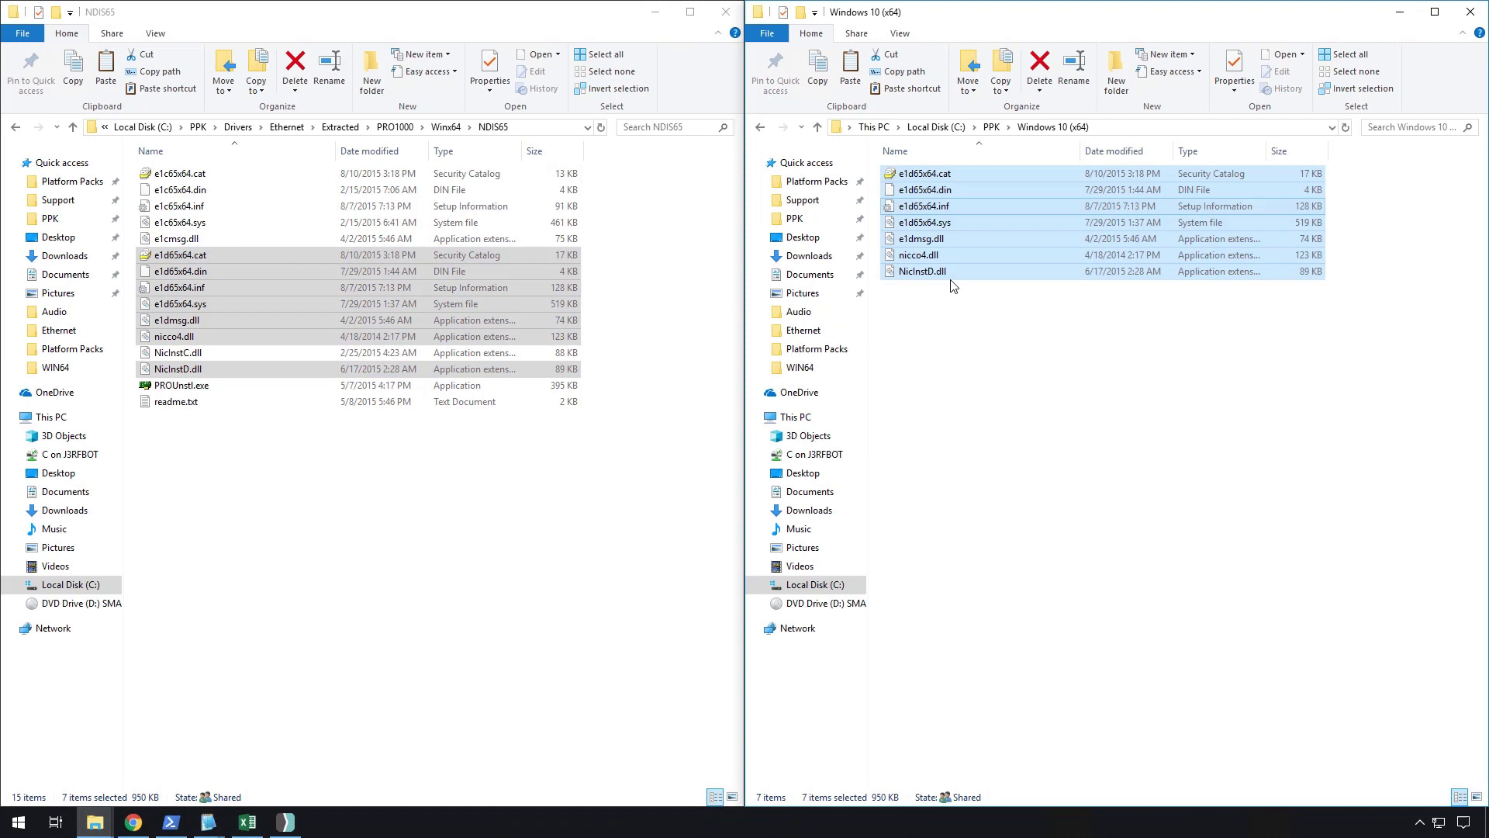
Copy giry05ww.txt into Windows 10 (x64), then return to the PPK folder
left_click(287, 127)
left_click(206, 190)
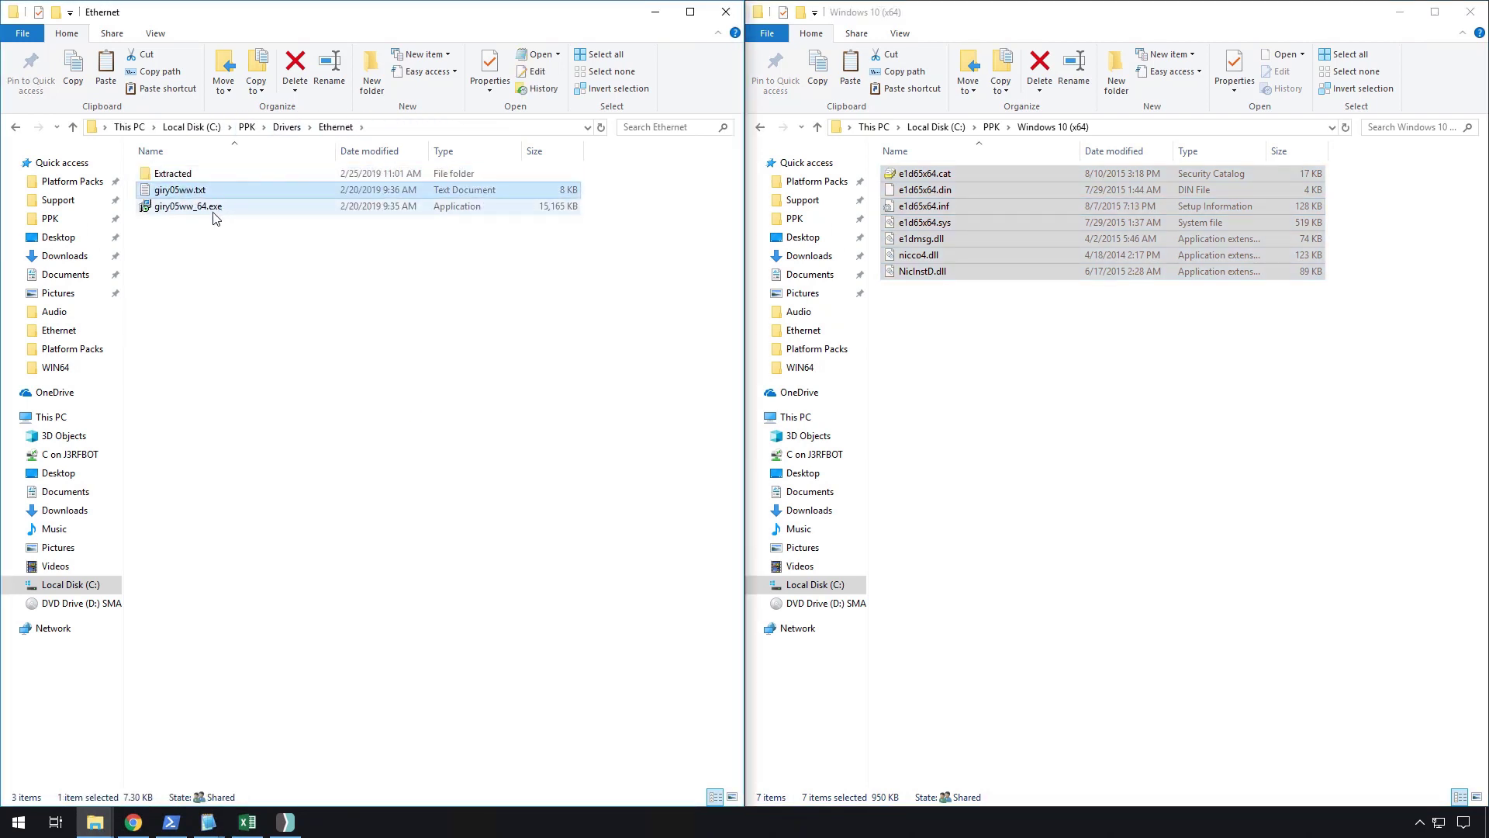
key("ctrl+c")
left_click(975, 448)
key("ctrl+v")
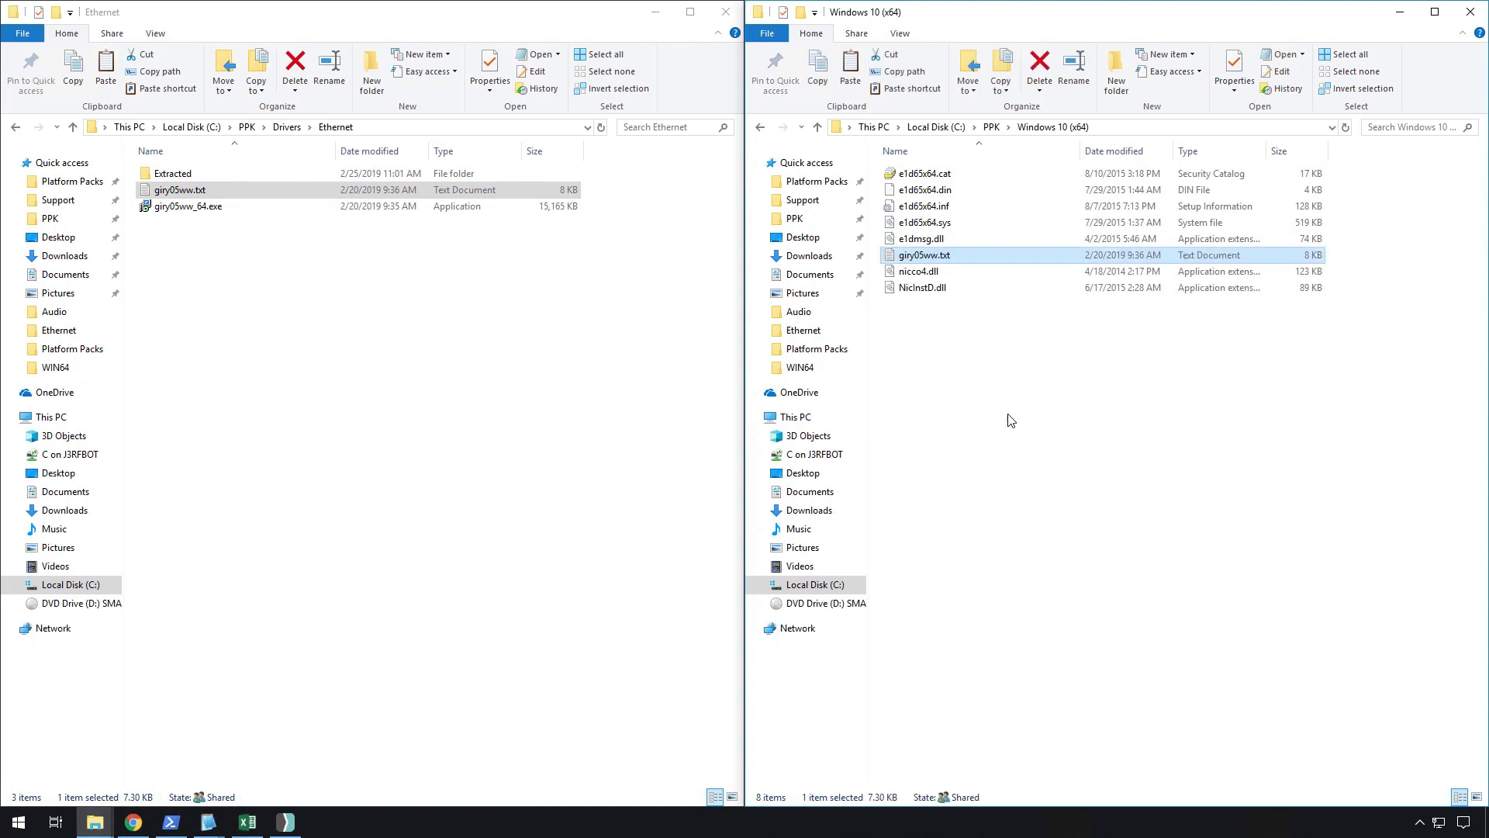
left_click(1011, 420)
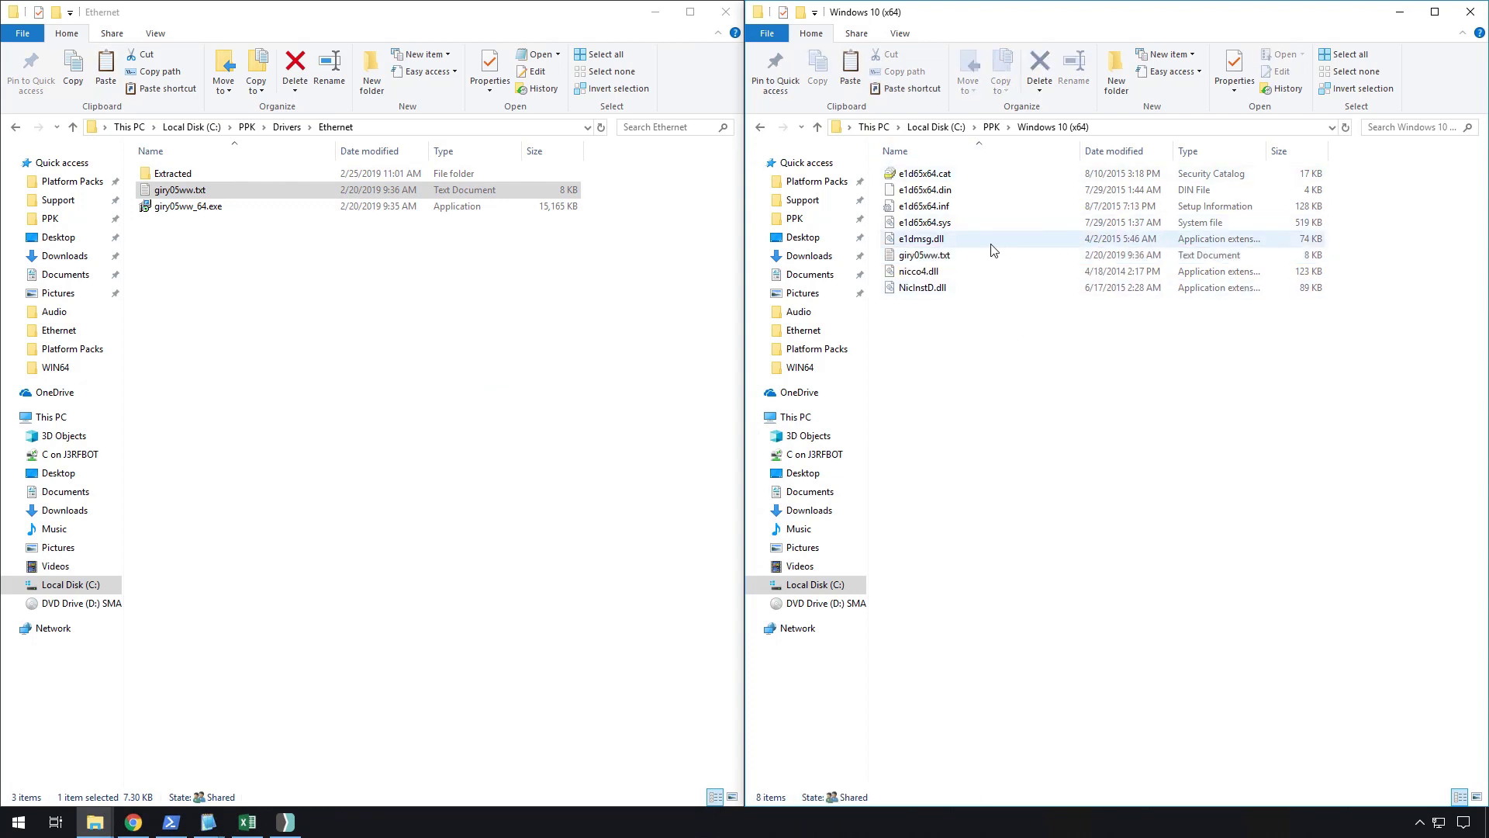
left_click(991, 127)
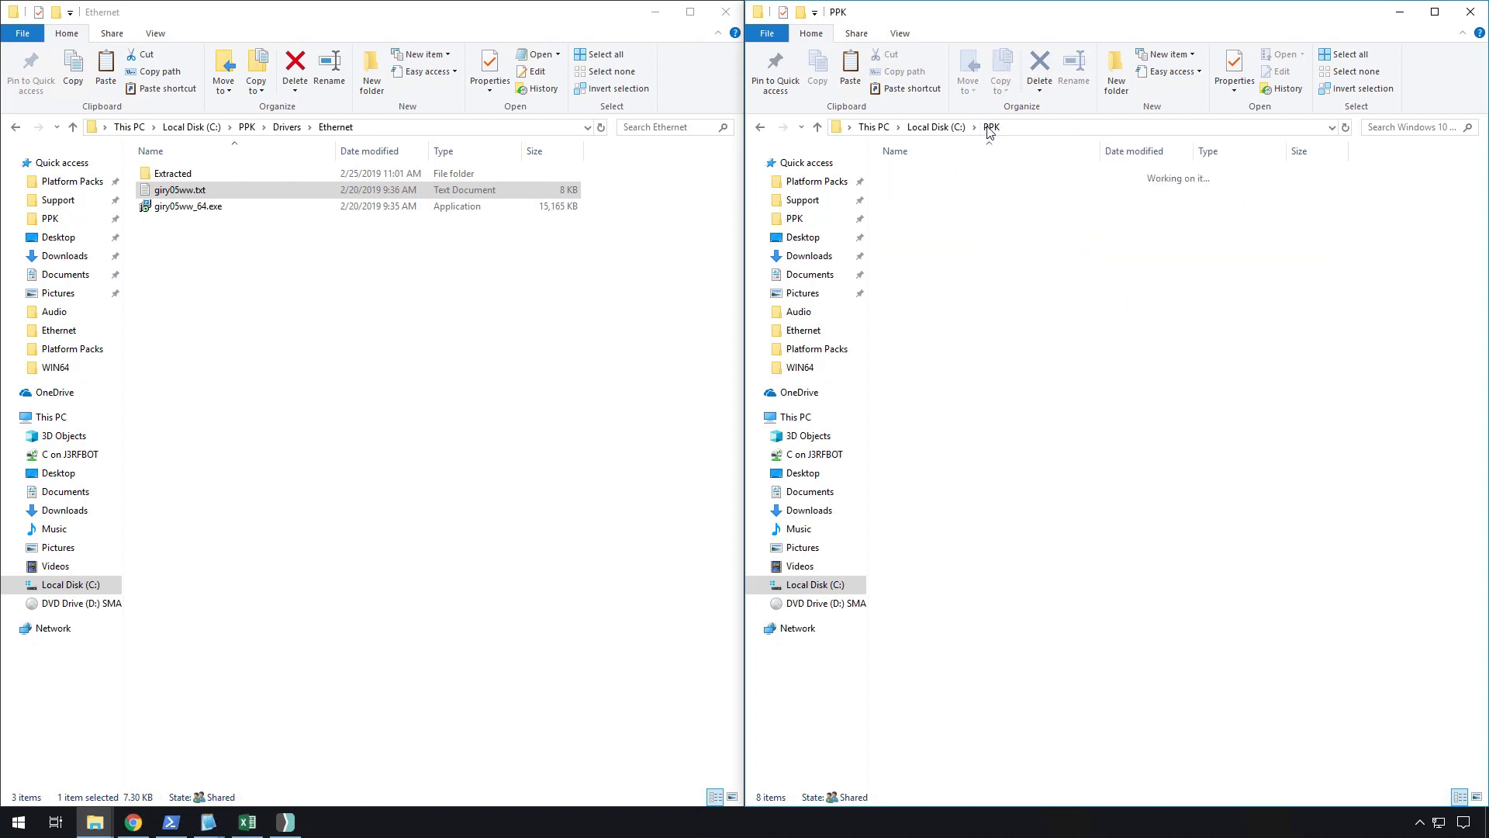
Open the Drivers > Audio folder in the source Explorer window
left_click(287, 126)
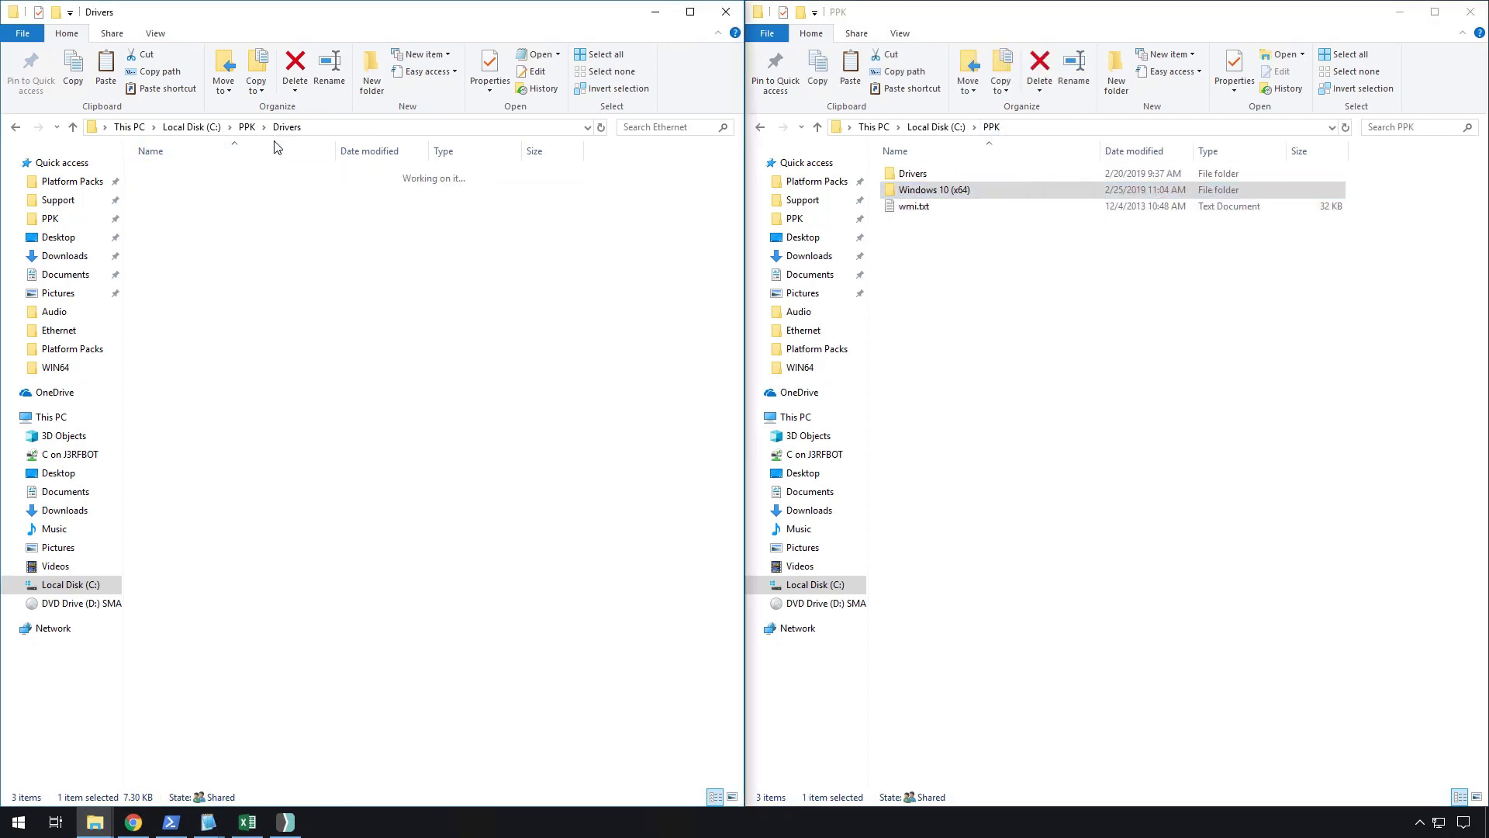
double_click(177, 180)
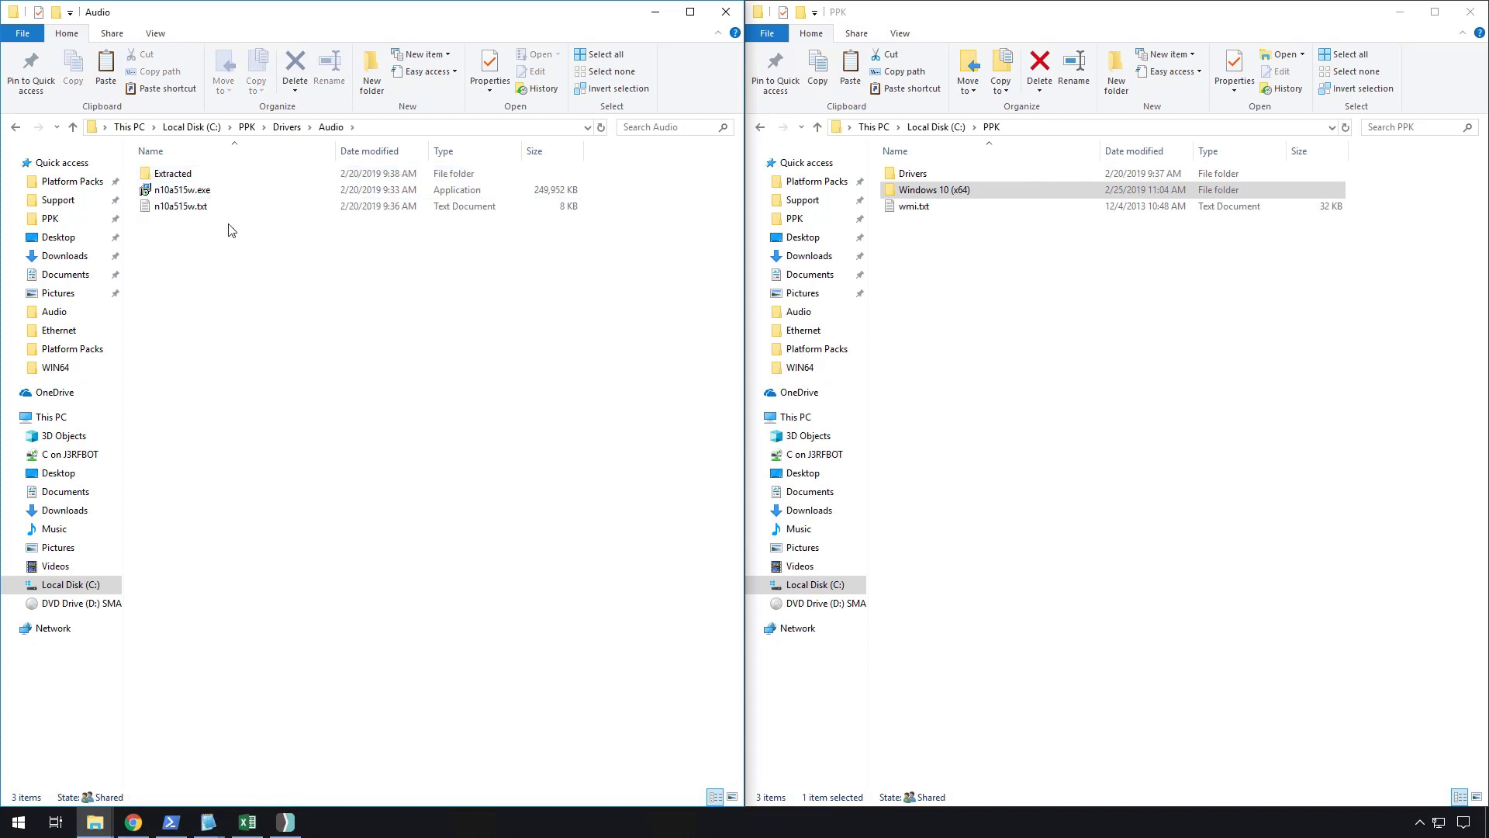
left_click(287, 127)
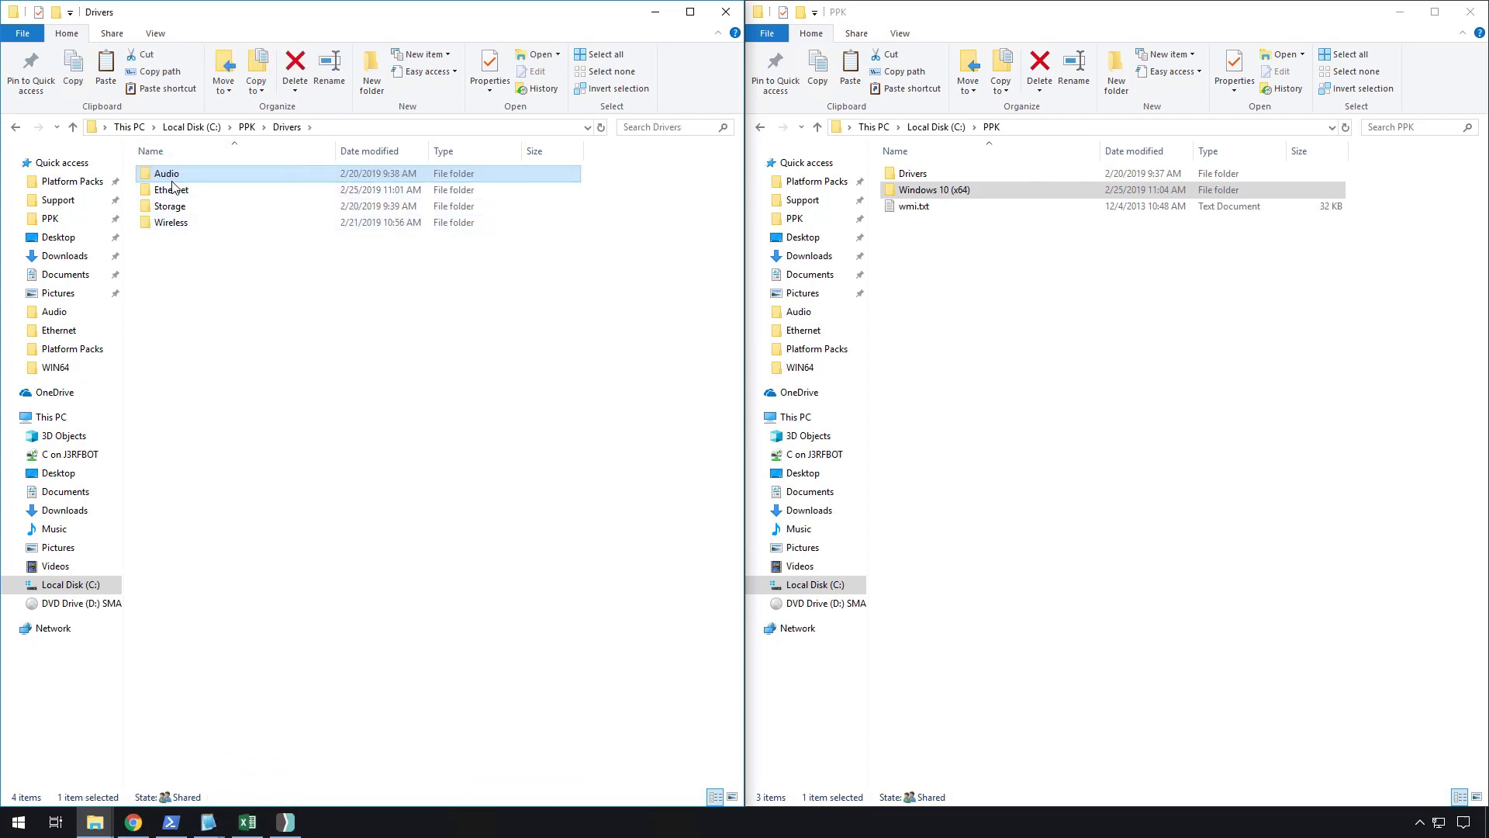
double_click(168, 175)
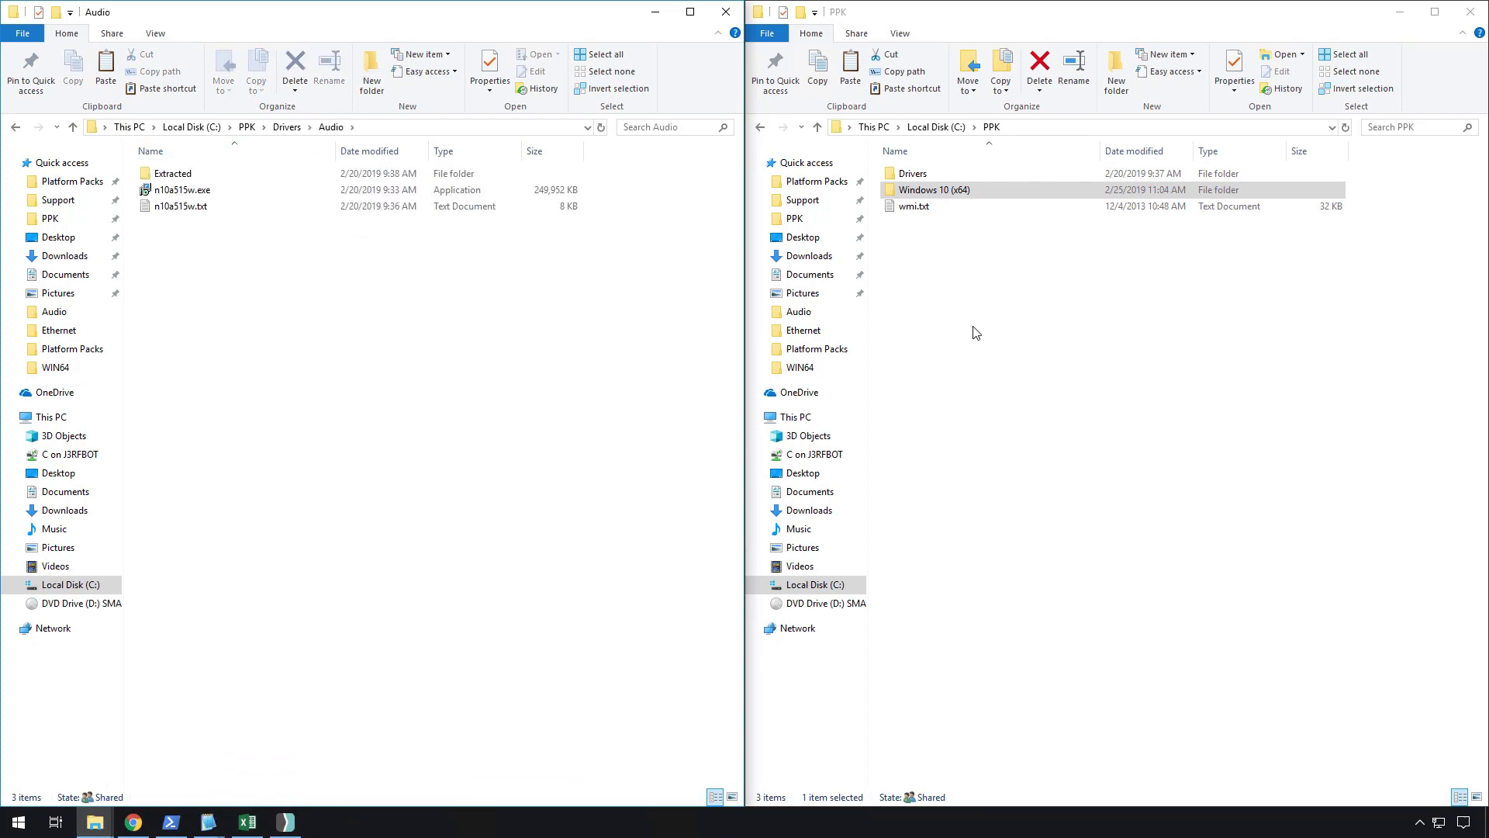
Create an Ethernet folder in Windows 10 (x64) and select the eight driver files for it
double_click(958, 193)
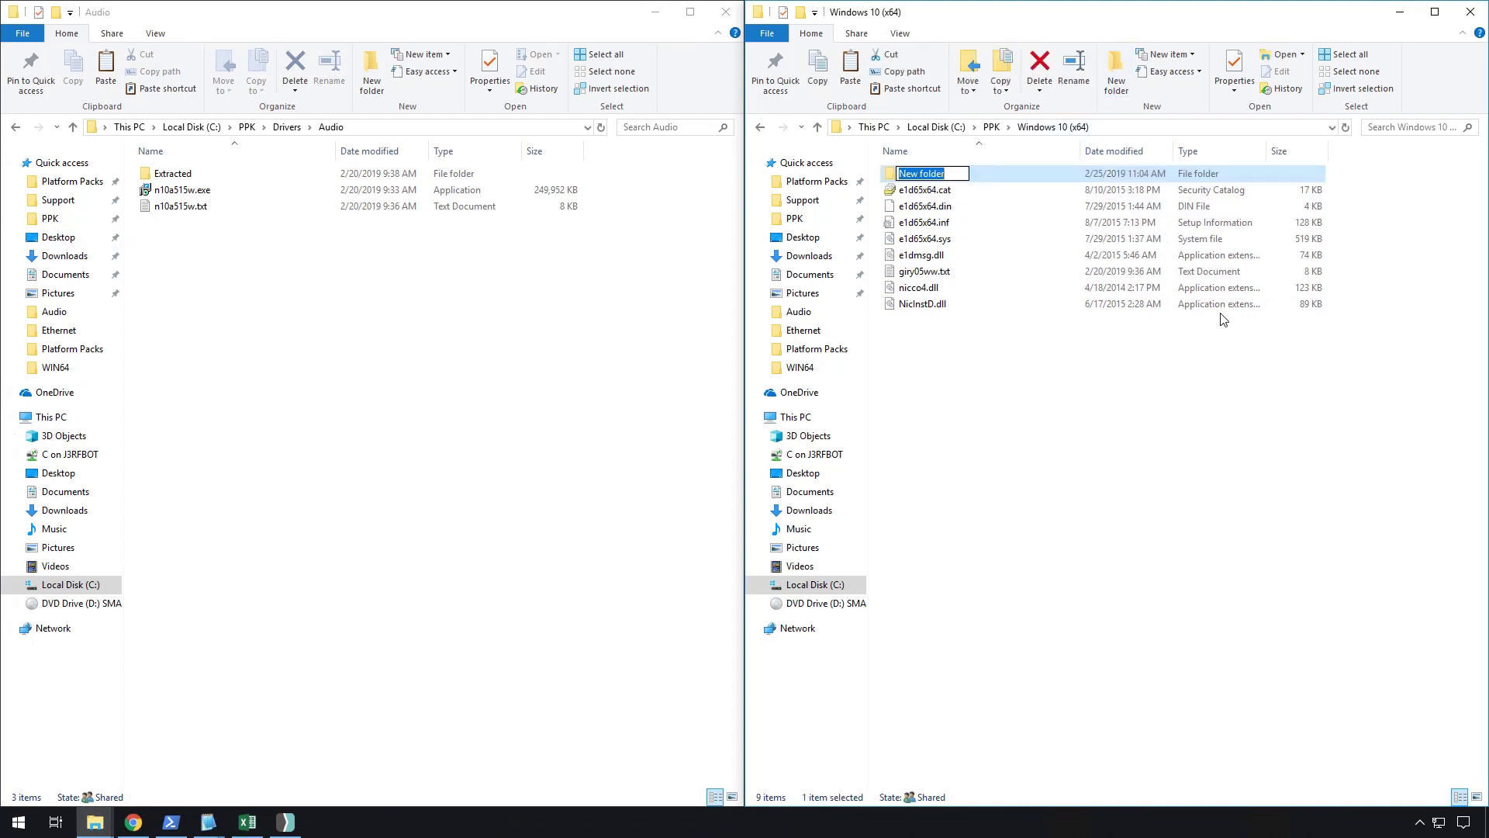
type("Ethernet")
key("Return")
left_click_drag(1052, 366, 937, 172)
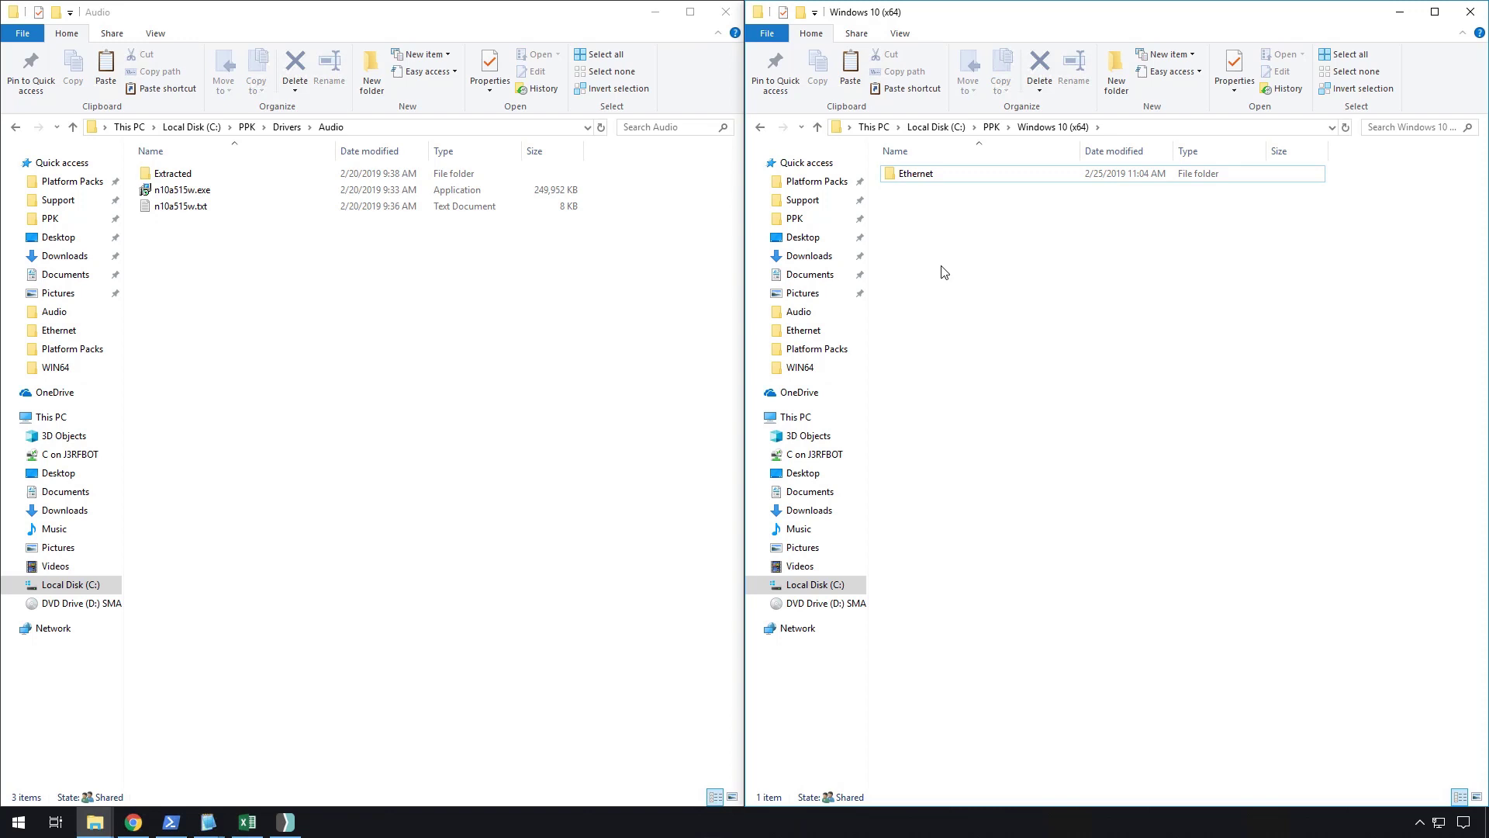
left_click(266, 292)
Create and open a new Audio folder inside Windows 10 (x64)
left_click(995, 274)
left_click(1118, 71)
type("Audio")
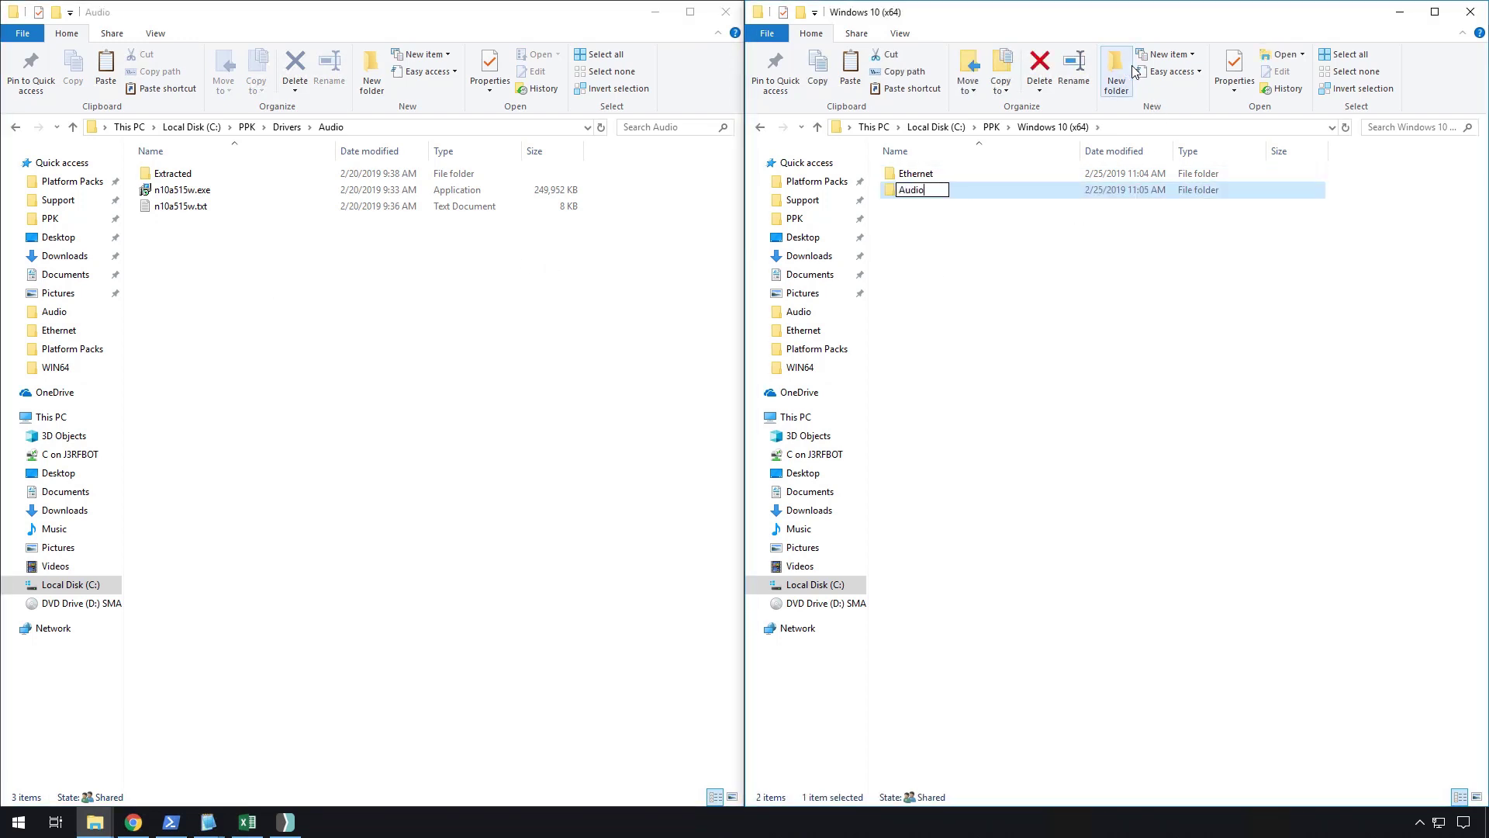
key("Return")
double_click(947, 173)
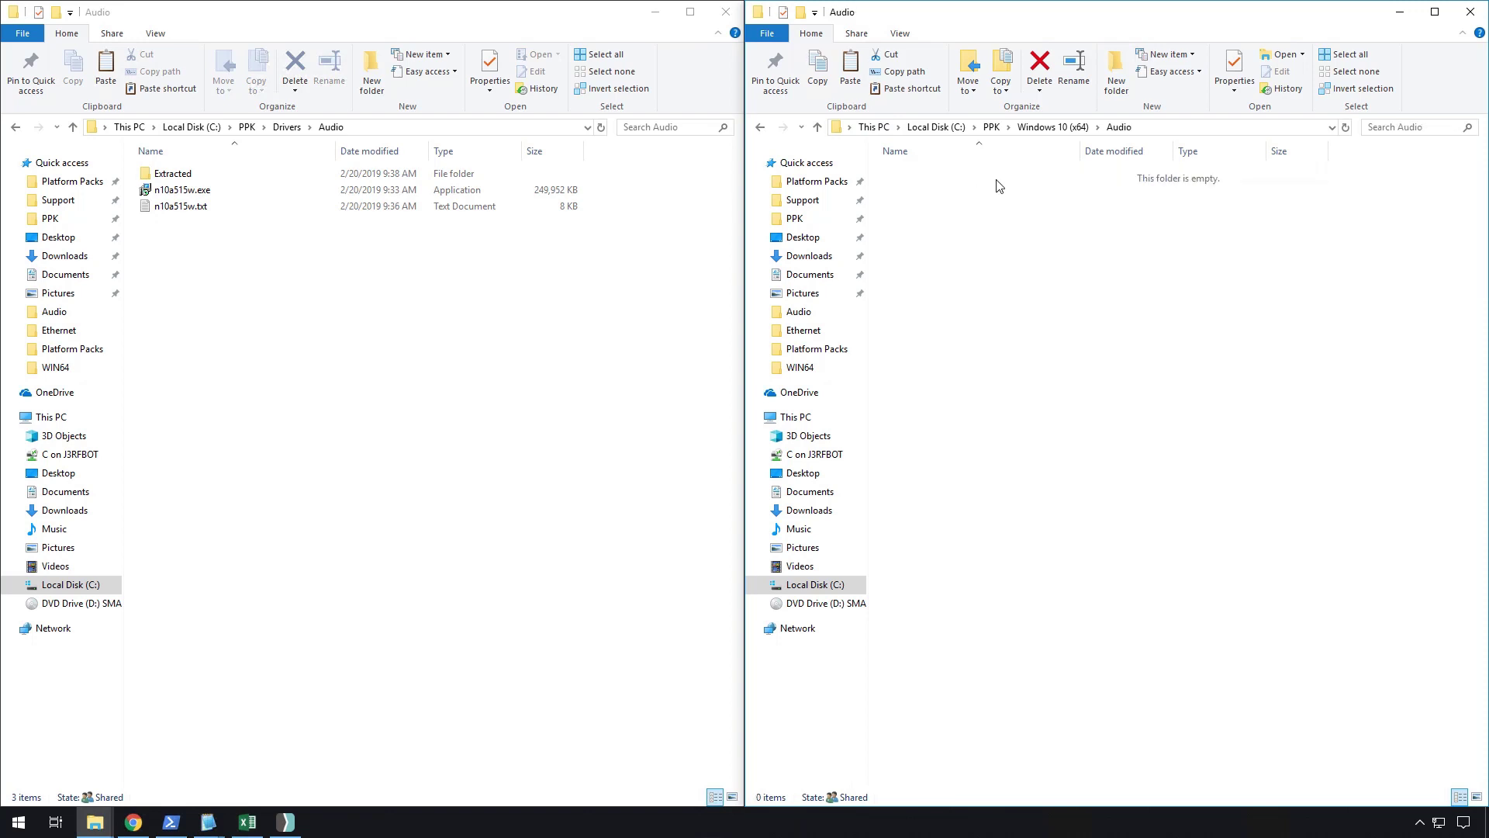
Paste the n10a515w.txt readme into the new Audio folder
double_click(191, 174)
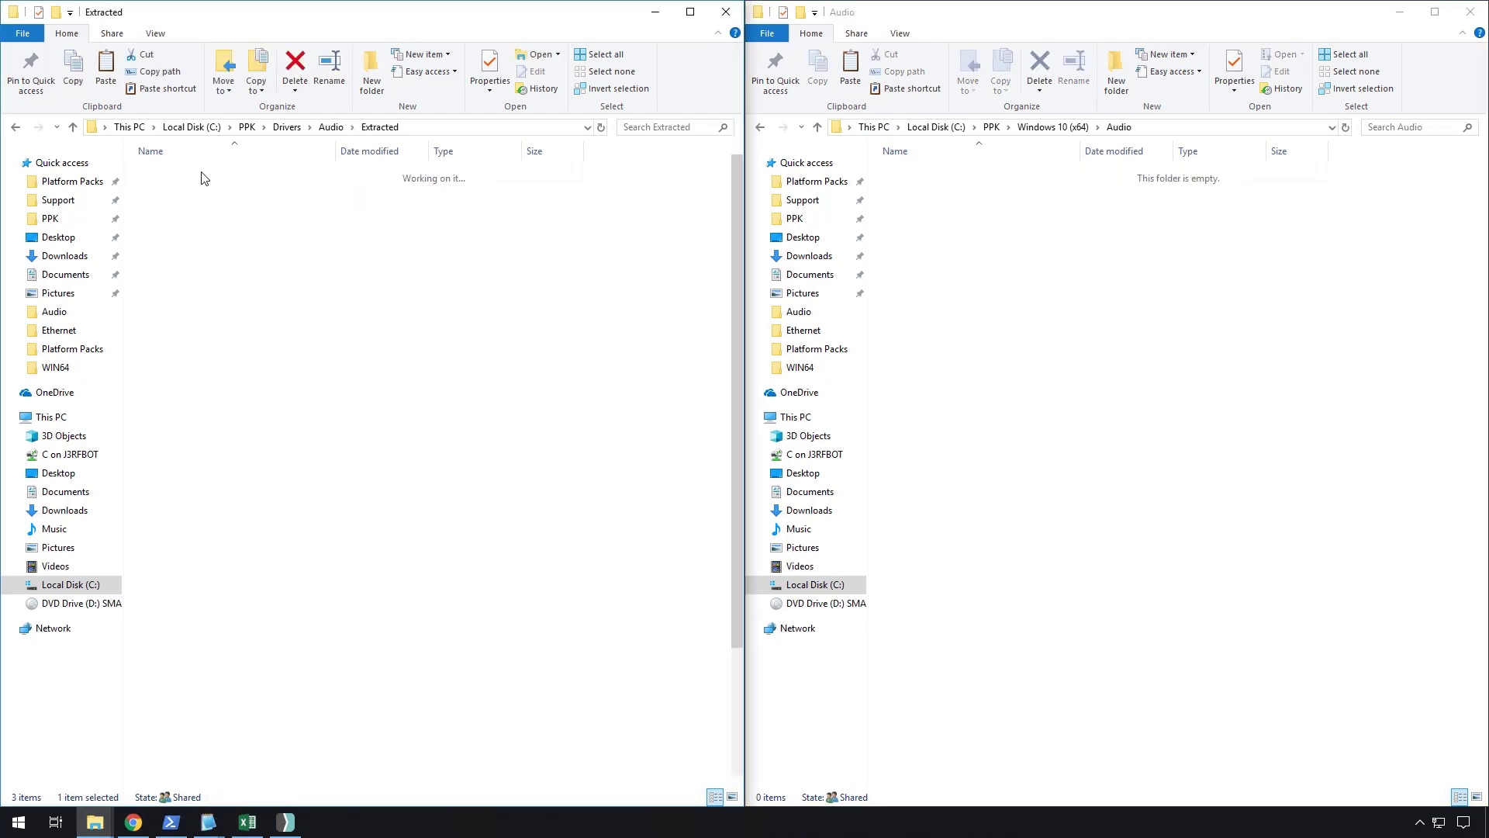
key("BackSpace")
left_click(183, 206)
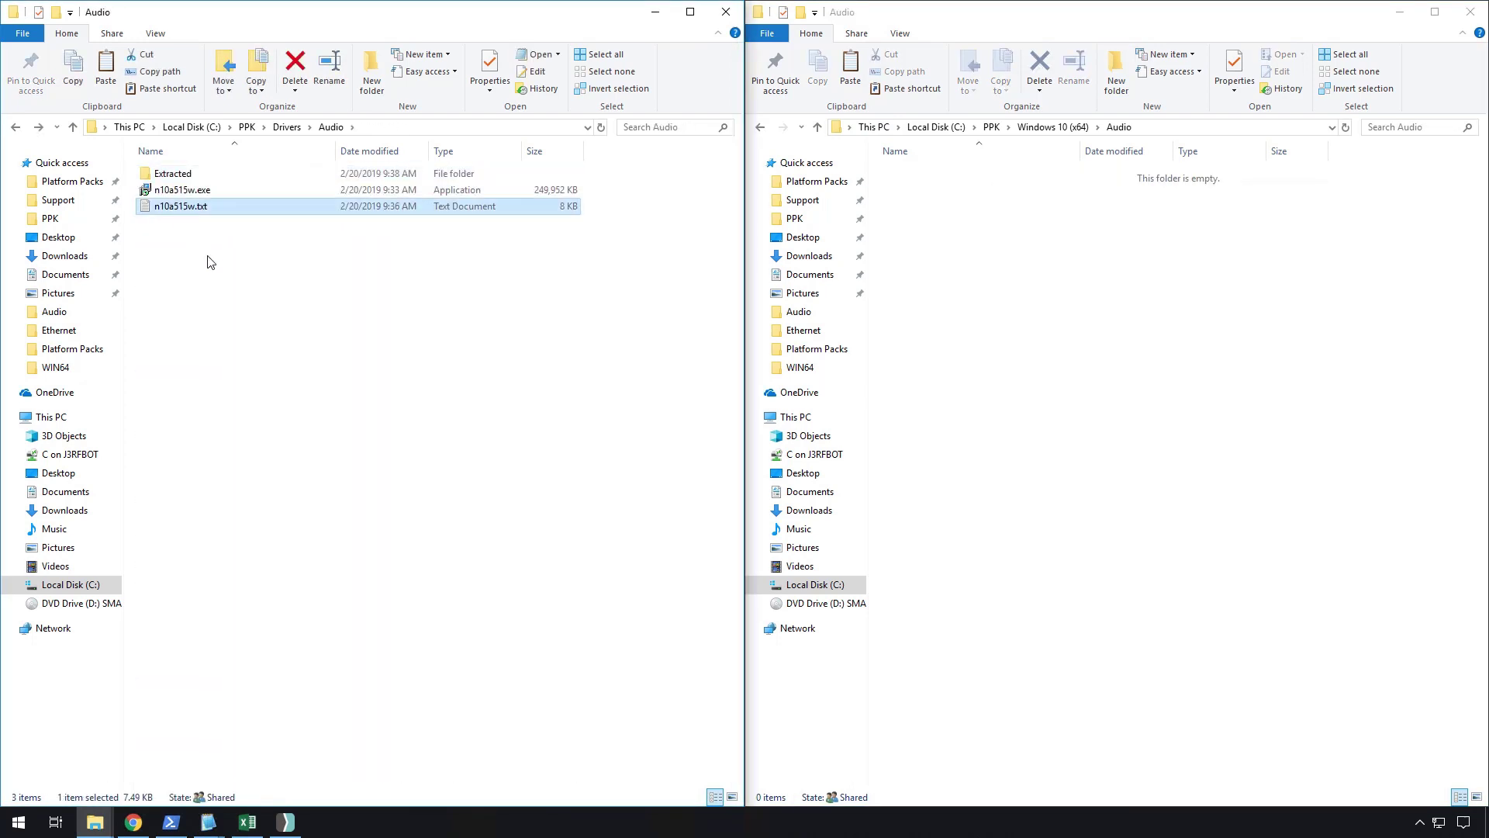
left_click(1086, 384)
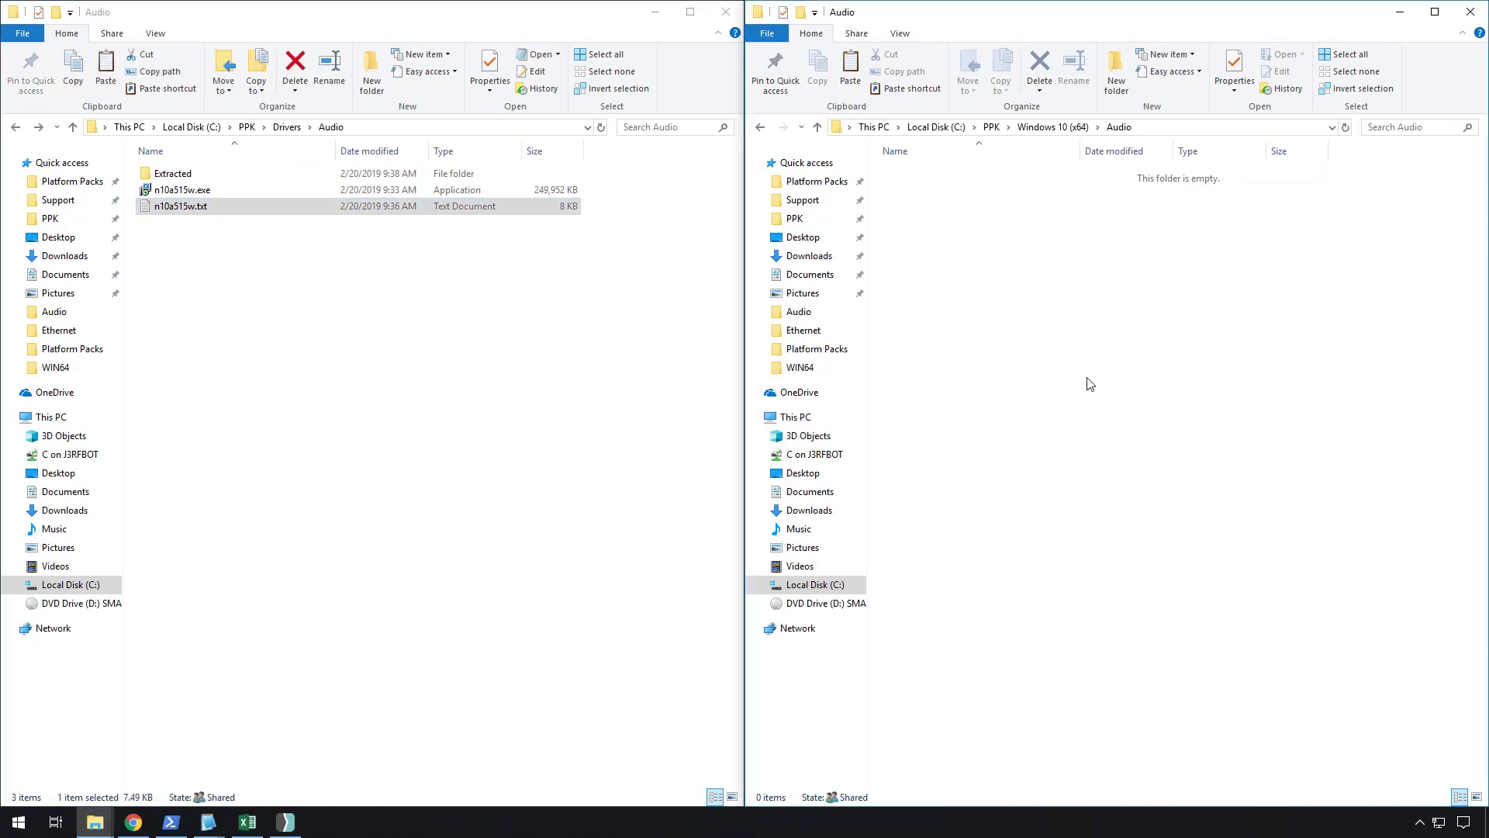
key("ctrl+v")
Open the Extracted audio folder's WIN64 subfolder and select HDXLVJ.inf
left_click(195, 172)
double_click(195, 172)
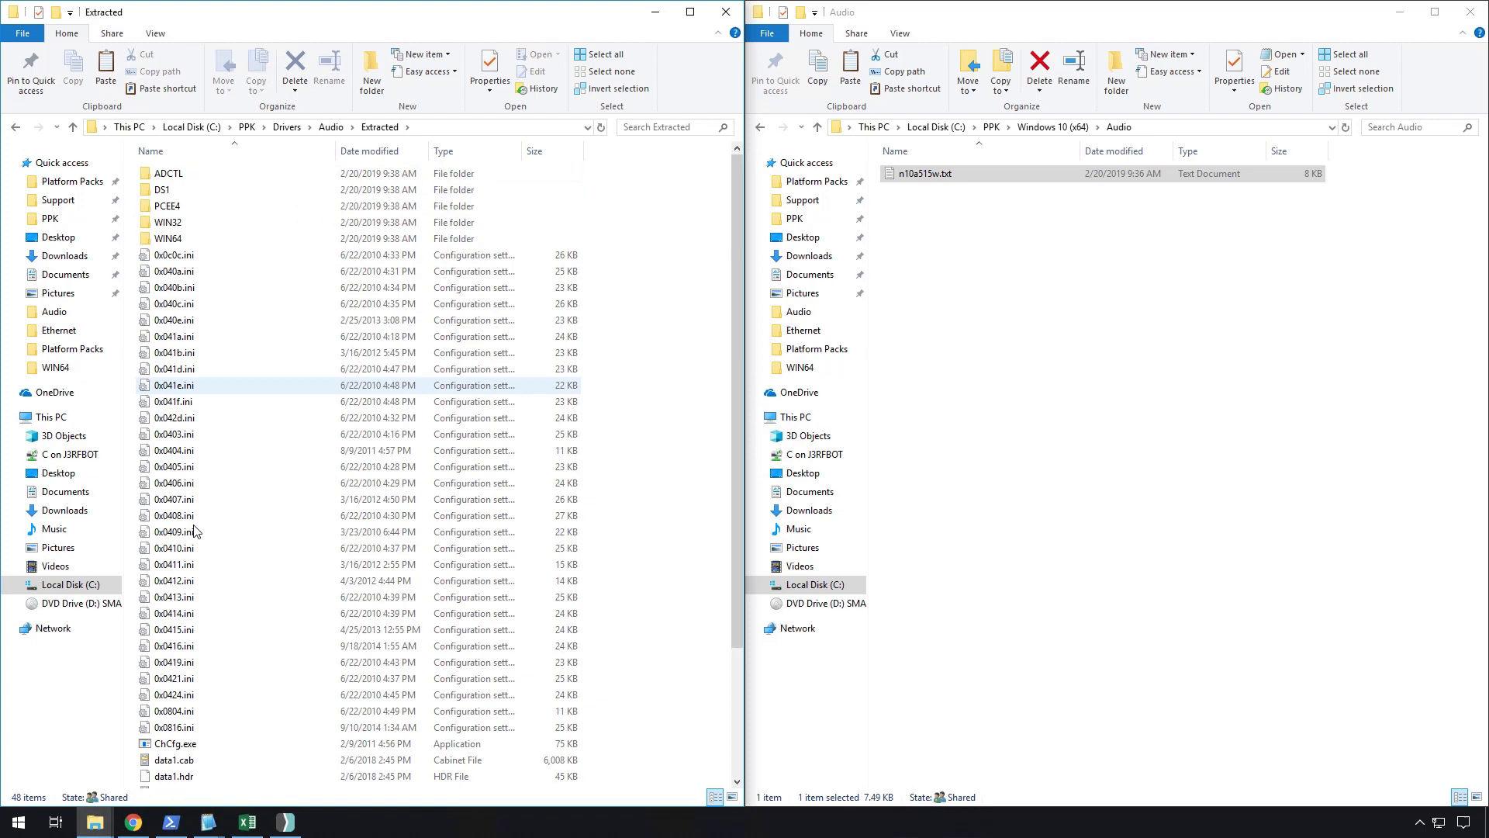
double_click(185, 239)
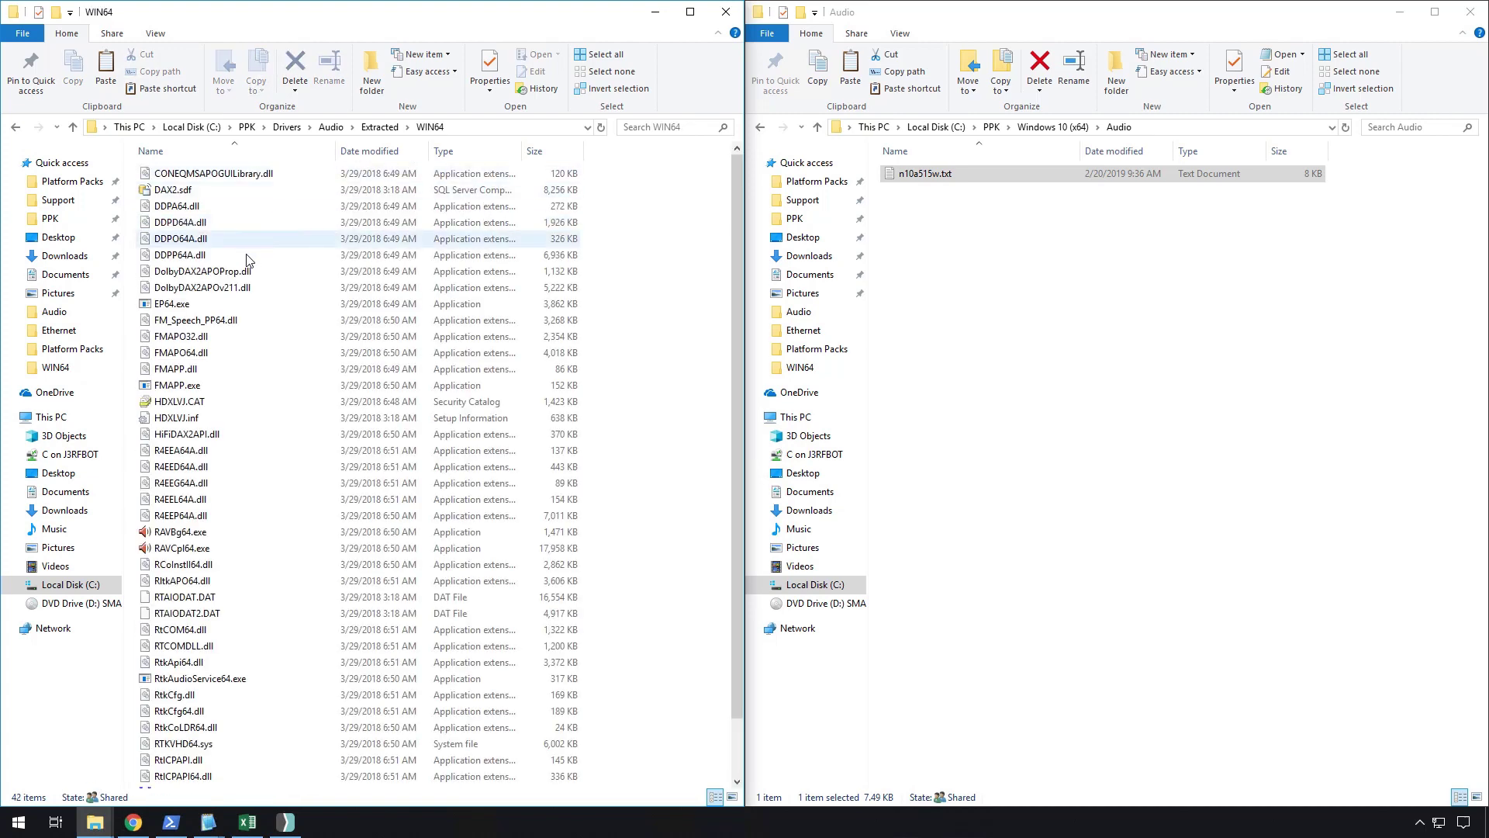
scroll(217, 706, "down", 2)
scroll(233, 756, "up", 2)
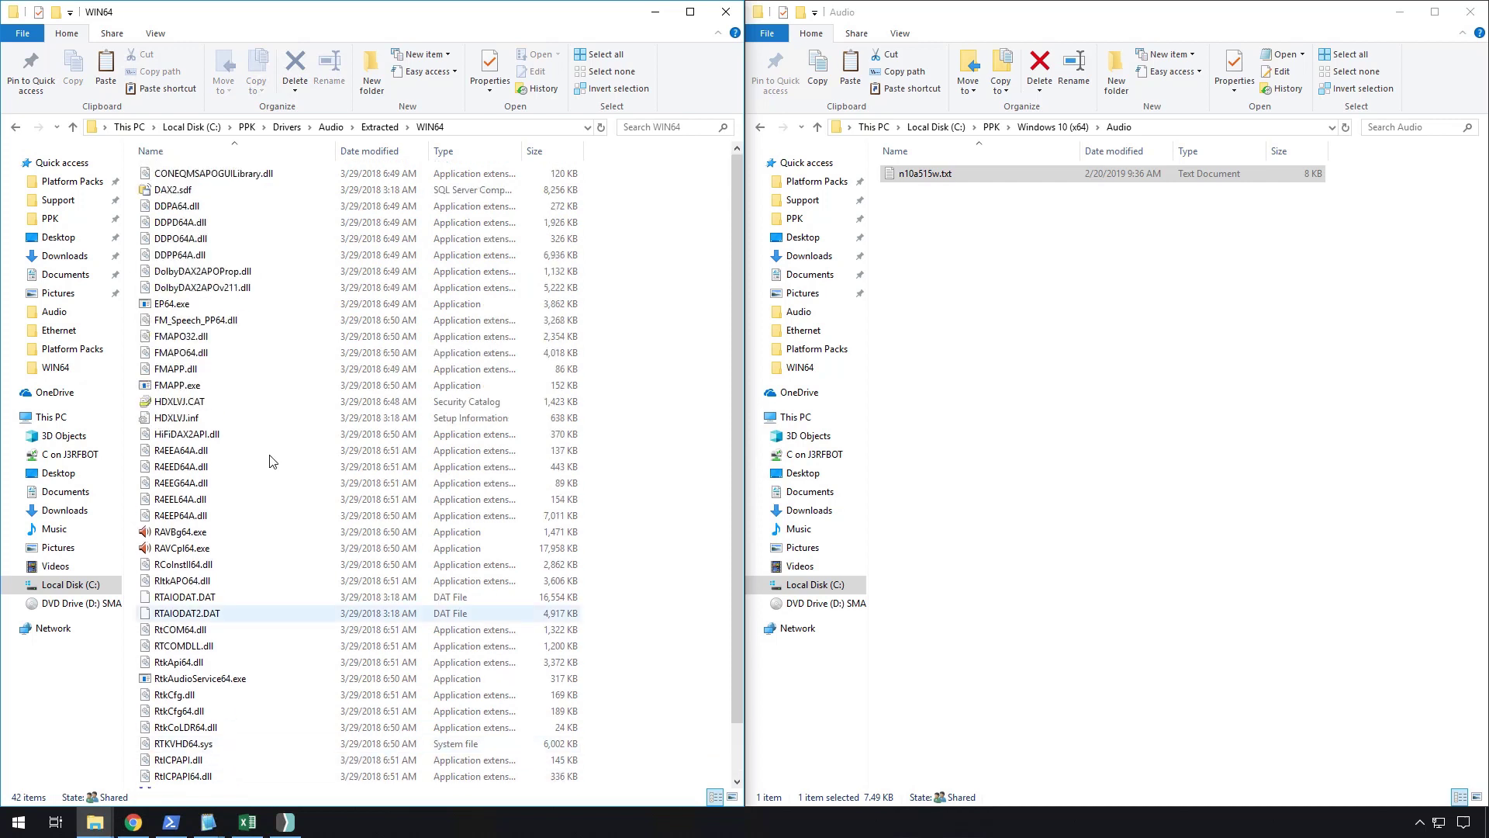
left_click(198, 419)
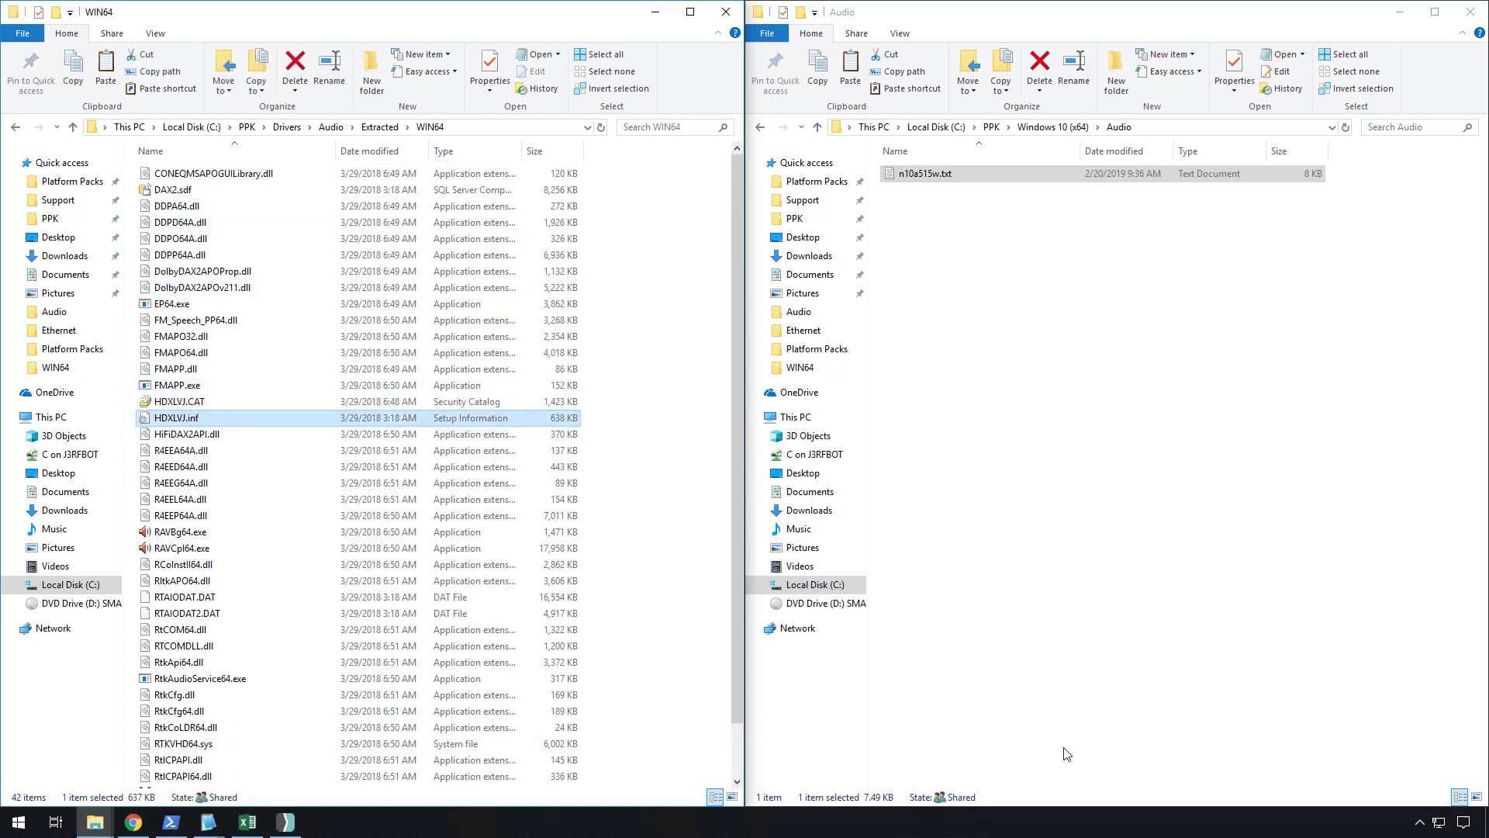
Minimize the wmi.txt notes, open HDXLVJ.inf in Notepad2, and also select HDXLVJ.CAT
left_click(208, 823)
left_click(189, 764)
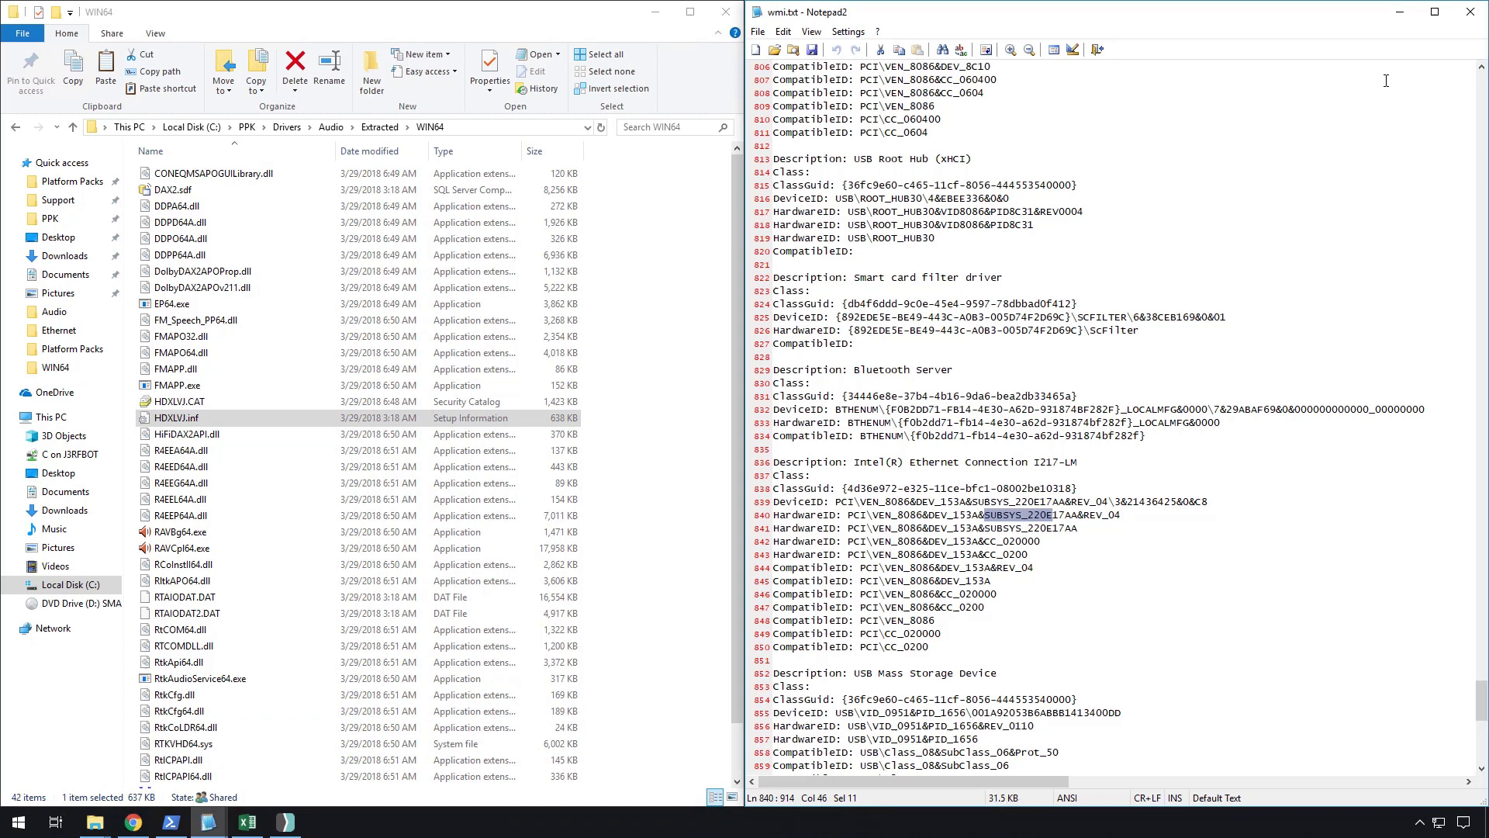
left_click(1400, 12)
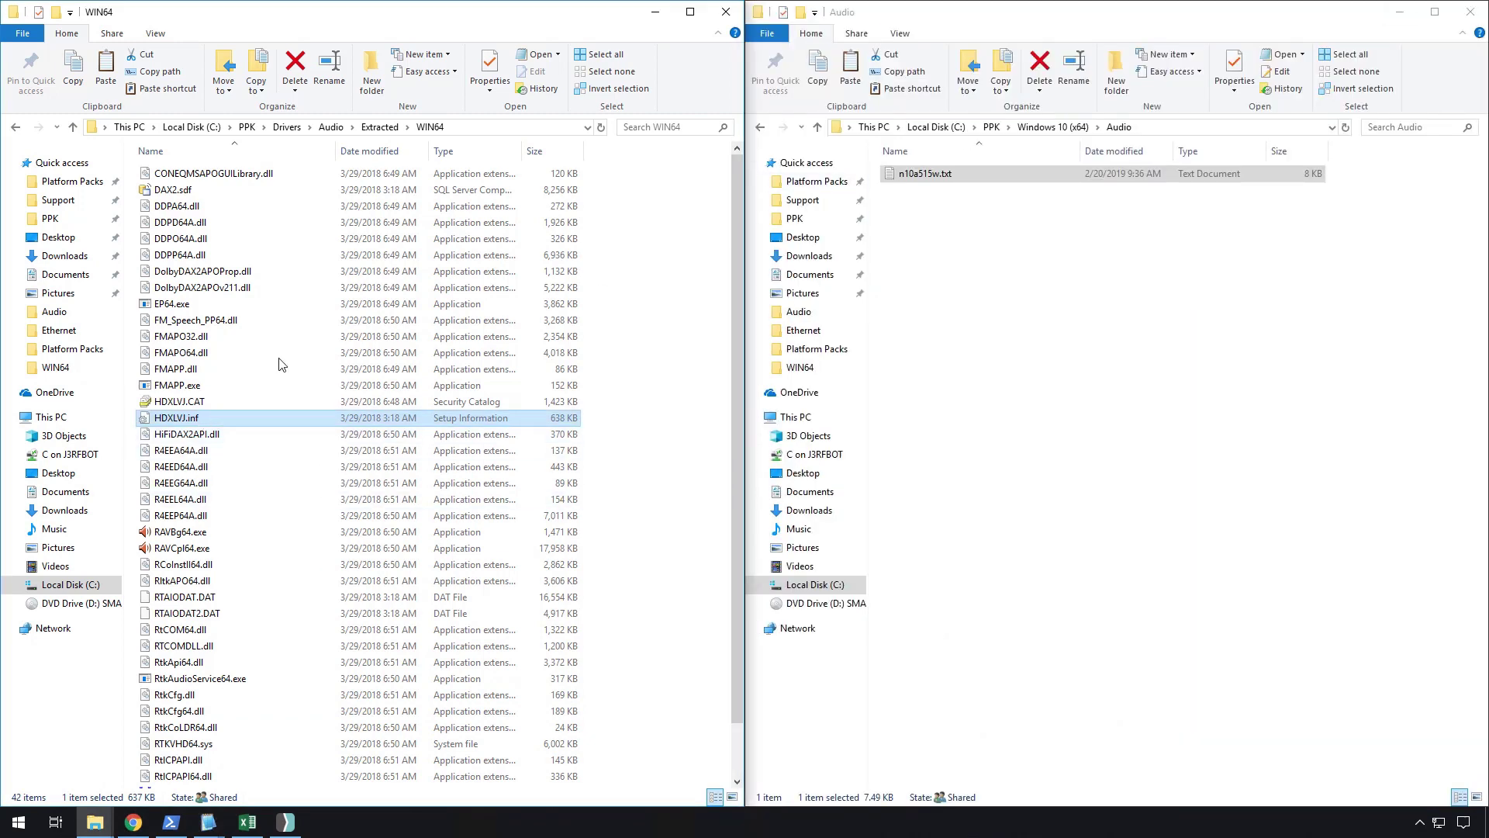
double_click(199, 419)
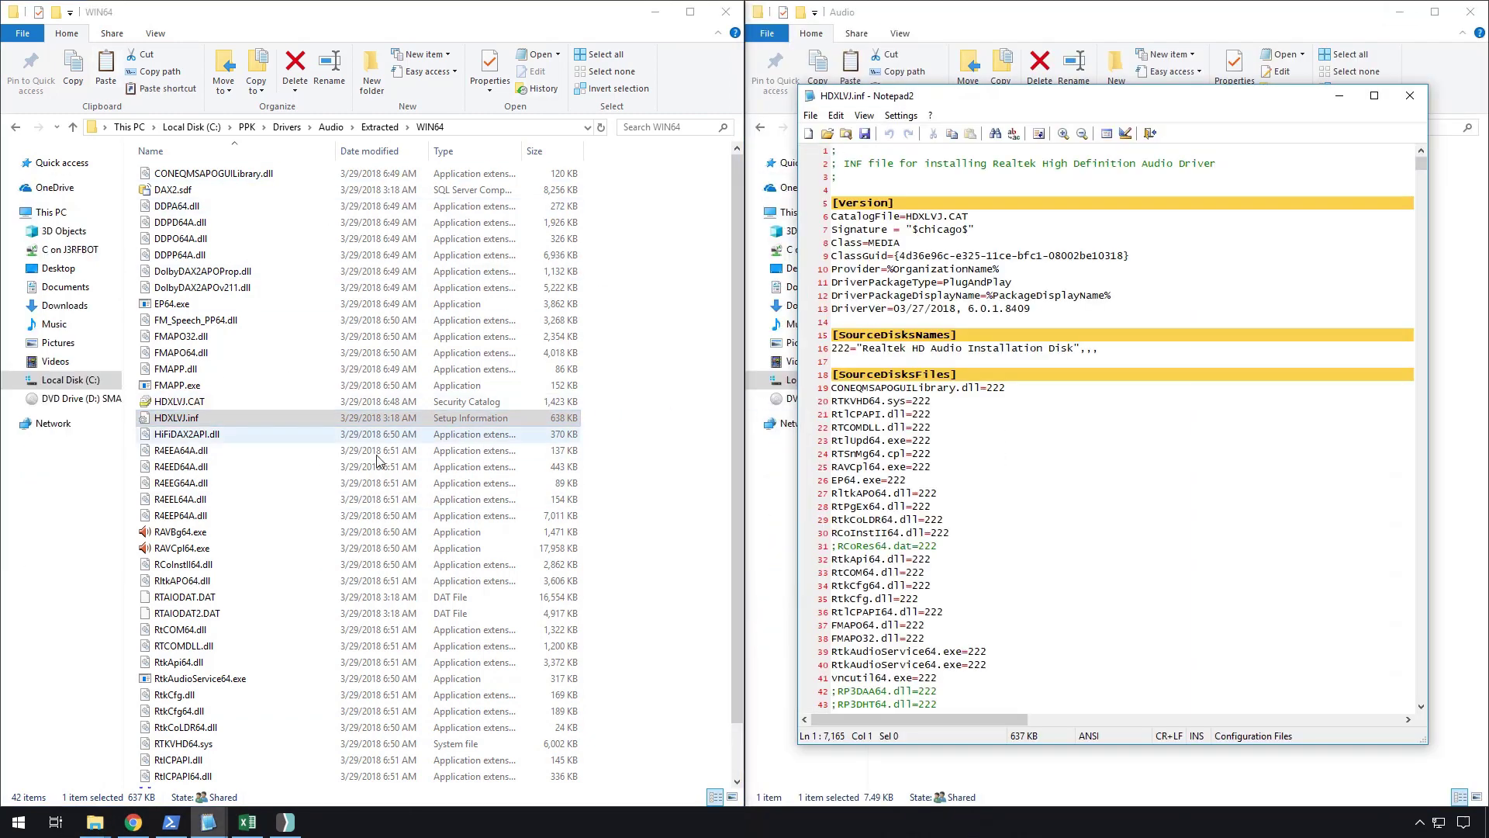
scroll(243, 539, "down", 1)
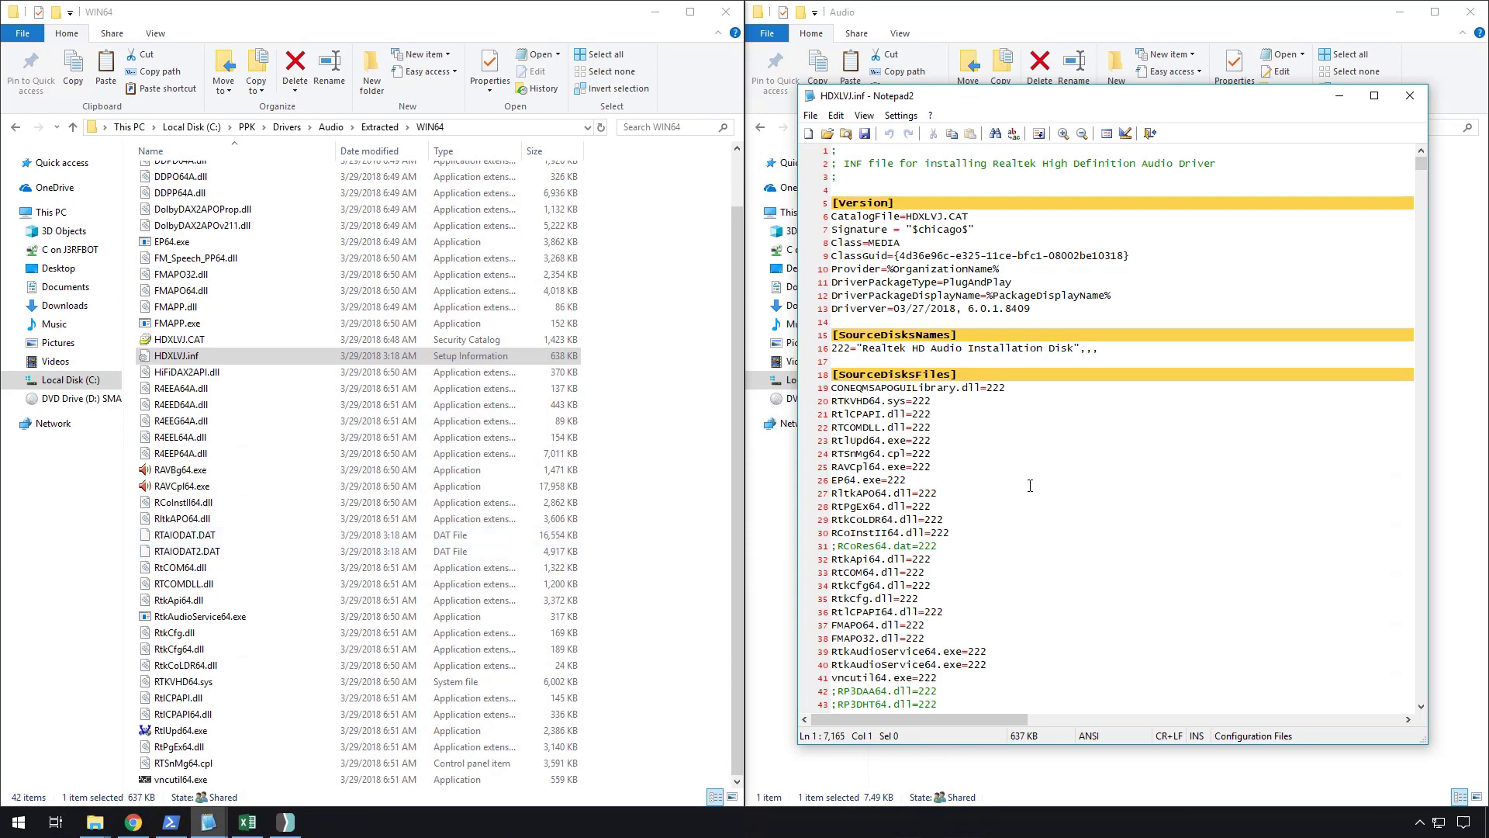
left_click(232, 339, "ctrl")
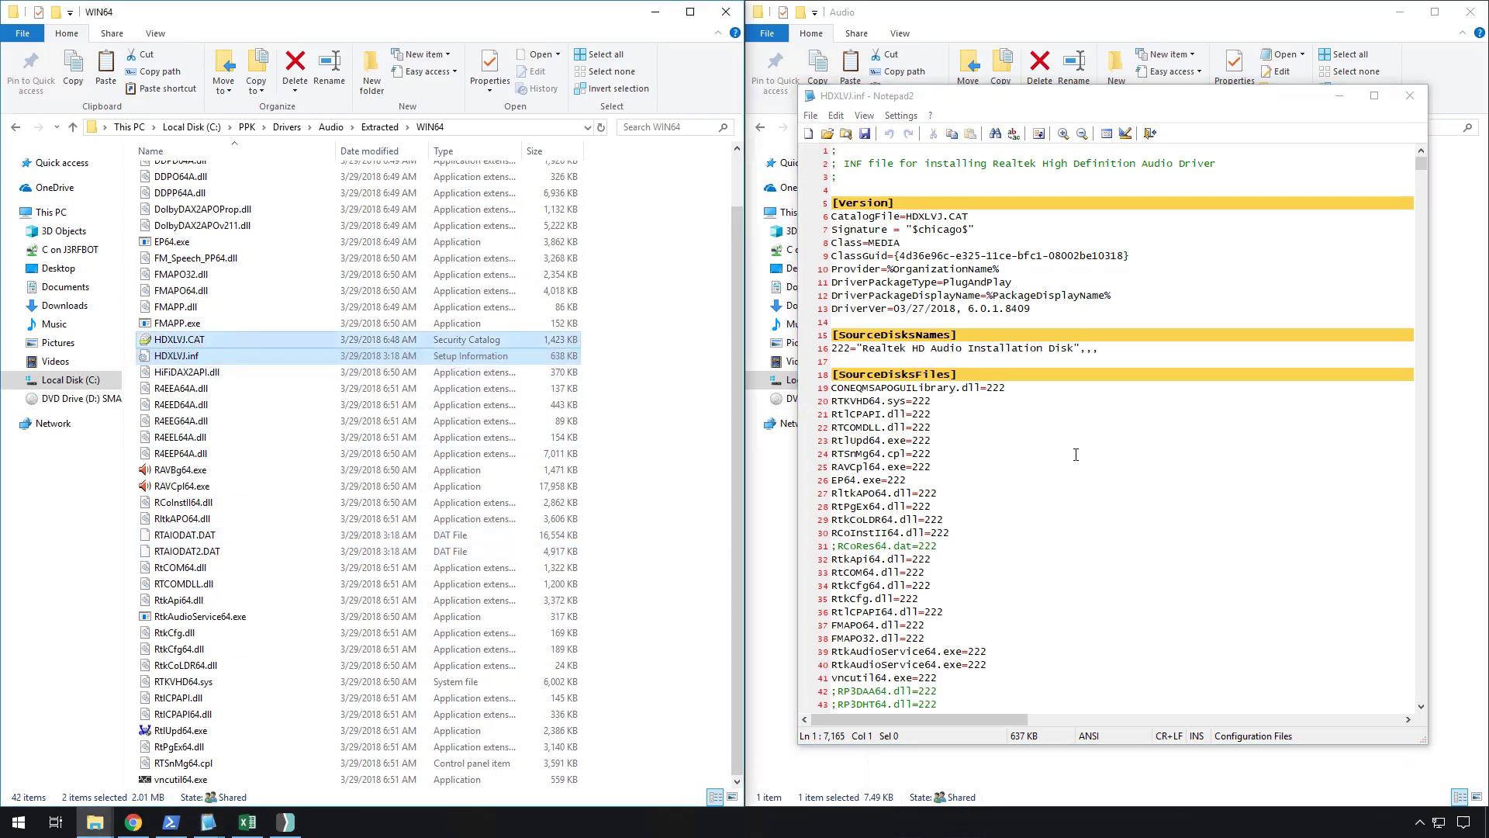
Select every file entry under HDXLVJ.inf's [SourceDisksFiles] section, lines 19–62
scroll(1104, 476, "down", 2)
left_click_drag(953, 299, 833, 297)
left_click(960, 368)
scroll(876, 320, "down", 6)
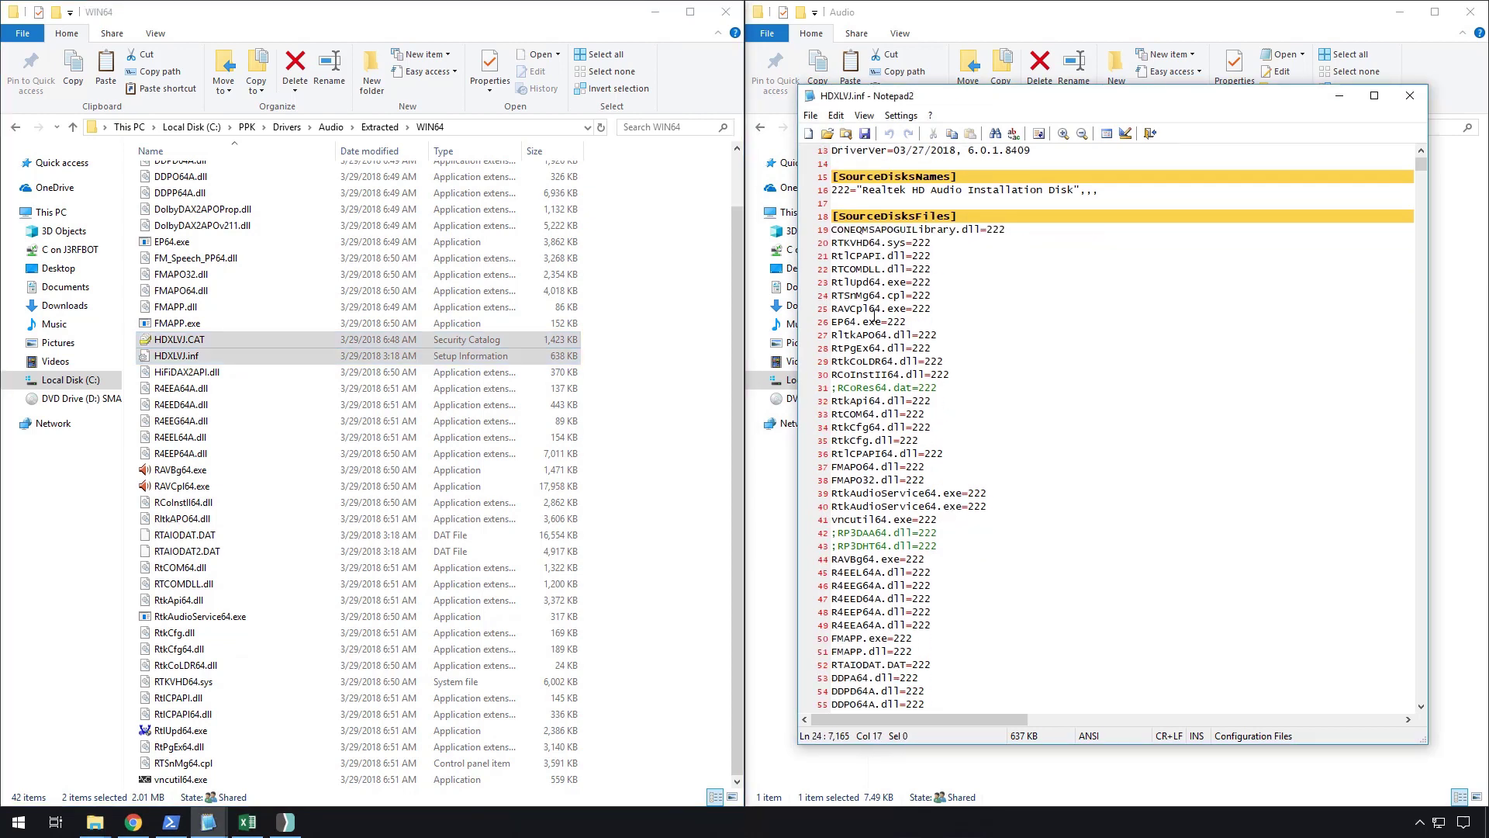
scroll(883, 357, "up", 5)
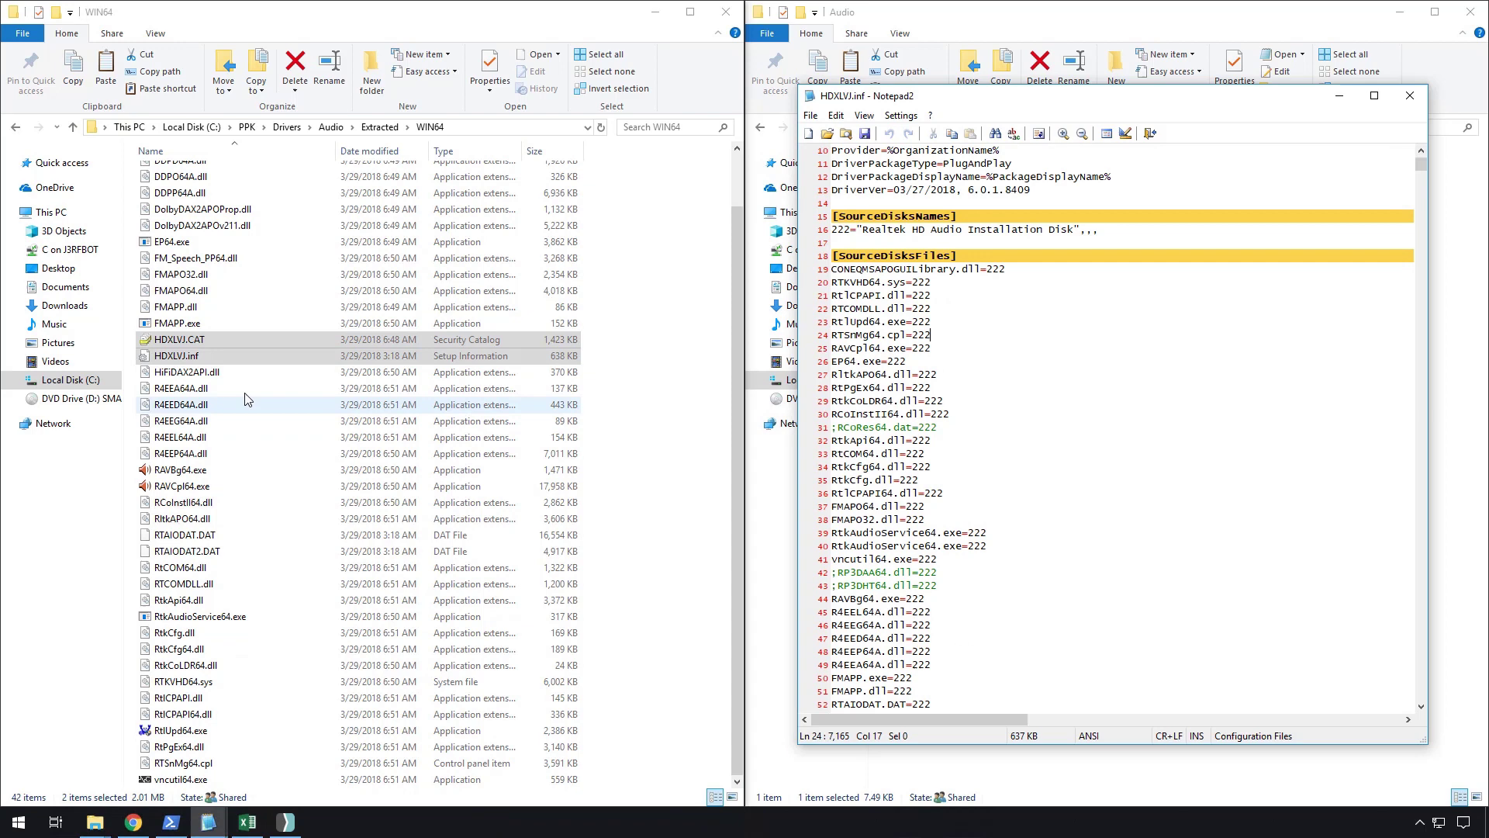
left_click(513, 31)
left_click(1021, 422)
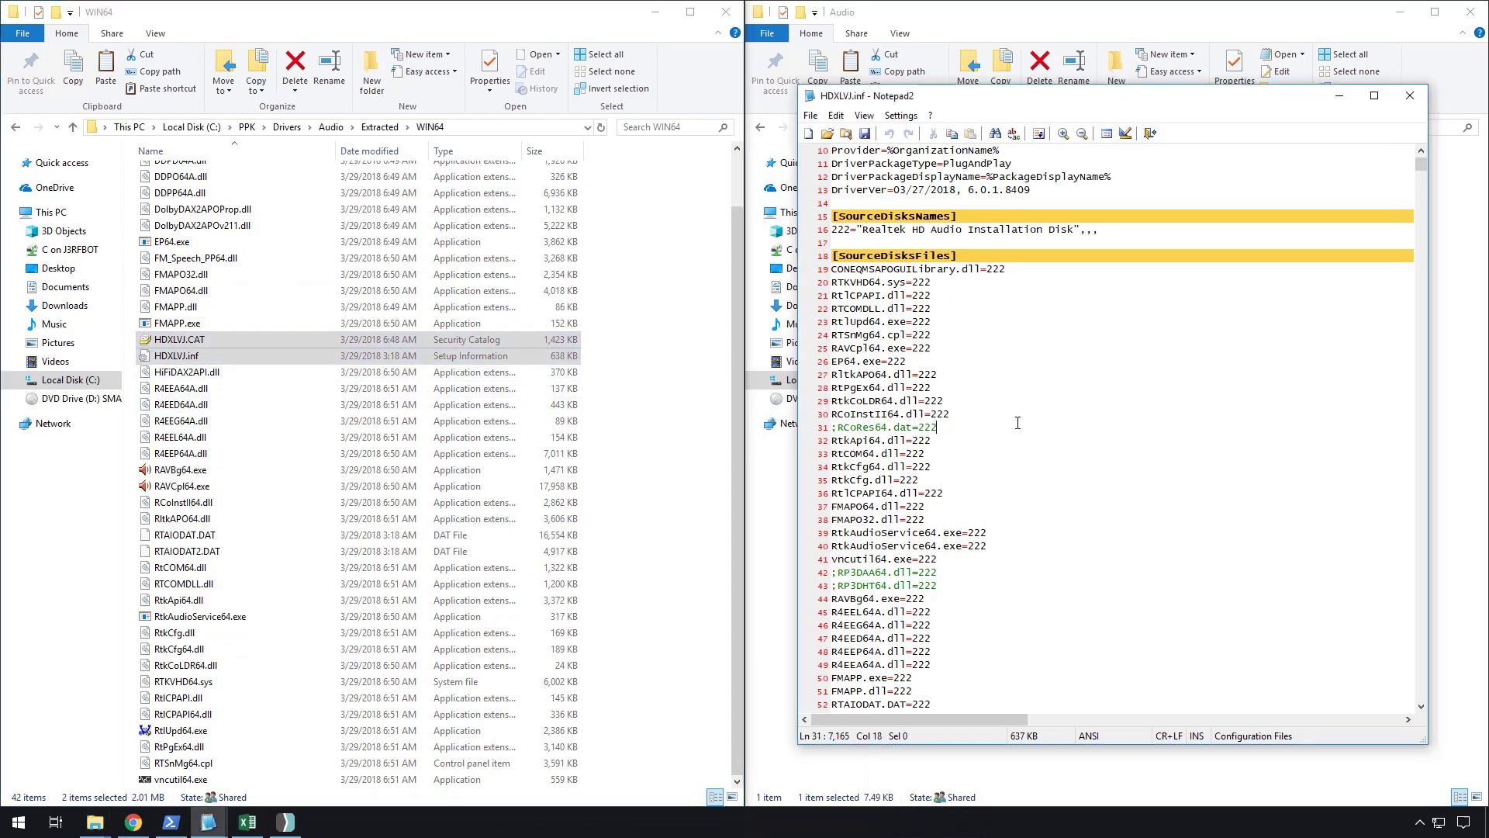
scroll(1016, 421, "down", 2)
scroll(1011, 420, "up", 1)
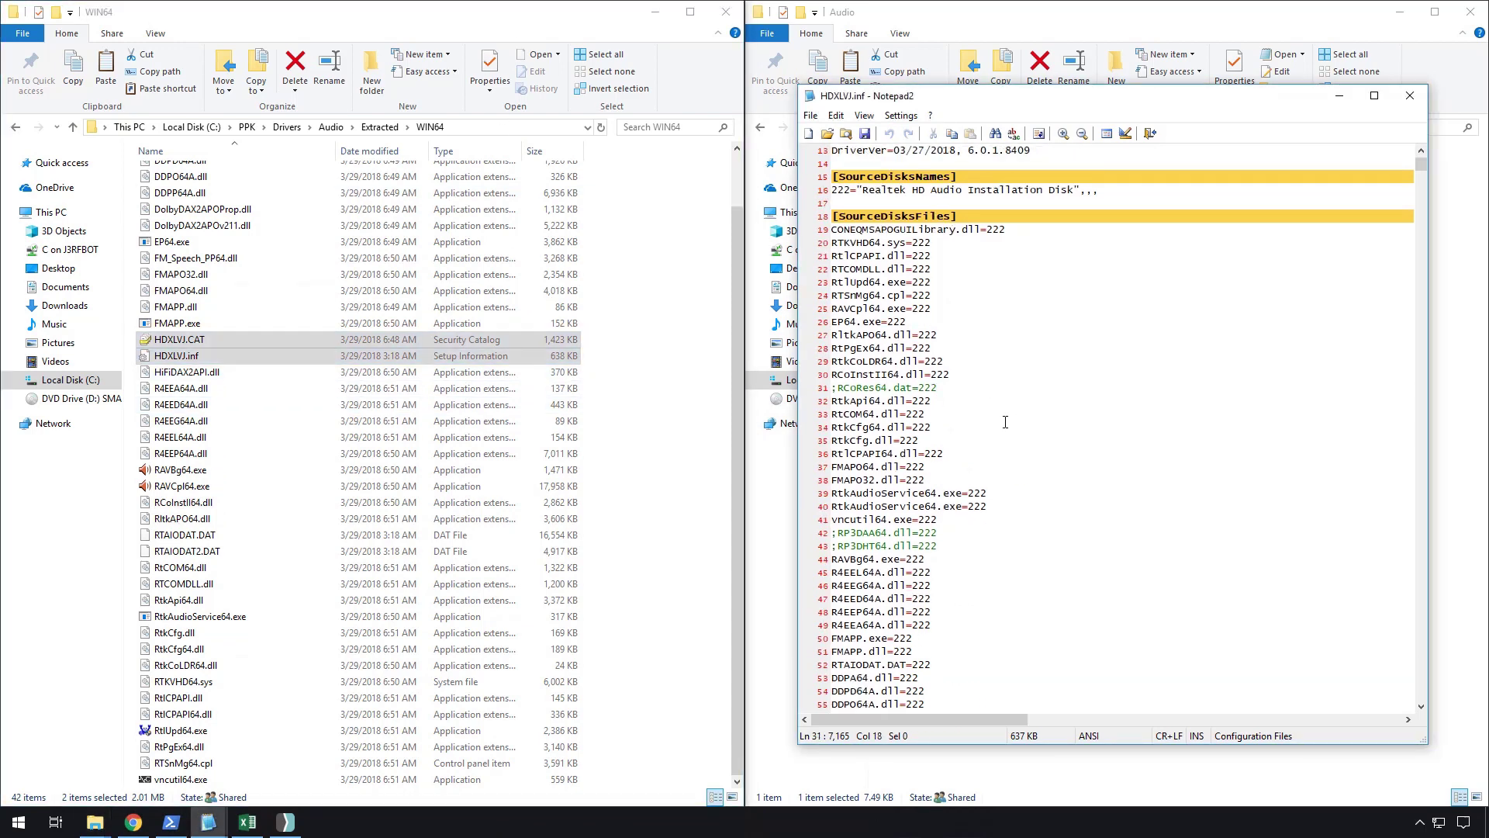
scroll(1006, 422, "down", 4)
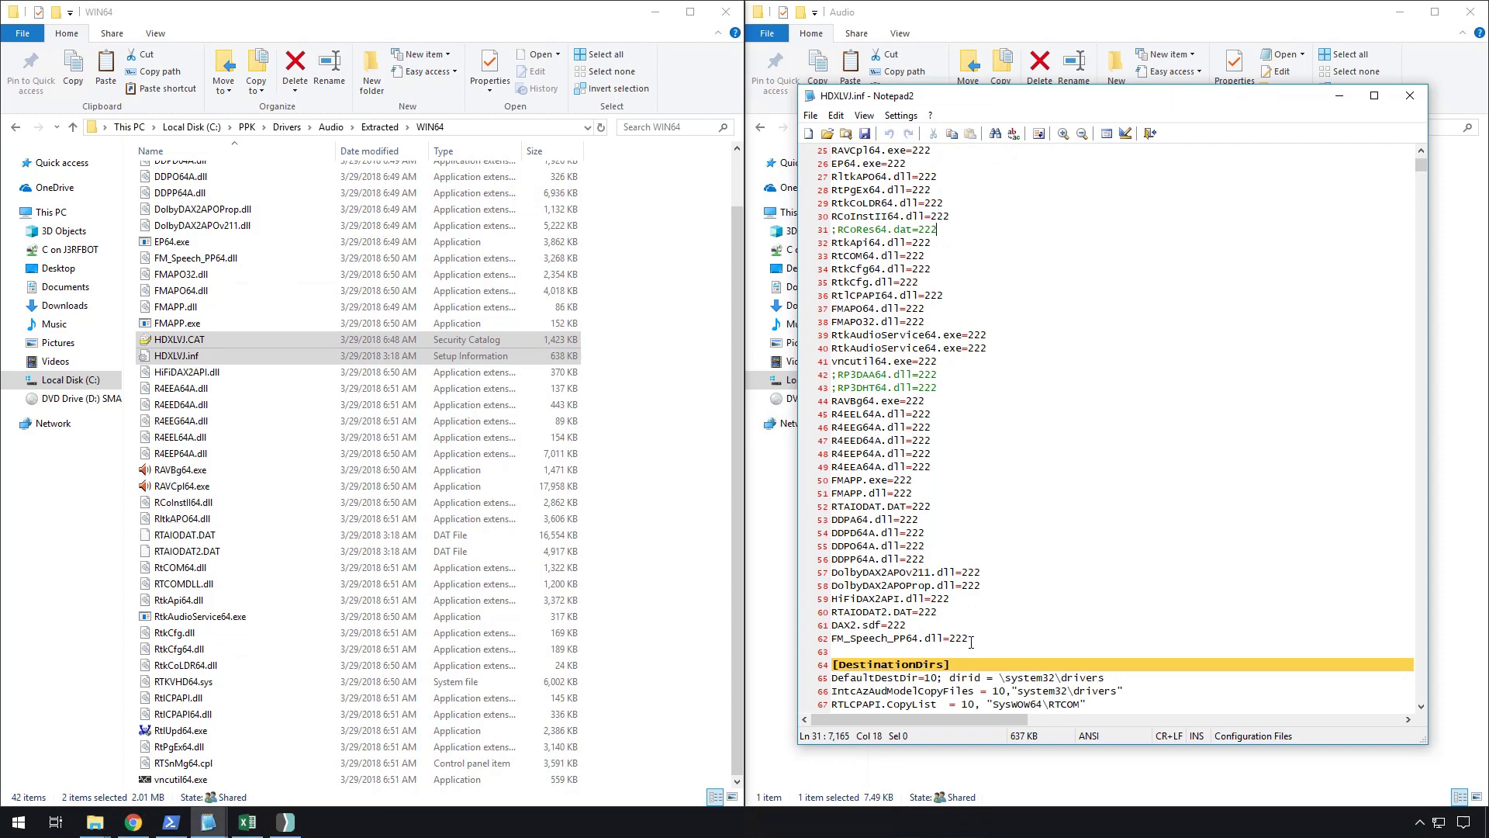
left_click_drag(971, 642, 799, 187)
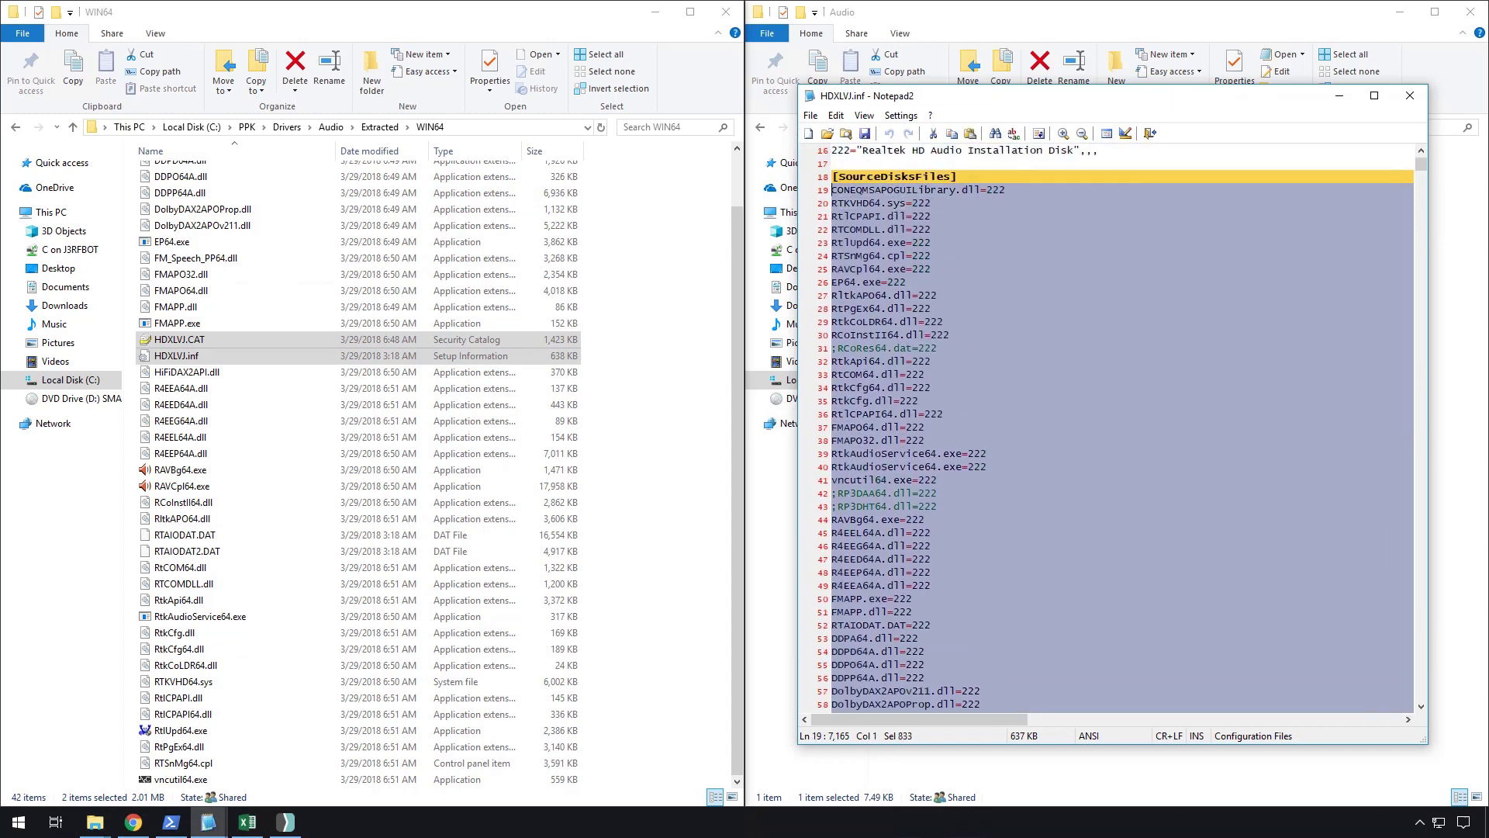
Paste the file list into column A of a new Excel workbook and widen the column
left_click(247, 821)
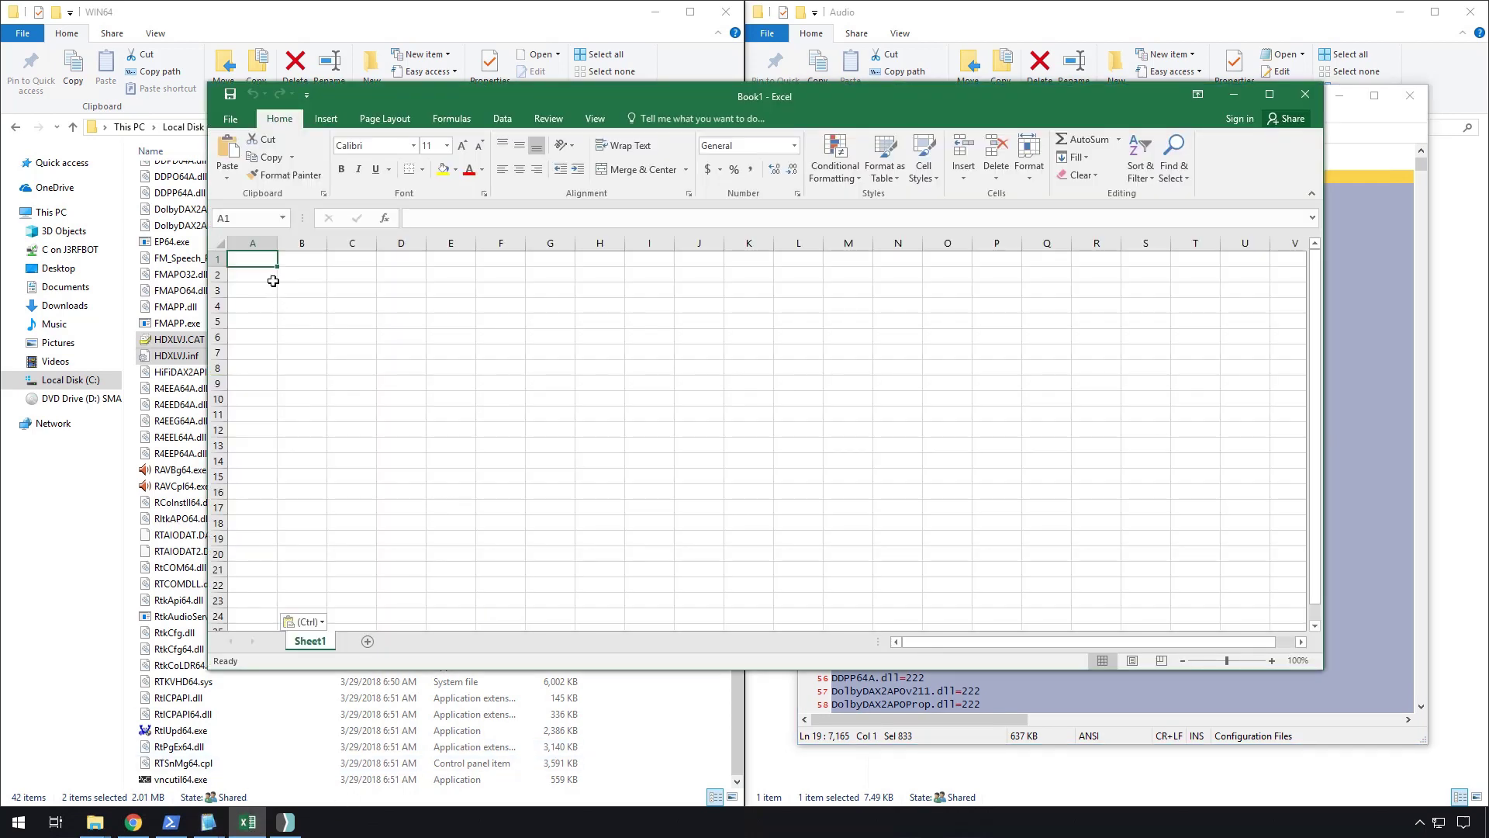
key("ctrl+v")
left_click_drag(277, 243, 417, 251)
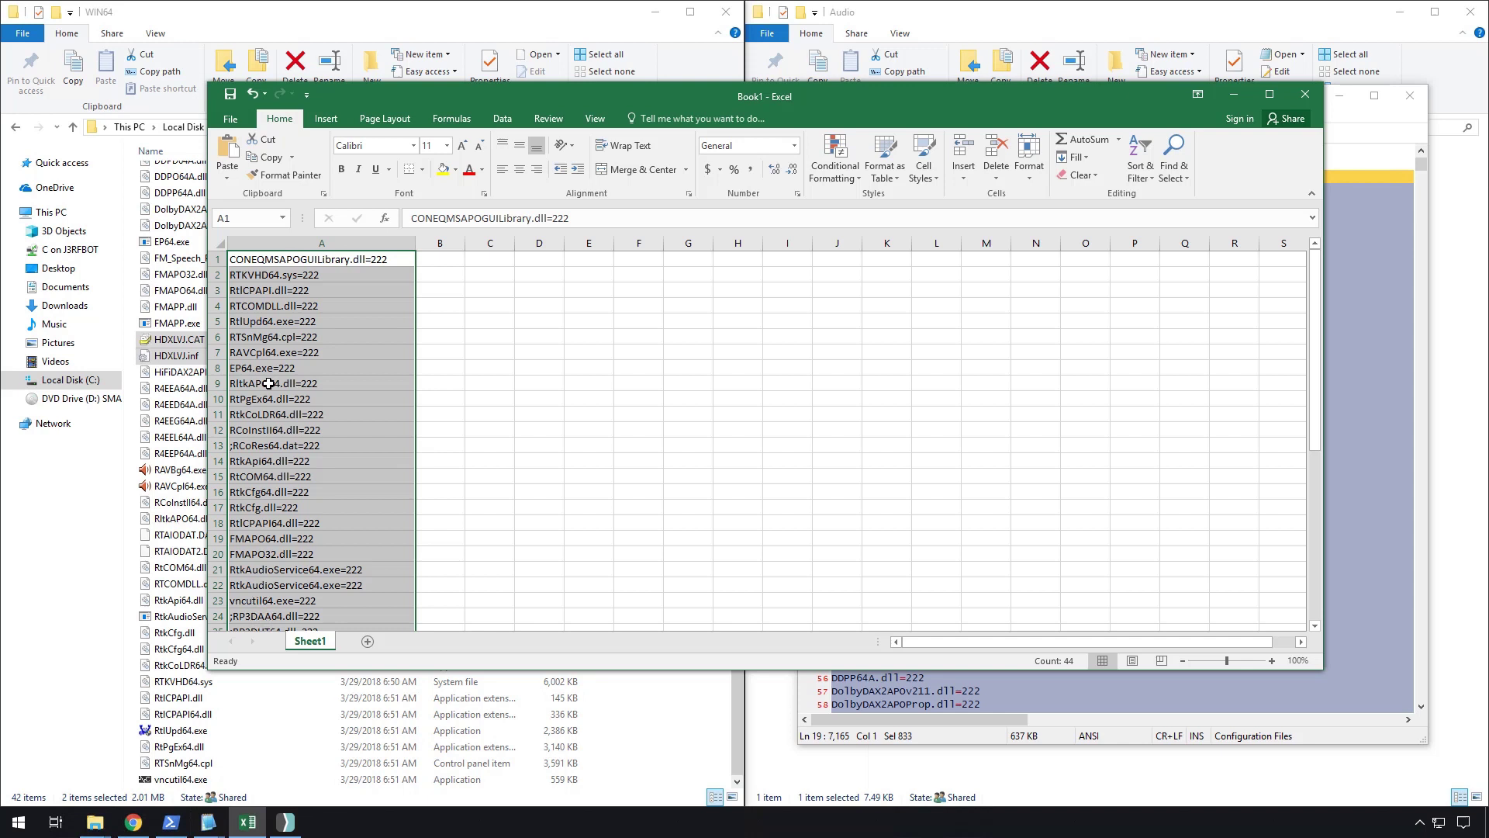
left_click(326, 569)
scroll(325, 567, "down", 2)
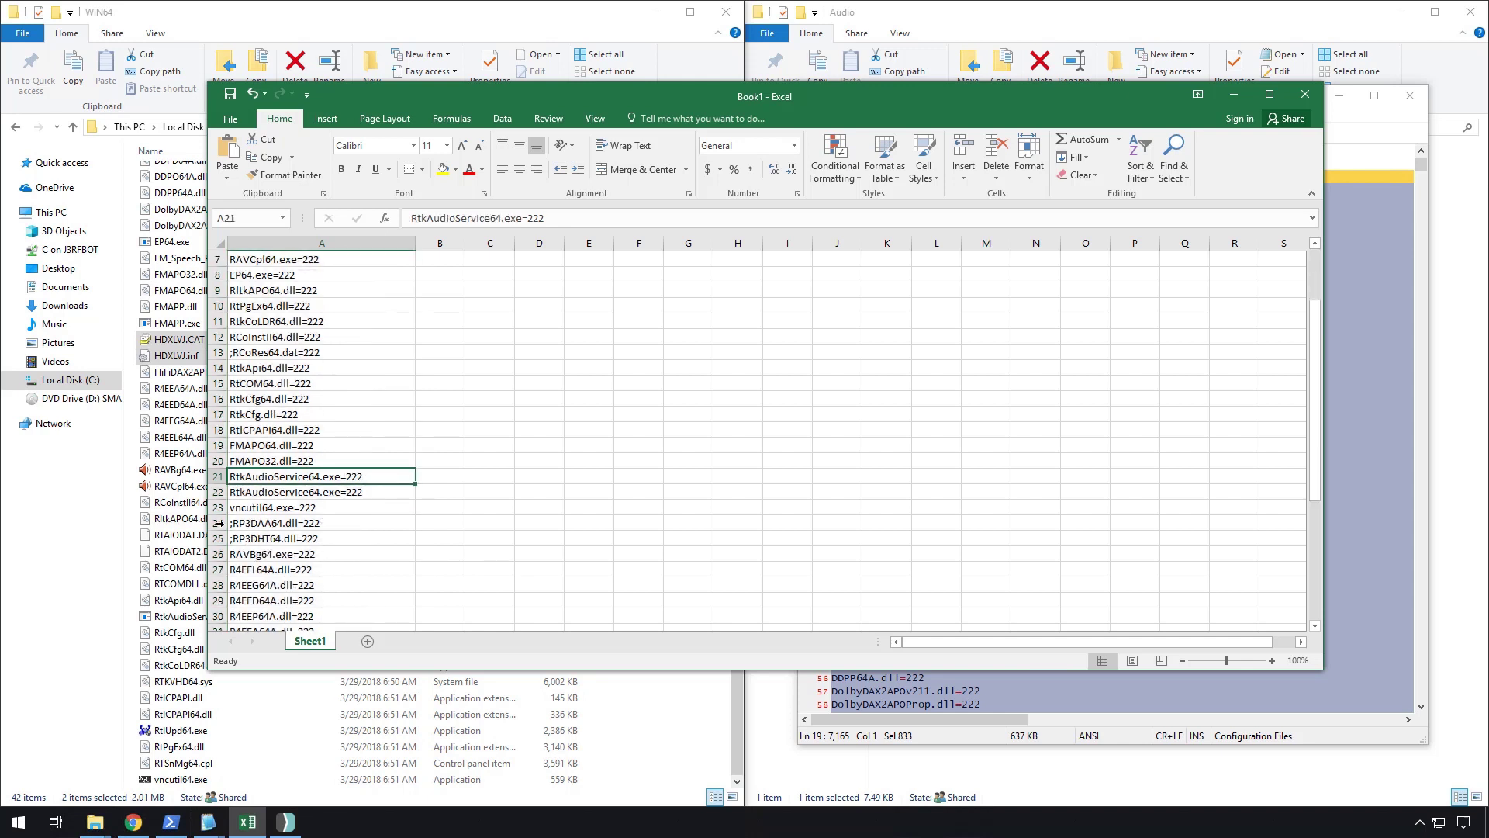
Delete the ;RP3DAA64.dll=222 and ;RP3DHT64.dll=222 rows
left_click(219, 523)
right_click(219, 523)
left_click(267, 659)
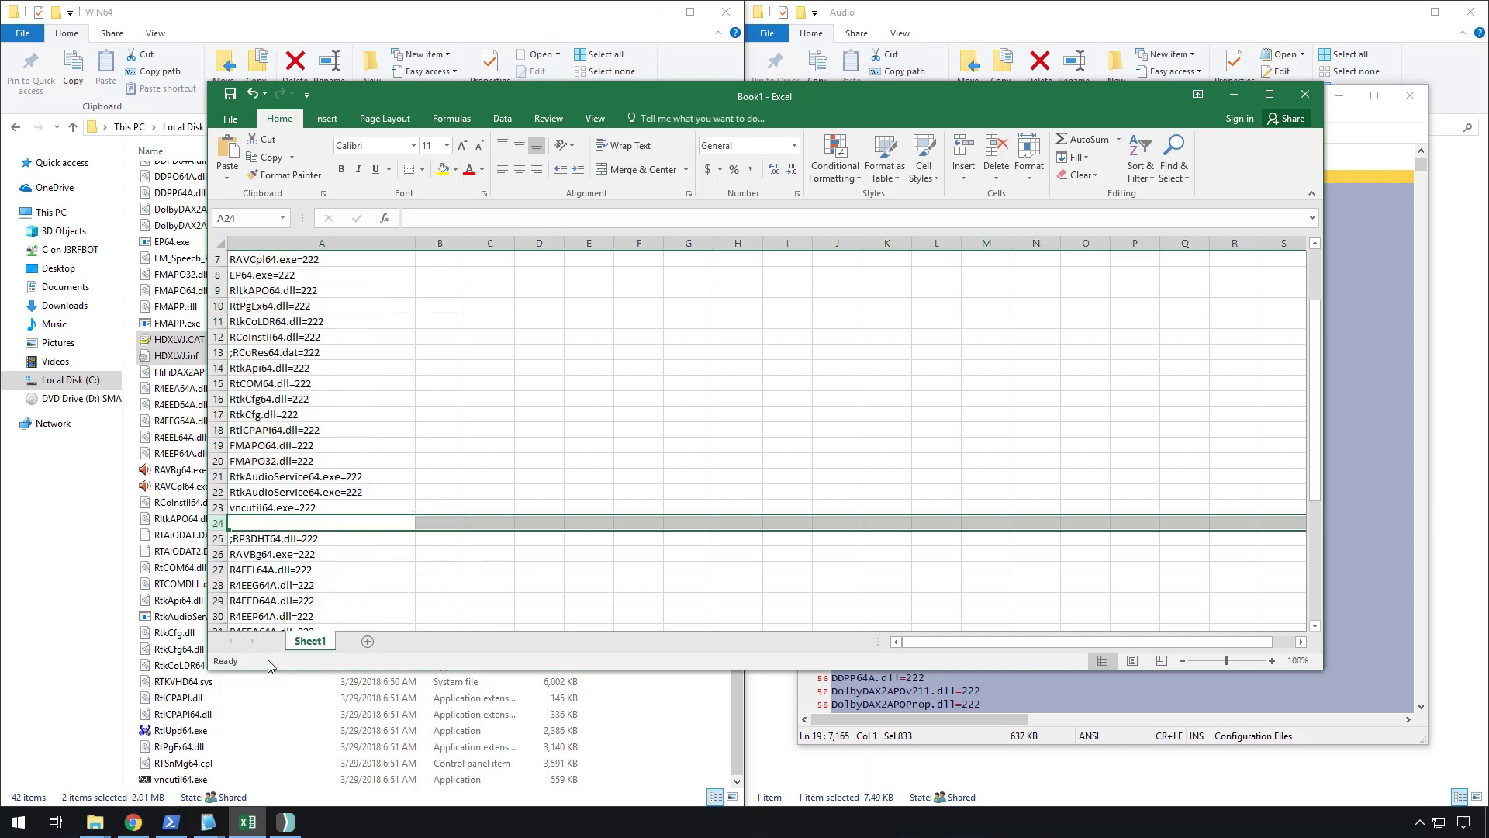
left_click(388, 570)
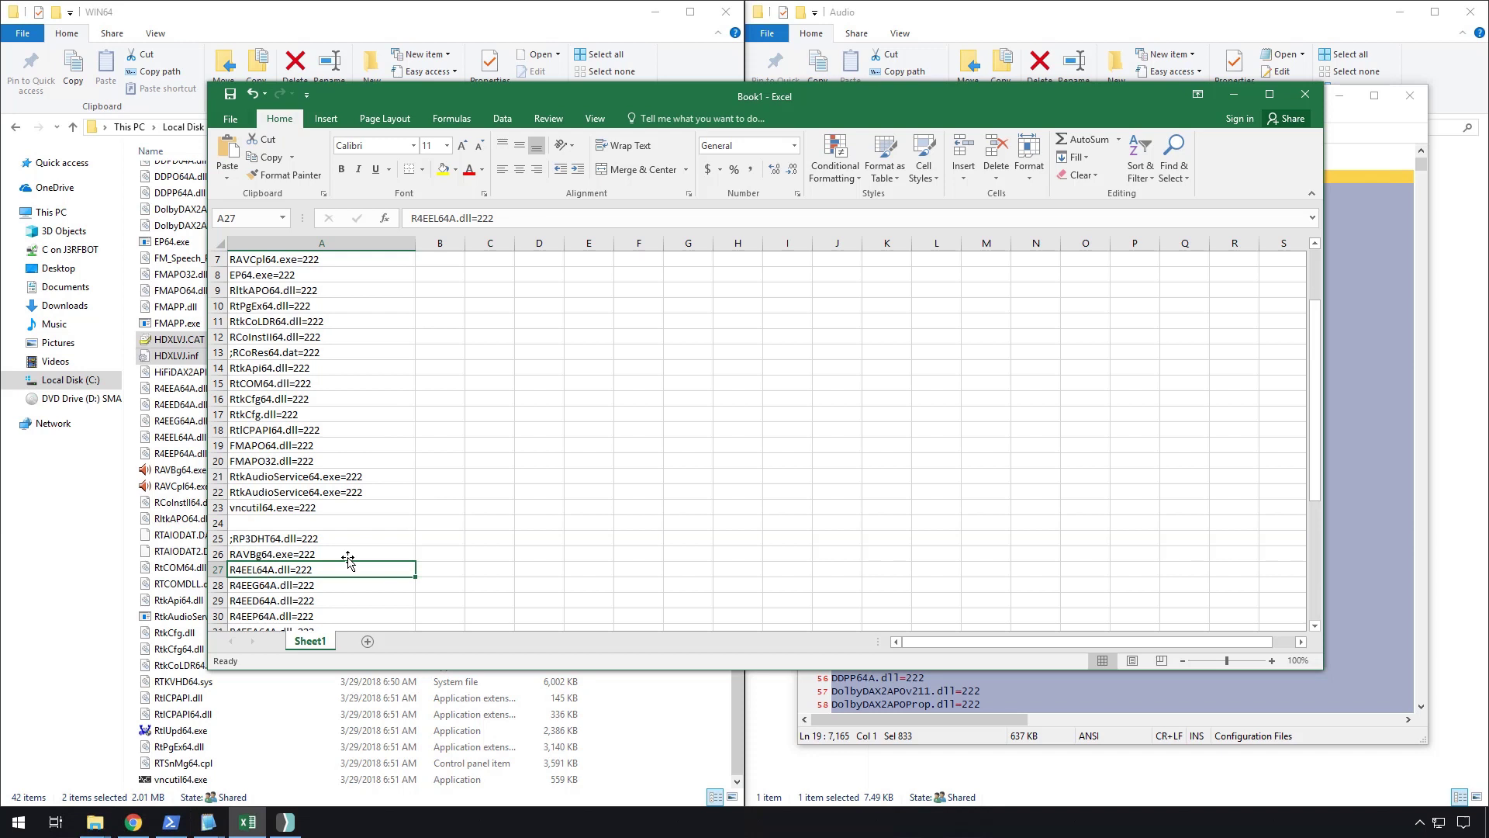
key("ctrl+z")
right_click(215, 521)
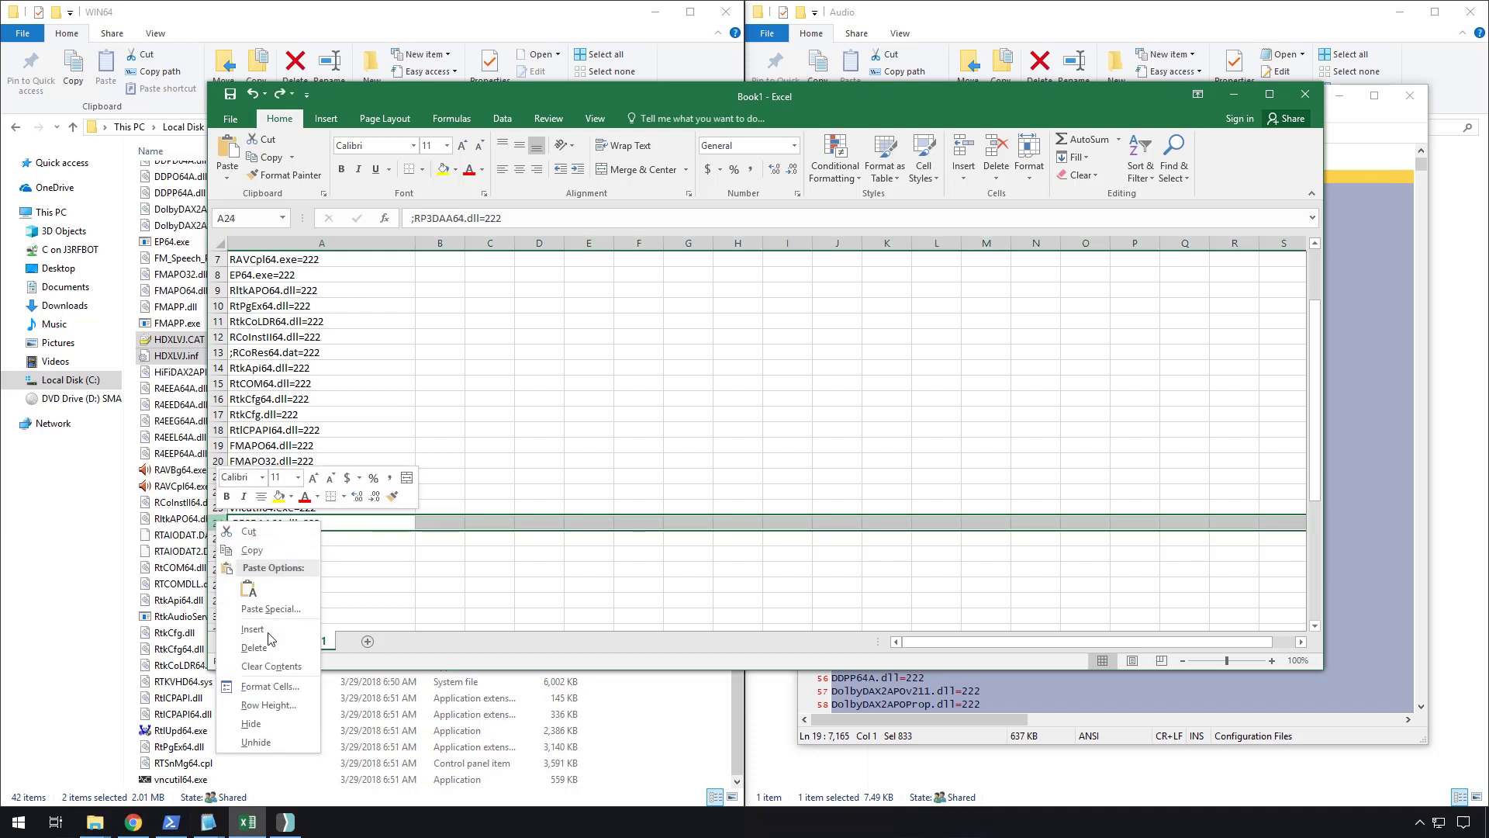
left_click(267, 643)
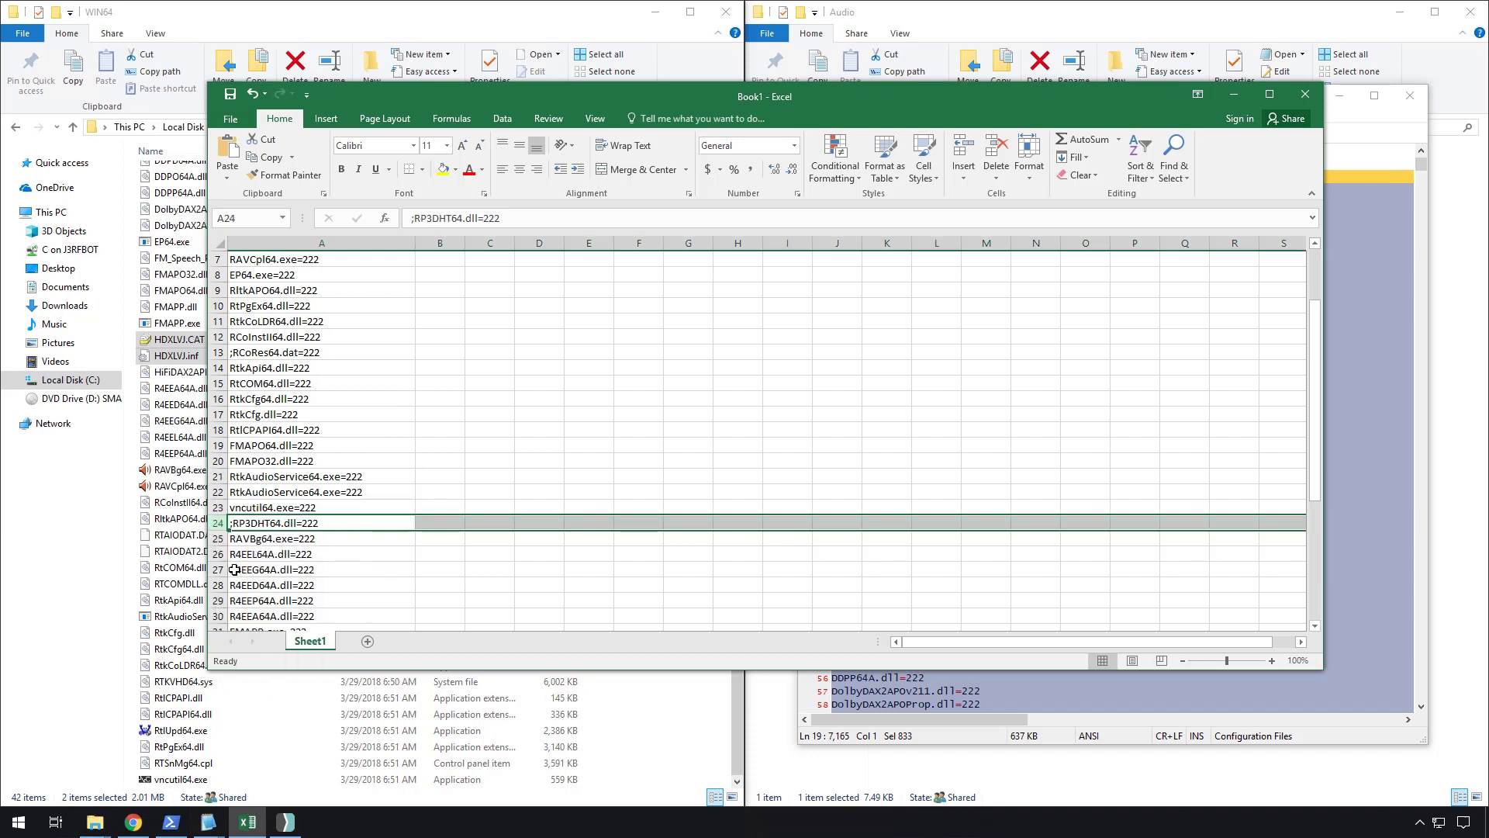
right_click(217, 522)
left_click(267, 651)
Delete the ;RCoRes64.dat=222 row (row 13)
scroll(243, 576, "down", 5)
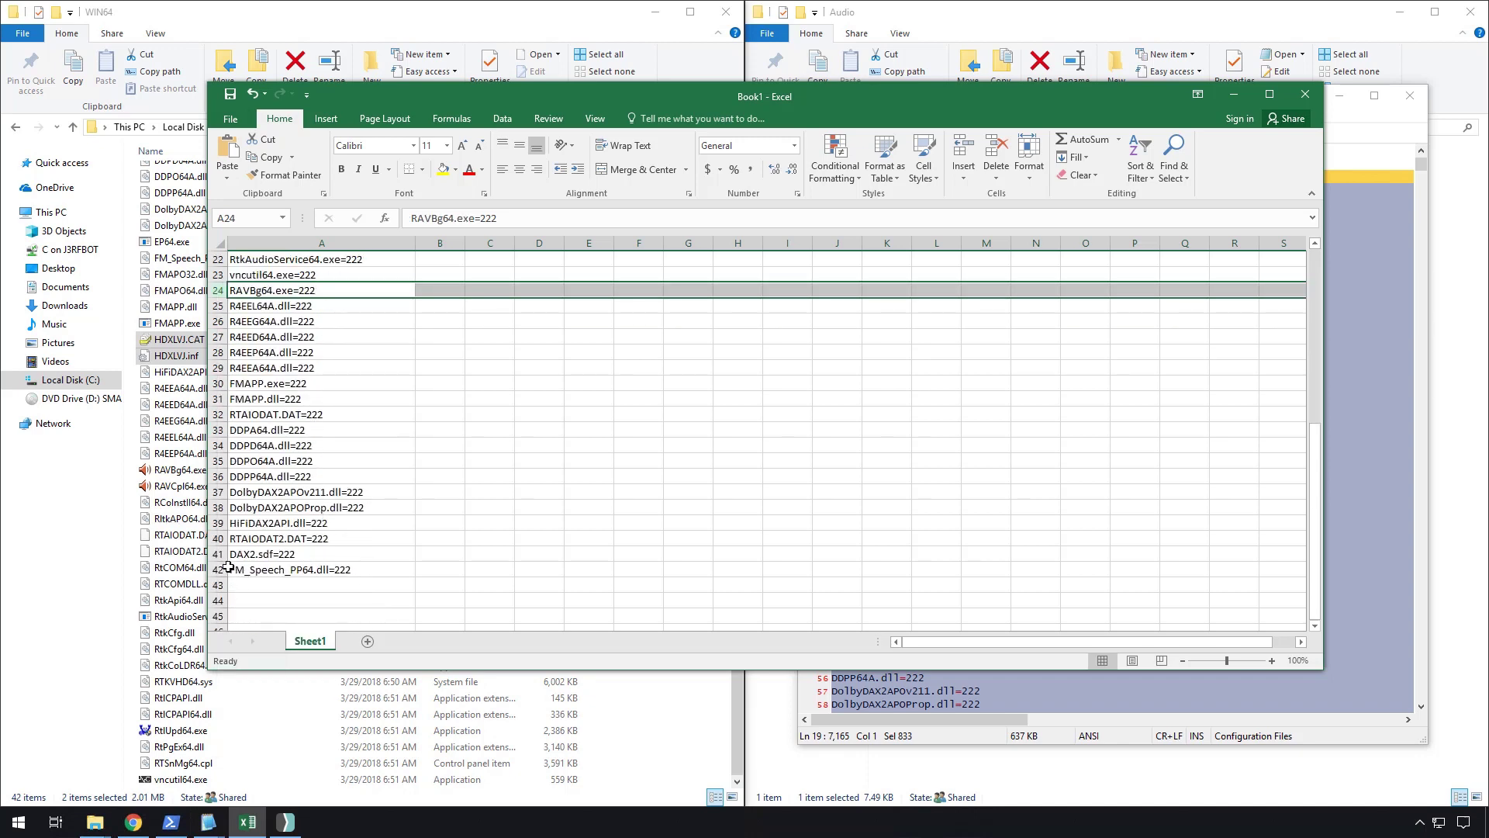
scroll(228, 568, "up", 7)
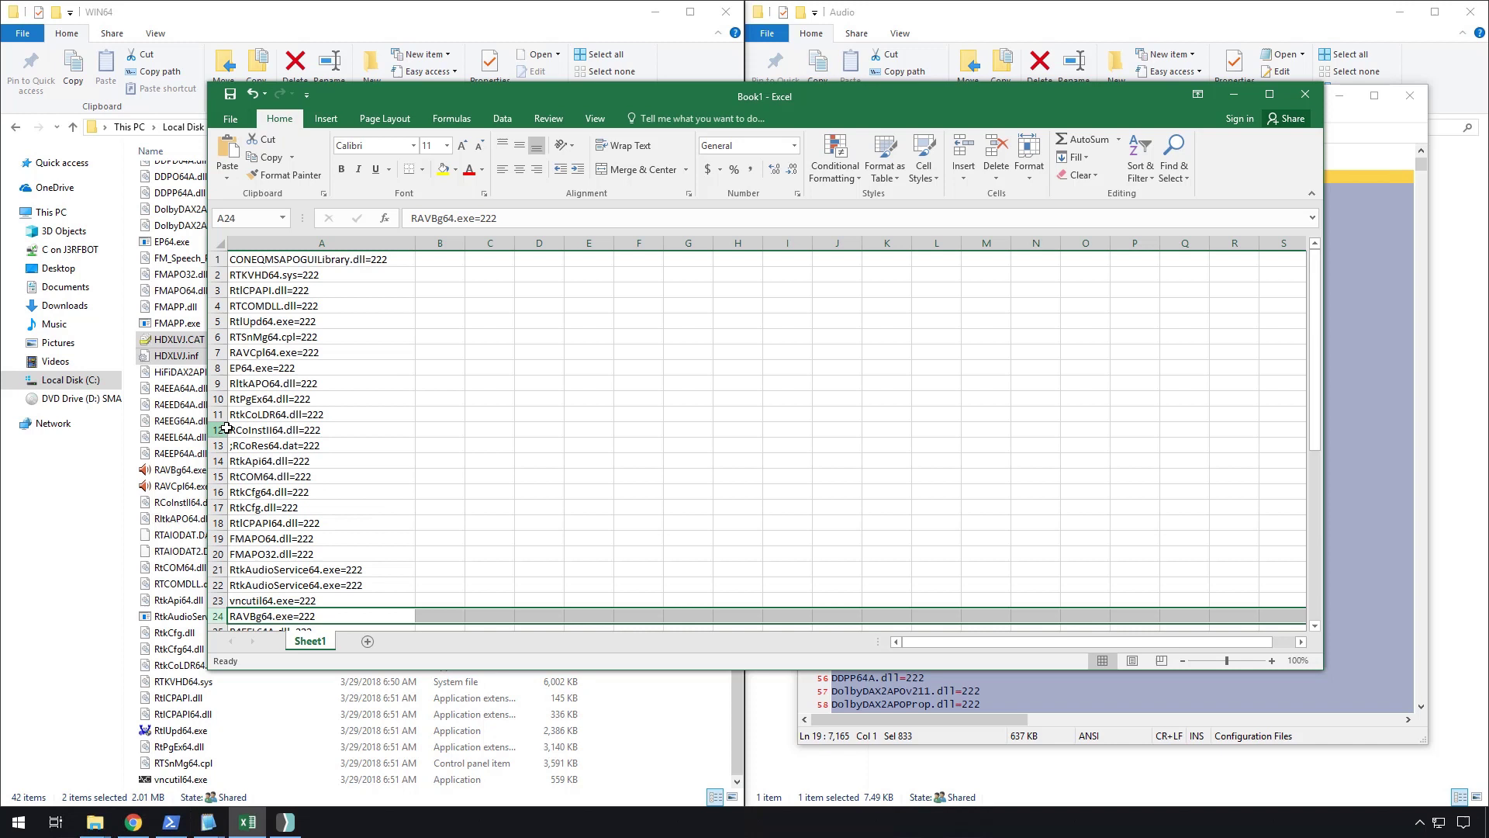
left_click(220, 444)
right_click(222, 445)
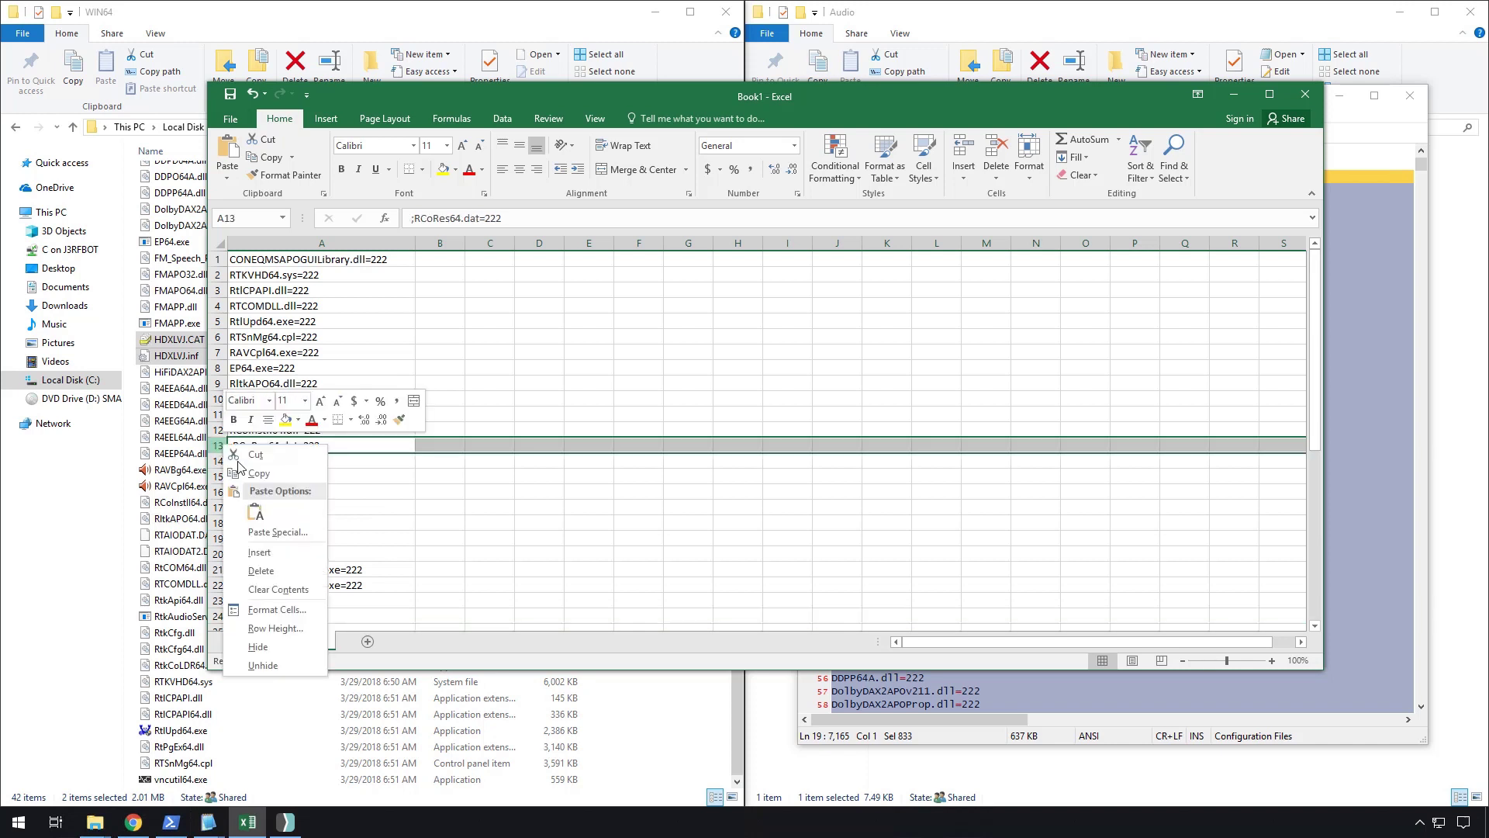
left_click(264, 570)
left_click(458, 366)
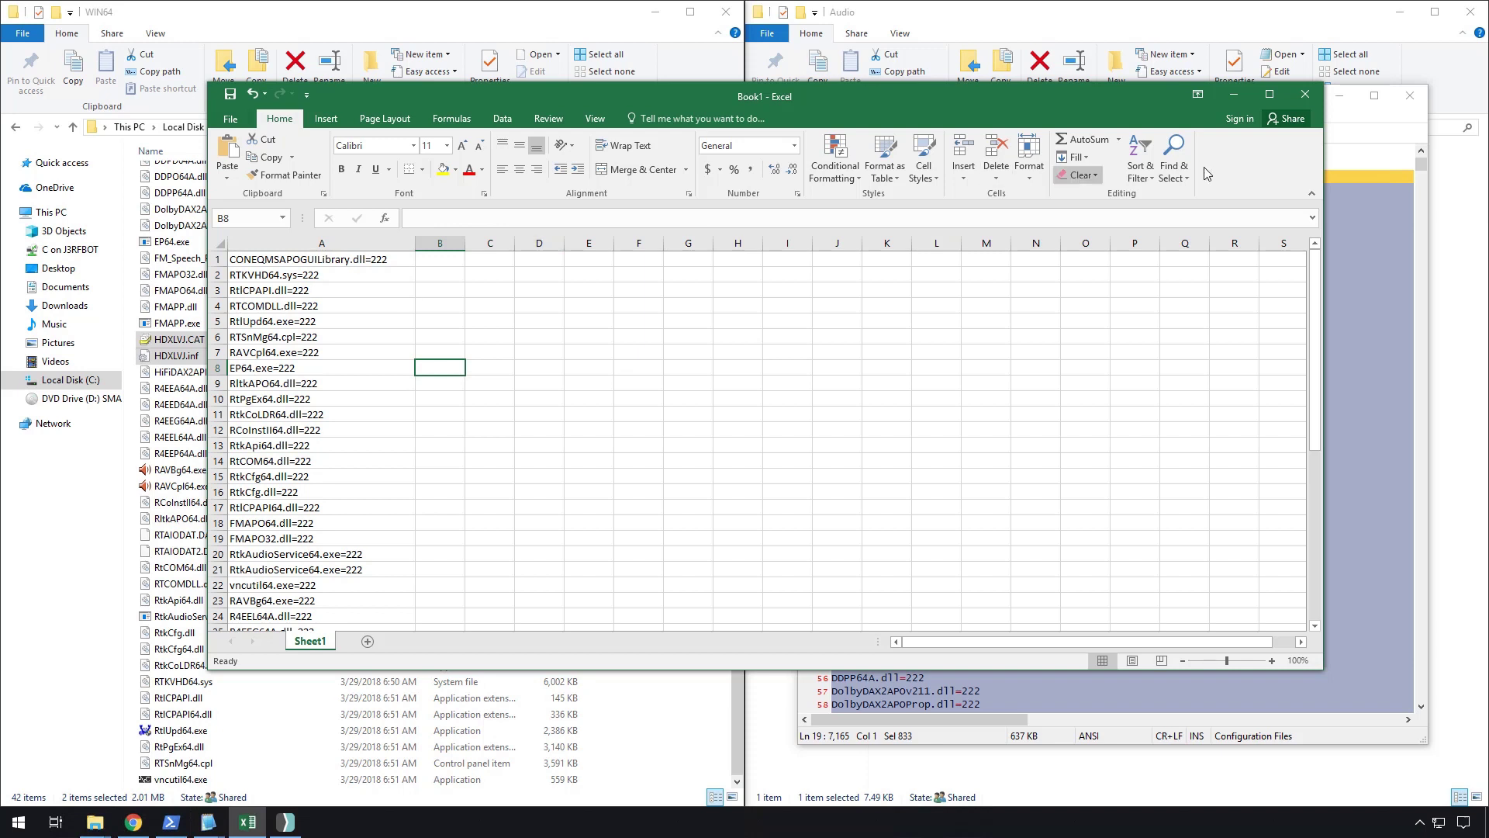
Use Find and Replace to strip '=222' from every file name
left_click(1173, 167)
left_click(1200, 213)
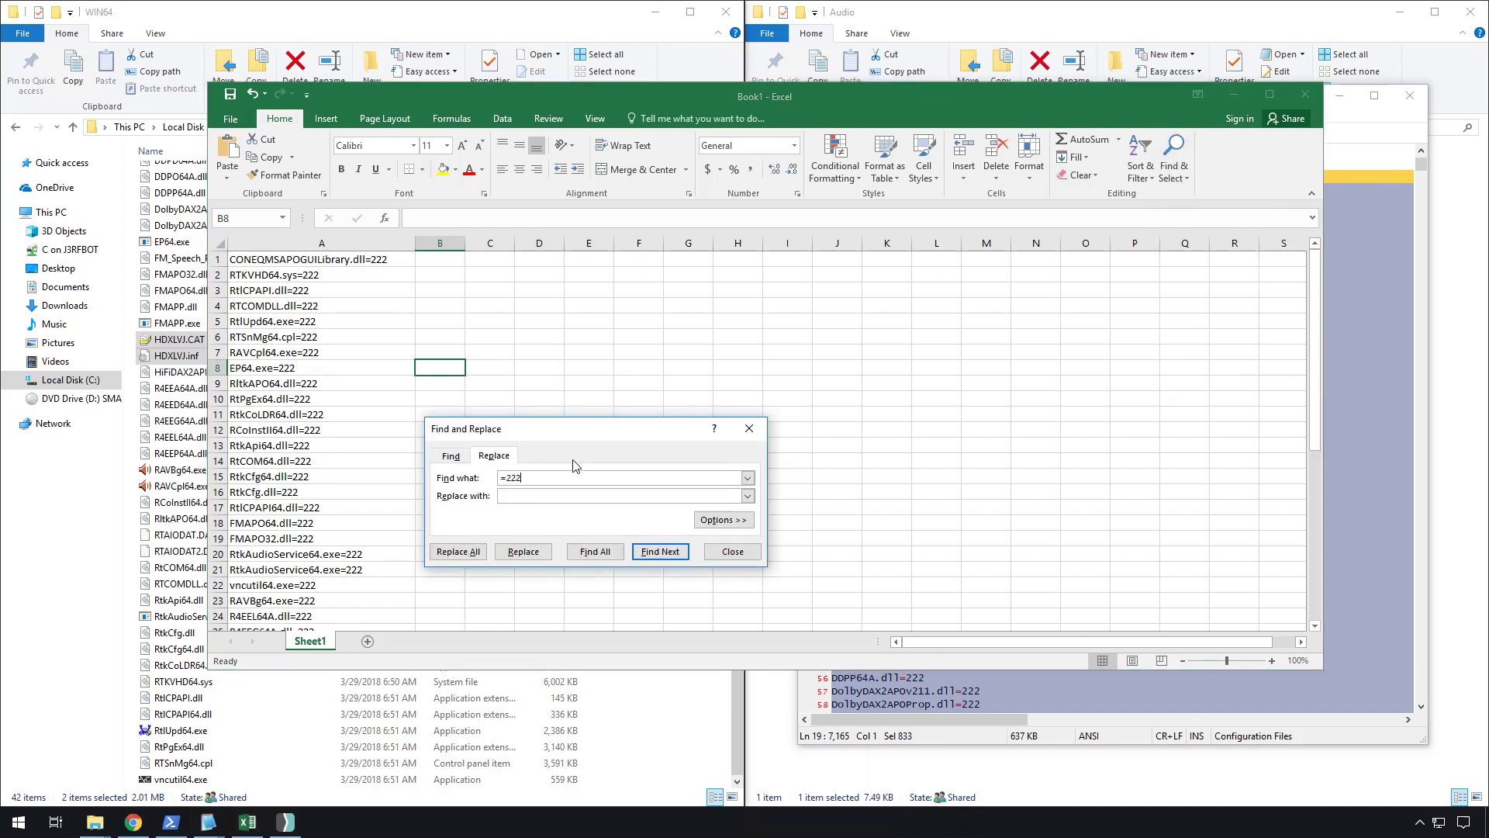
left_click(458, 552)
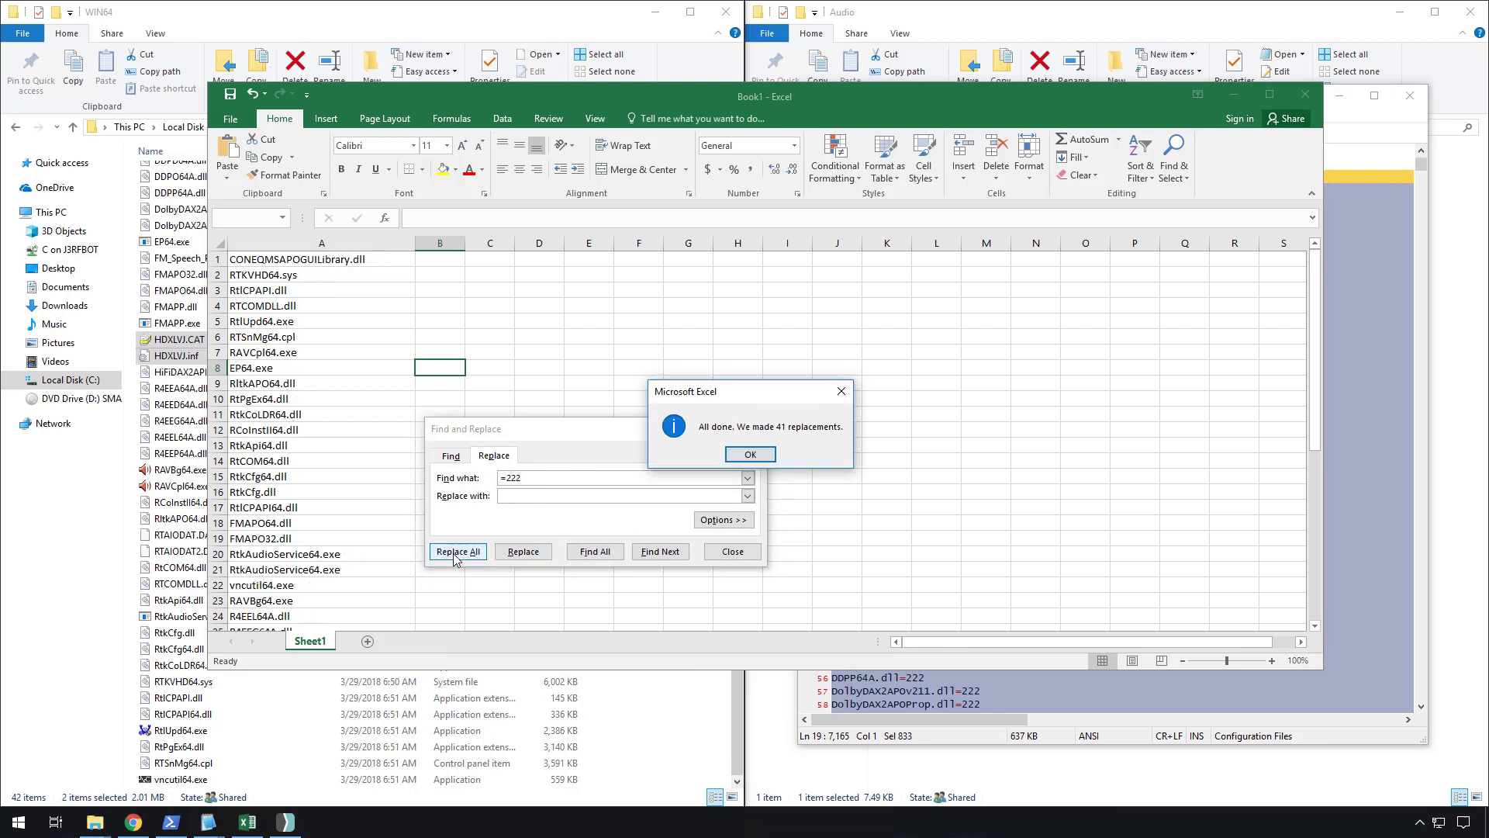
left_click(744, 456)
key("Escape")
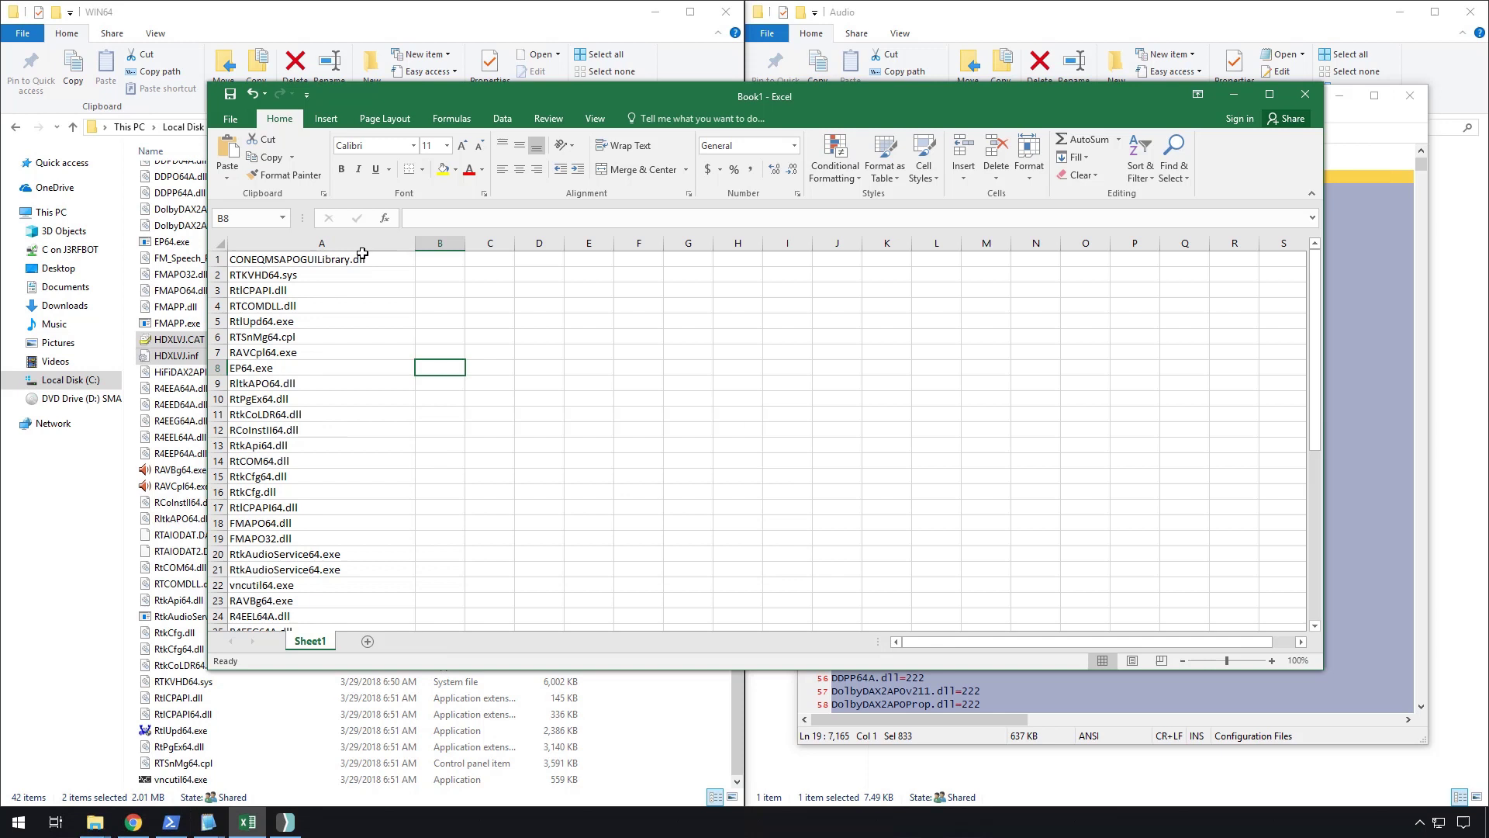
Save the list as Files.csv in CSV (MS-DOS) format in C:\Temp and close the workbook
left_click(325, 118)
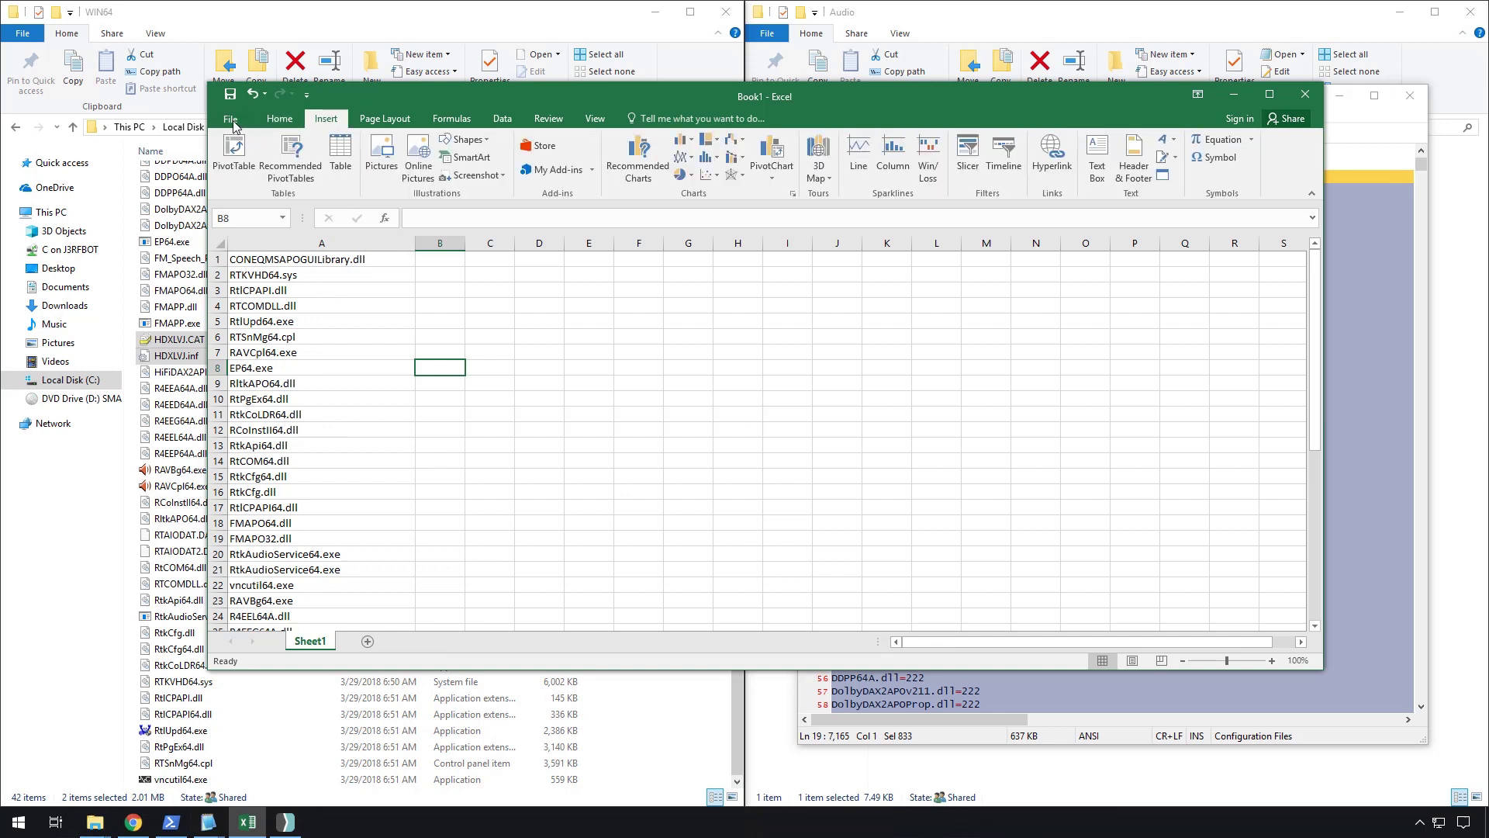
left_click(231, 120)
left_click(250, 271)
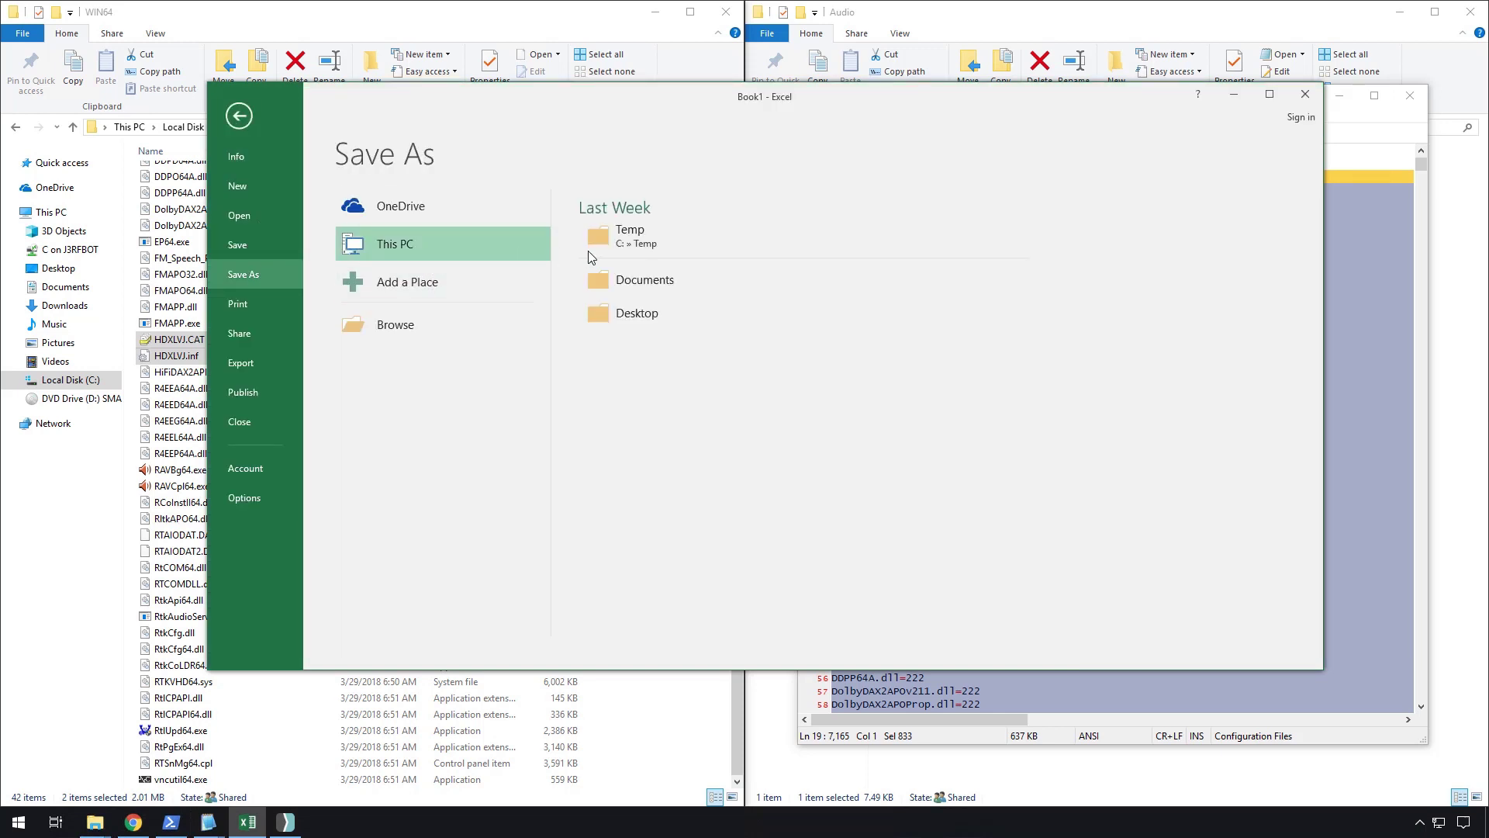
left_click(588, 246)
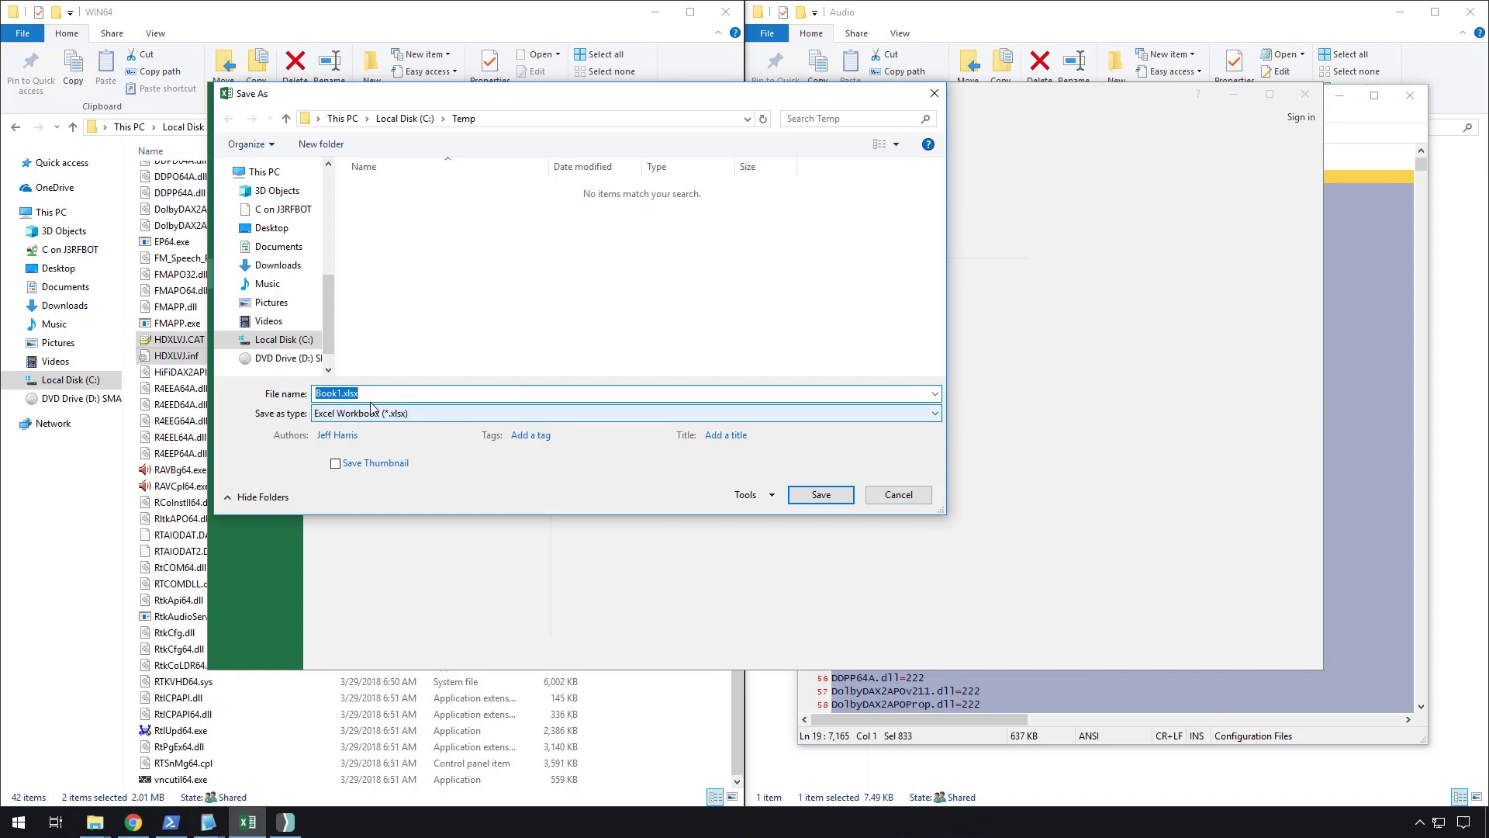
type("Files")
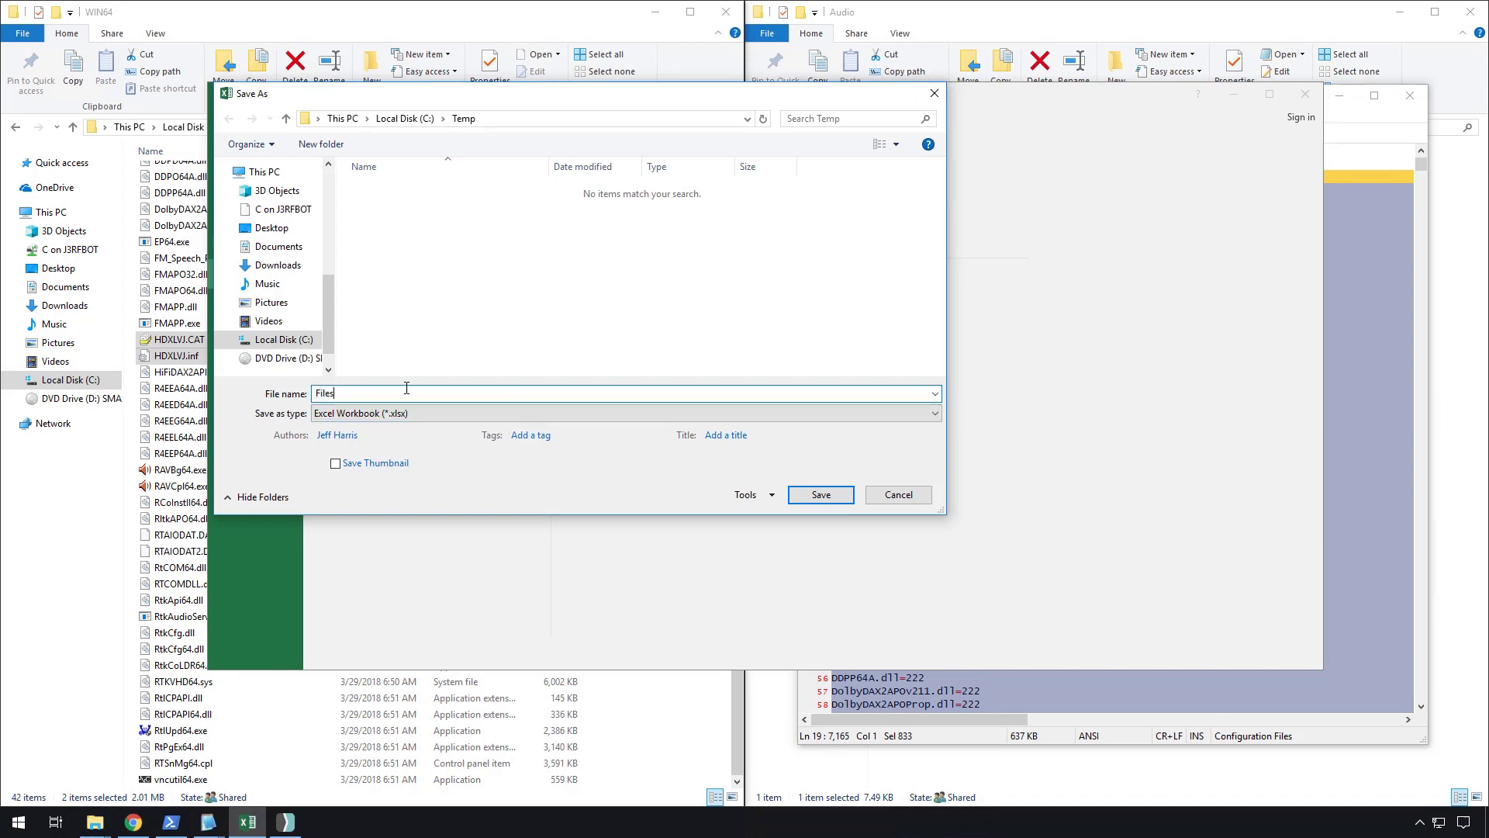
left_click(408, 413)
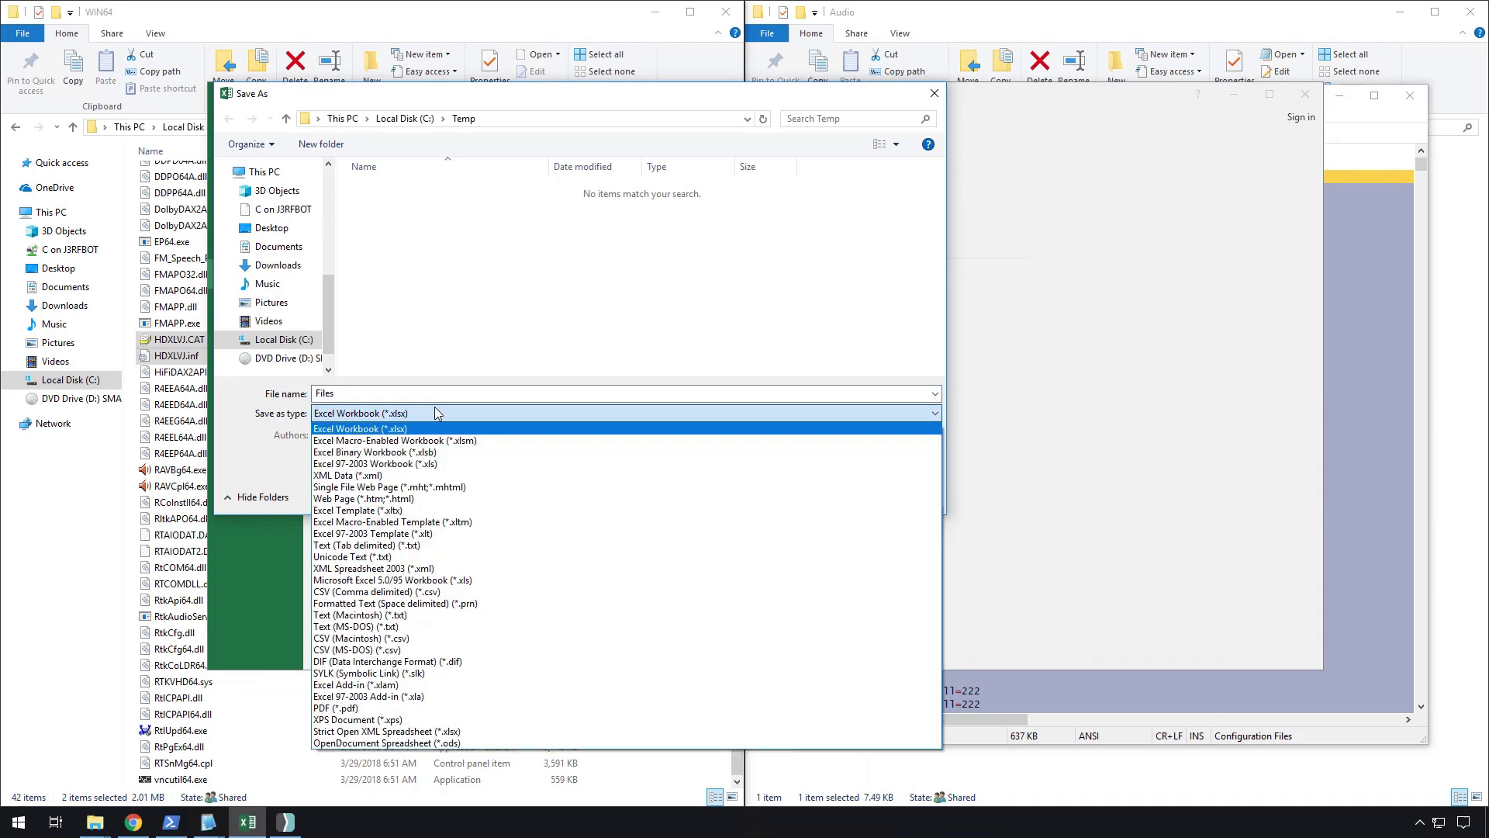
left_click(415, 650)
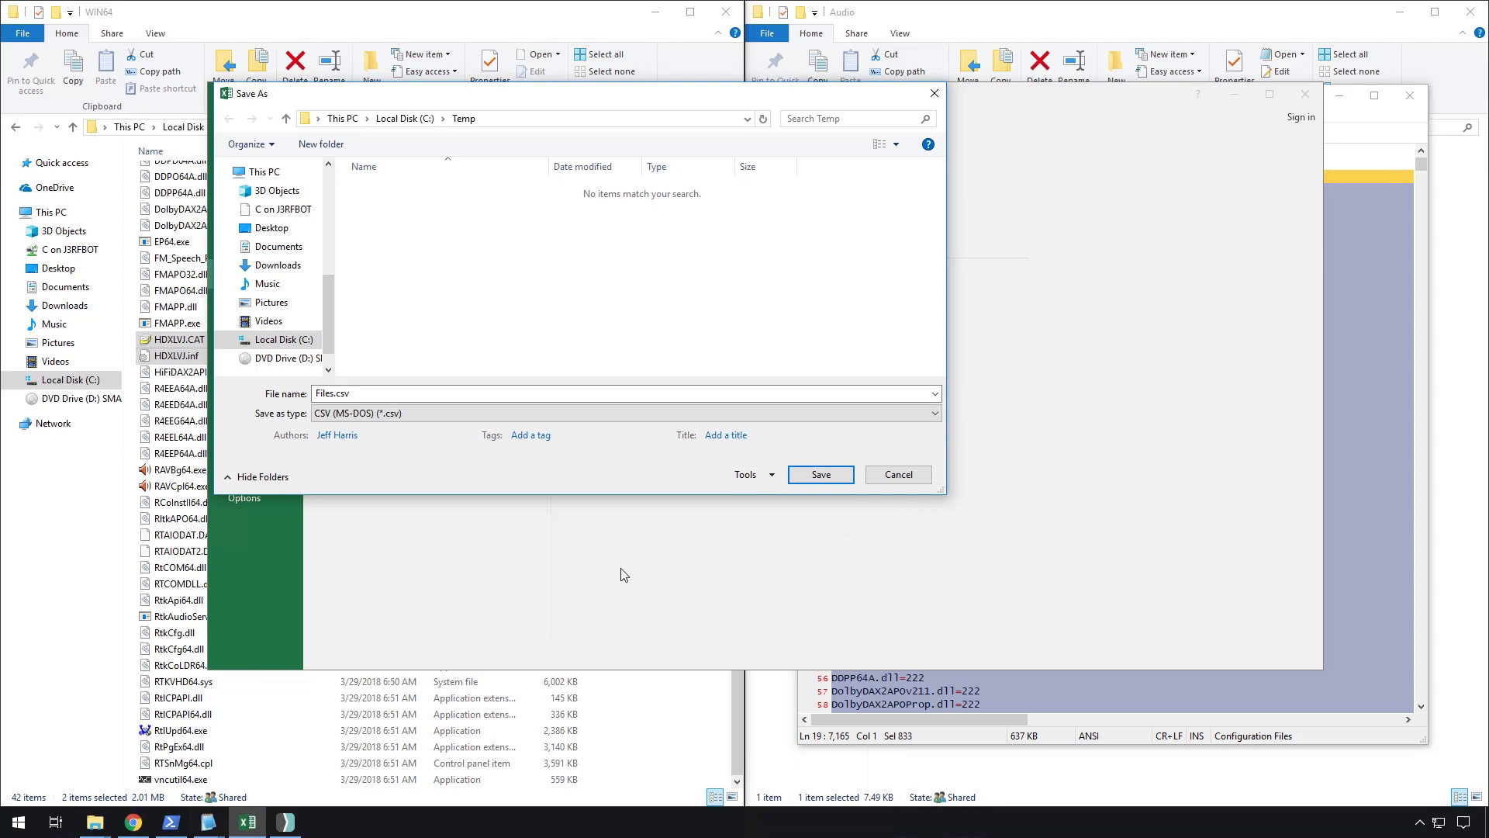
left_click(823, 484)
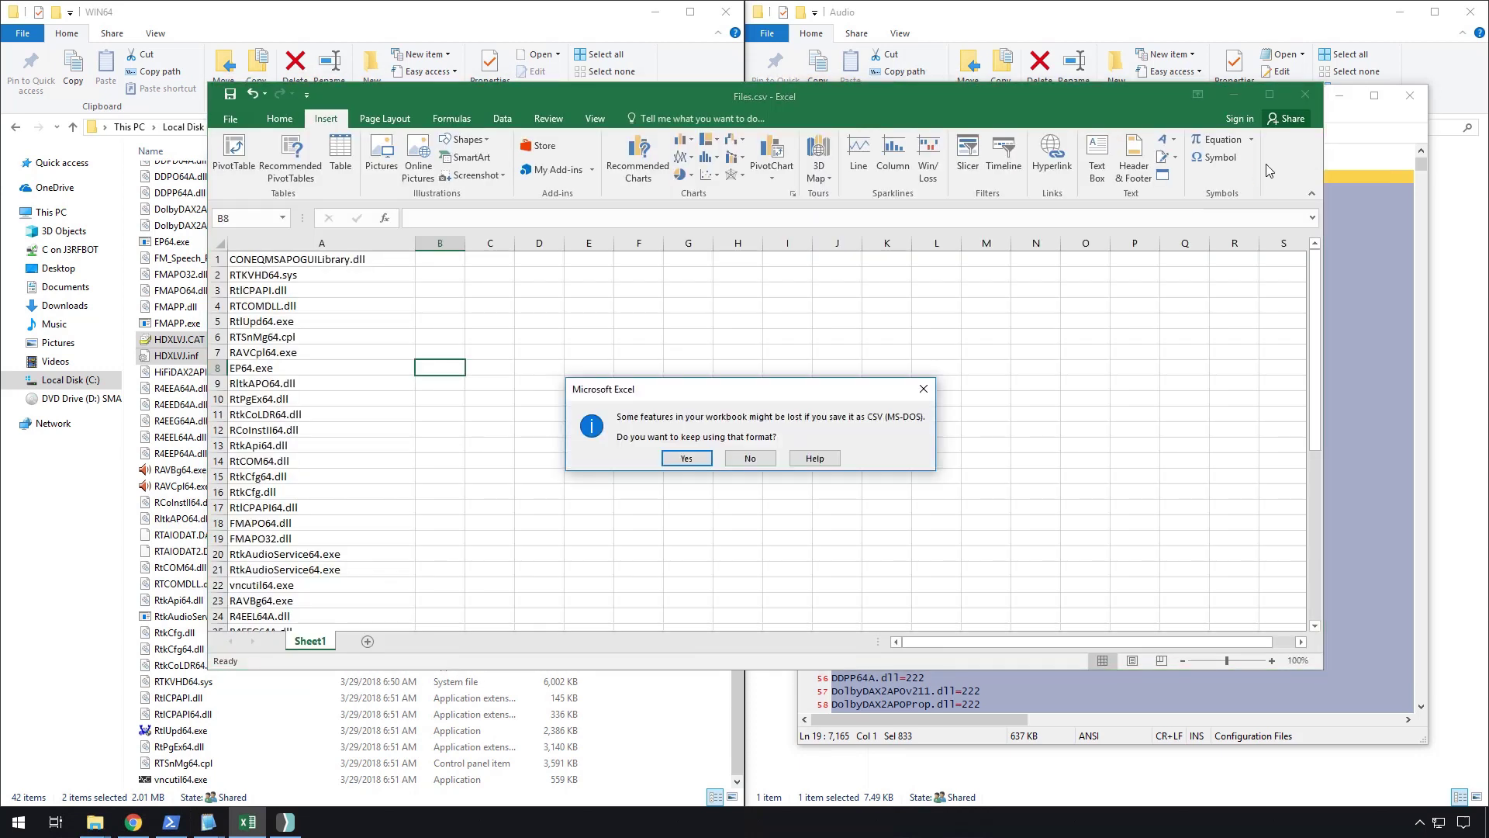
left_click(687, 459)
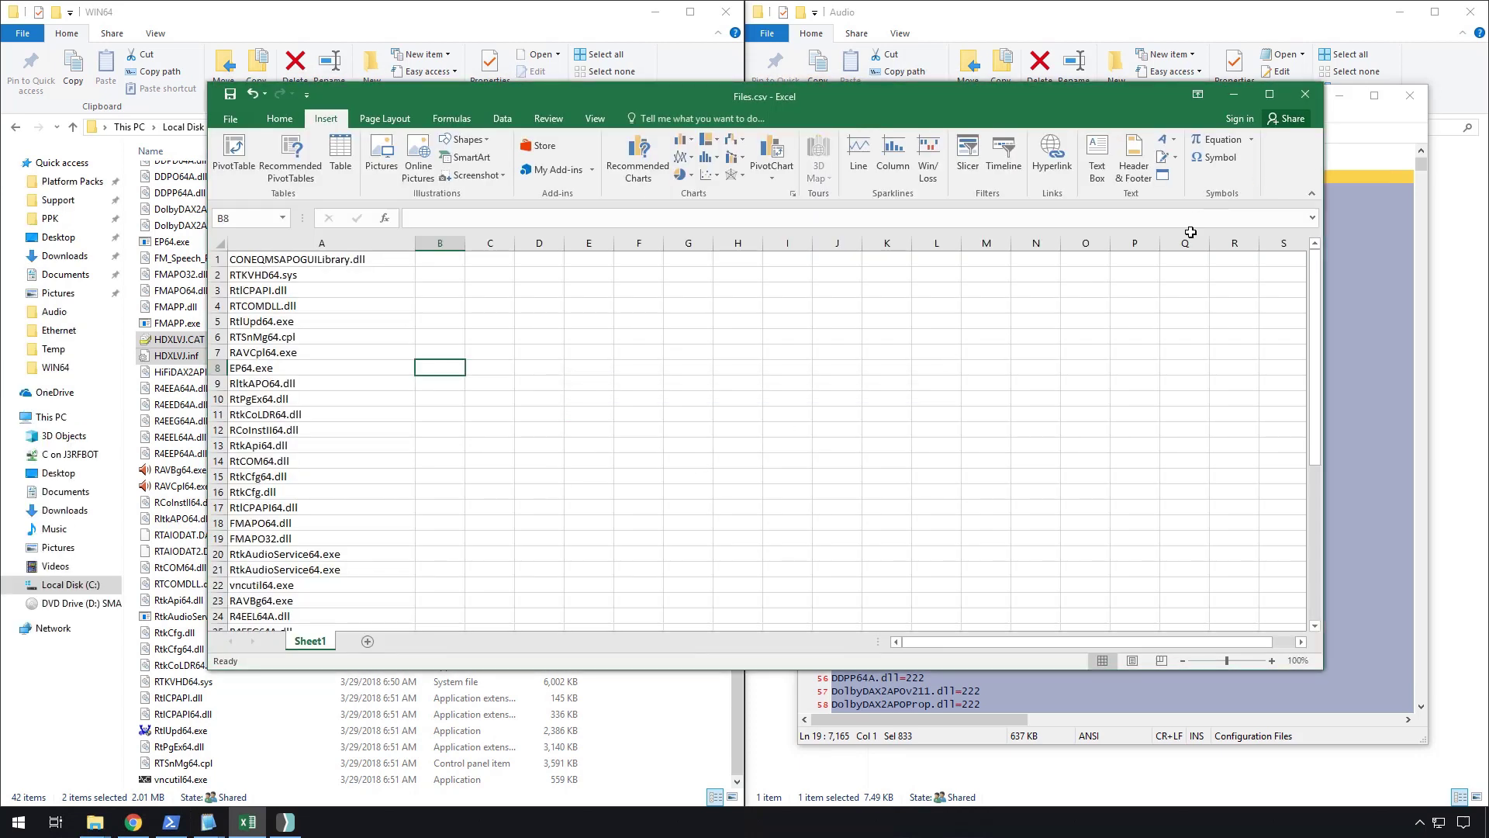
left_click(1315, 99)
Quit Excel without saving again and minimize the windows to reveal the desktop
left_click(743, 427)
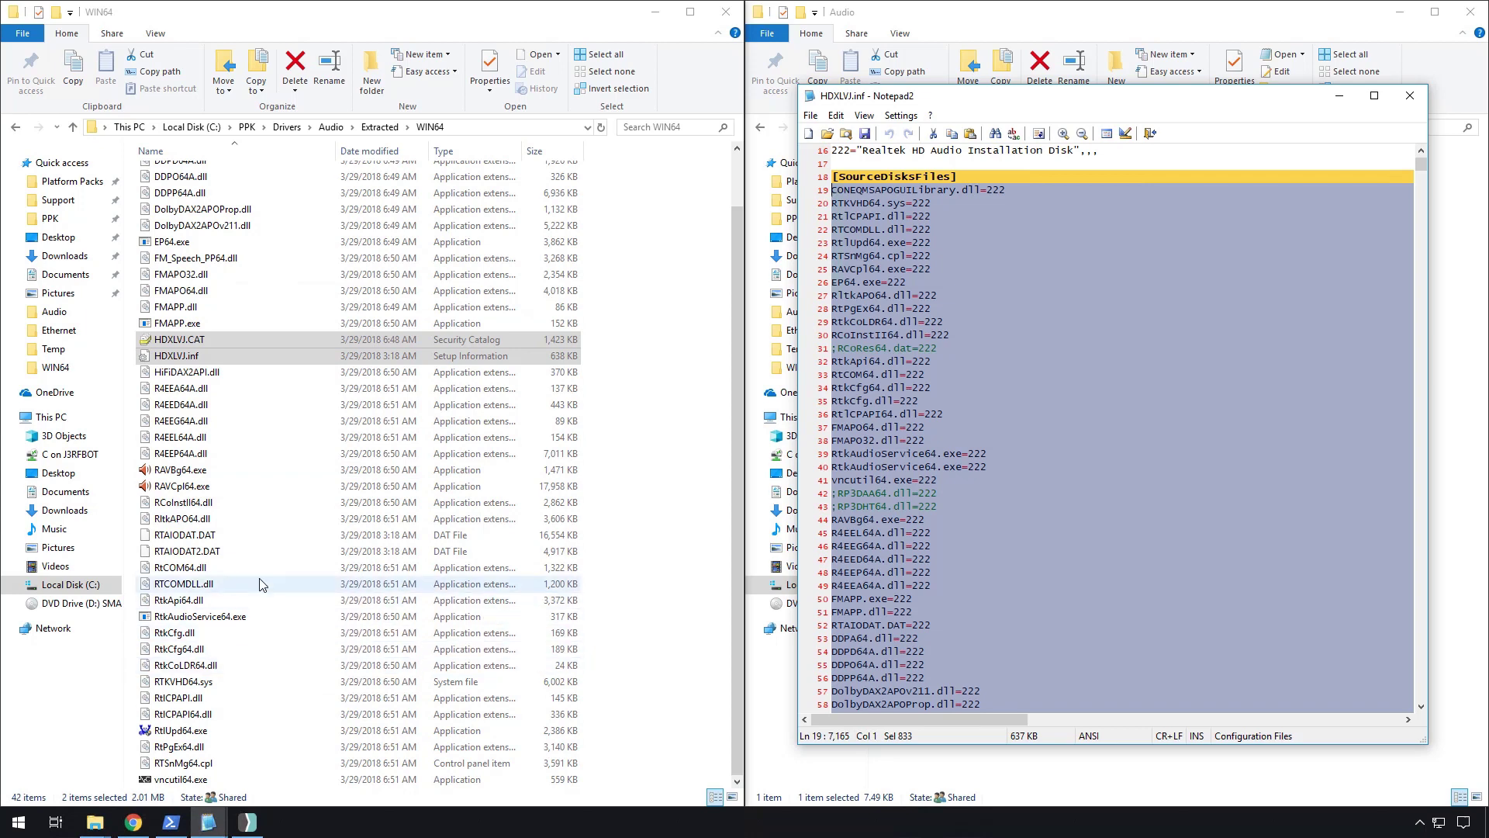
left_click(655, 12)
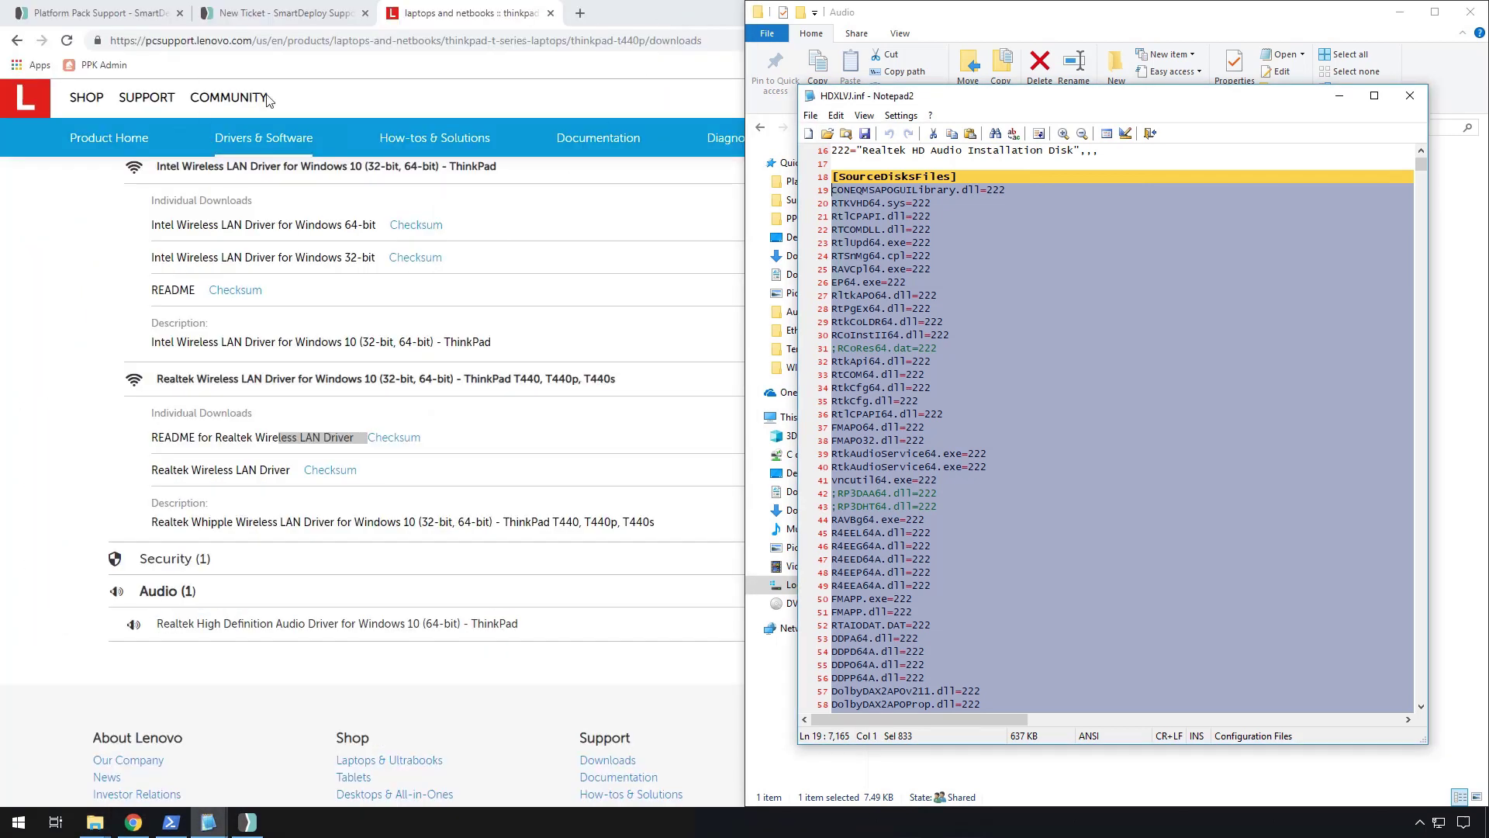
double_click(720, 12)
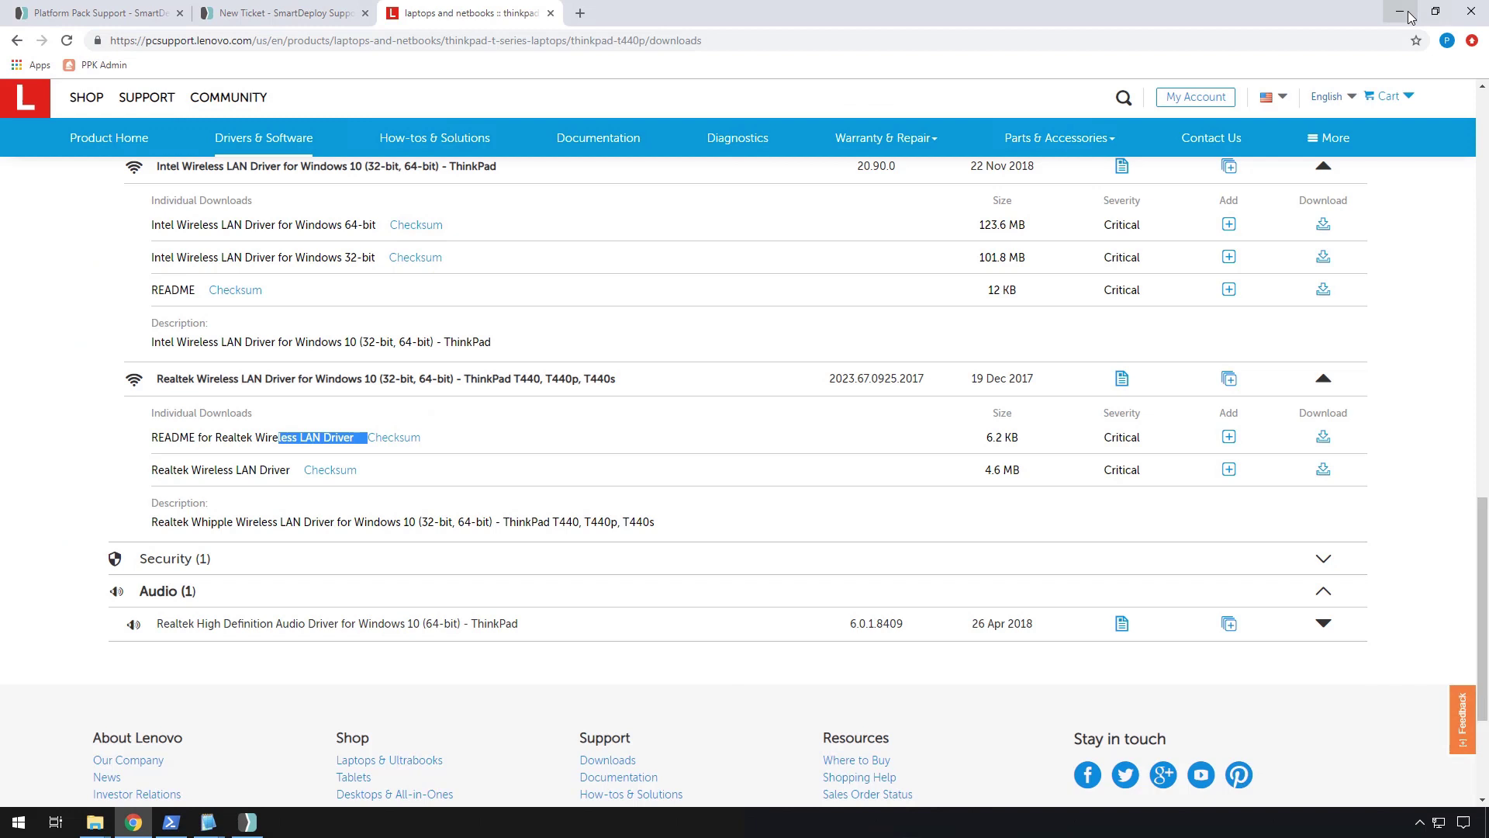
left_click(1400, 12)
Open CSV File Copyt.txt and copy its Get-Content file-copy command line
double_click(41, 27)
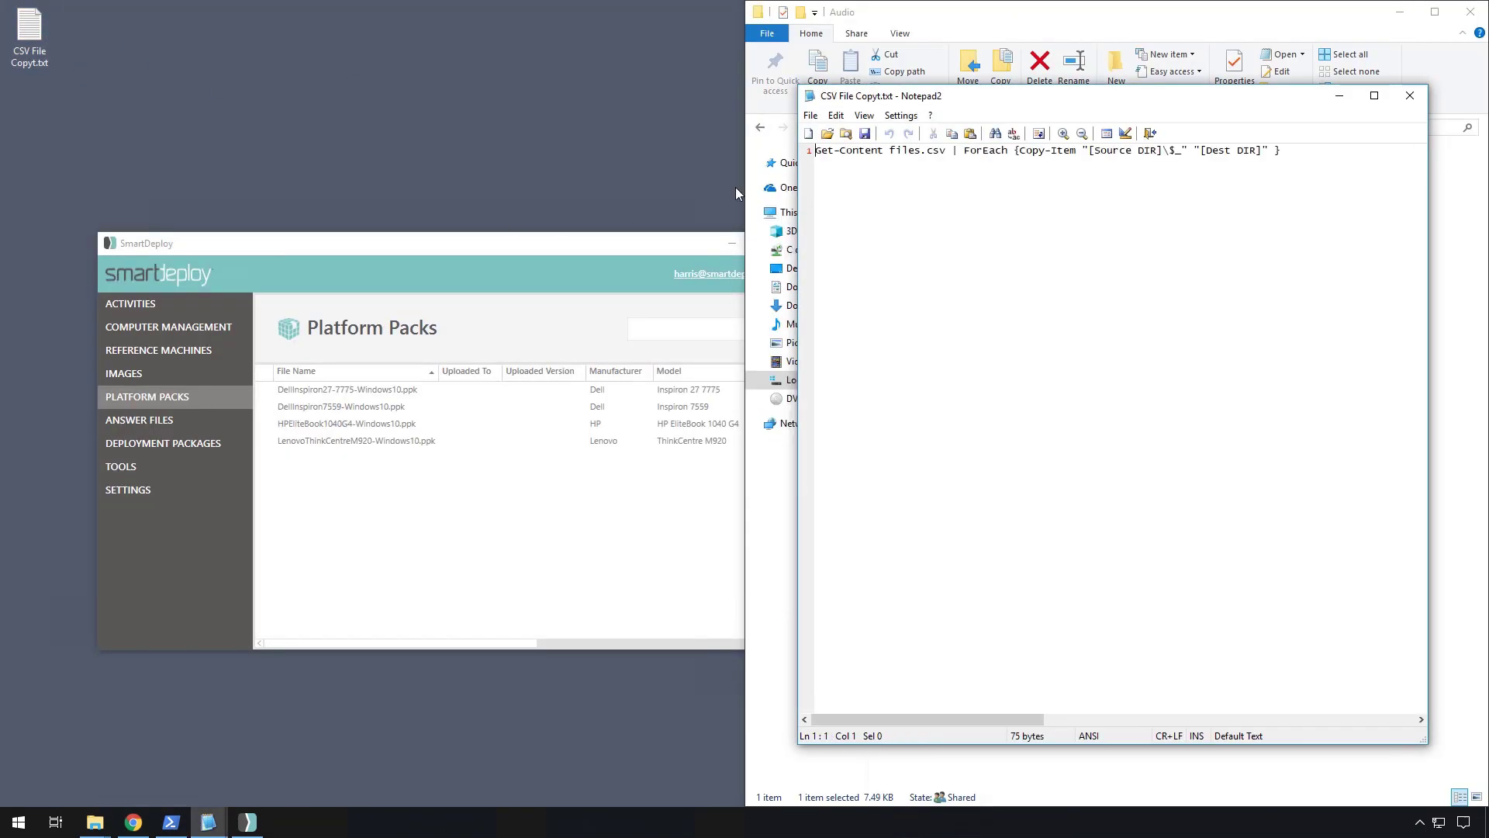
left_click_drag(1300, 152, 767, 148)
key("ctrl+c")
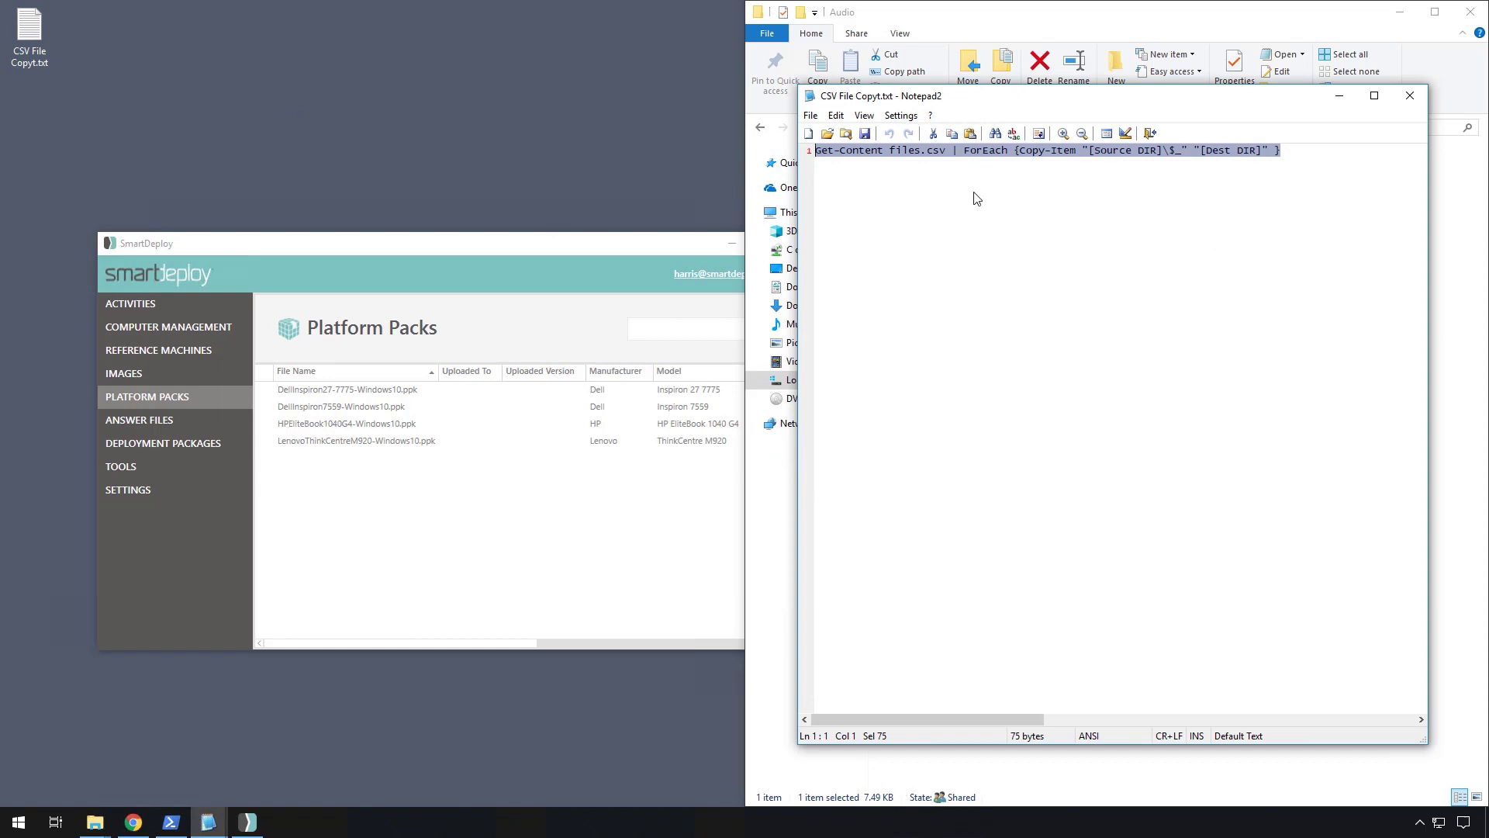
left_click(853, 165)
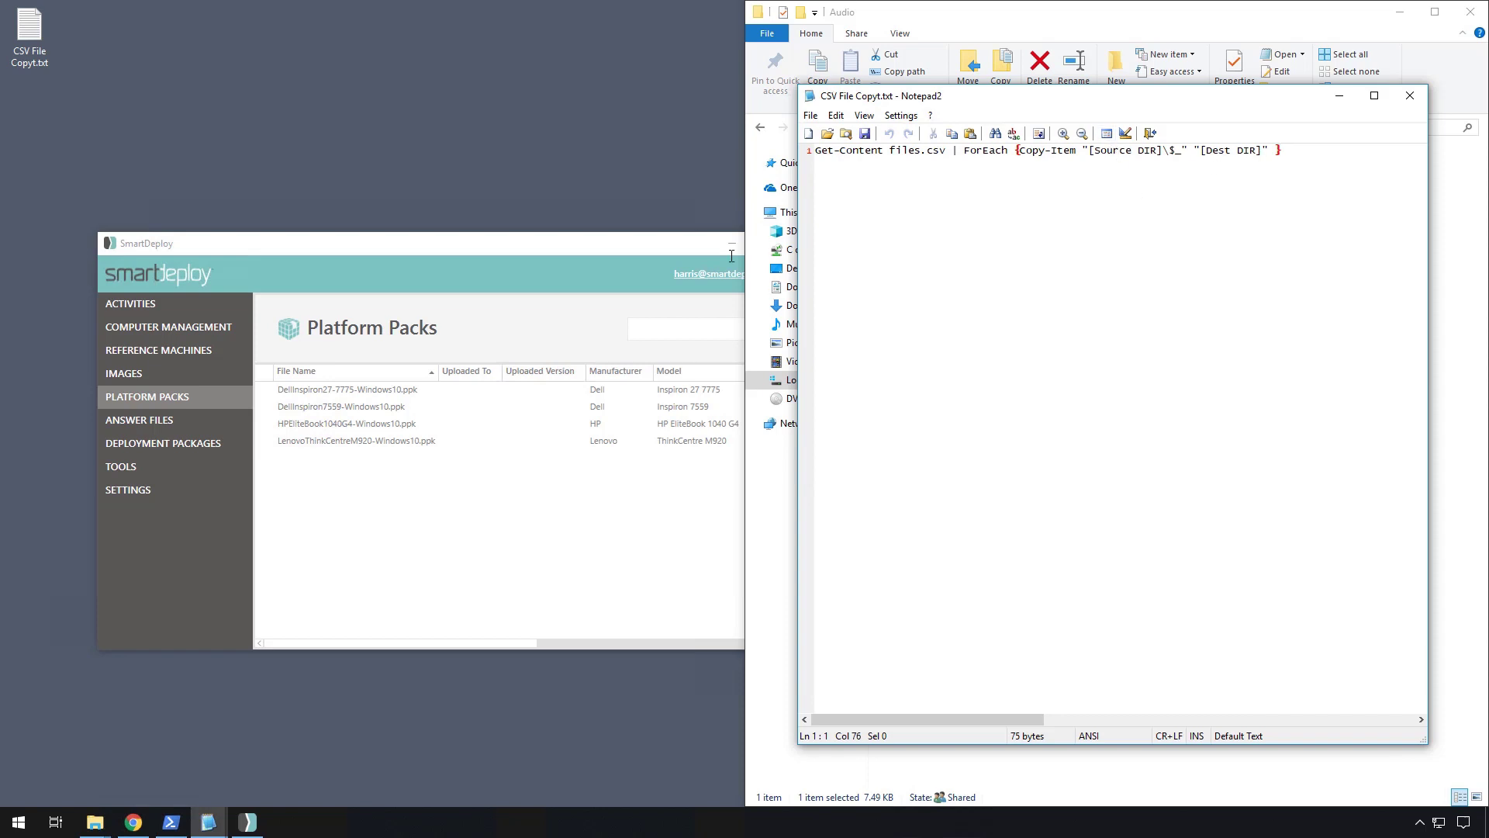
left_click(170, 822)
Paste the Get-Content command in PowerShell and replace [Source DIR] with the WIN64 folder path
right_click(382, 324)
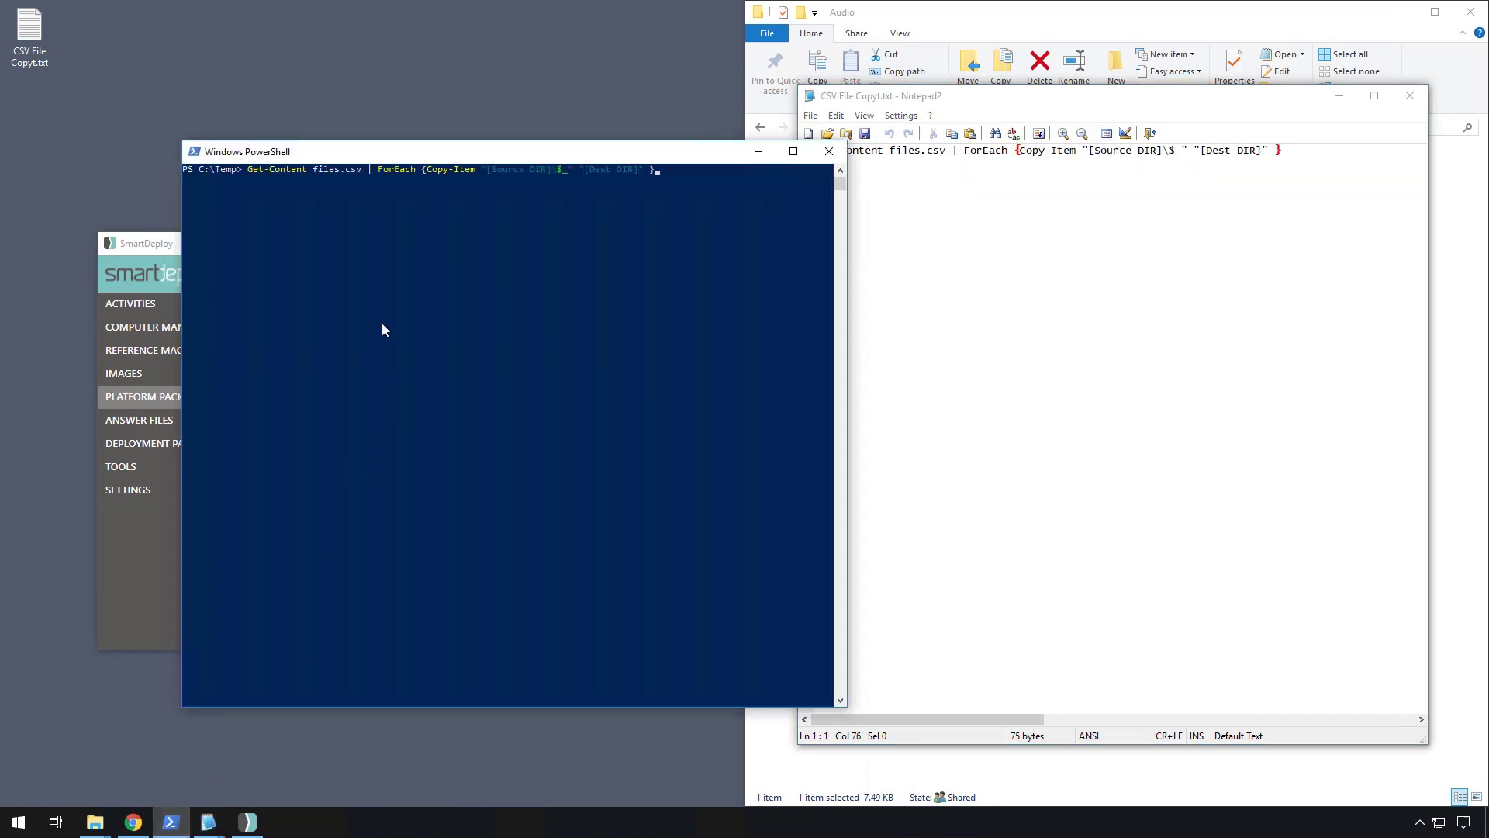
key("Left")
key("Left")
key("Left")
key("Left")
key("Left")
key("Left")
key("Left")
key("Left")
key("Left")
key("Left")
key("Left")
key("Left")
key("Left")
key("Left")
key("Left")
key("Left")
key("Left")
key("Left")
key("Left")
key("BackSpace")
key("BackSpace")
key("BackSpace")
key("BackSpace")
key("BackSpace")
key("BackSpace")
key("BackSpace")
key("BackSpace")
key("BackSpace")
key("BackSpace")
key("BackSpace")
key("BackSpace")
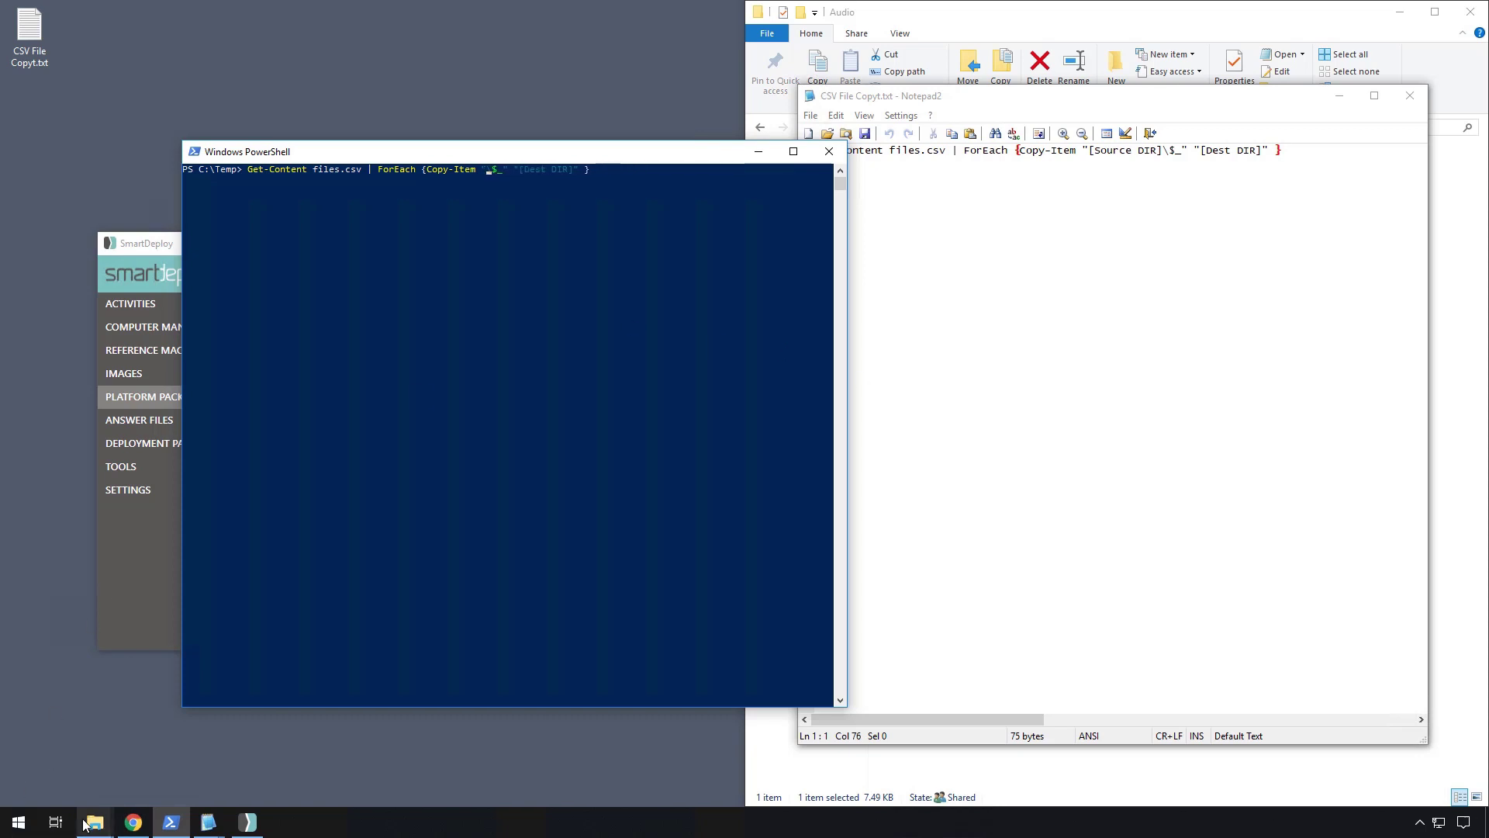
mouse_move(94, 822)
left_click(49, 747)
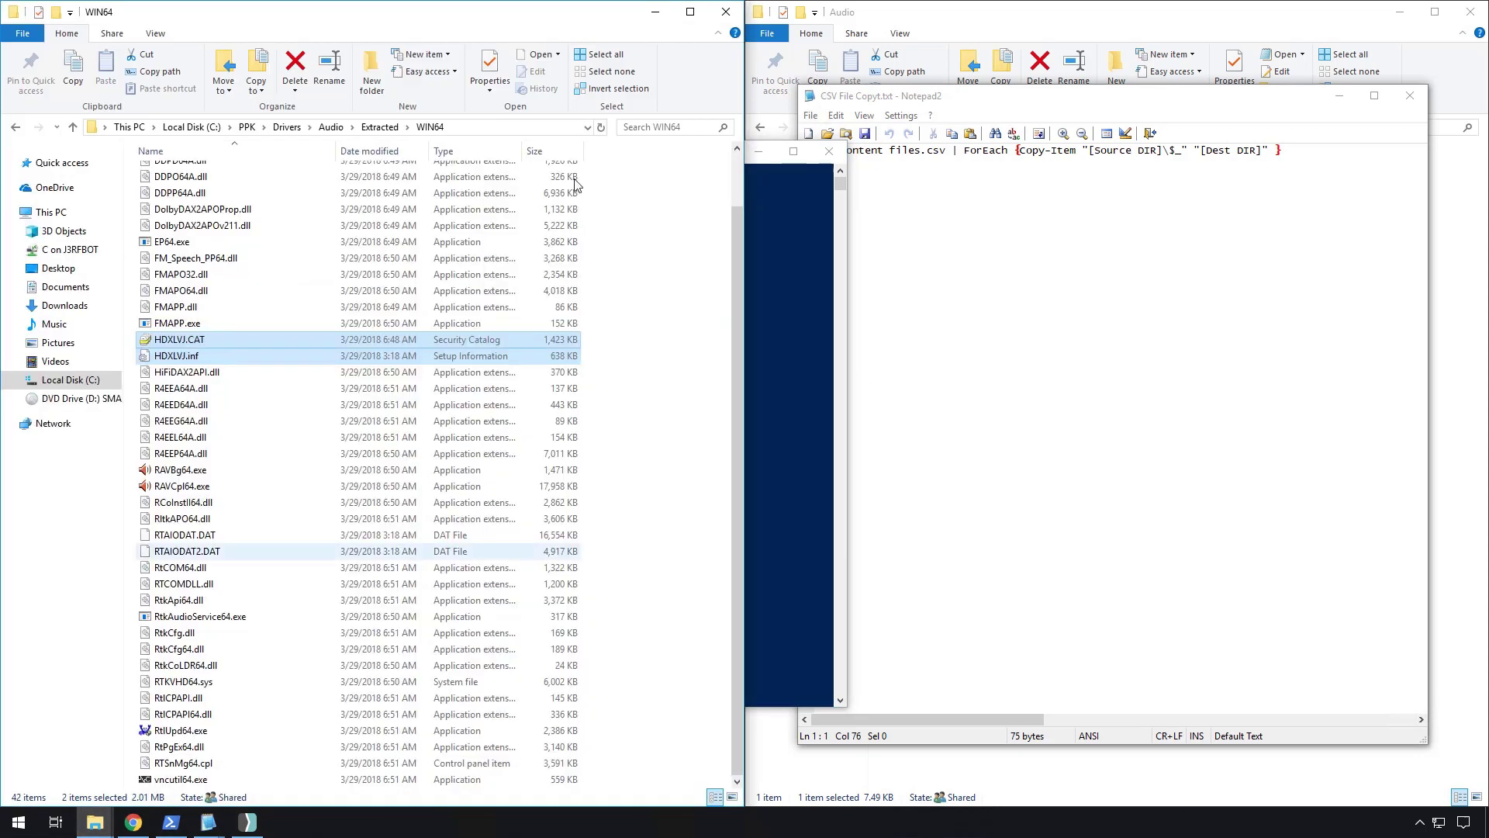
left_click(478, 128)
key("ctrl+c")
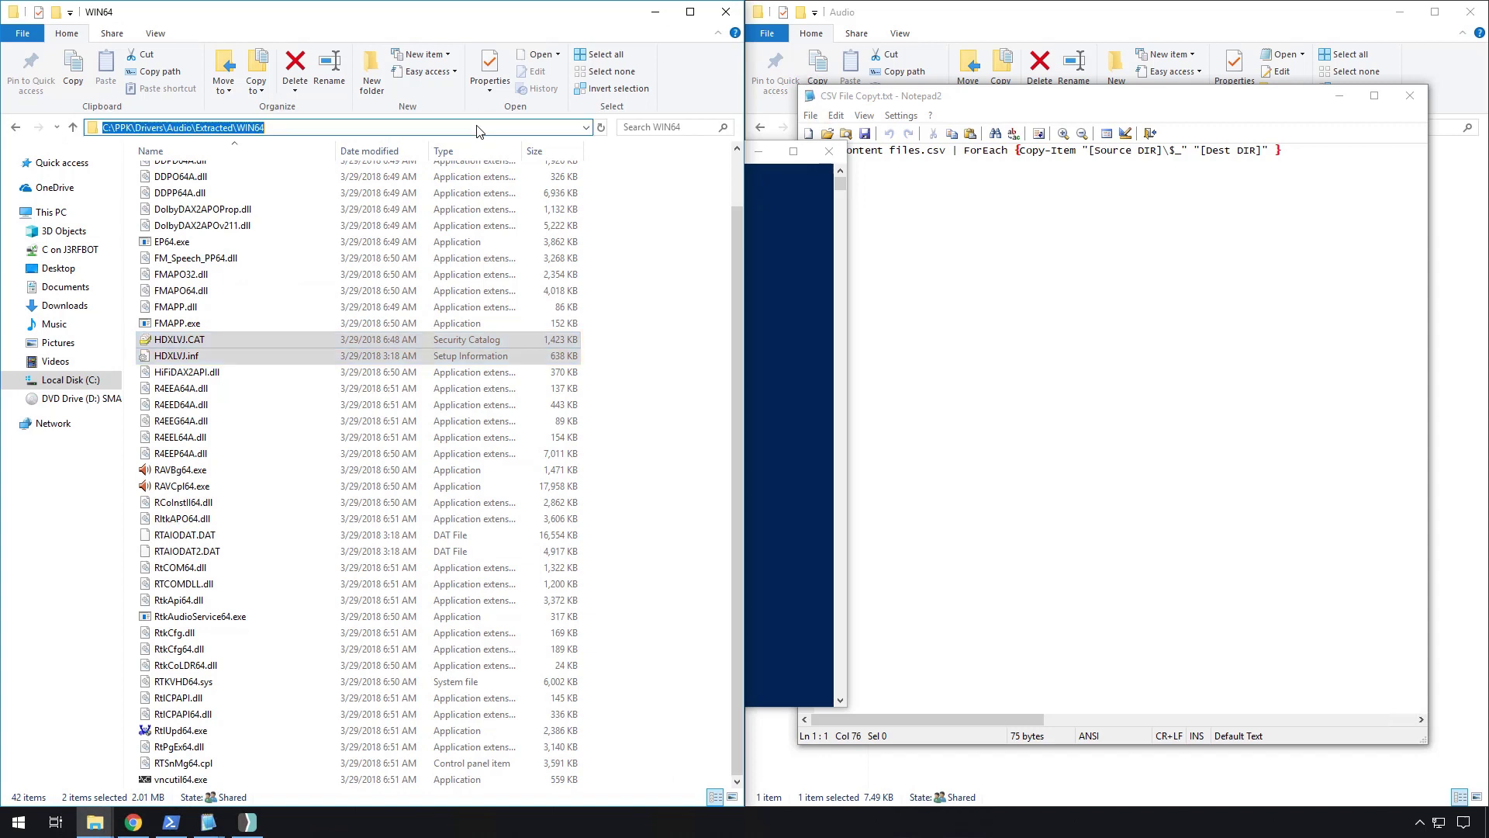
left_click(655, 11)
right_click(557, 314)
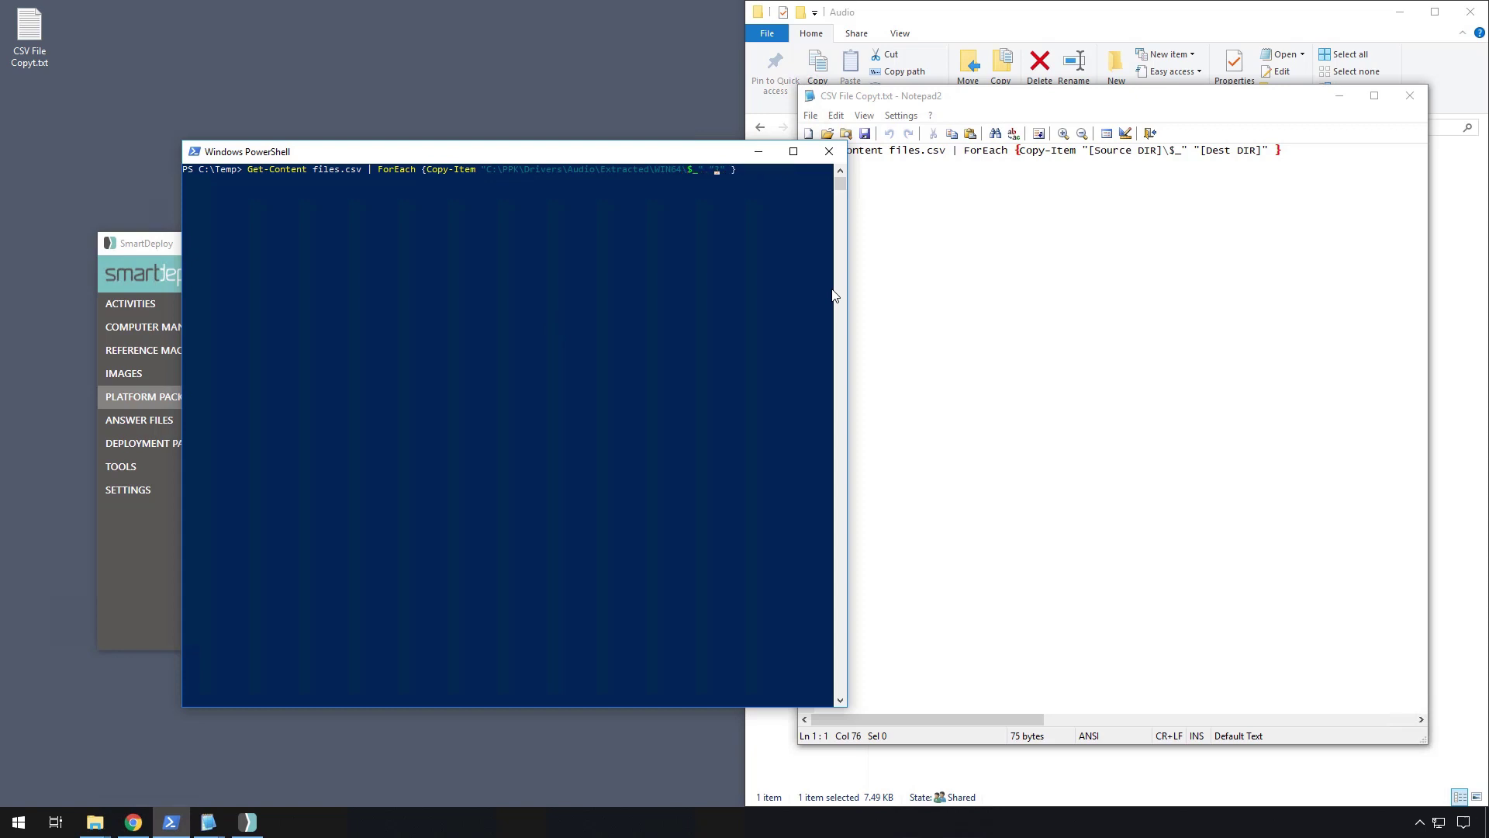
Fill in the Audio folder path as destination and confirm the files were copied into Audio
left_click(1018, 31)
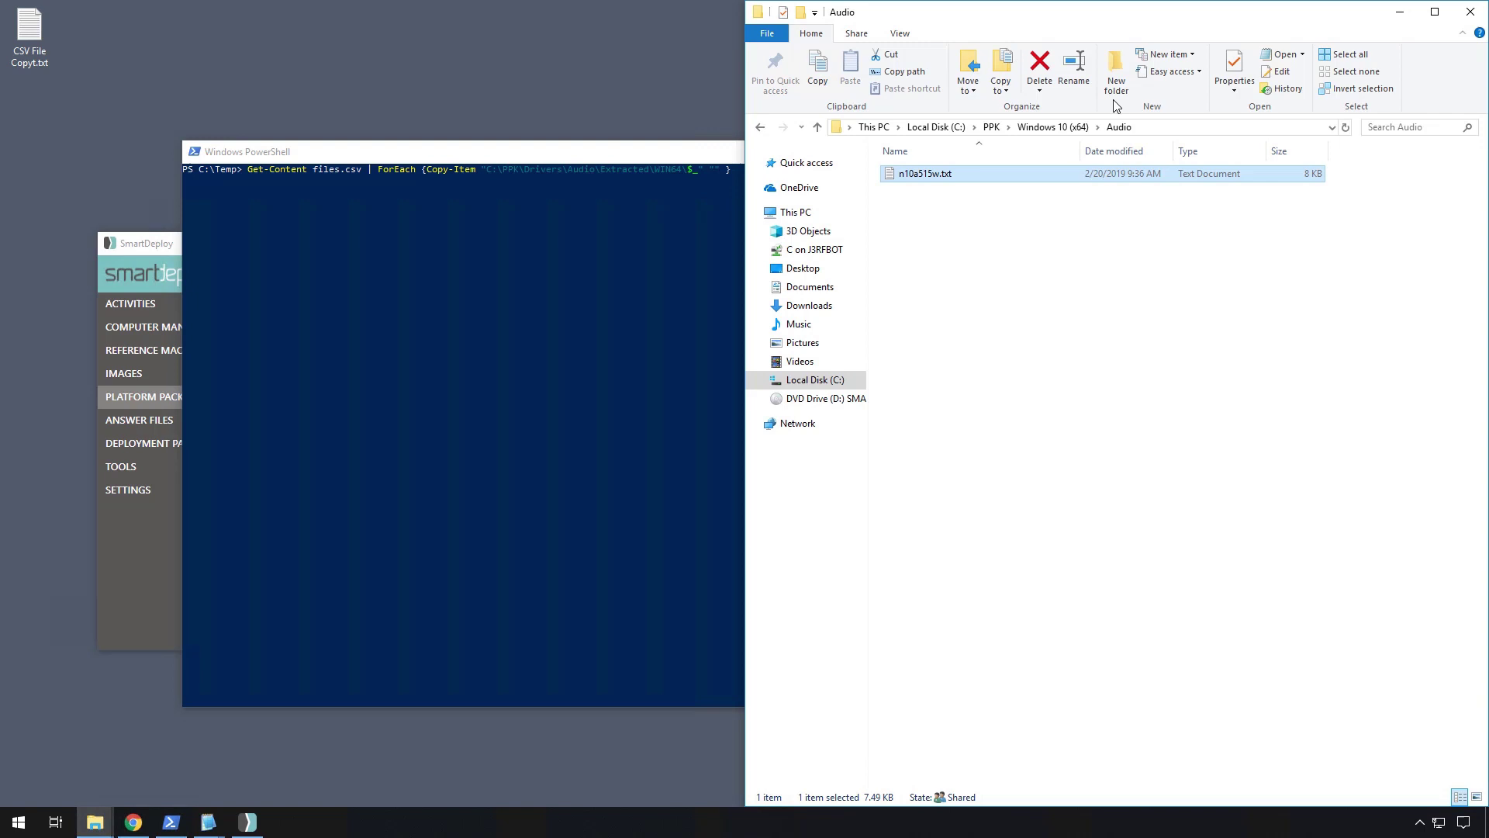
left_click(1173, 126)
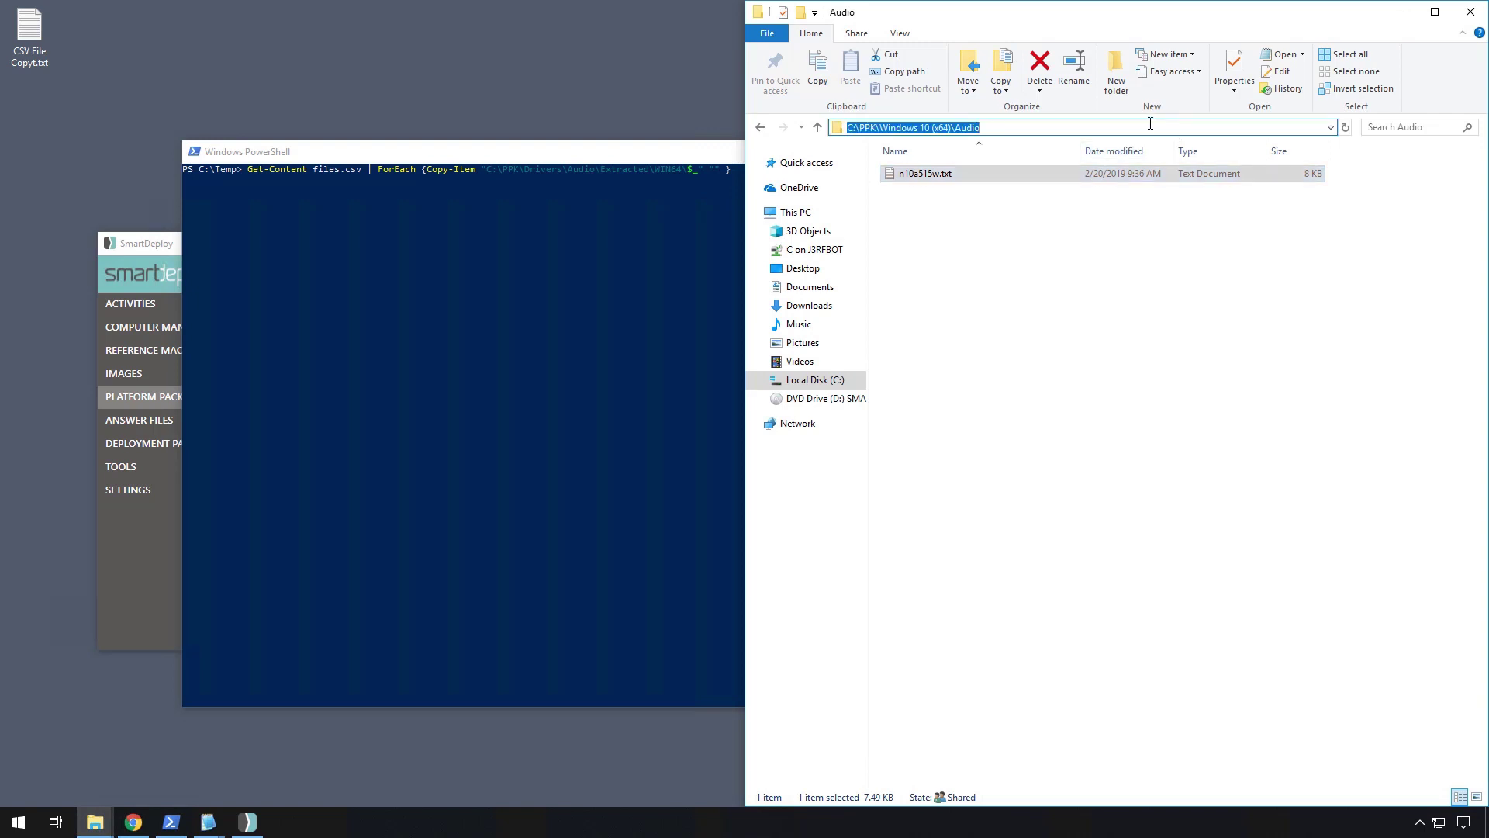
left_click(606, 149)
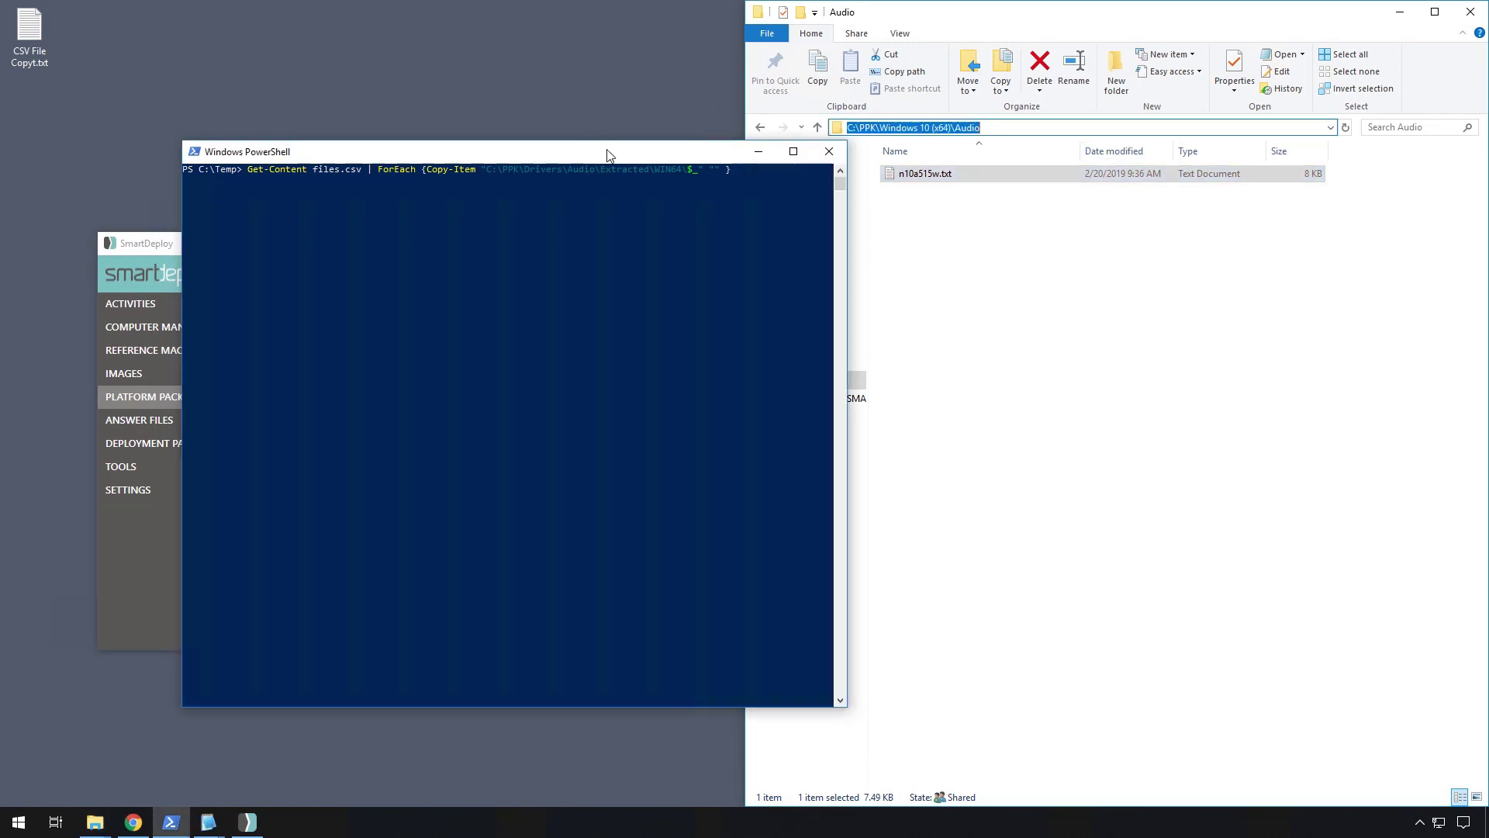
right_click(682, 337)
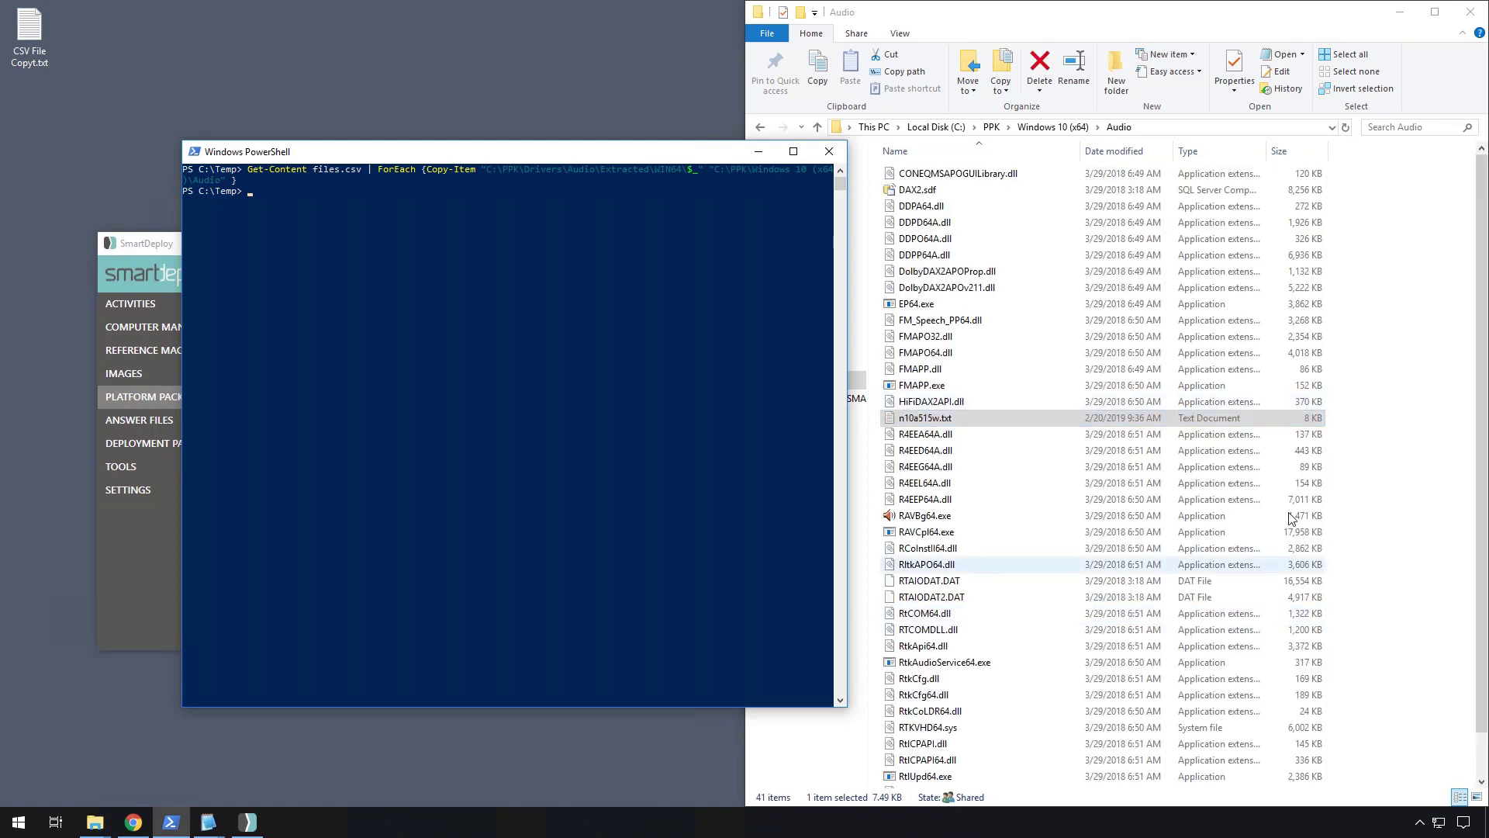
left_click(1016, 418)
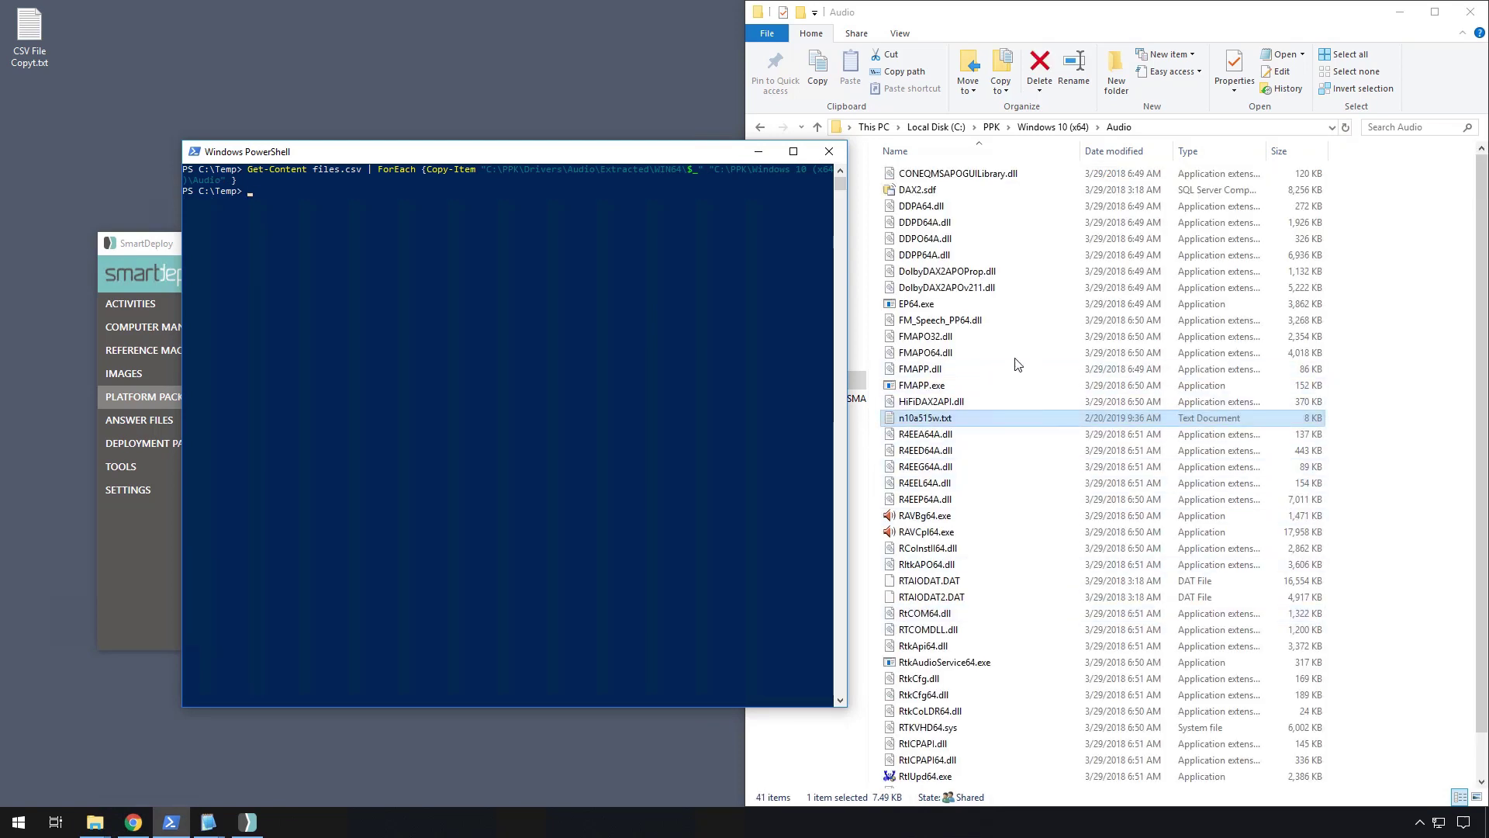
left_click(517, 646)
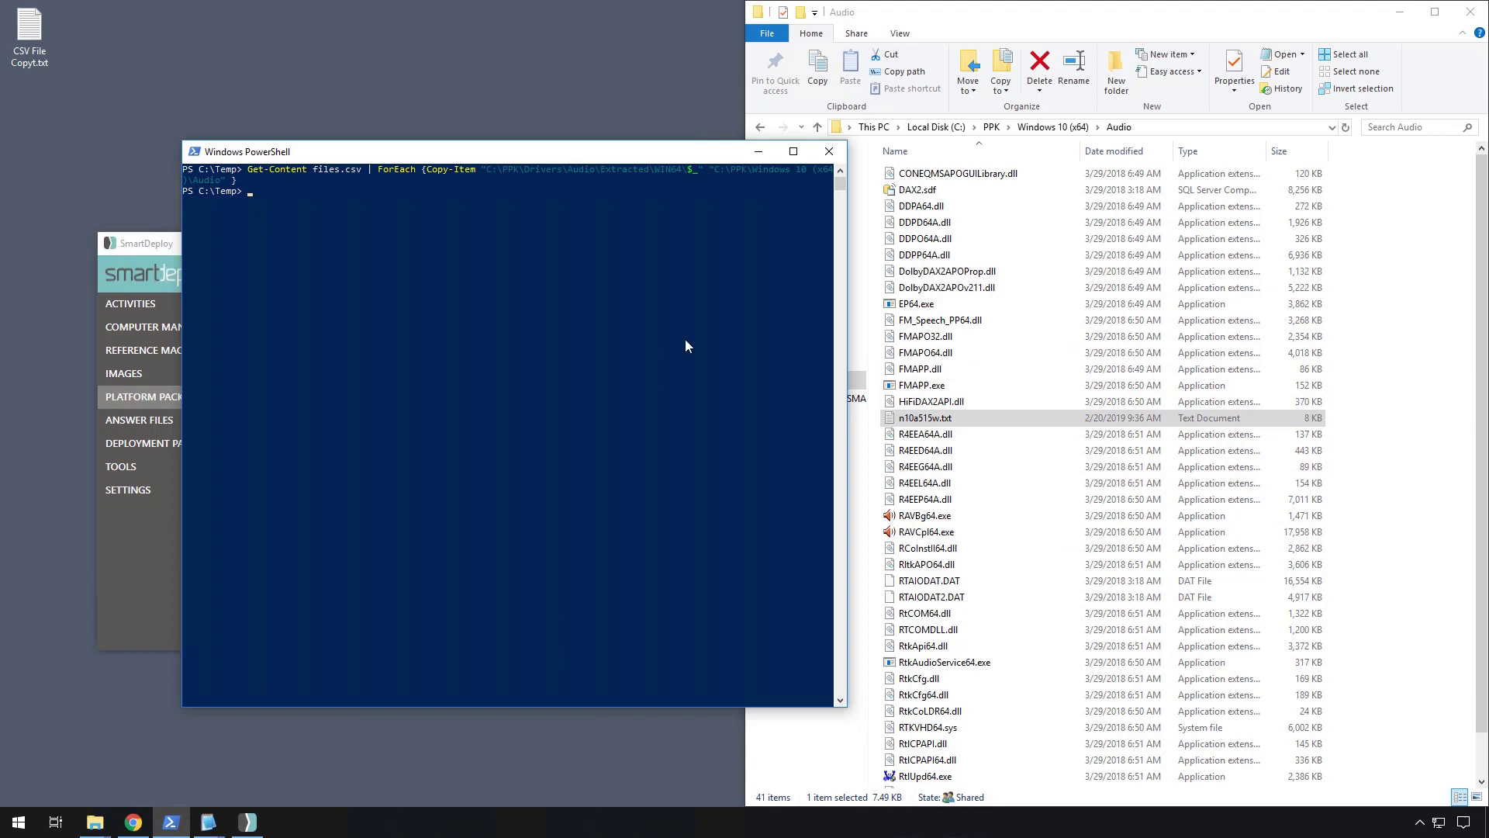
Copy HDXLVJ.CAT and HDXLVJ.inf from WIN64 into the Audio folder
mouse_move(95, 822)
left_click(54, 746)
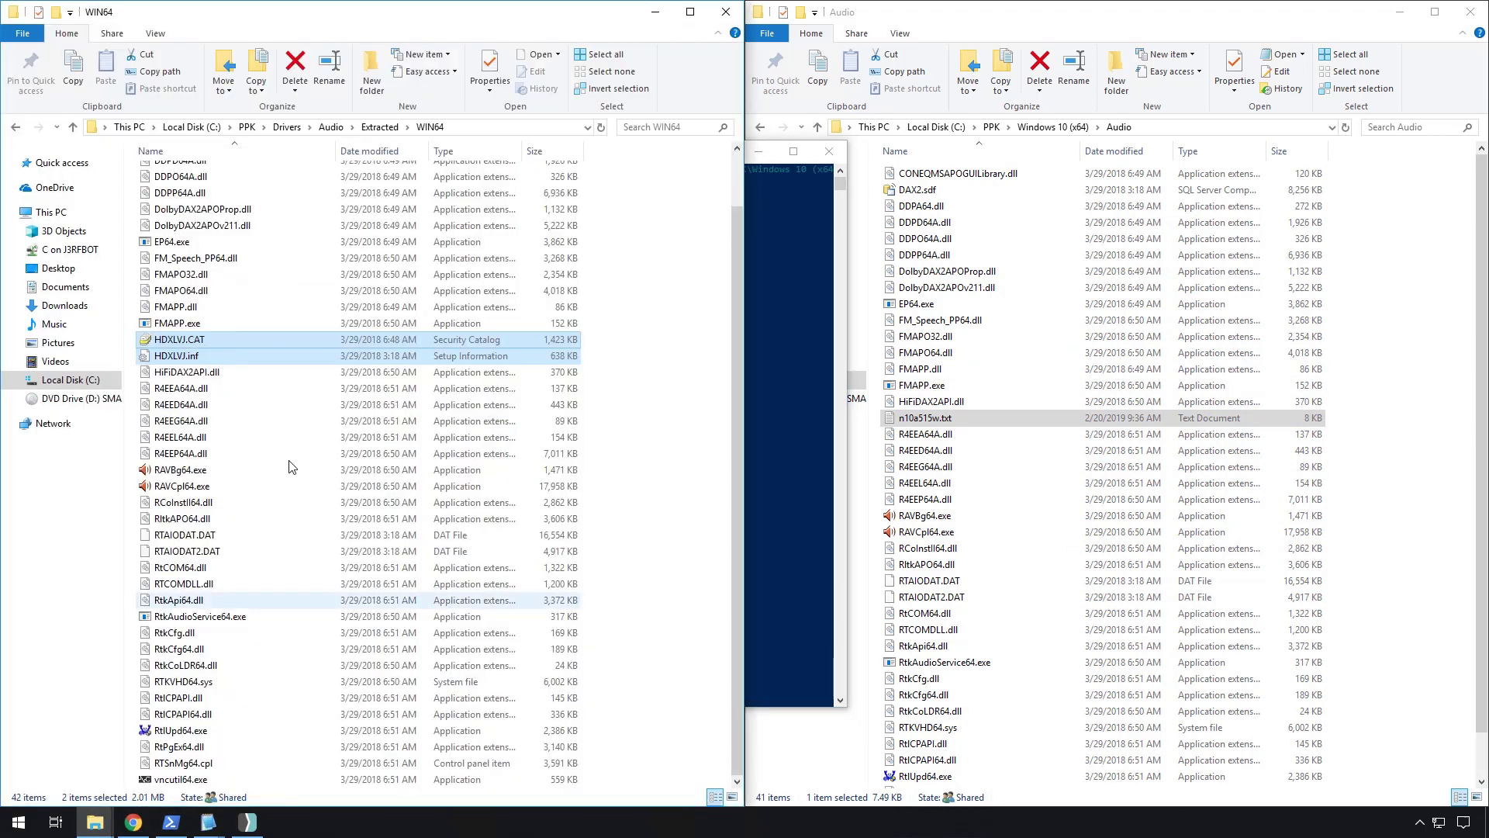
right_click(216, 337)
left_click(240, 489)
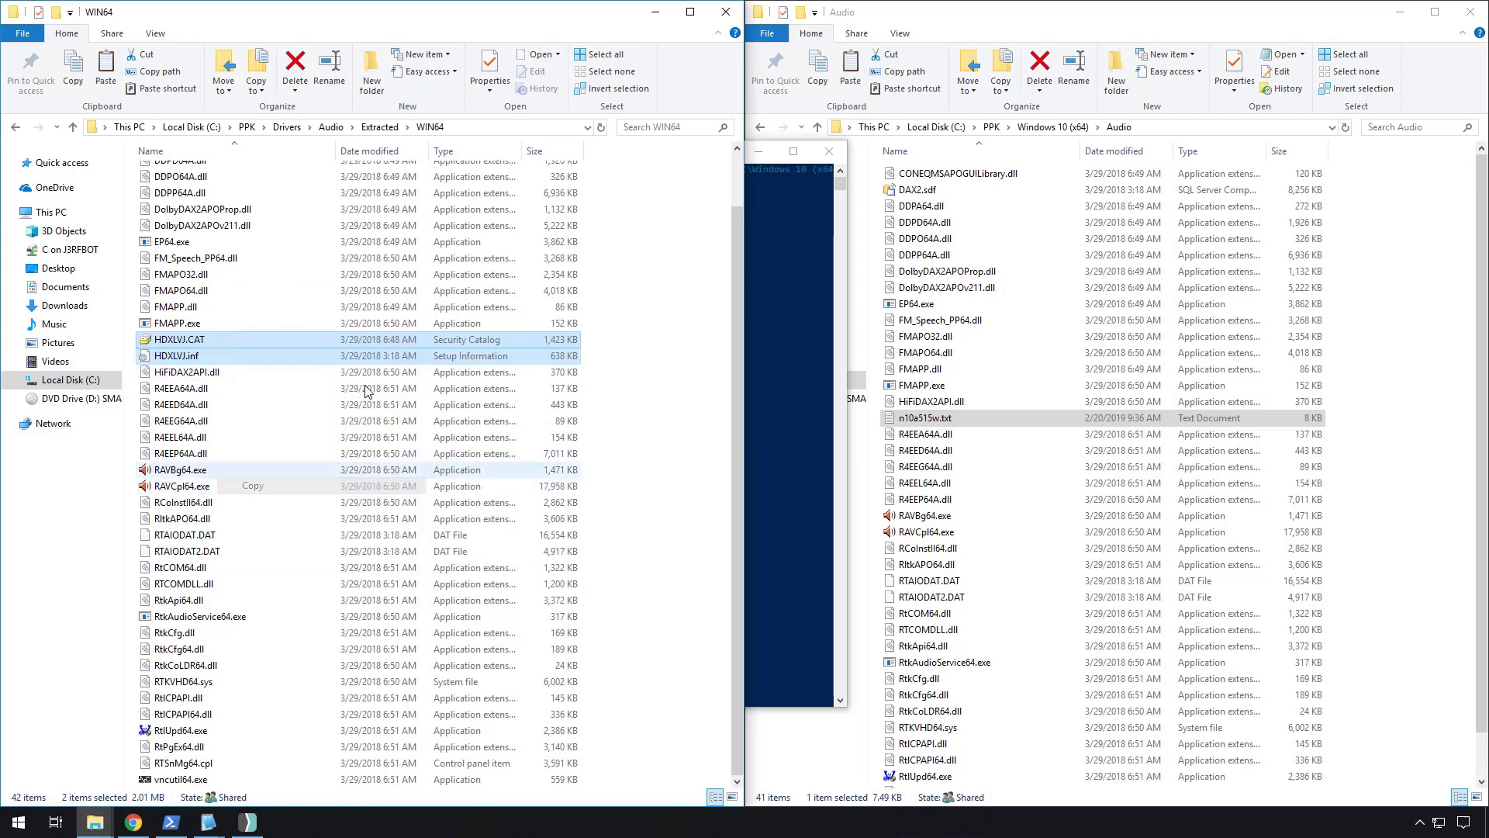
left_click(1445, 423)
right_click(1446, 439)
left_click(1448, 549)
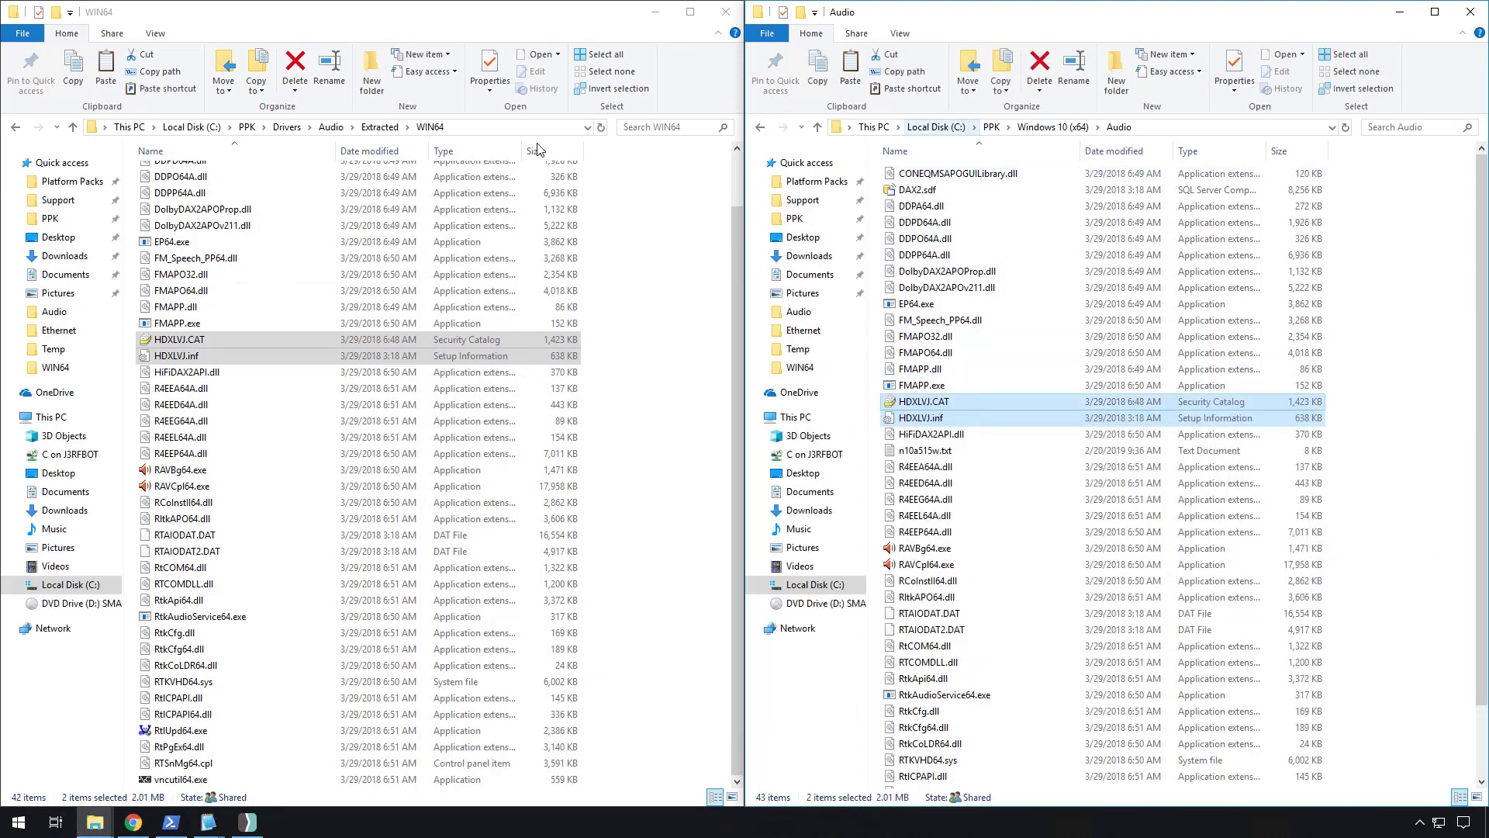
Create a new Storage folder under Windows 10 (x64) alongside the source Storage driver folder
left_click(287, 127)
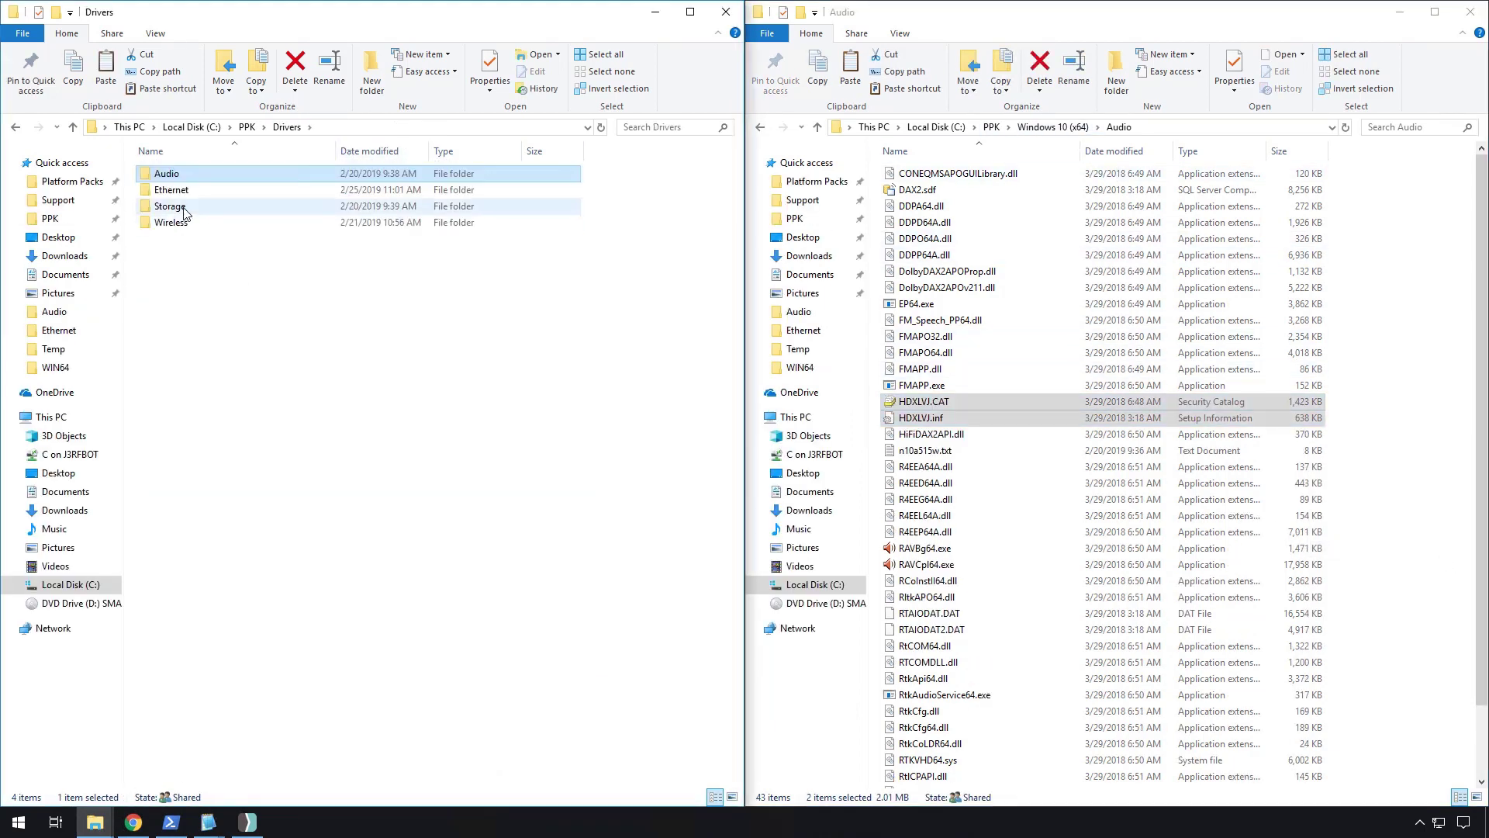
double_click(170, 207)
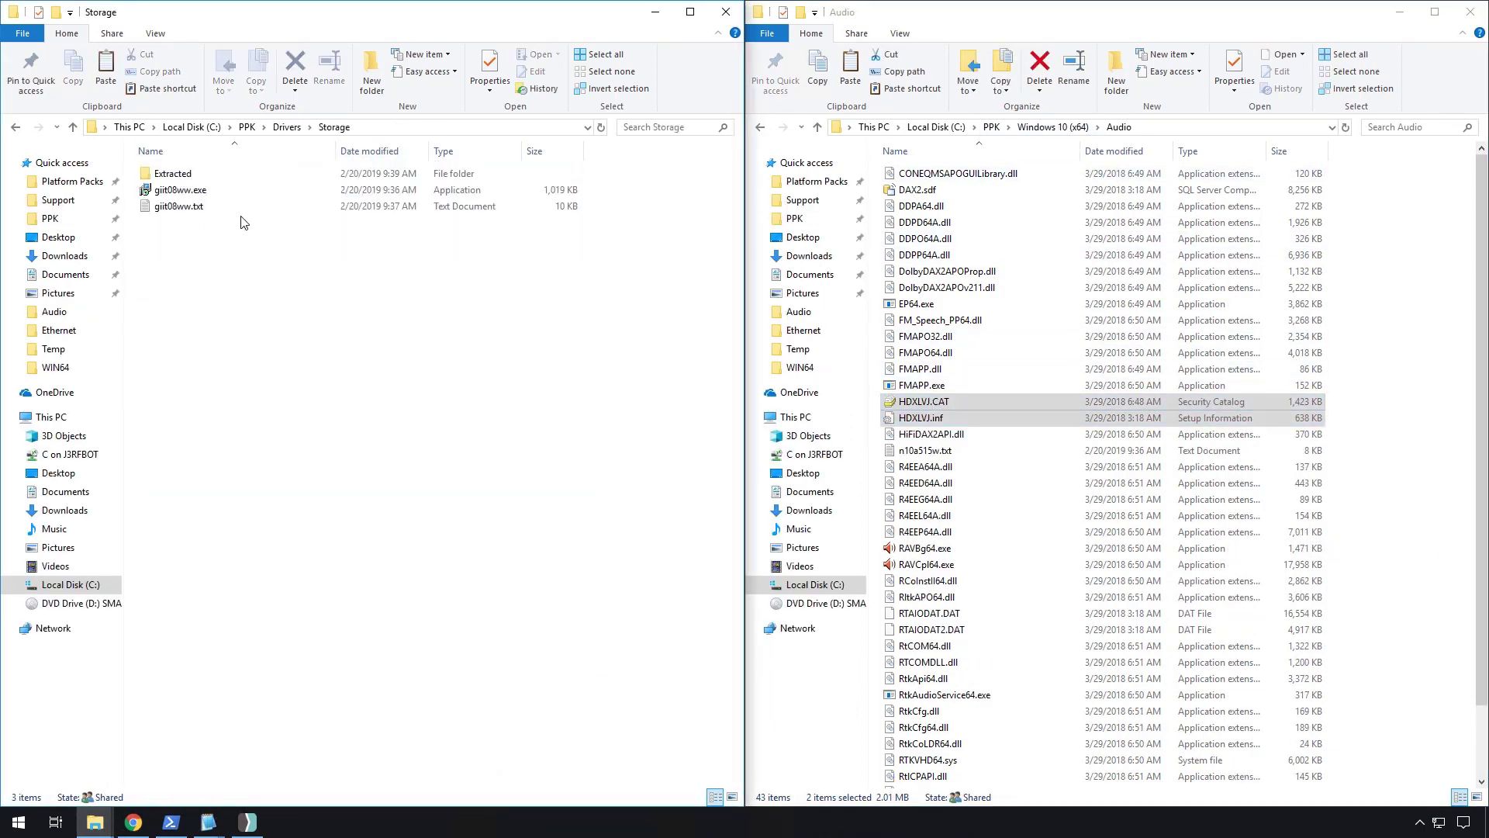
left_click(1052, 127)
left_click(1116, 73)
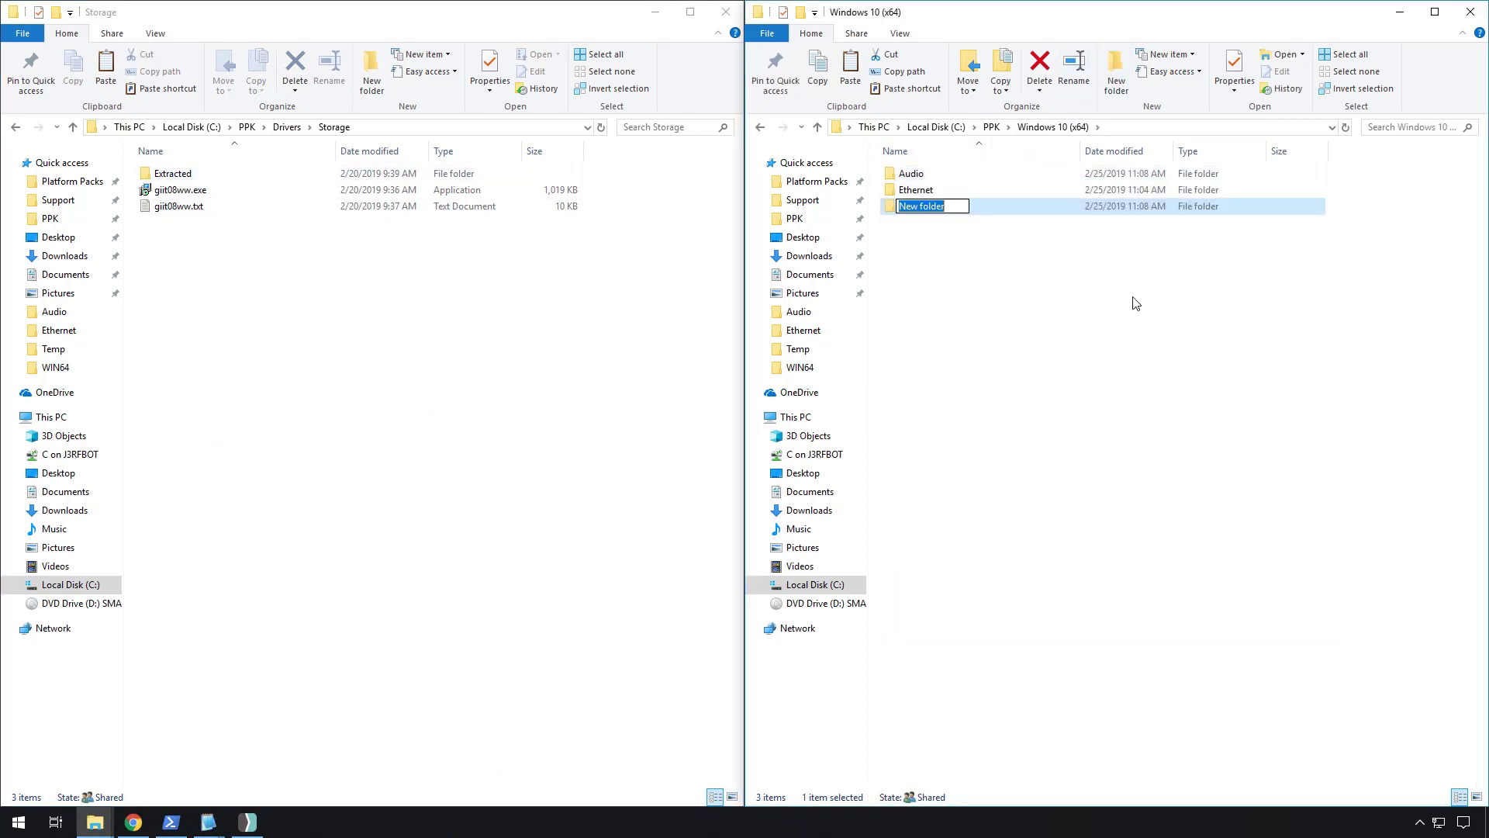
type("Storage")
key("Return")
key("Return")
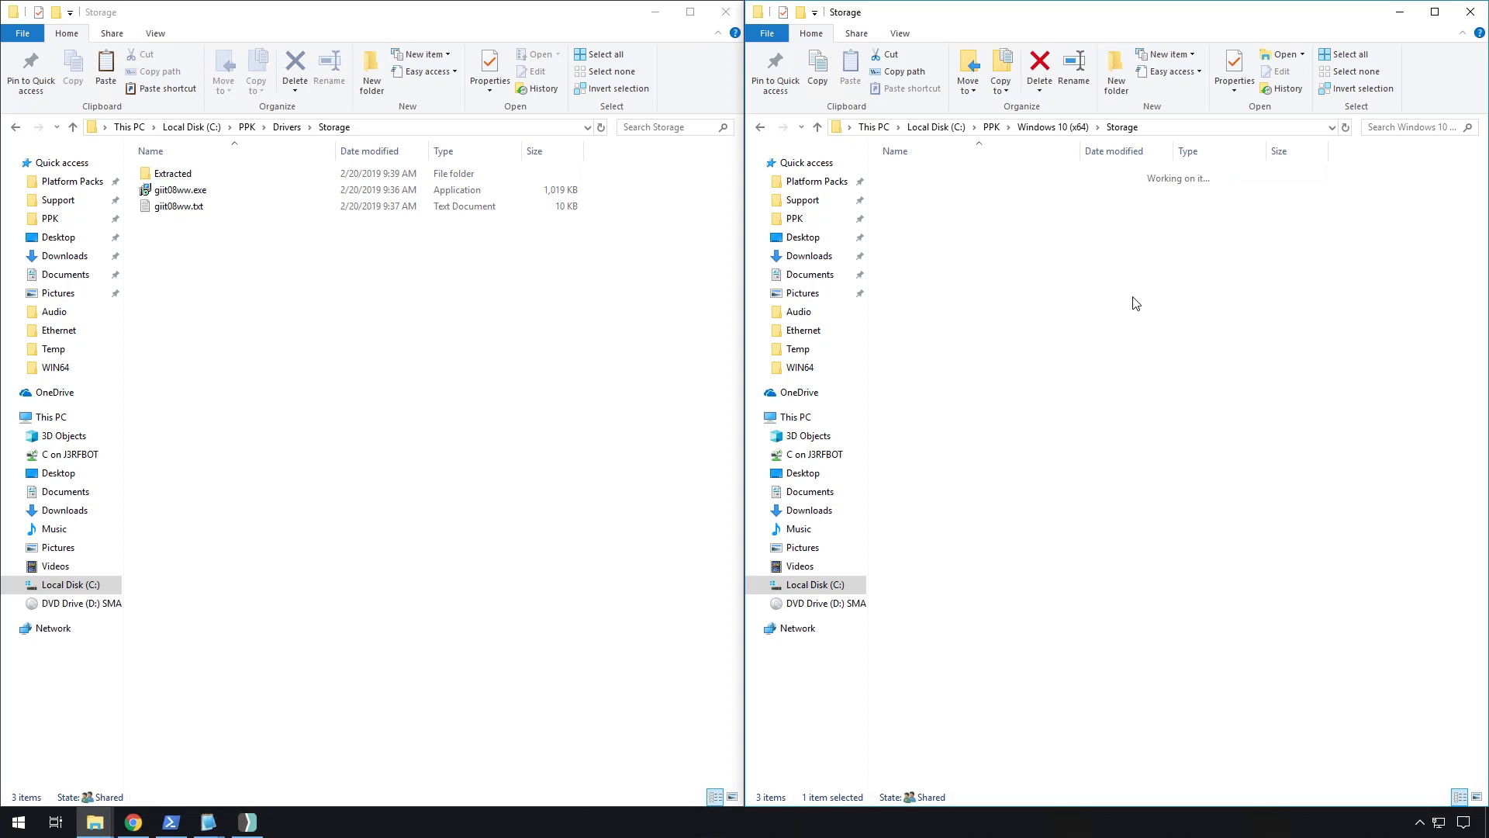
Copy giit08ww.txt into the new Windows 10 (x64) Storage folder
left_click(184, 213)
key("ctrl+c")
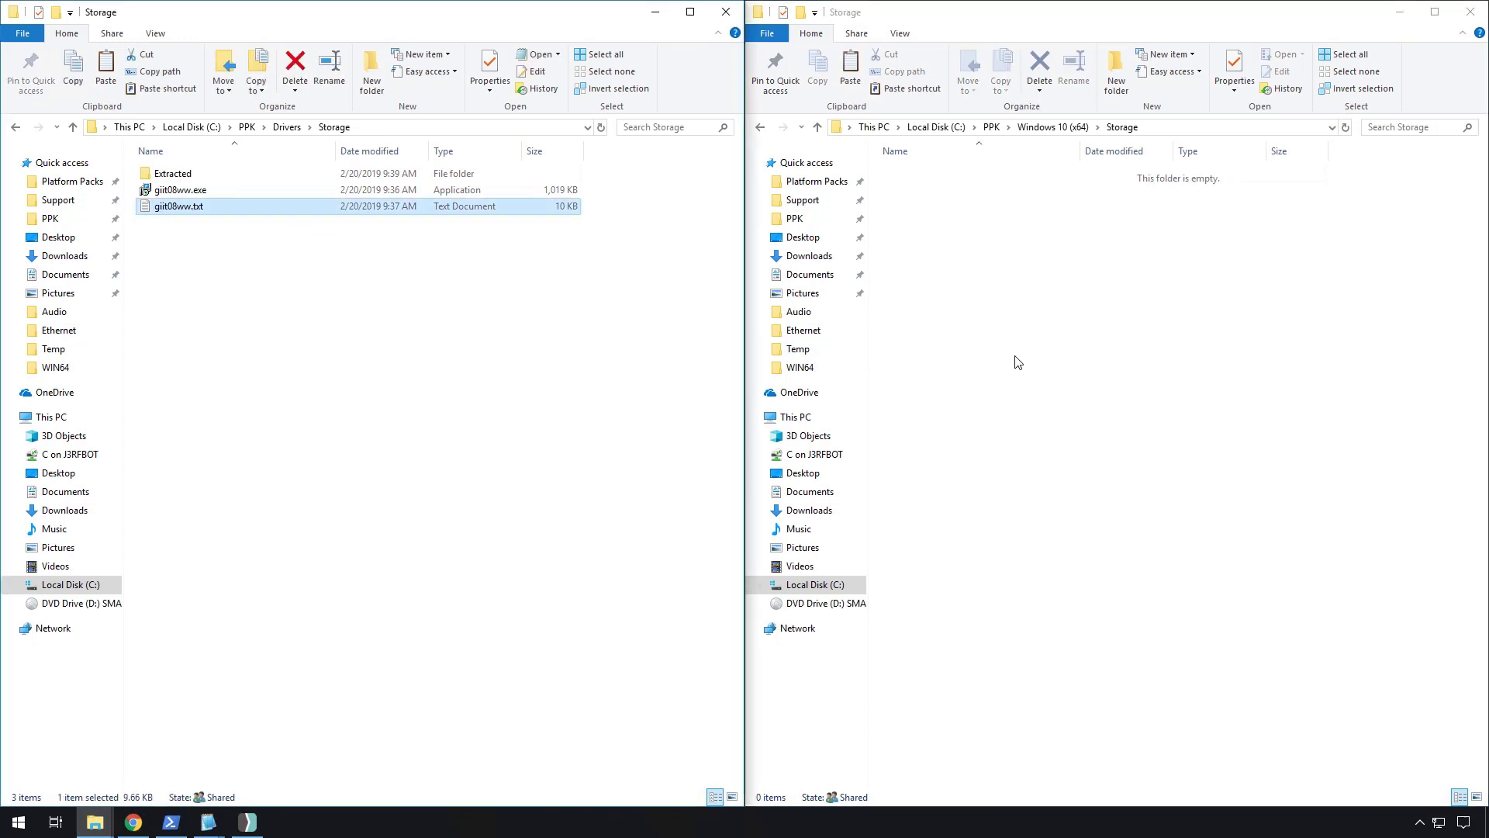
left_click(1017, 359)
key("ctrl+v")
Copy the six iaAHCIC/iaStor files from Extracted\Drivers into Storage, then return to PPK Drivers
double_click(233, 174)
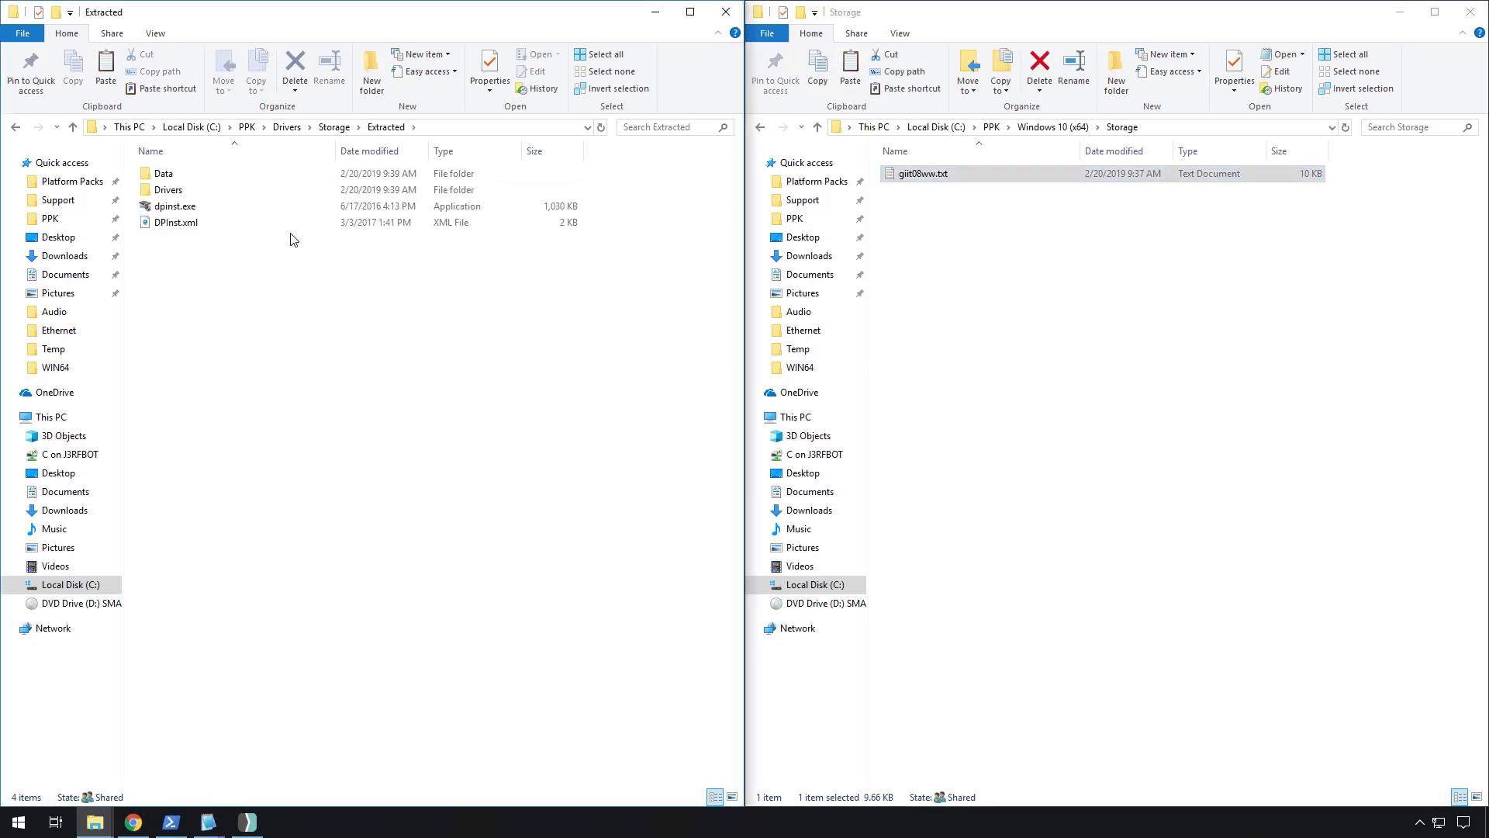
double_click(186, 191)
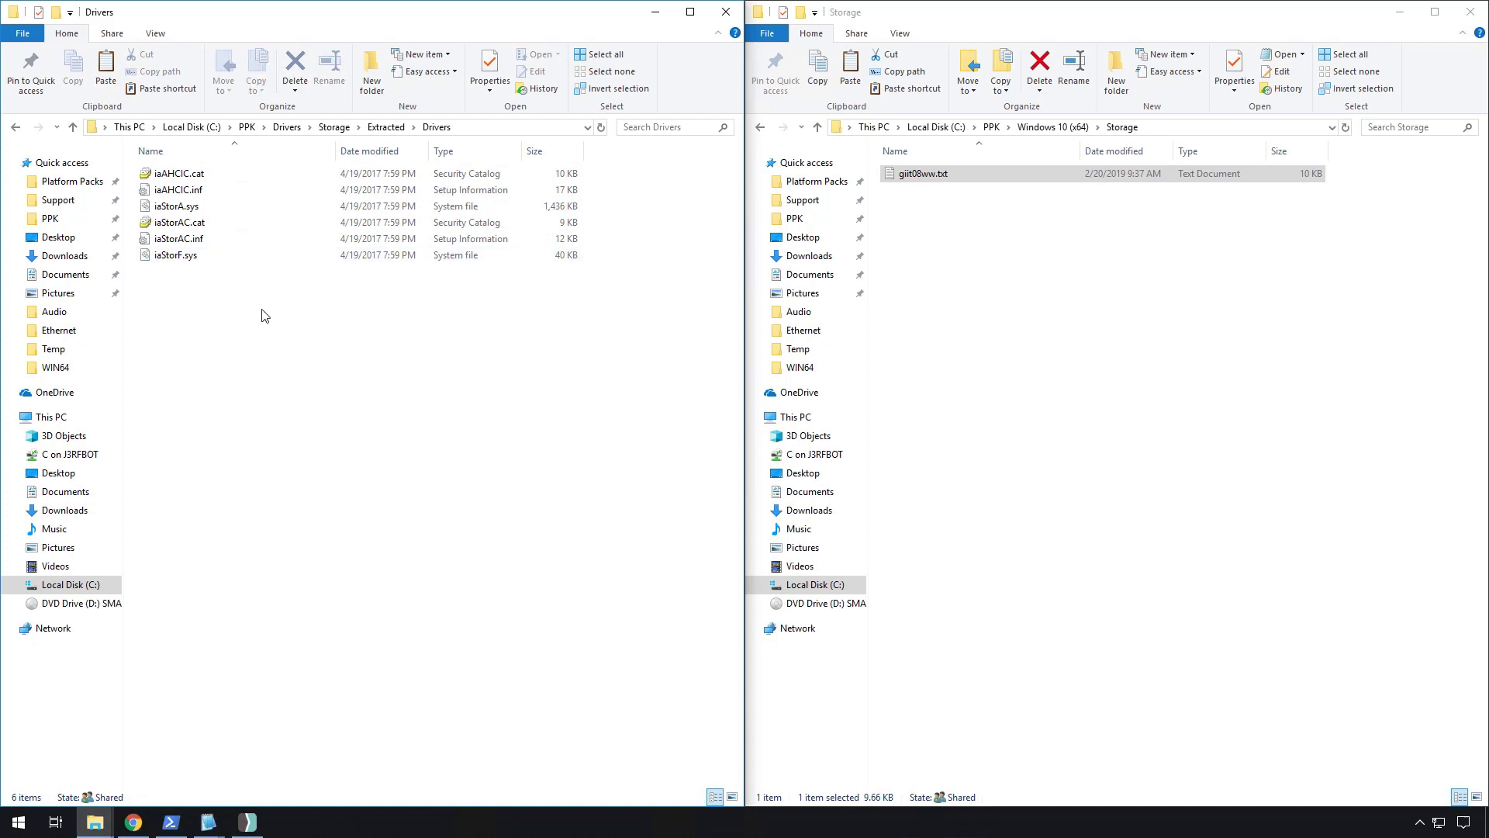
left_click_drag(262, 307, 173, 165)
left_click(233, 289)
left_click_drag(233, 277, 174, 166)
key("ctrl+c")
left_click(1027, 359)
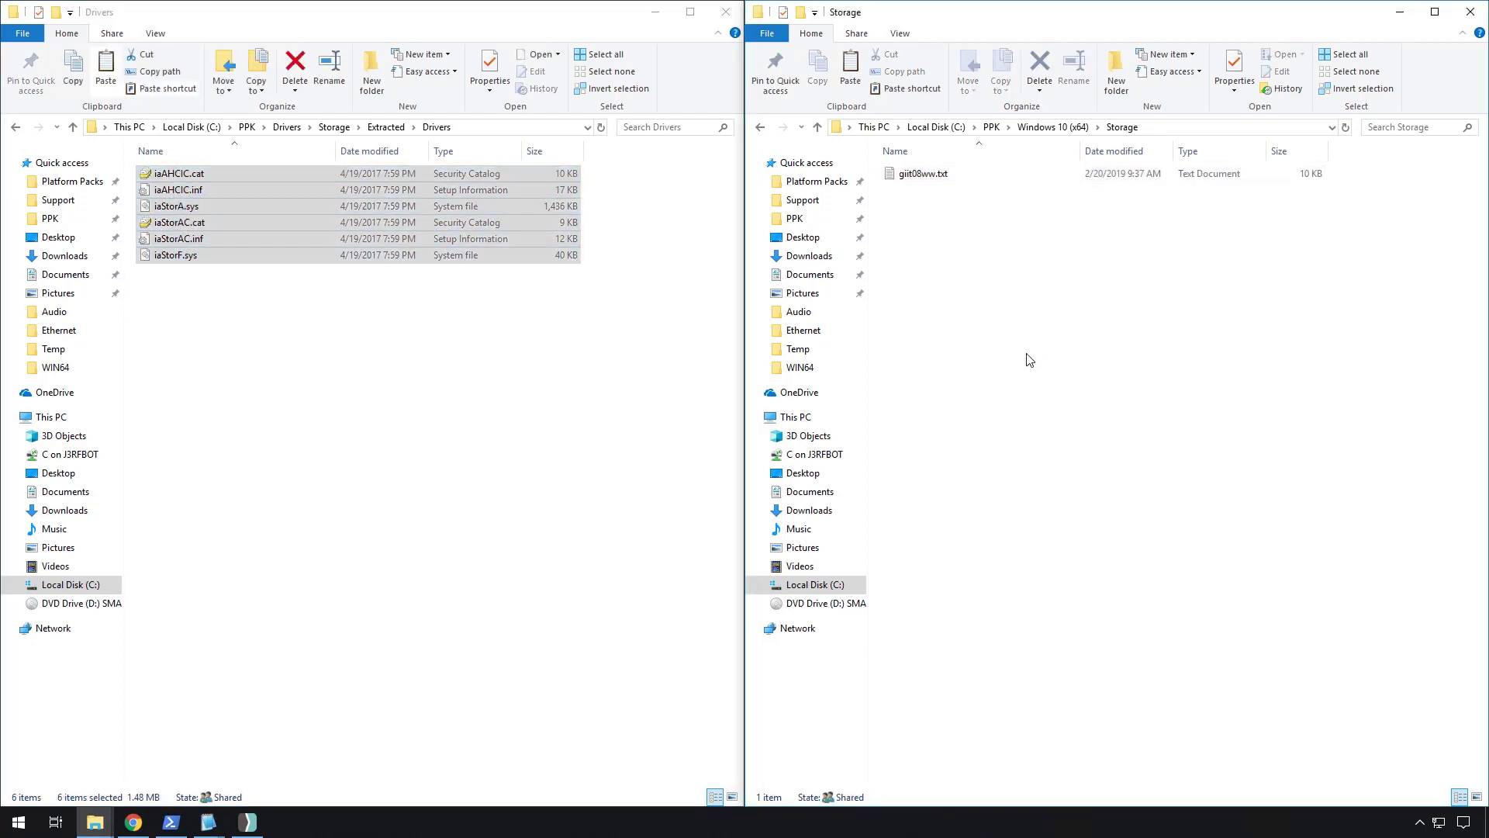
key("ctrl+v")
left_click(308, 318)
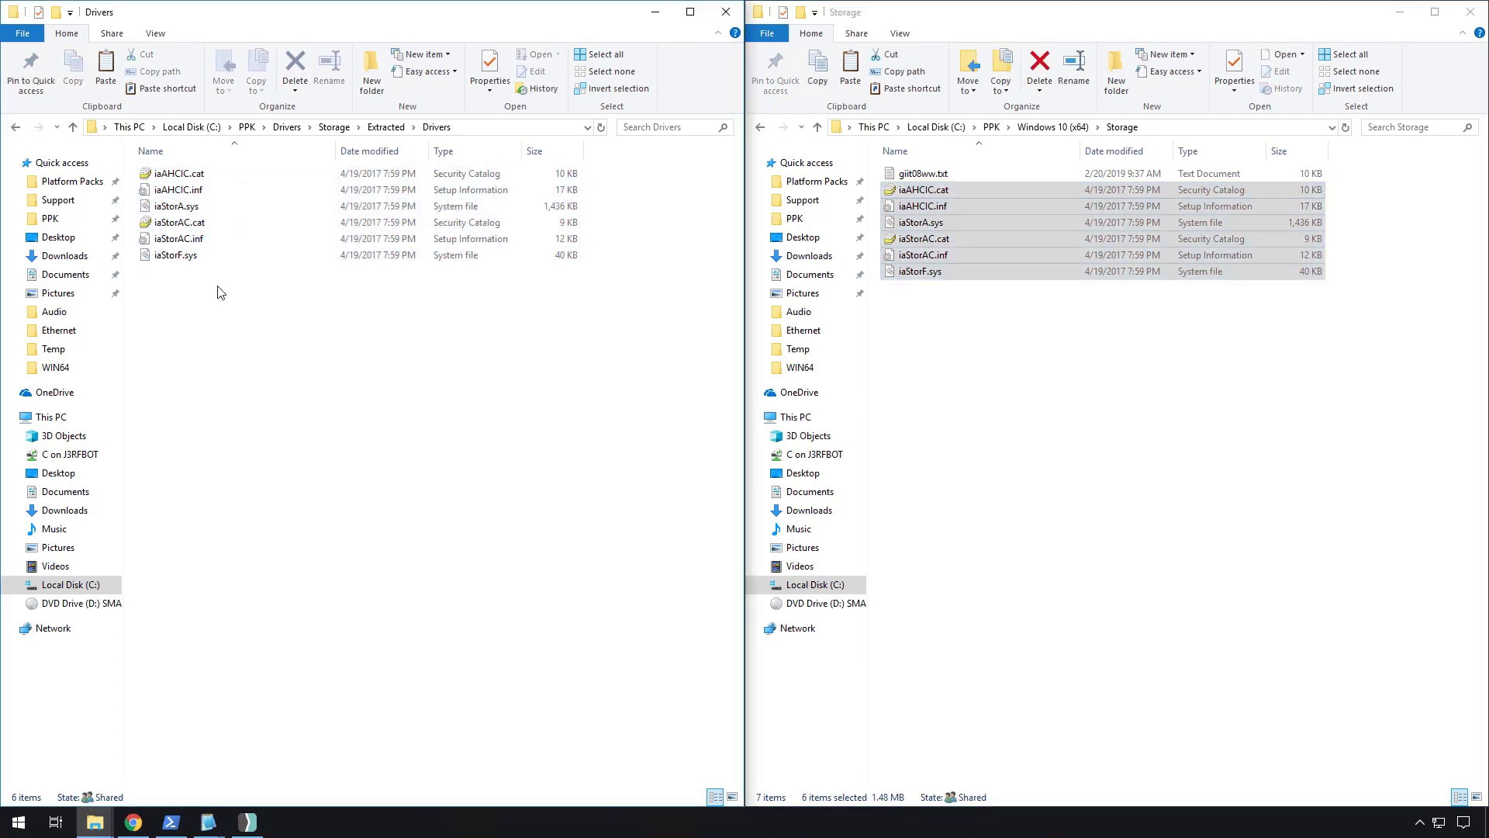
left_click_drag(244, 319, 200, 198)
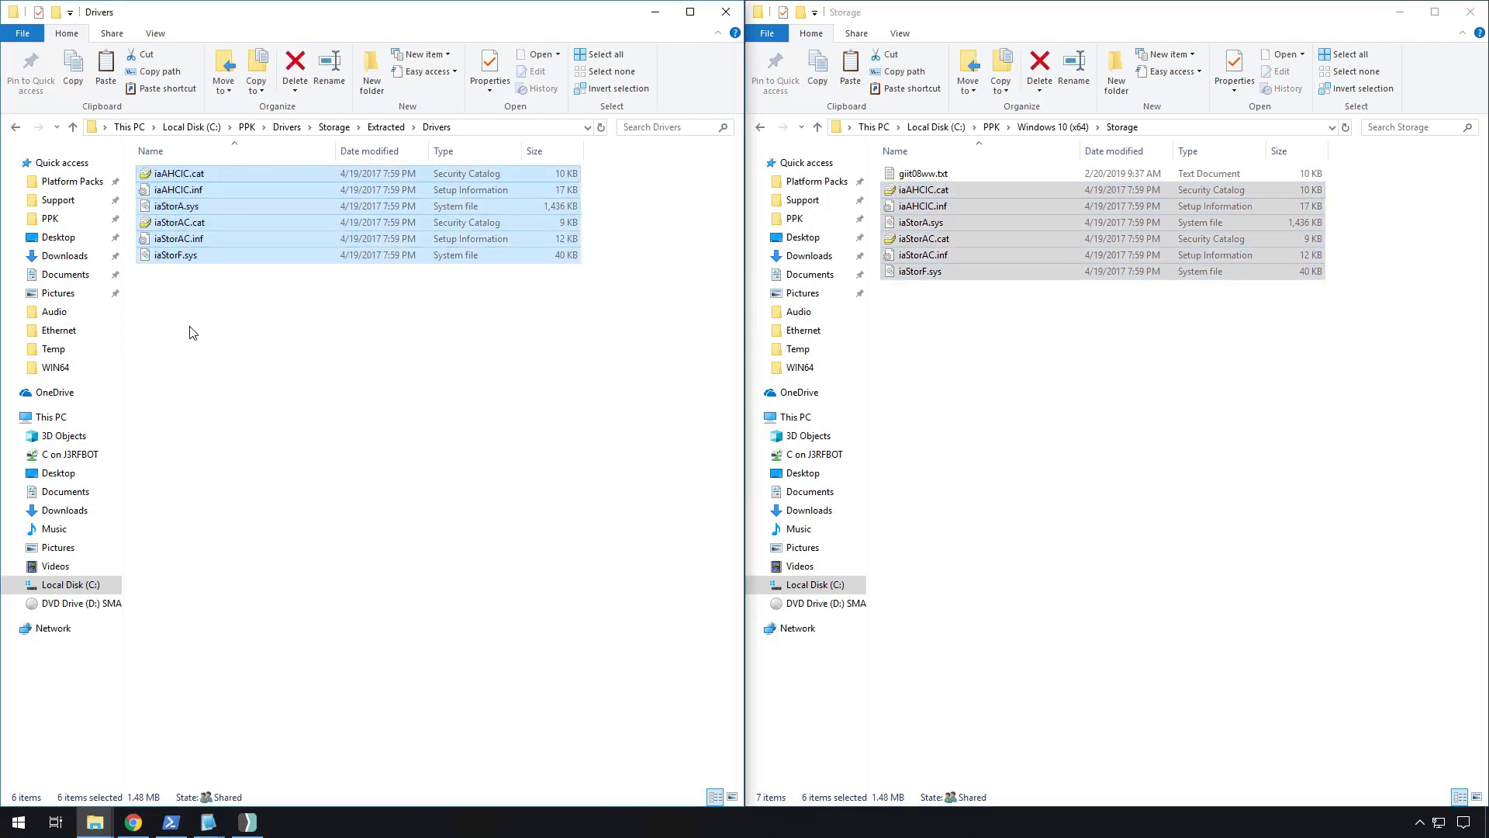
left_click(225, 295)
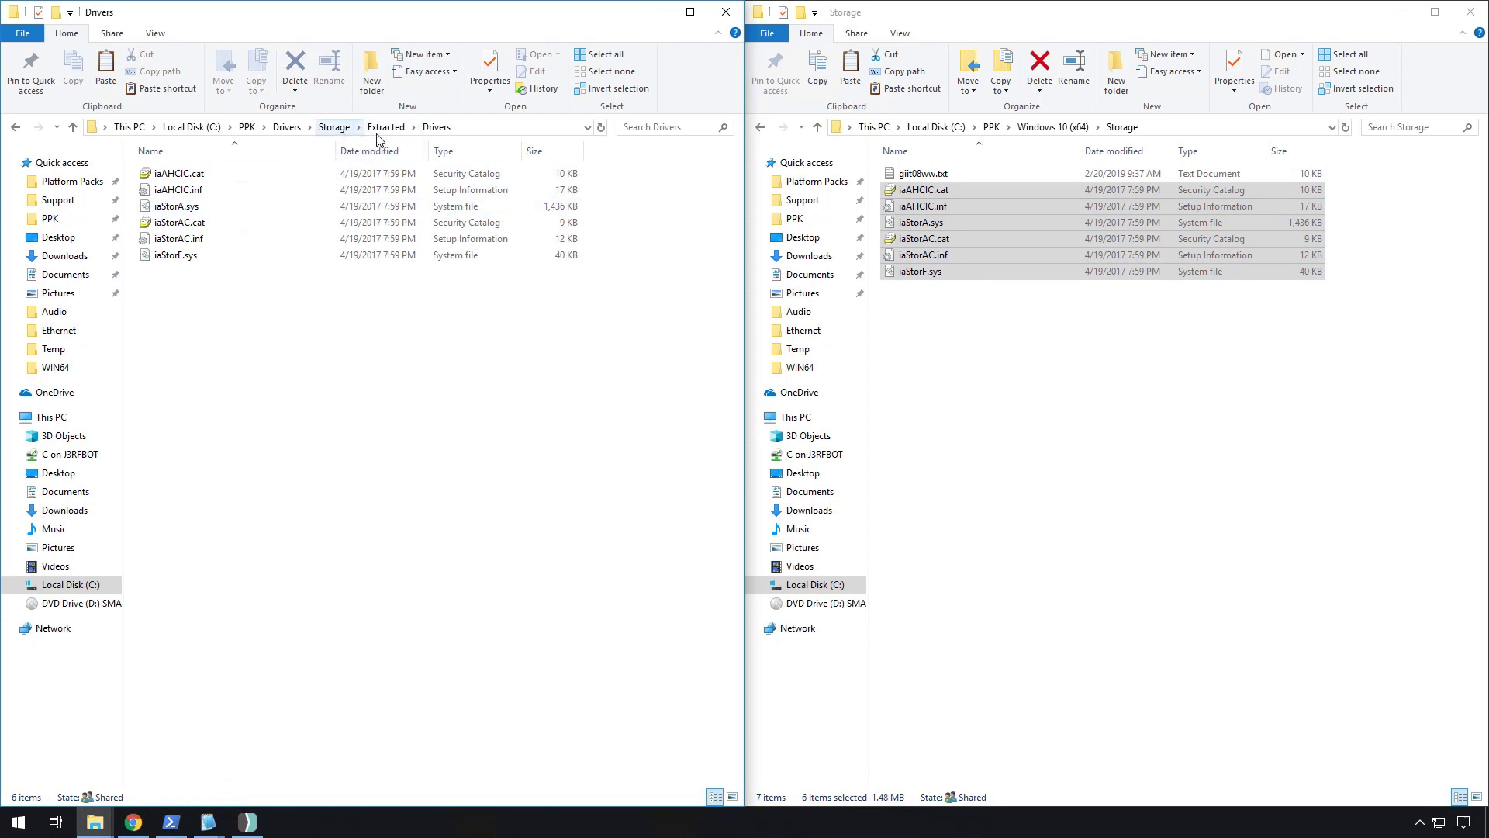
left_click(294, 134)
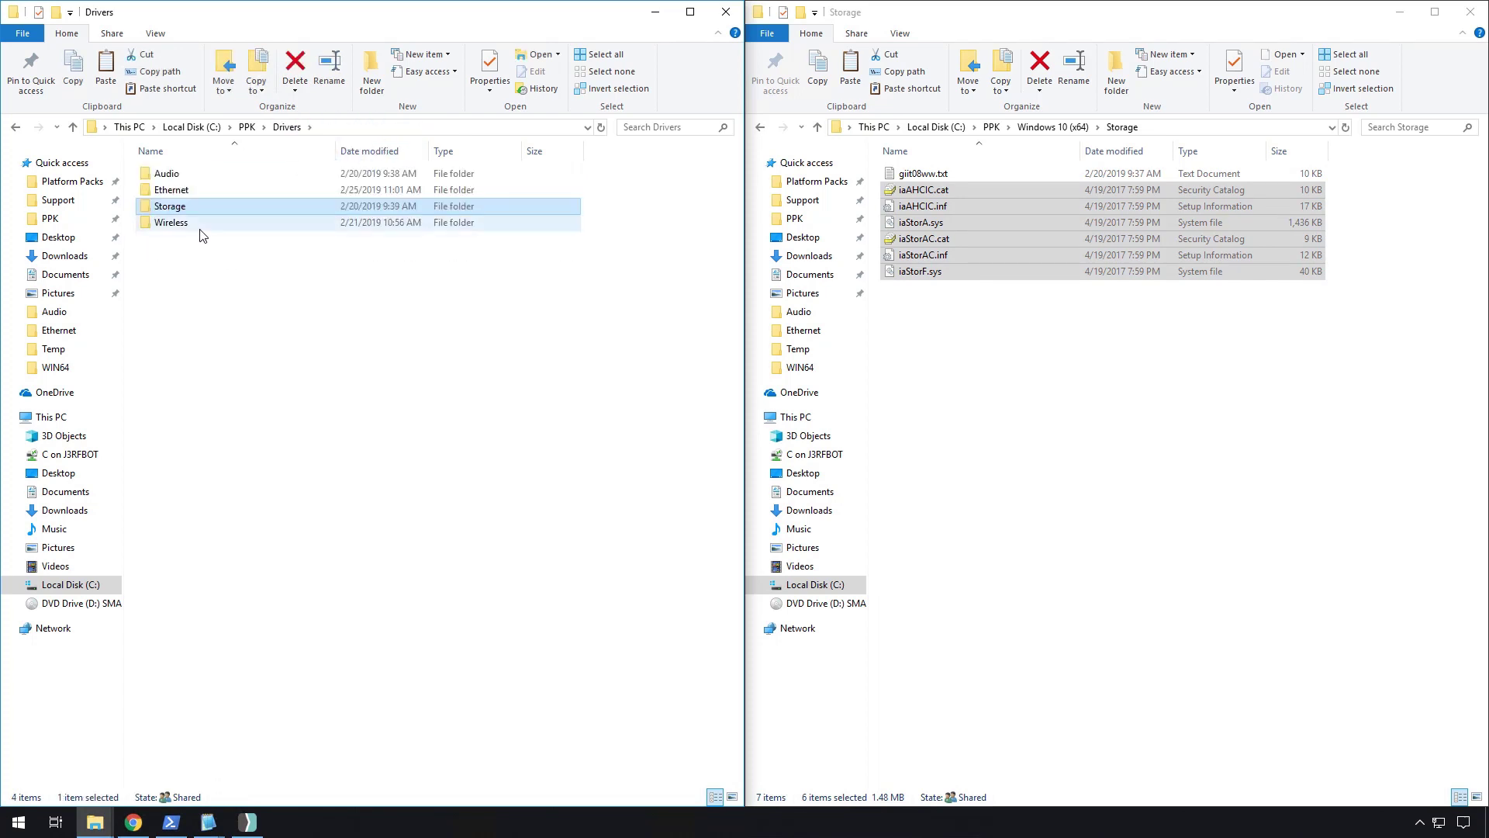
Create a Wireless folder under Windows 10 (x64) and copy nz0wj14w.txt into it
double_click(183, 222)
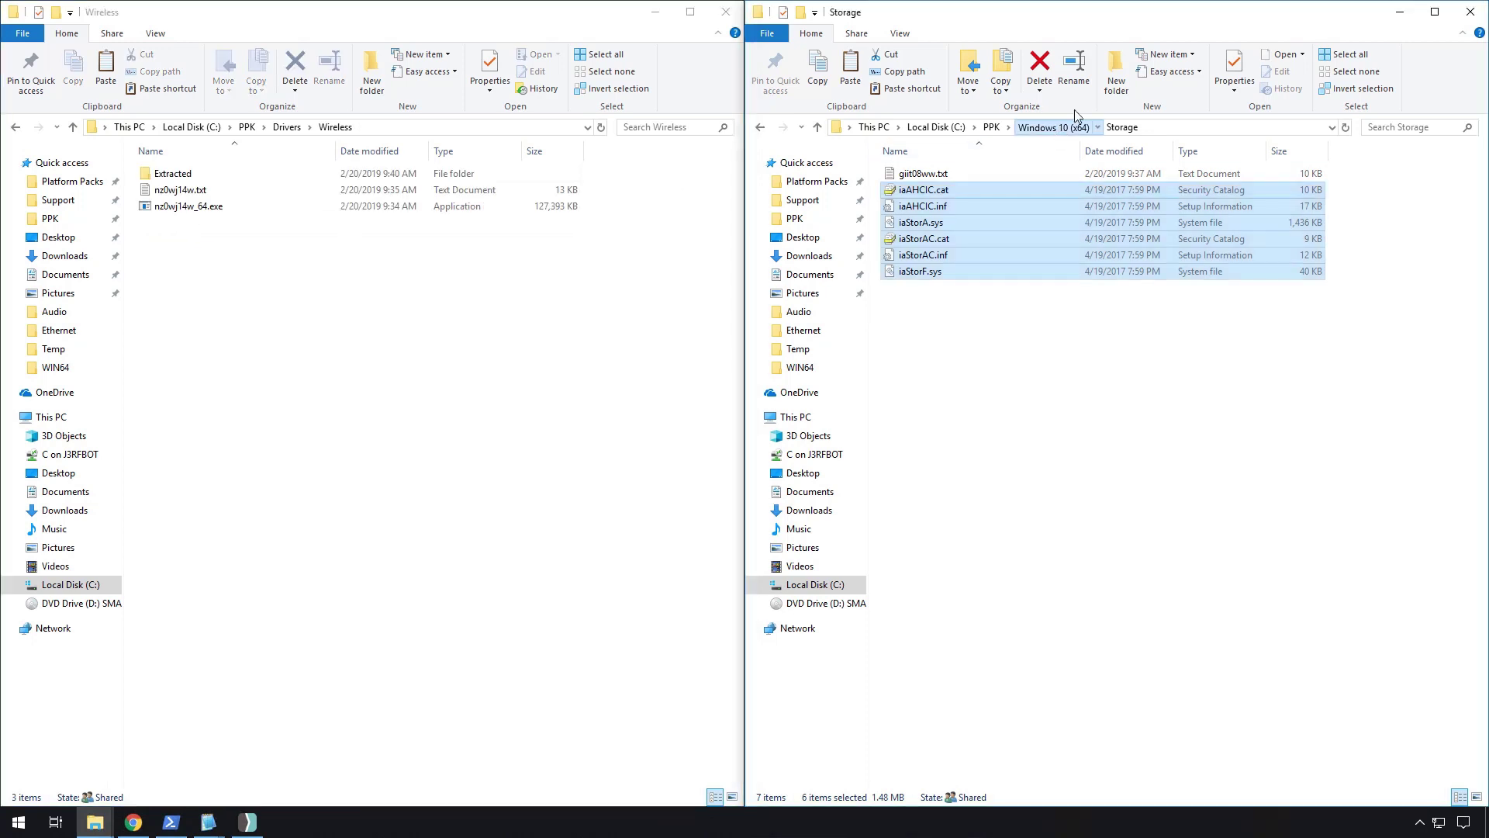
left_click(1053, 126)
left_click(1116, 74)
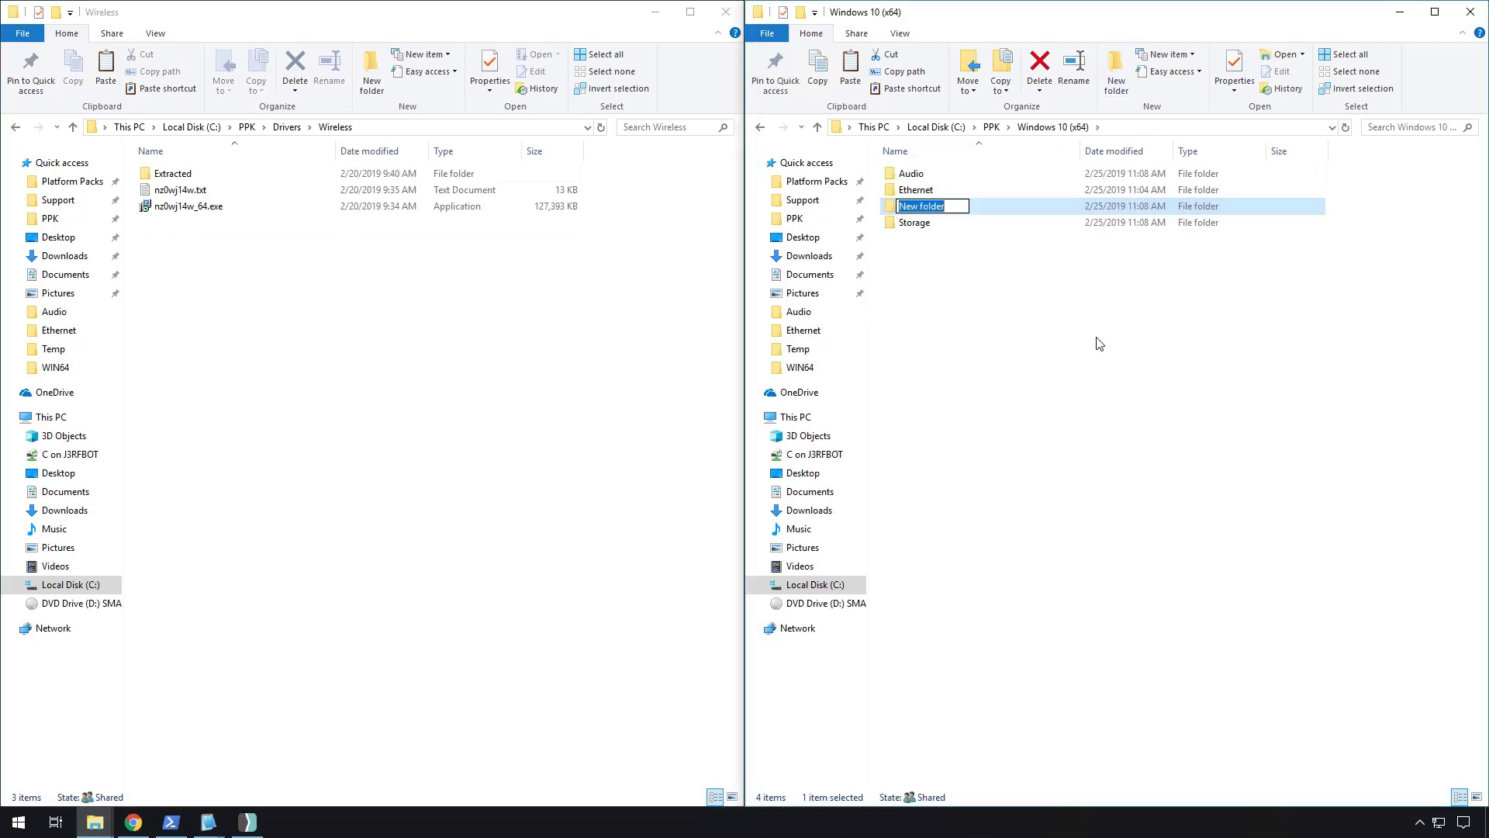
type("Wireless")
key("Return")
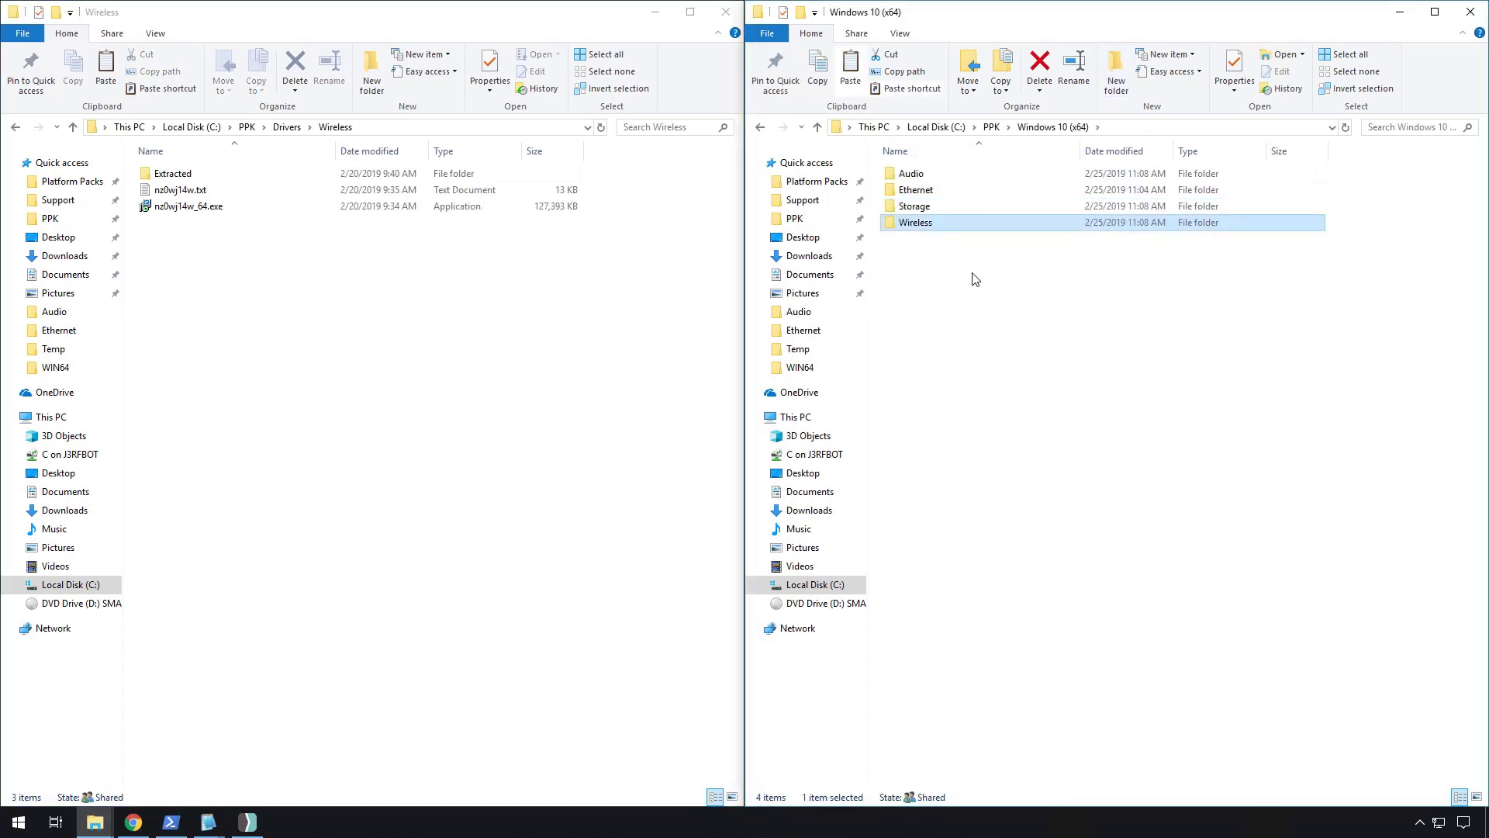
double_click(952, 225)
left_click(203, 191)
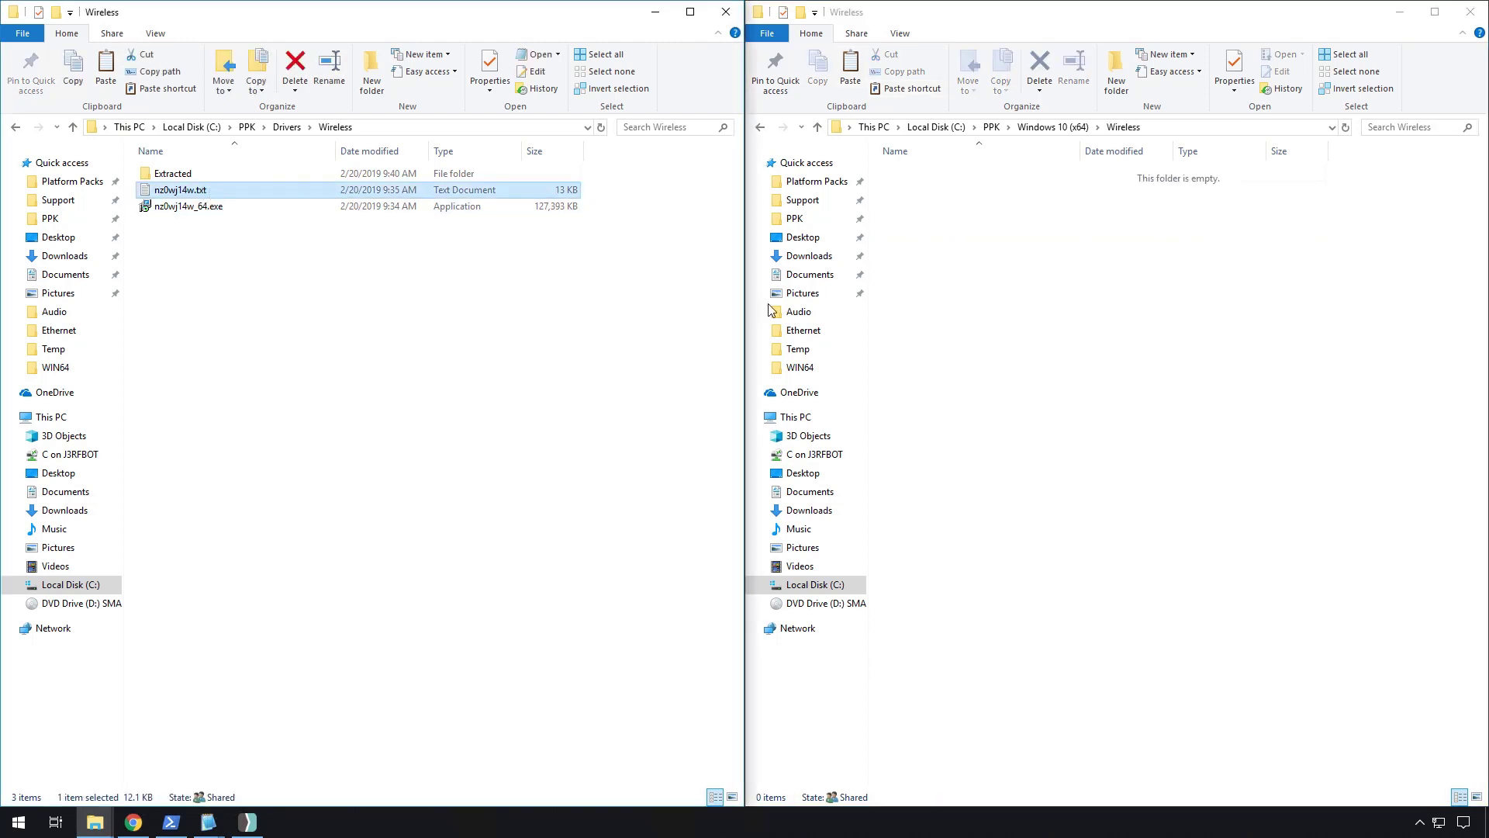
left_click(975, 372)
key("ctrl+v")
Open the extracted WinT wireless driver files under Extracted\Drivers
double_click(207, 175)
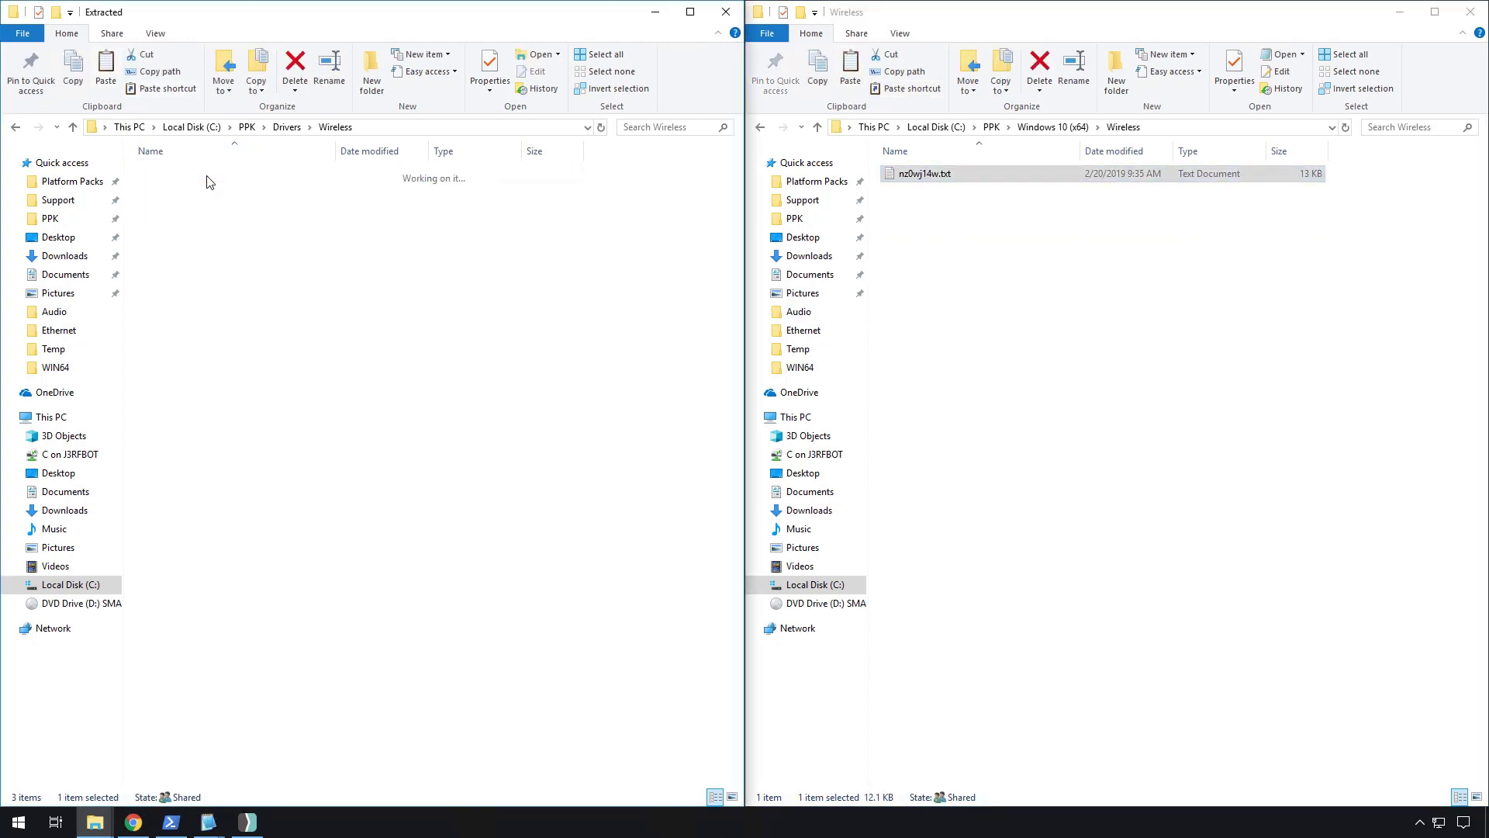
double_click(186, 175)
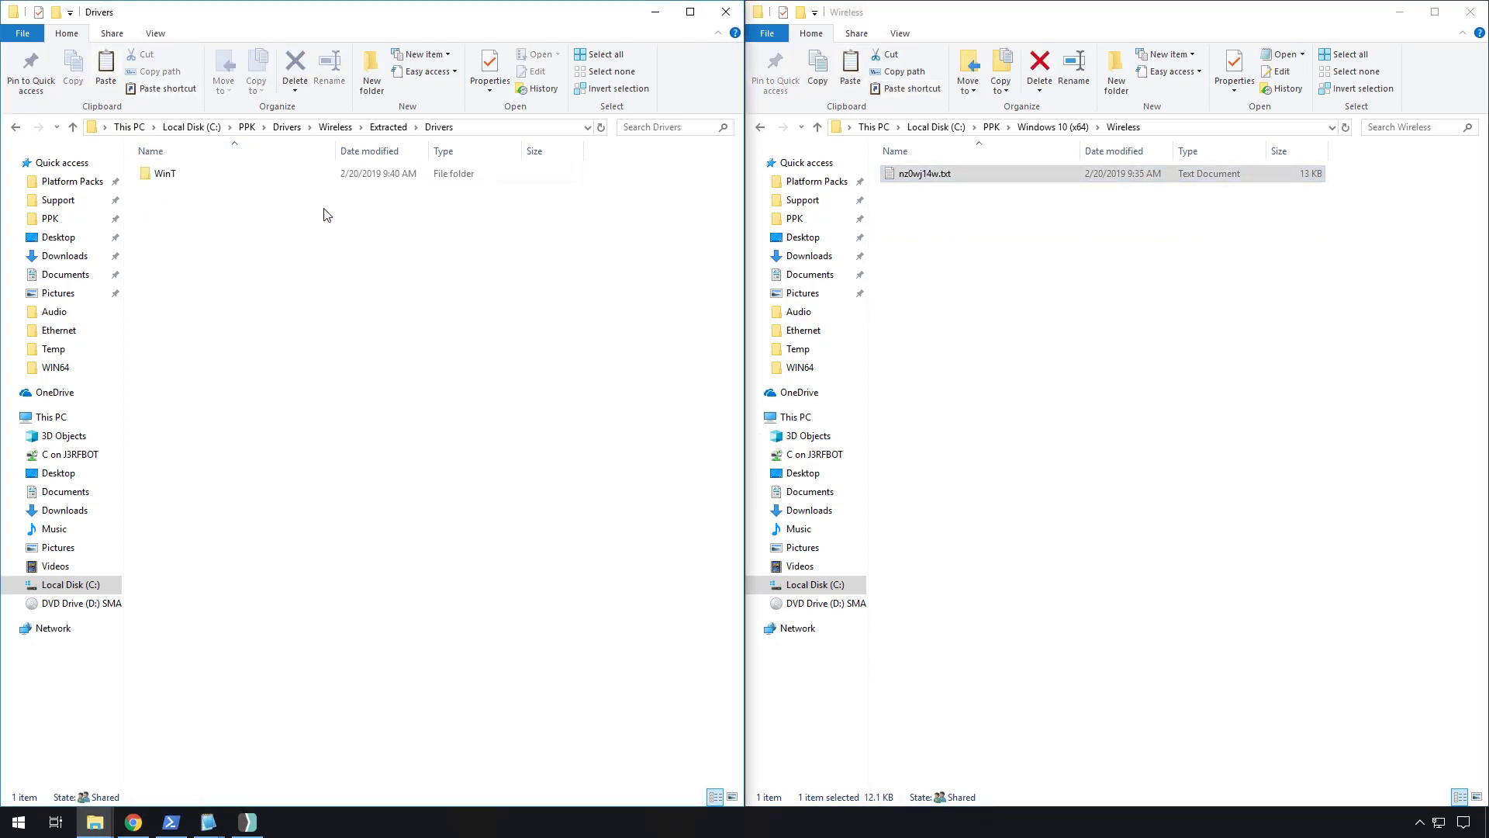
double_click(169, 176)
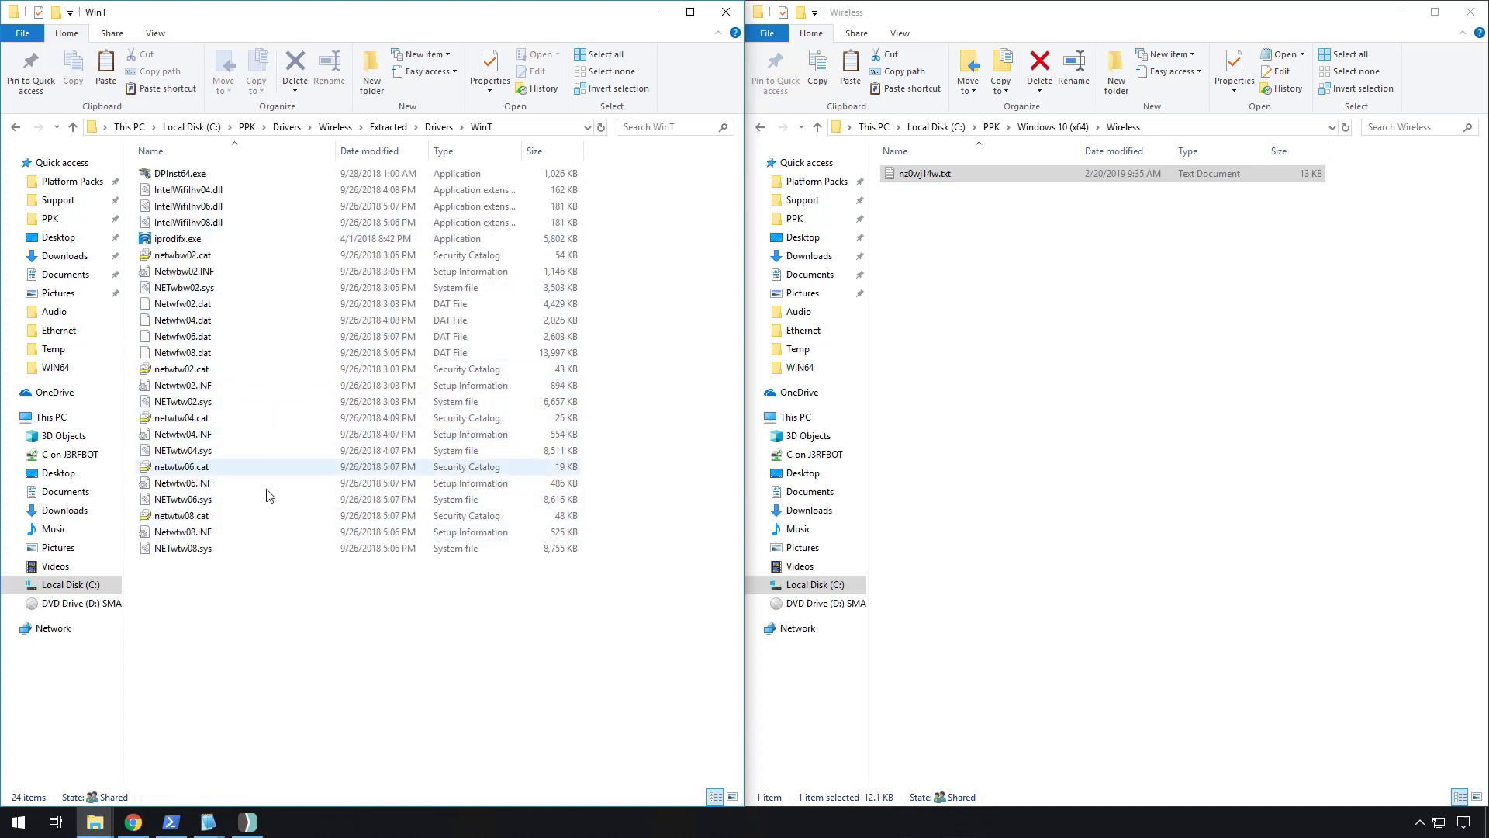
Close the HDXLVJ.inf and CSV File Copy Notepad windows, leaving wmi.txt in front
mouse_move(208, 823)
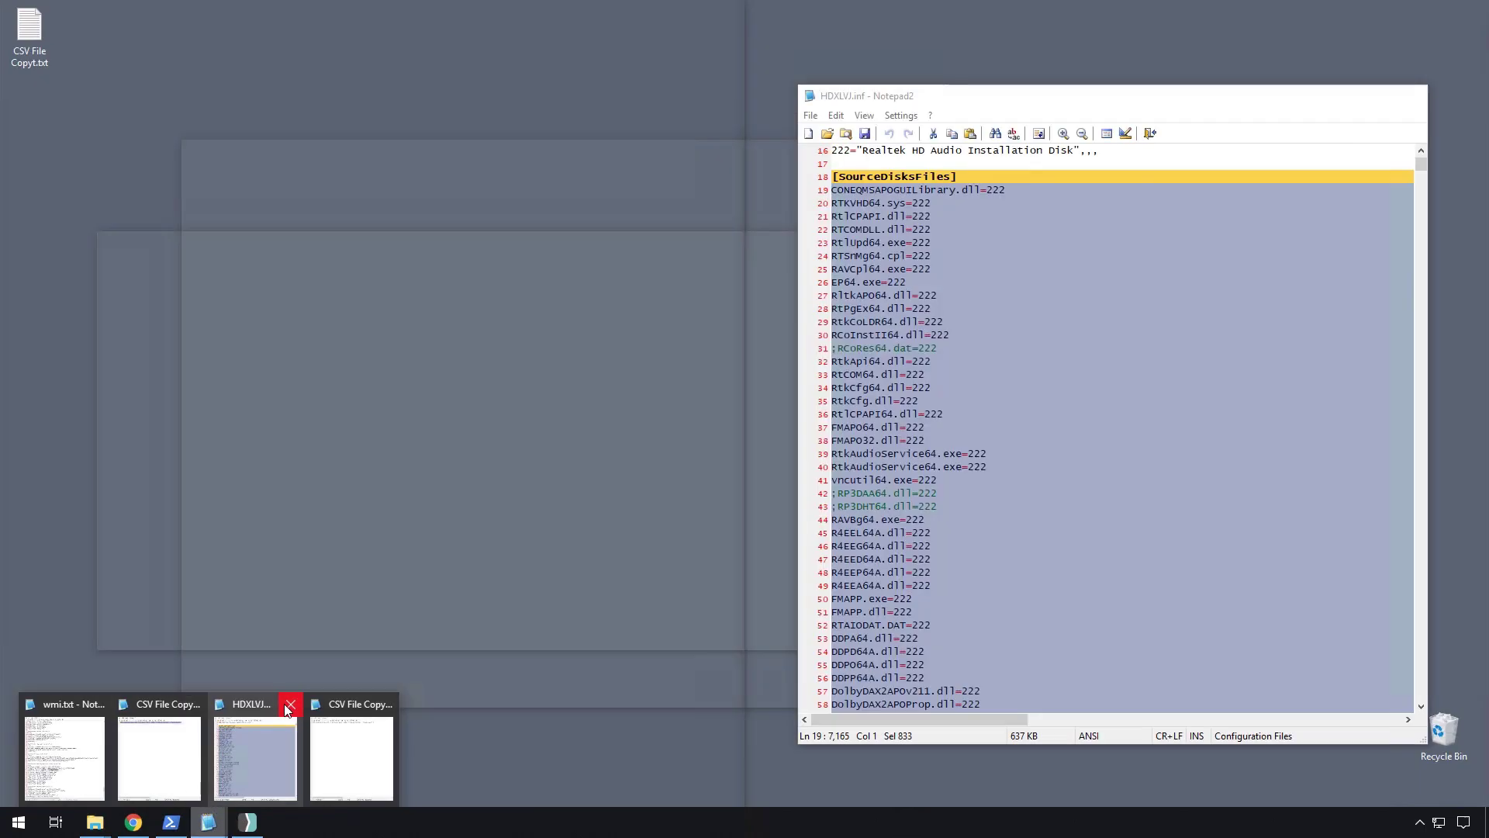
left_click(290, 704)
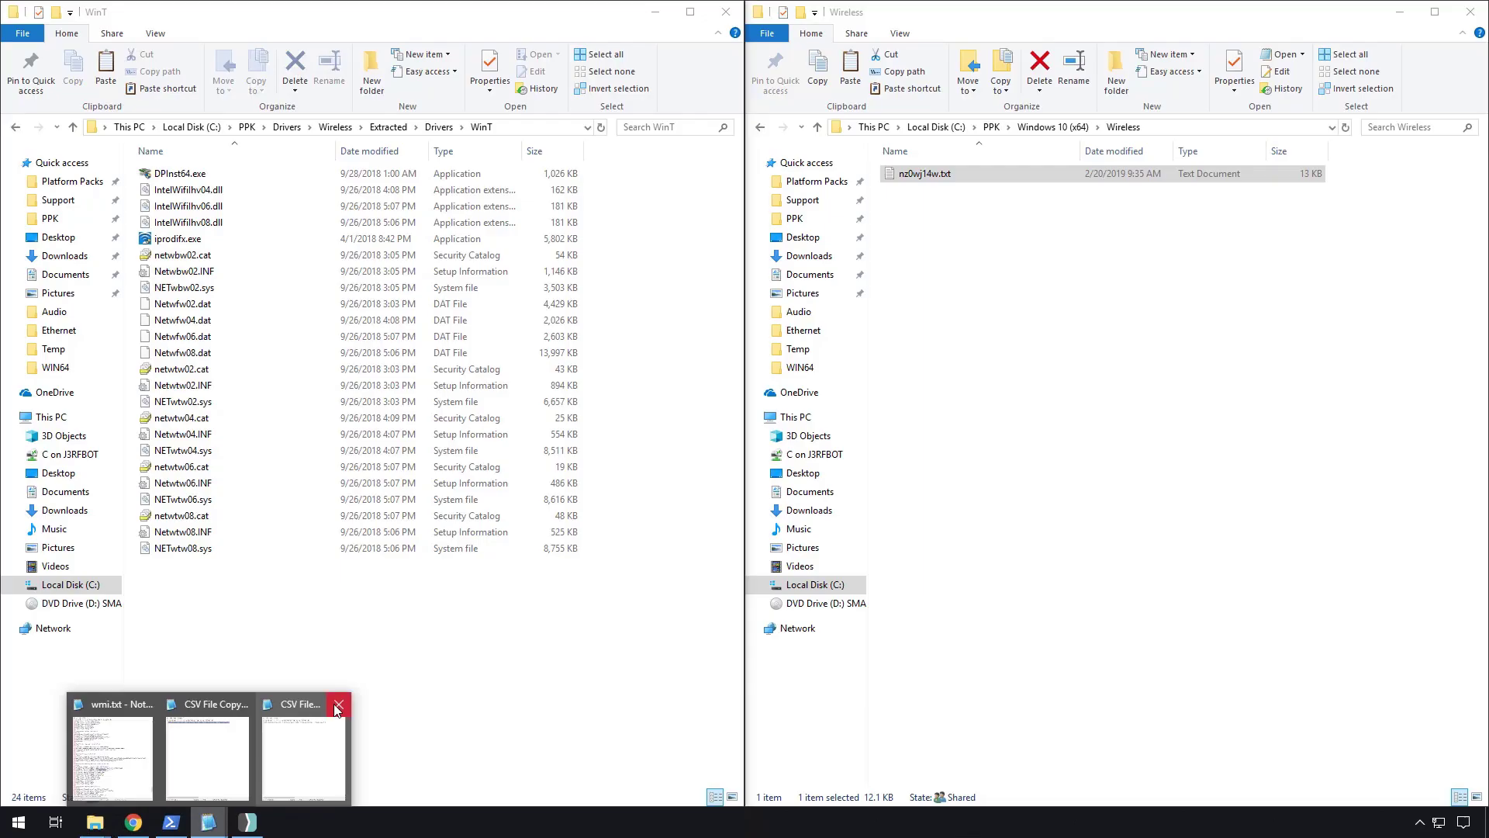
left_click(342, 704)
left_click(291, 704)
left_click(214, 748)
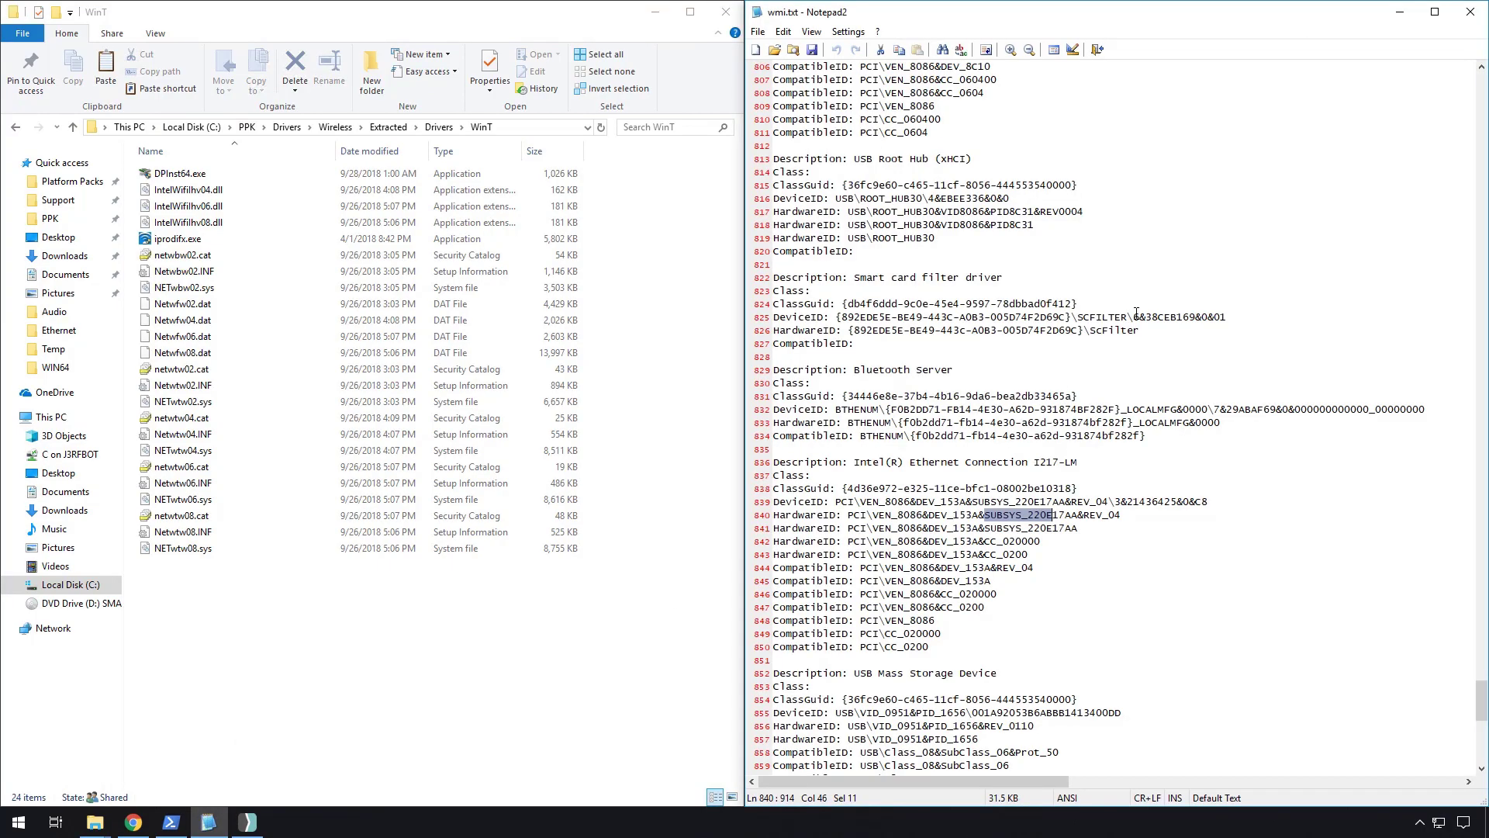
Search wmi.txt for 'wi' to locate the wireless adapter entry
left_click(1133, 316)
scroll(973, 341, "up", 4)
left_click(935, 306)
key("ctrl+f")
type("wireles")
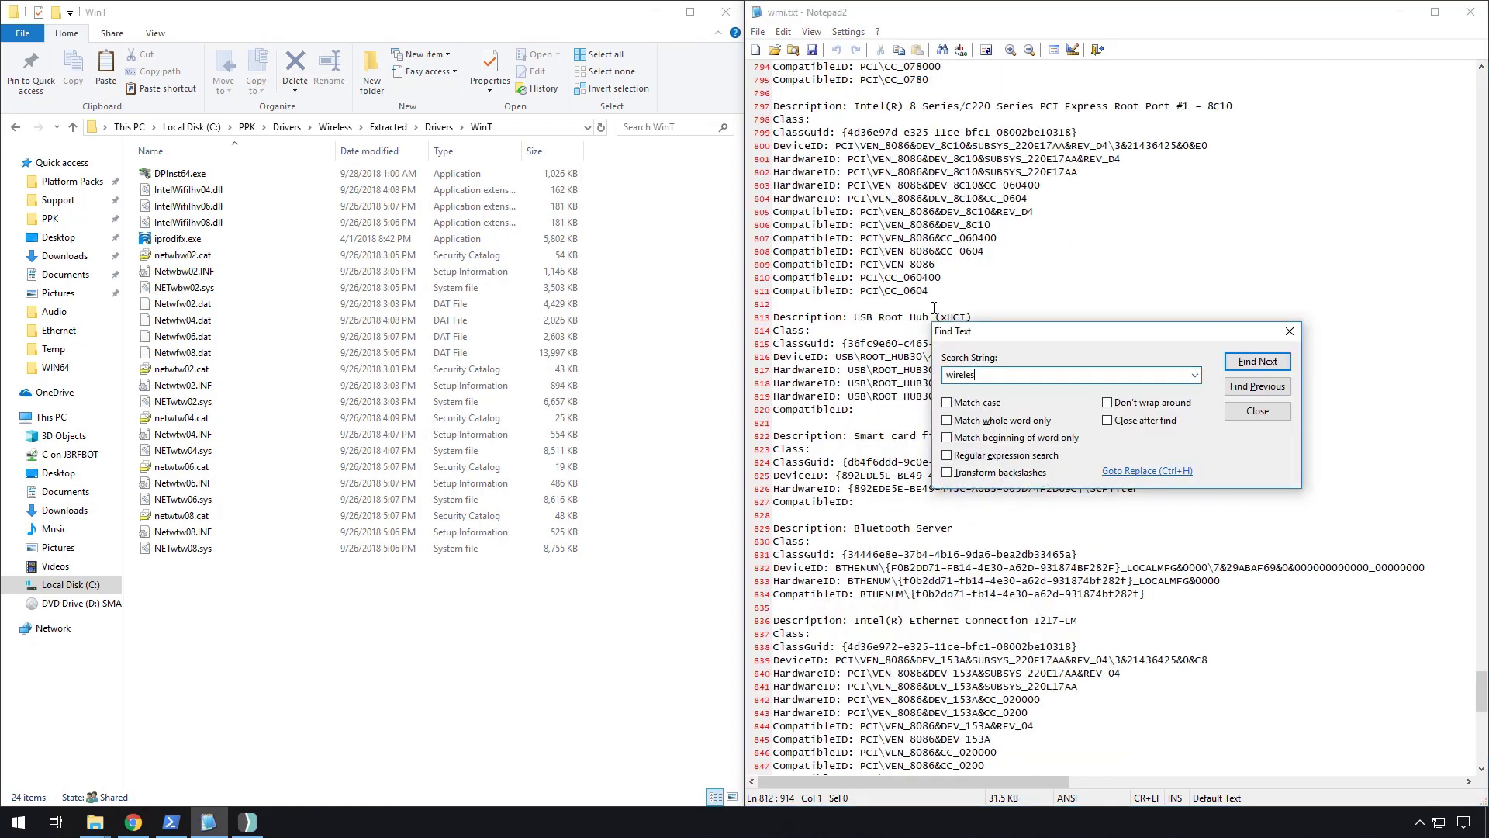
key("Return")
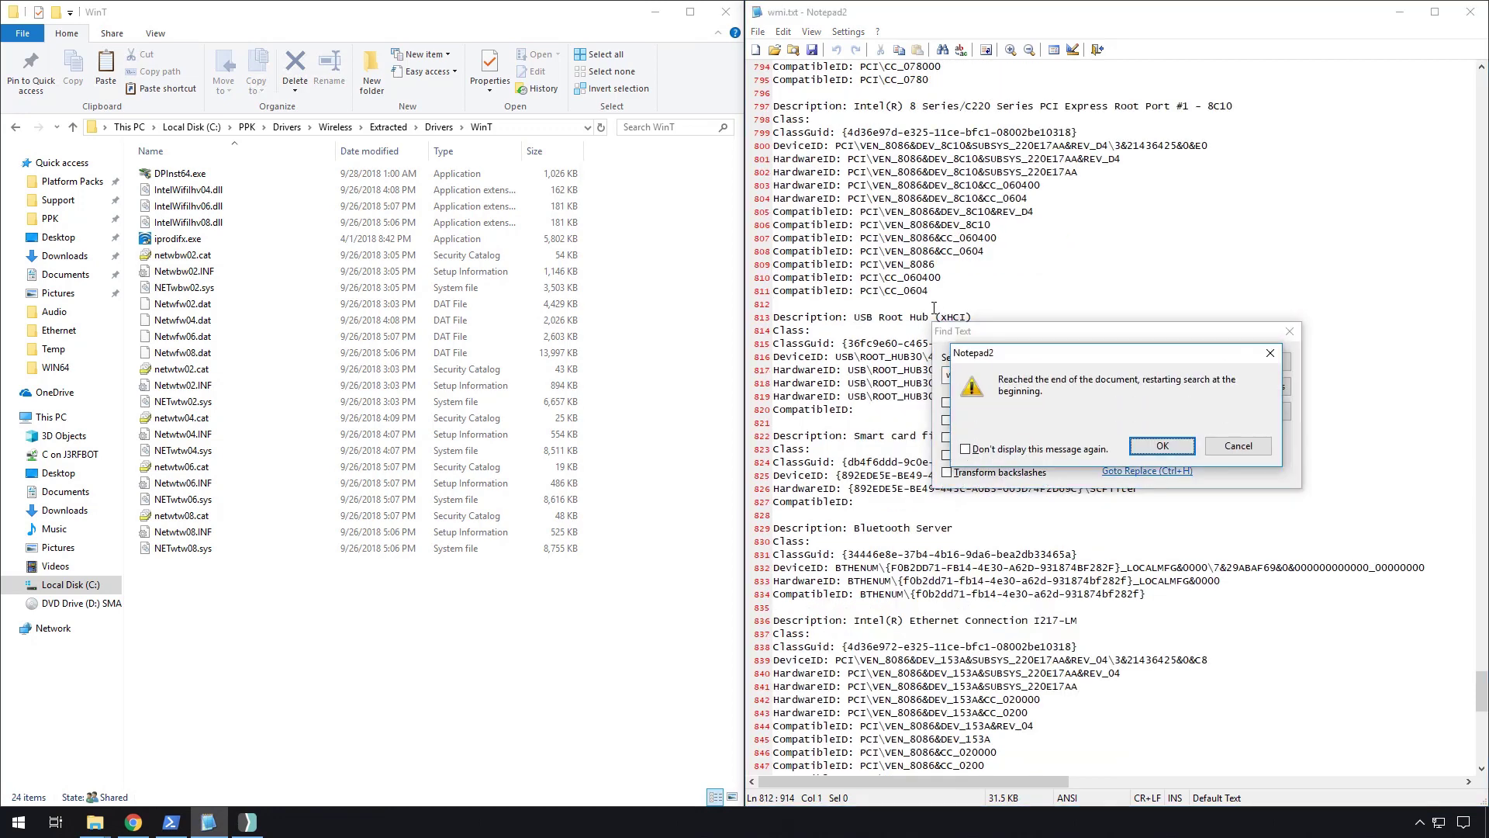
left_click(1166, 446)
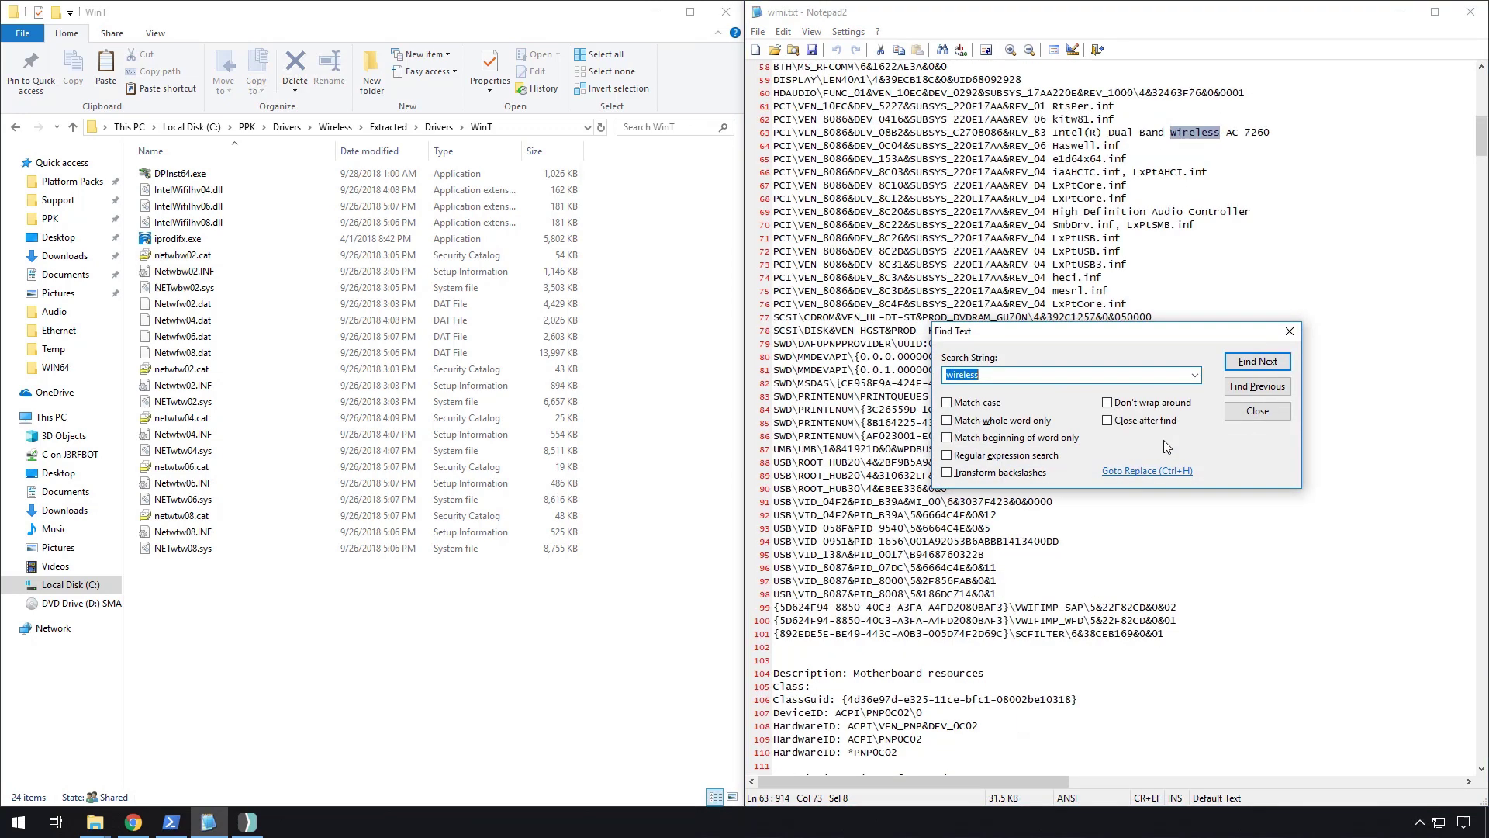
left_click(1268, 424)
left_click(1230, 329)
scroll(1229, 331, "up", 3)
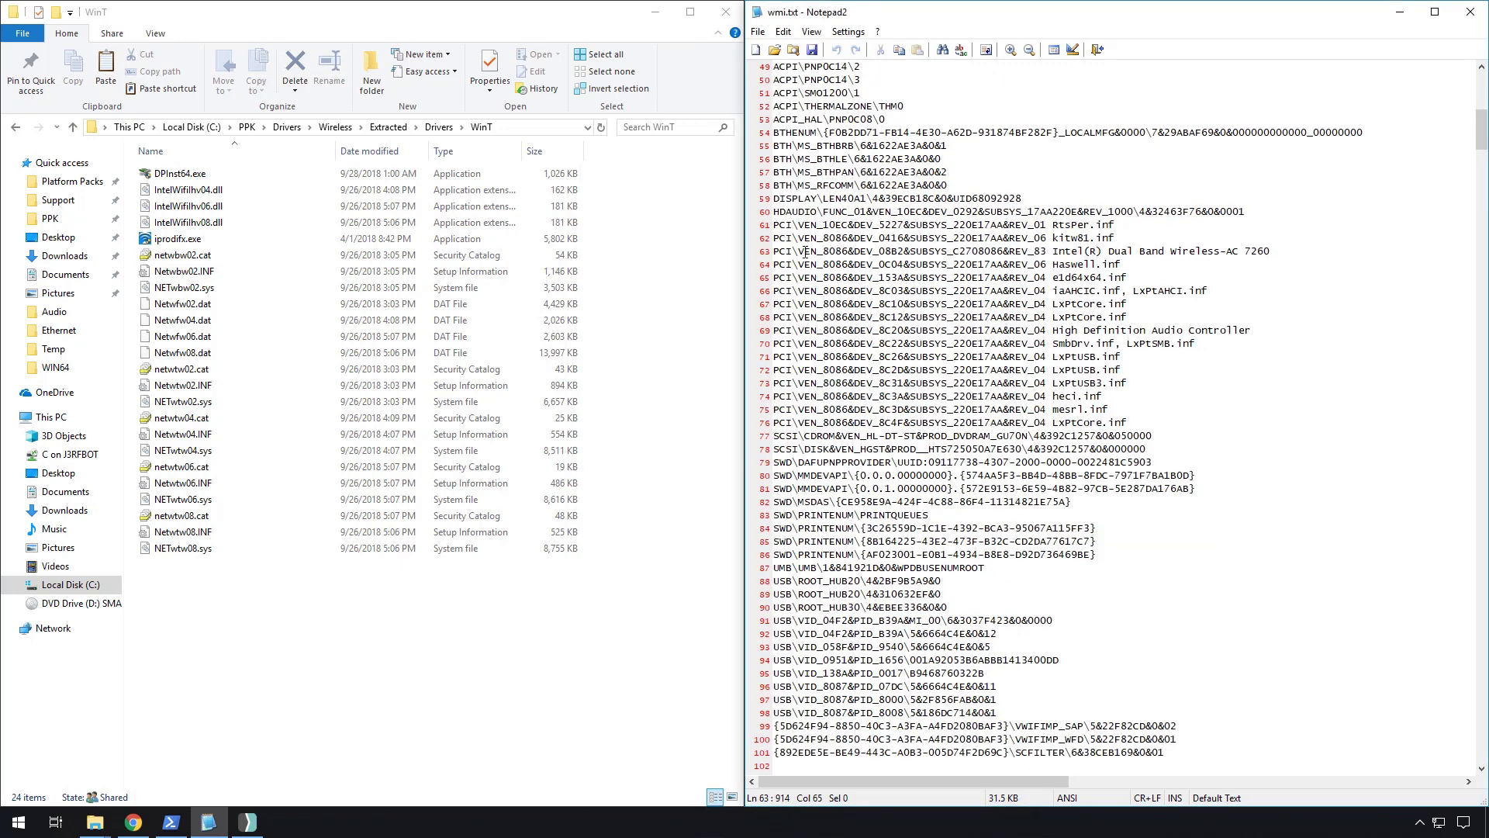
Copy the Dual Band Wireless-AC 7260 hardware ID from line 63
left_click_drag(801, 252, 1002, 252)
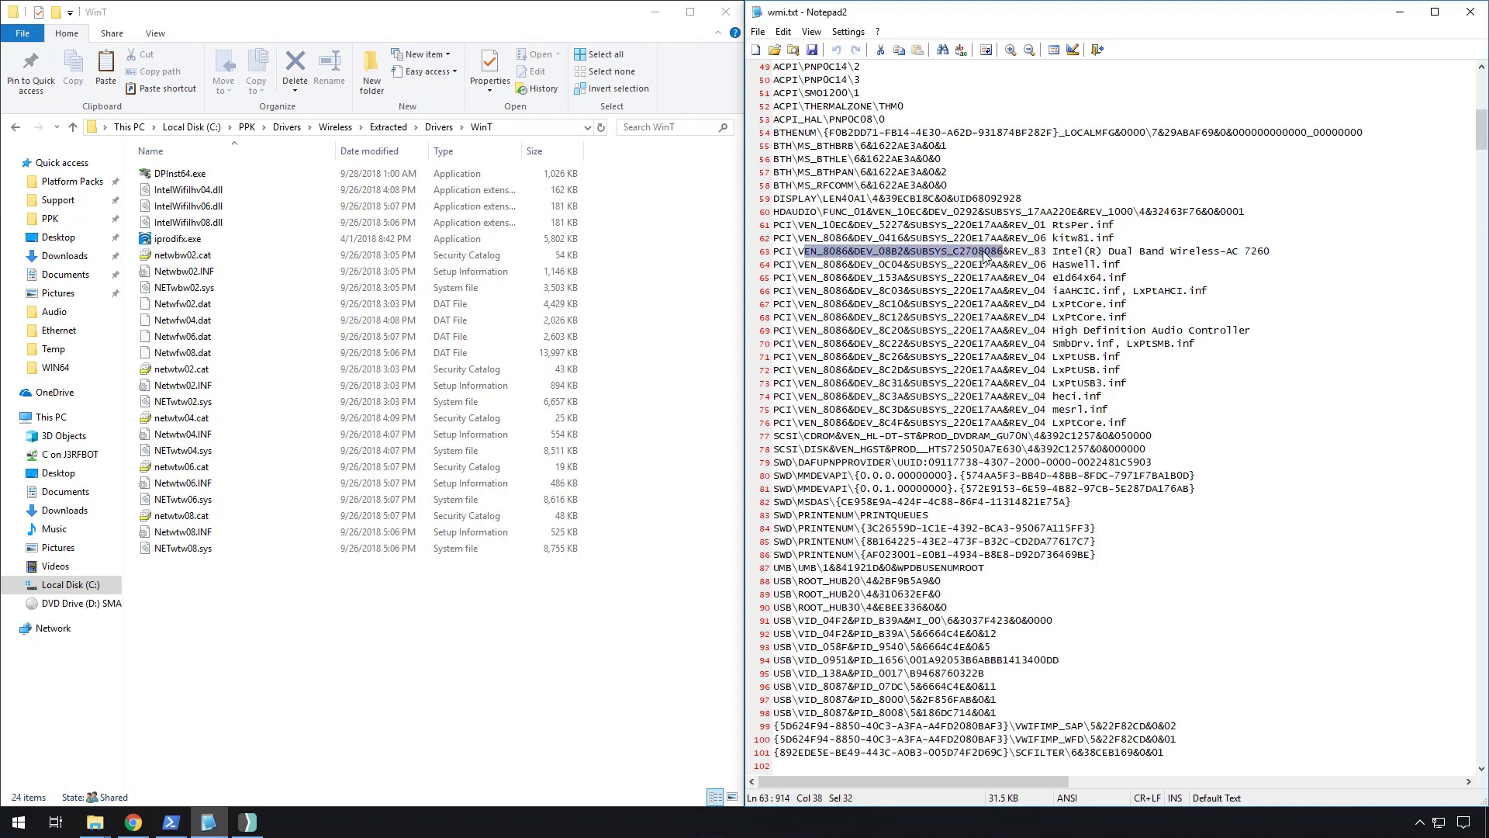
left_click(814, 252)
left_click_drag(807, 252, 1003, 254)
right_click(989, 253)
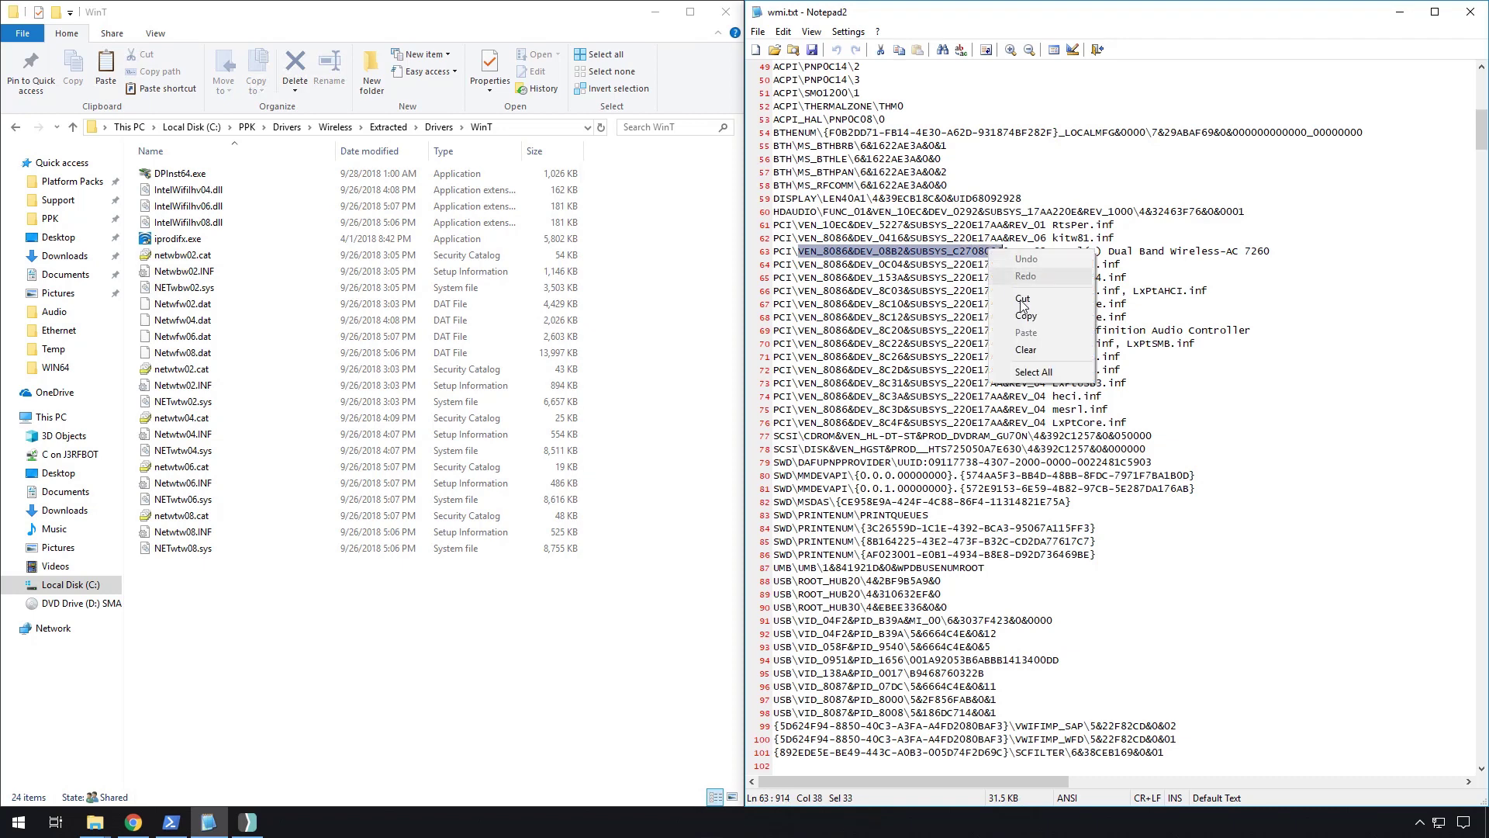
left_click(1012, 314)
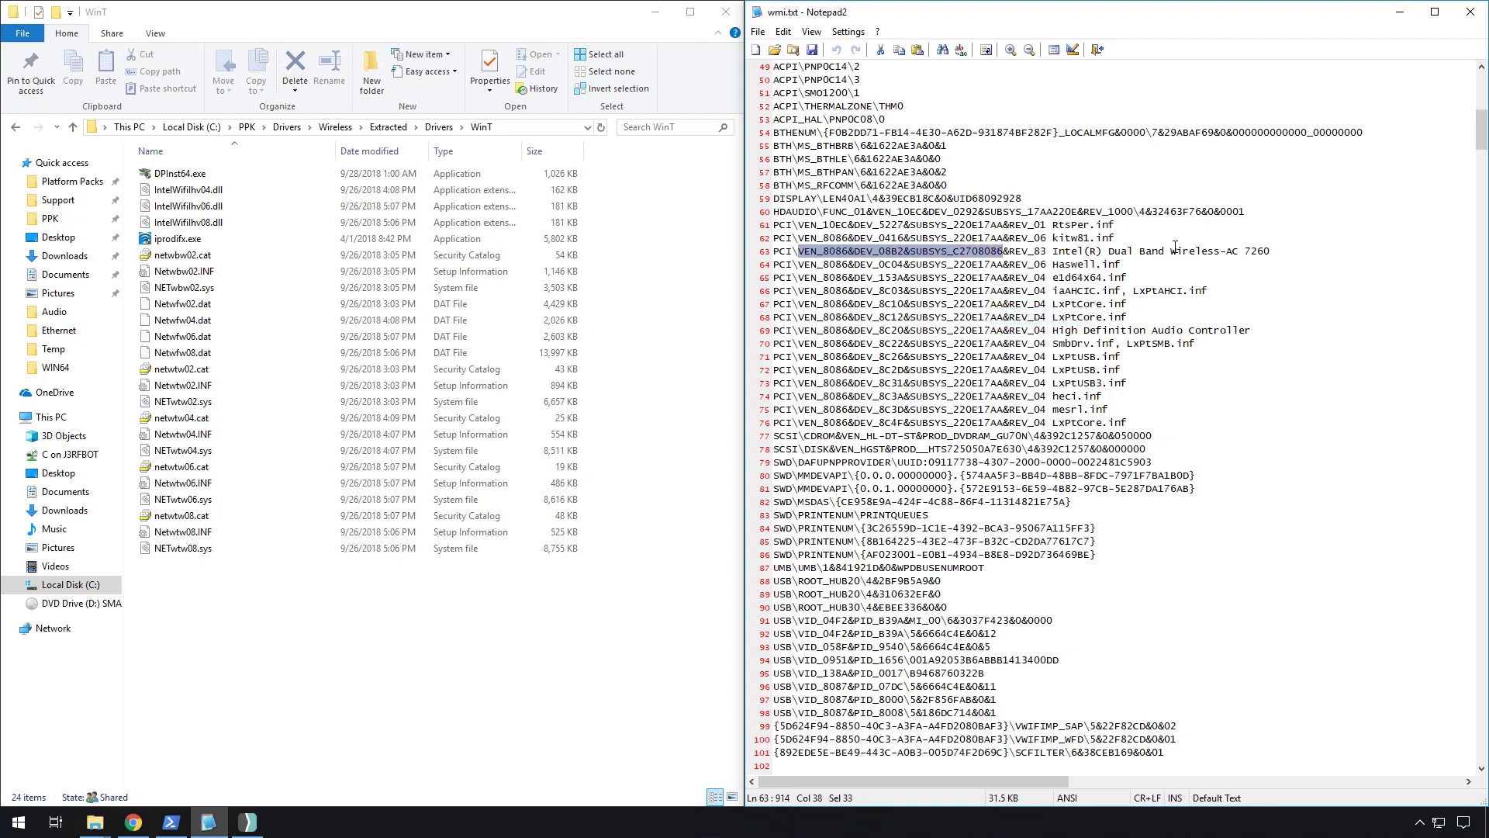
Search the WinT folder for the hardware ID and open Netwbw02.INF's file location
left_click(652, 126)
key("ctrl+v")
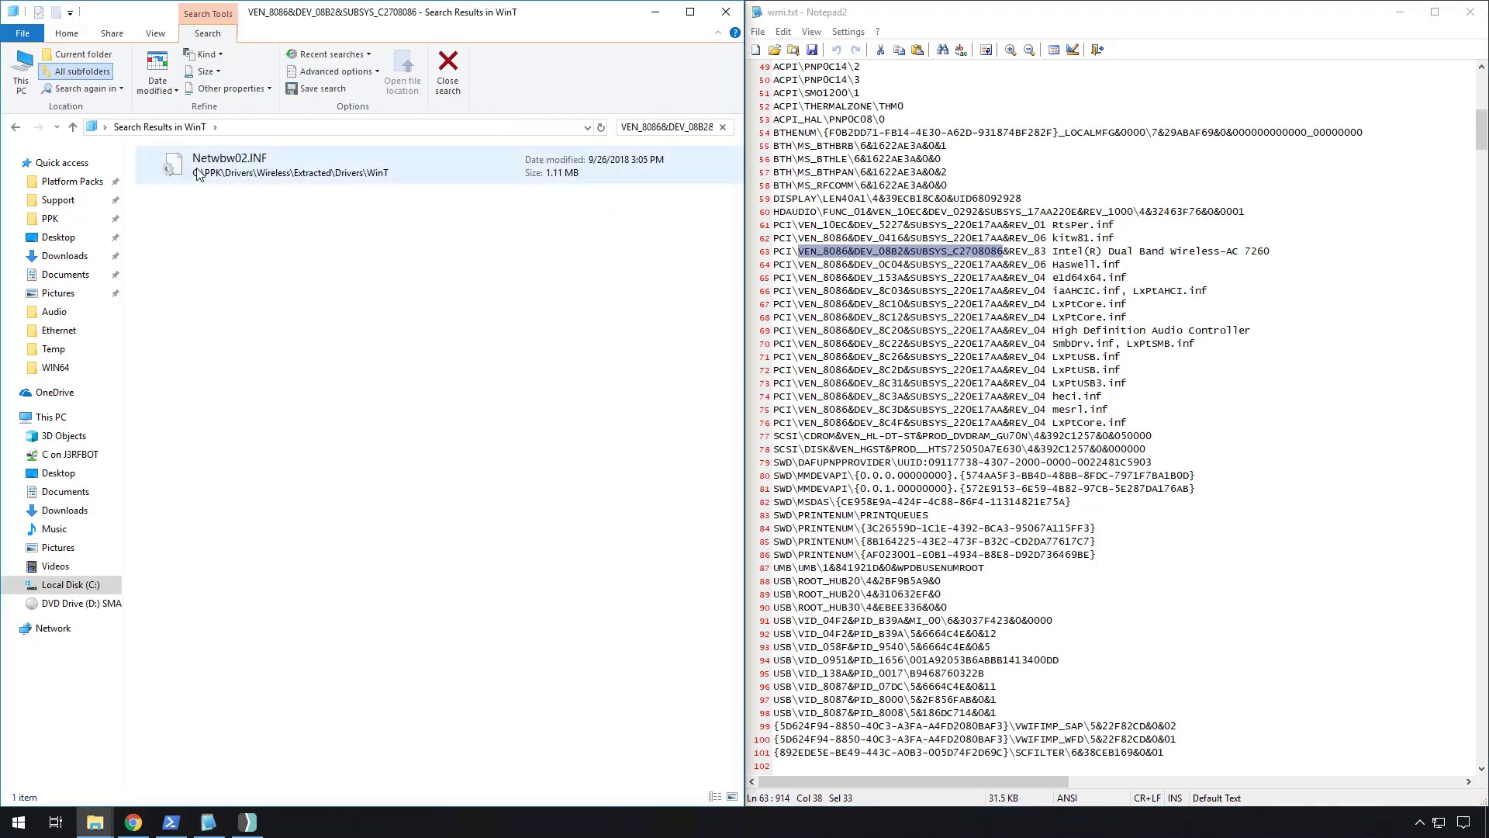
left_click(243, 172)
right_click(339, 164)
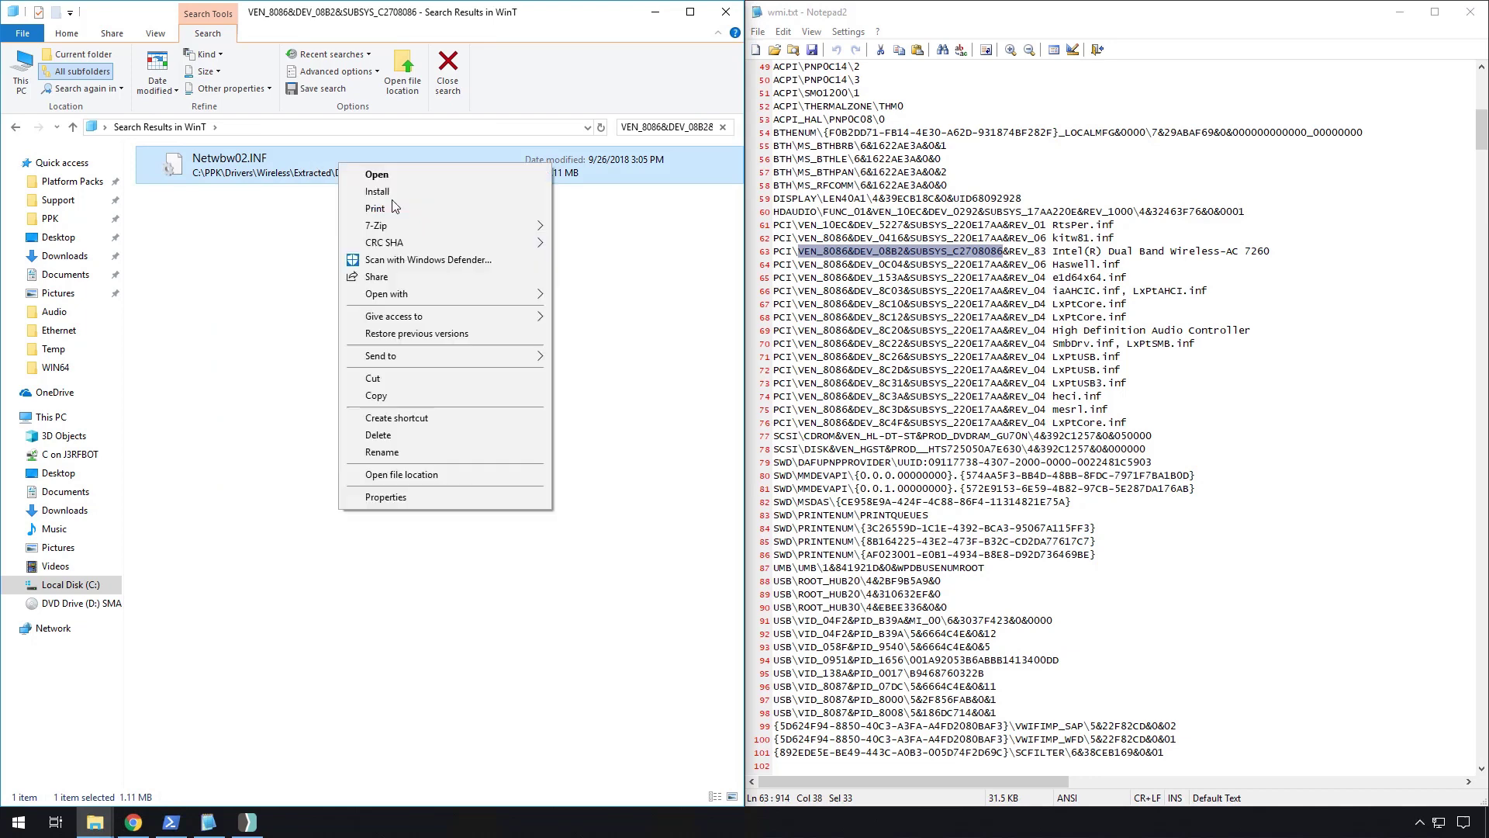
left_click(409, 478)
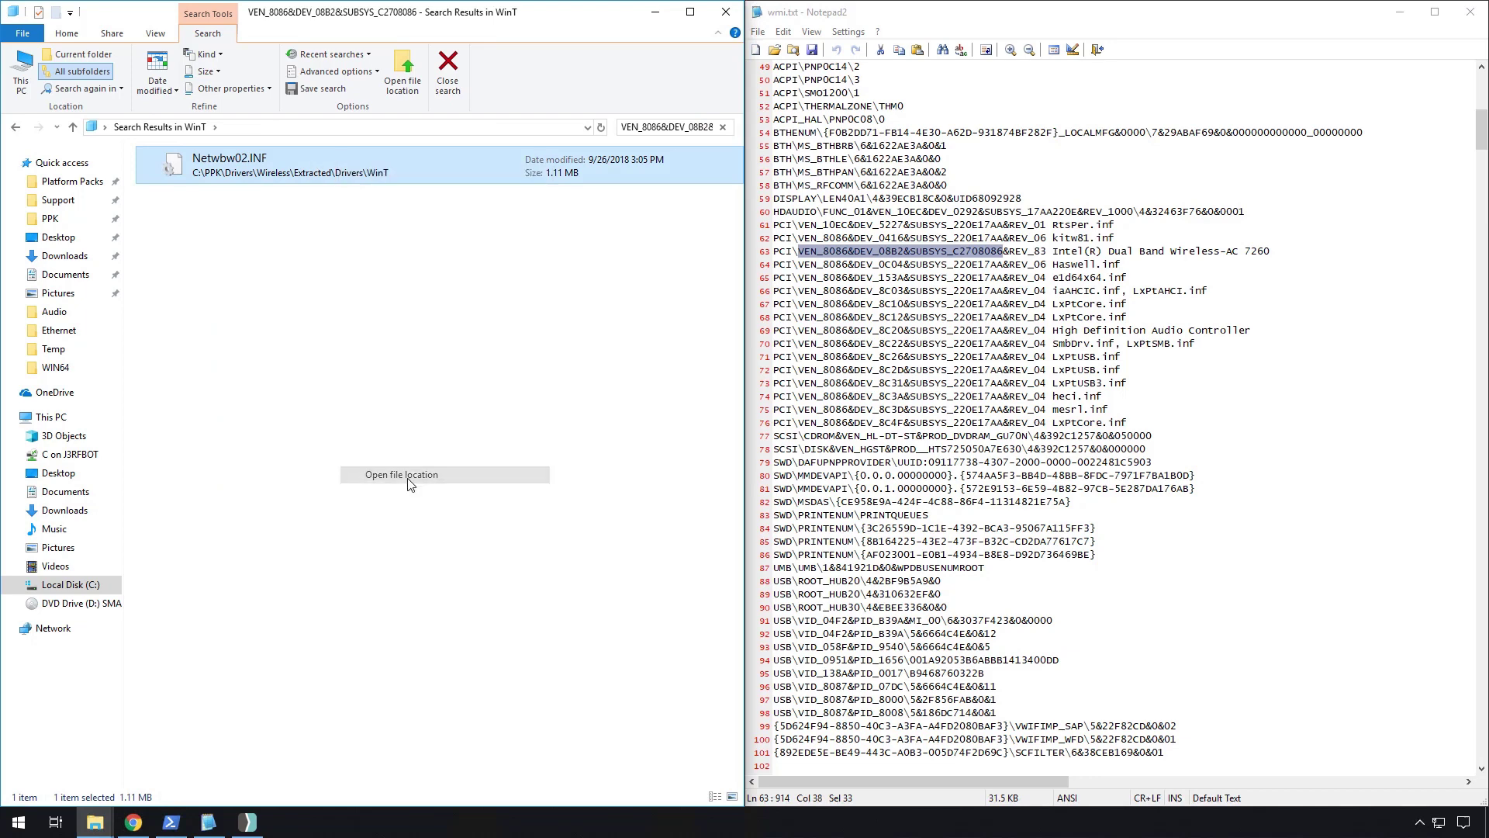
Open Netwbw02.INF in Notepad2, confirming the large-file prompt
left_click(1406, 19)
left_click(1406, 21)
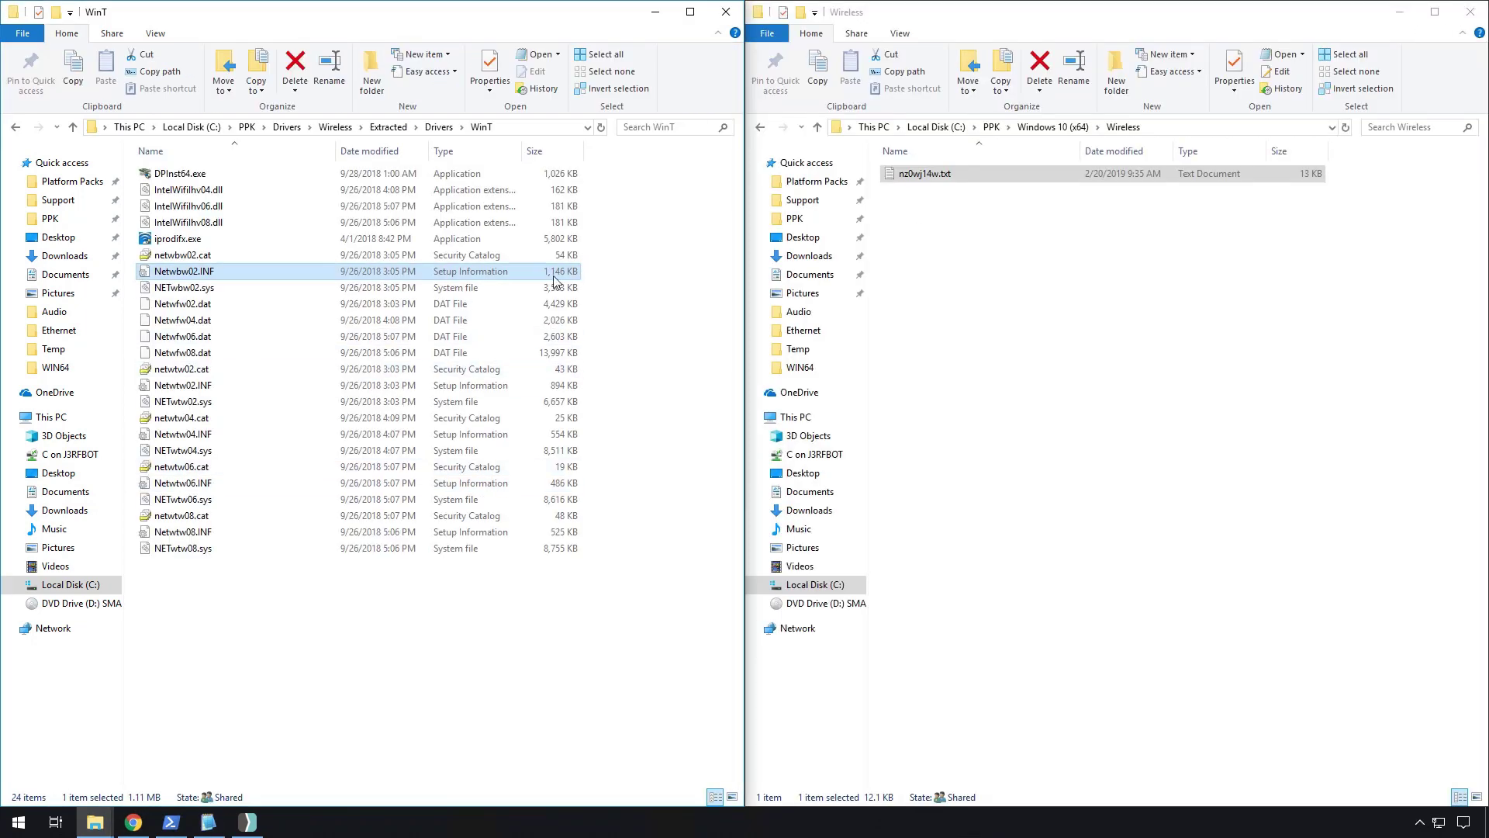
left_click(208, 256, "ctrl")
double_click(230, 281)
left_click(1163, 457)
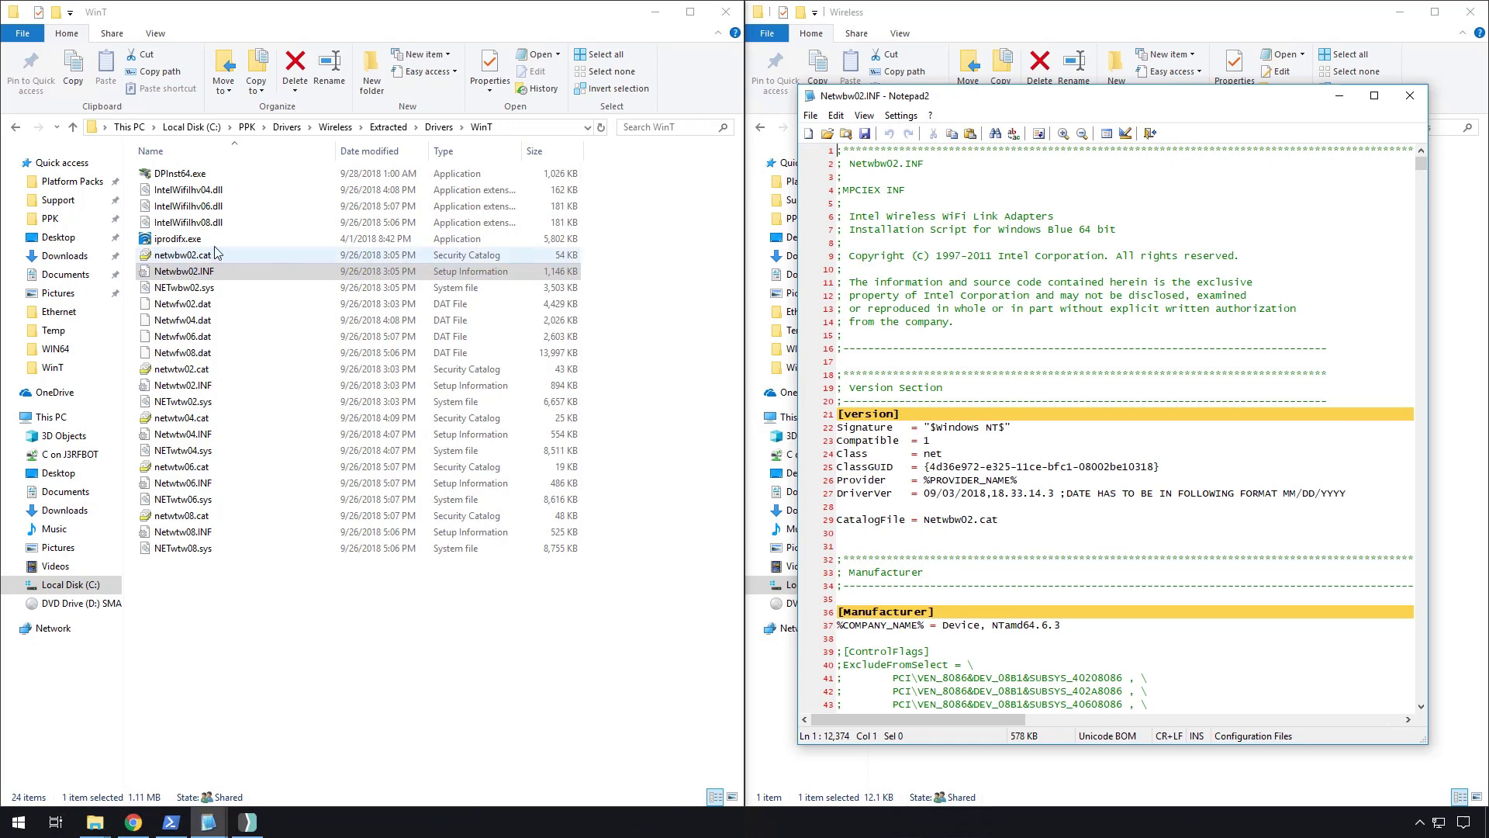
Find the SourceDisksFiles section in the INF to check the required driver files
left_click(214, 255, "ctrl")
scroll(1081, 466, "down", 10)
left_click(1081, 516)
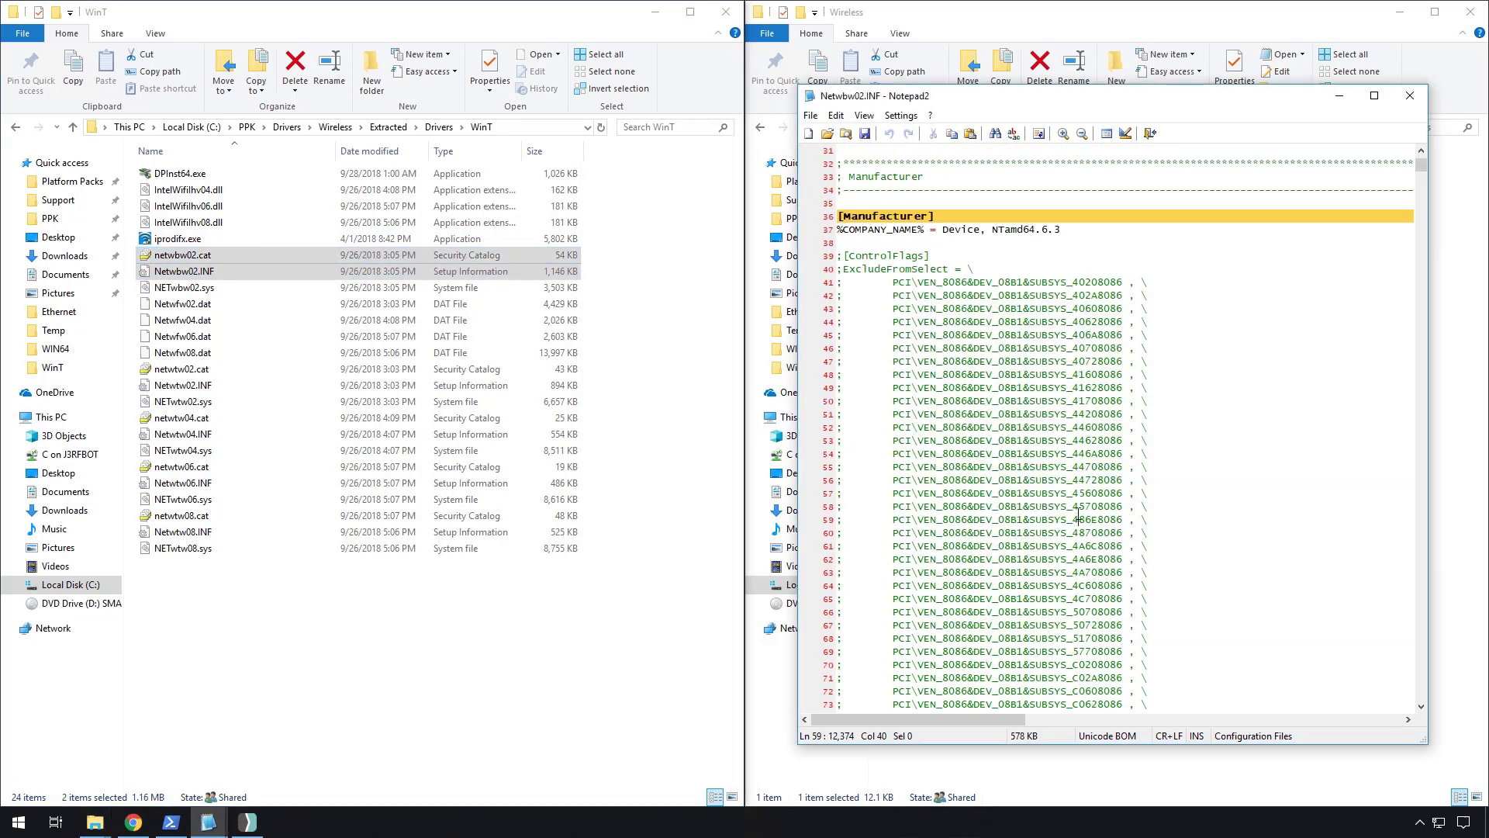
key("ctrl+f")
type("ksf")
key("Return")
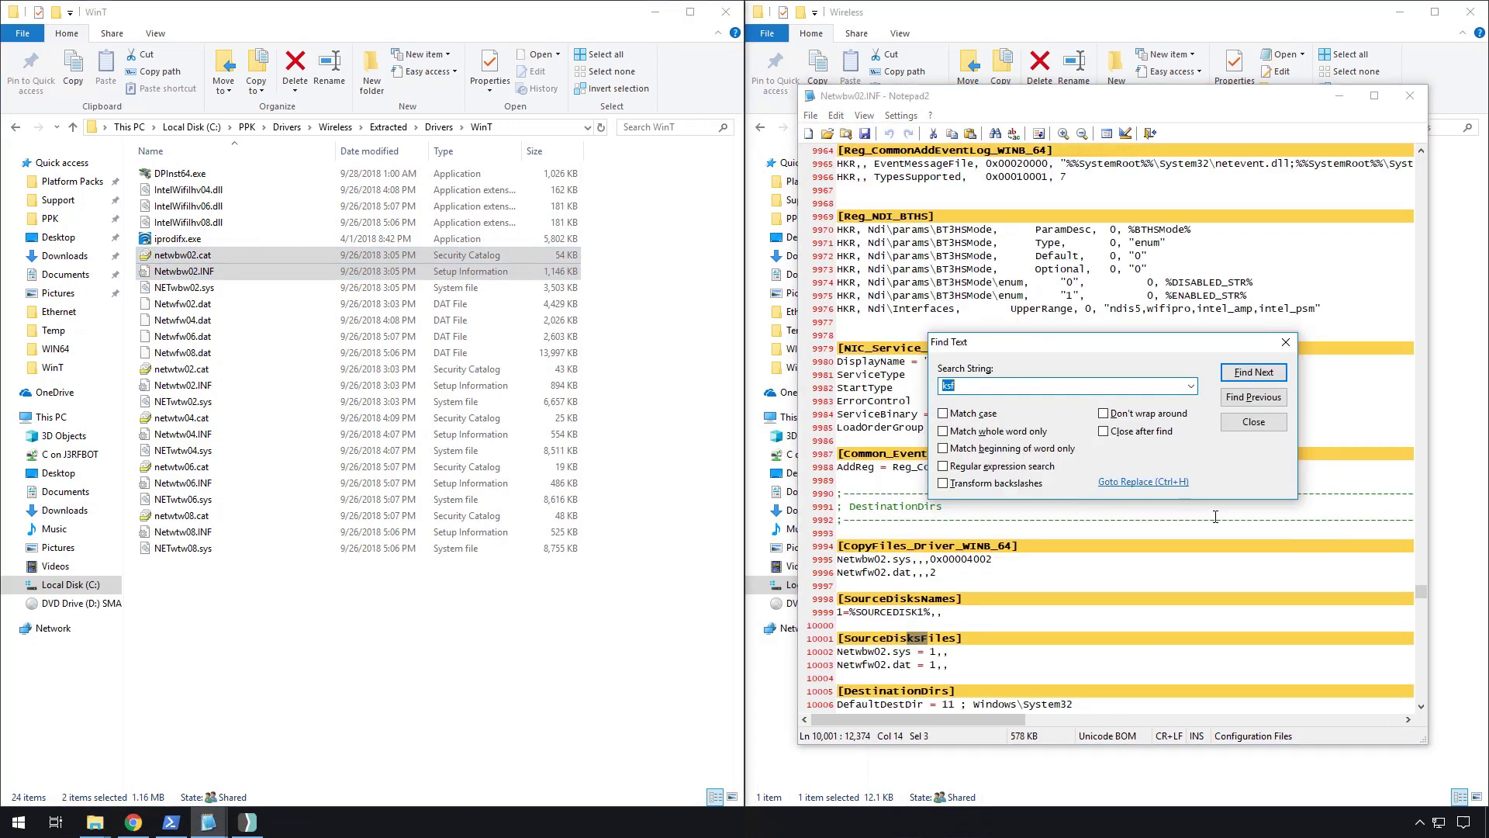
left_click(1253, 422)
scroll(1041, 555, "down", 3)
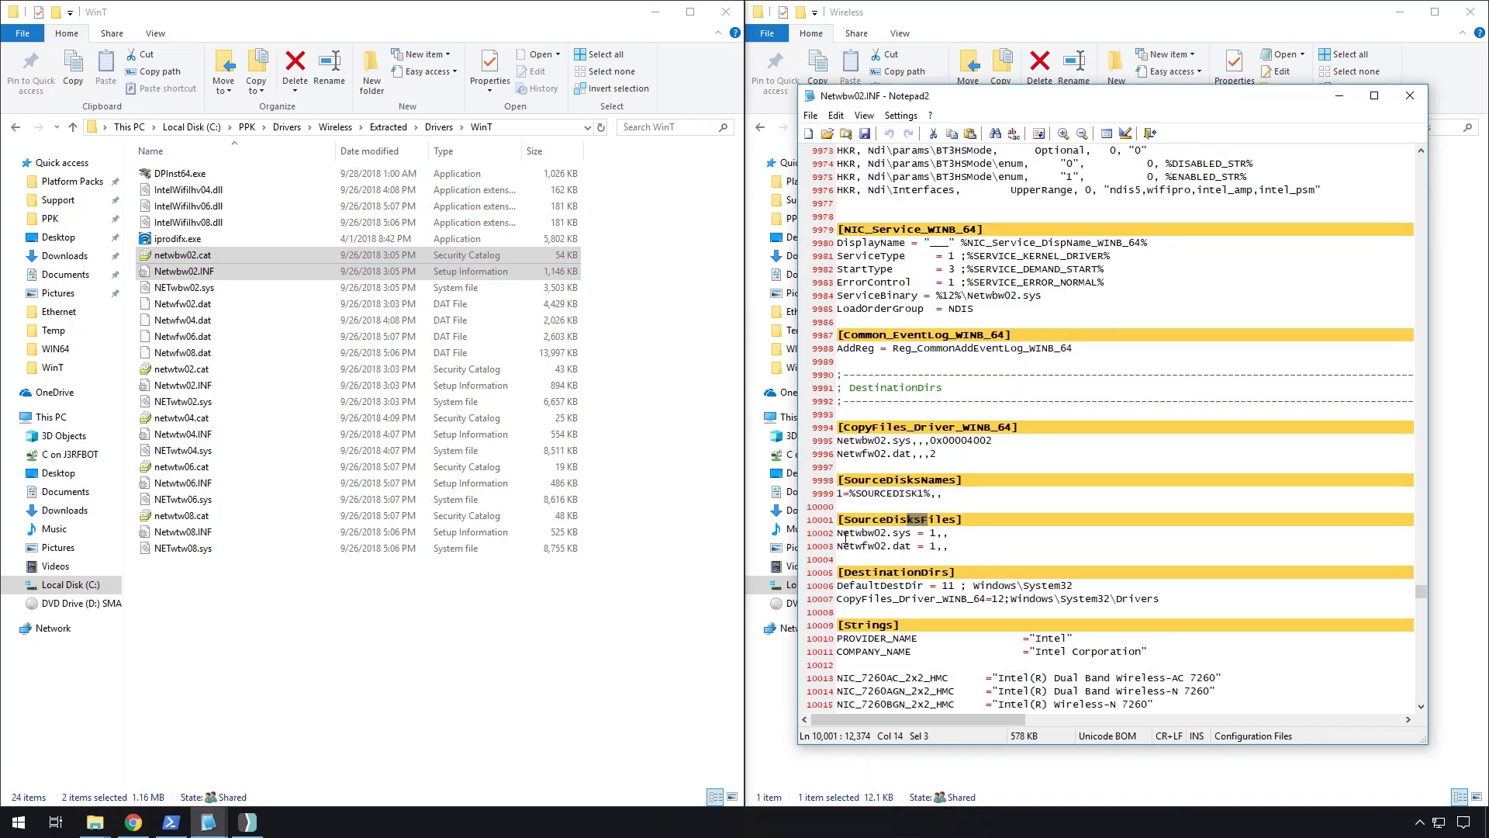
left_click_drag(846, 535, 881, 549)
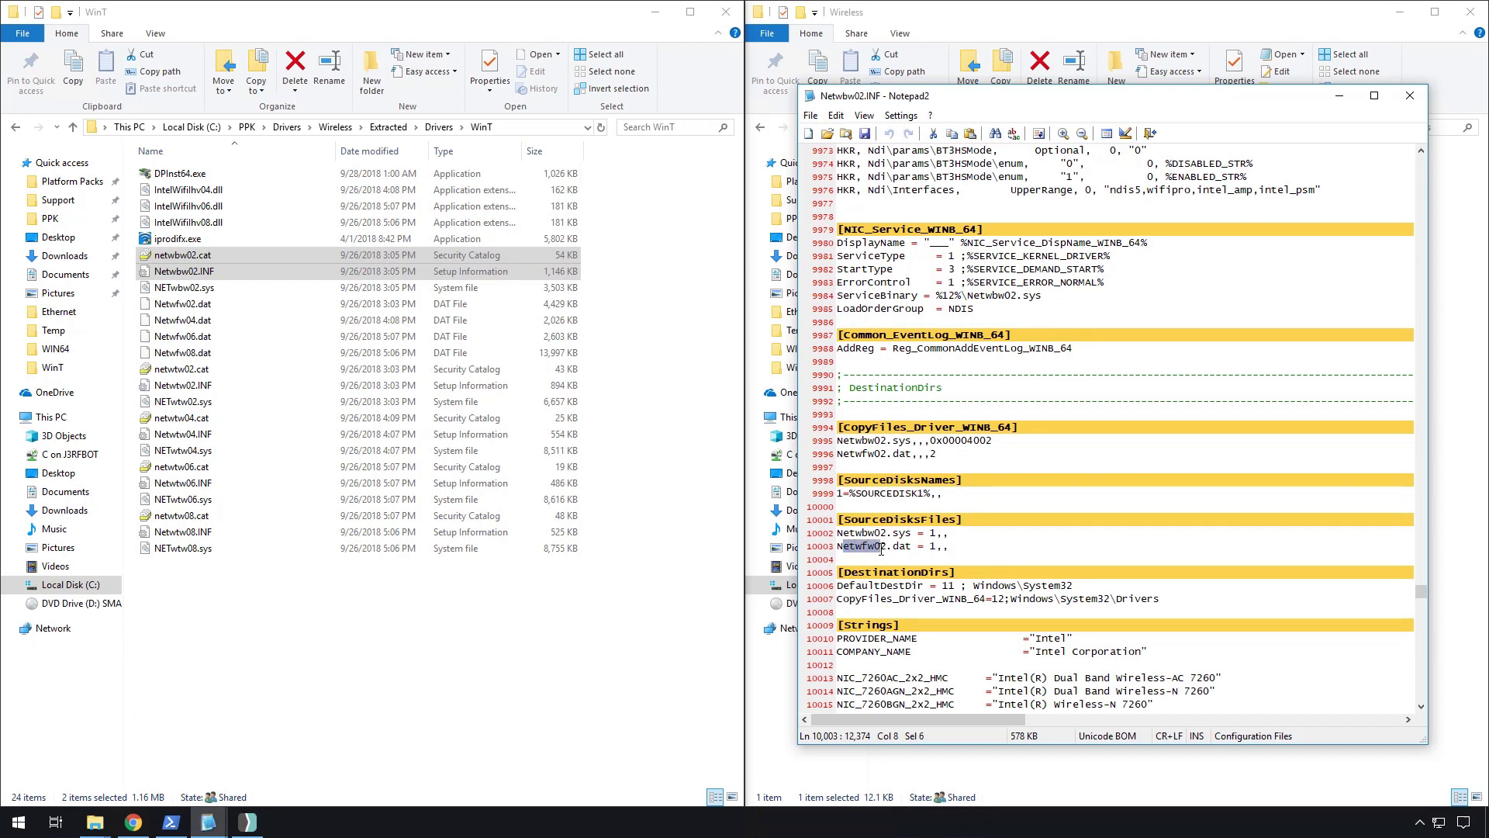
Copy netwbw02.cat, Netwbw02.INF, NETwbw02.sys and Netwfw02.dat into the Windows 10 (x64) Wireless folder
left_click(210, 293, "ctrl")
left_click(194, 304, "ctrl")
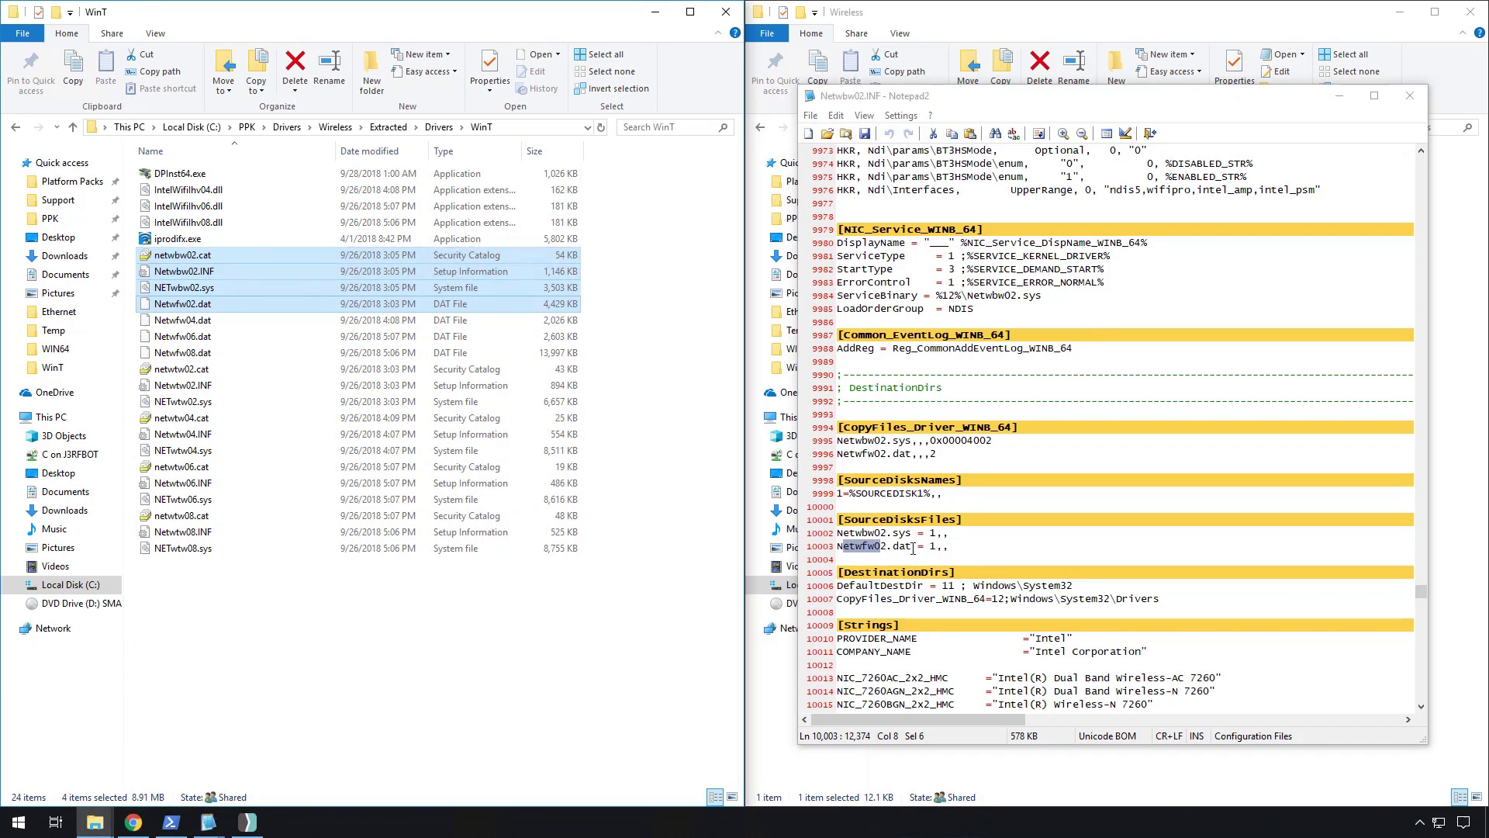
right_click(220, 287)
left_click(310, 434)
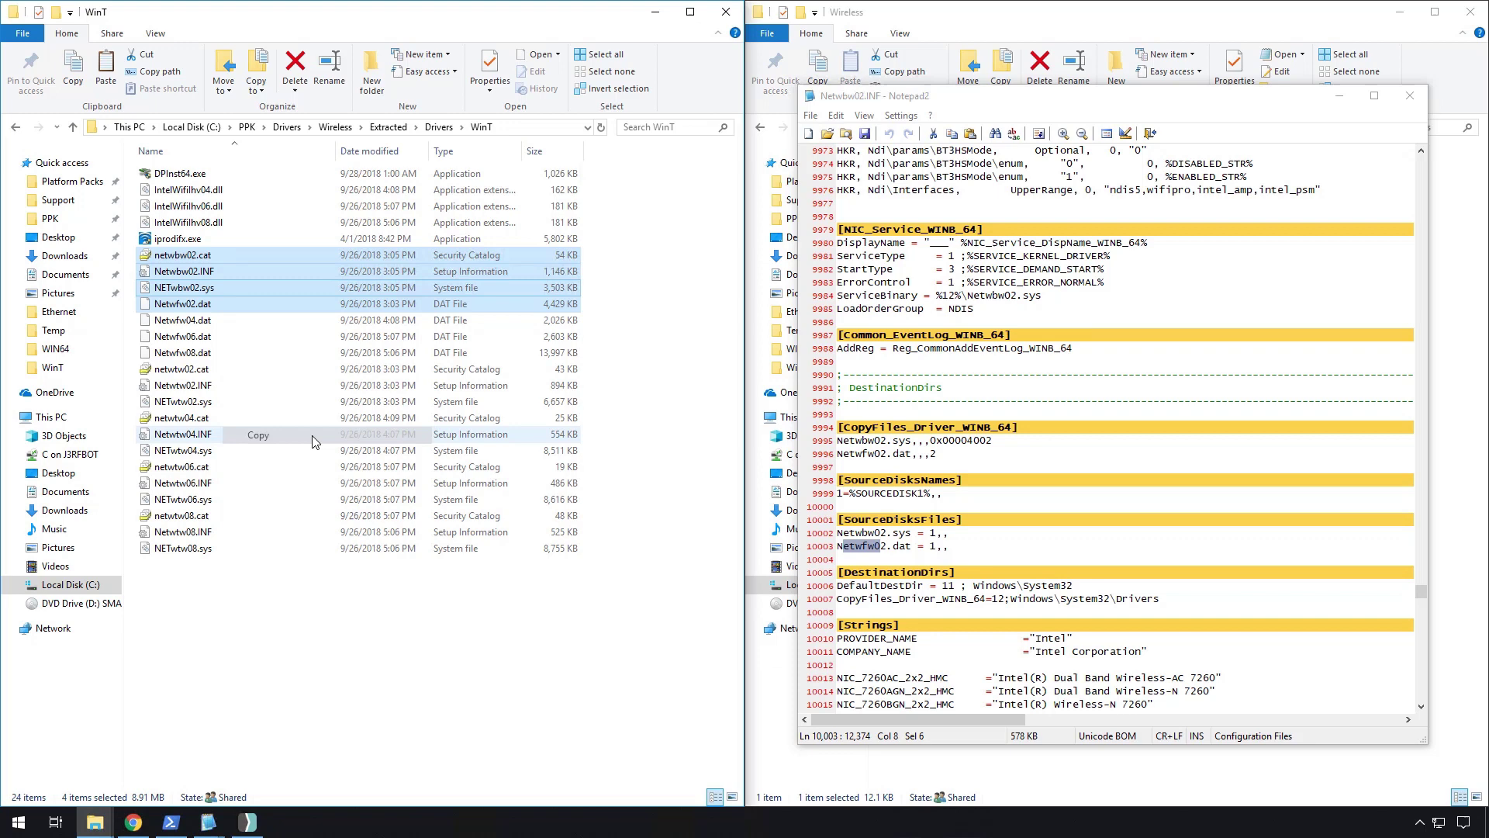
left_click(1407, 98)
left_click(984, 406)
key("ctrl+v")
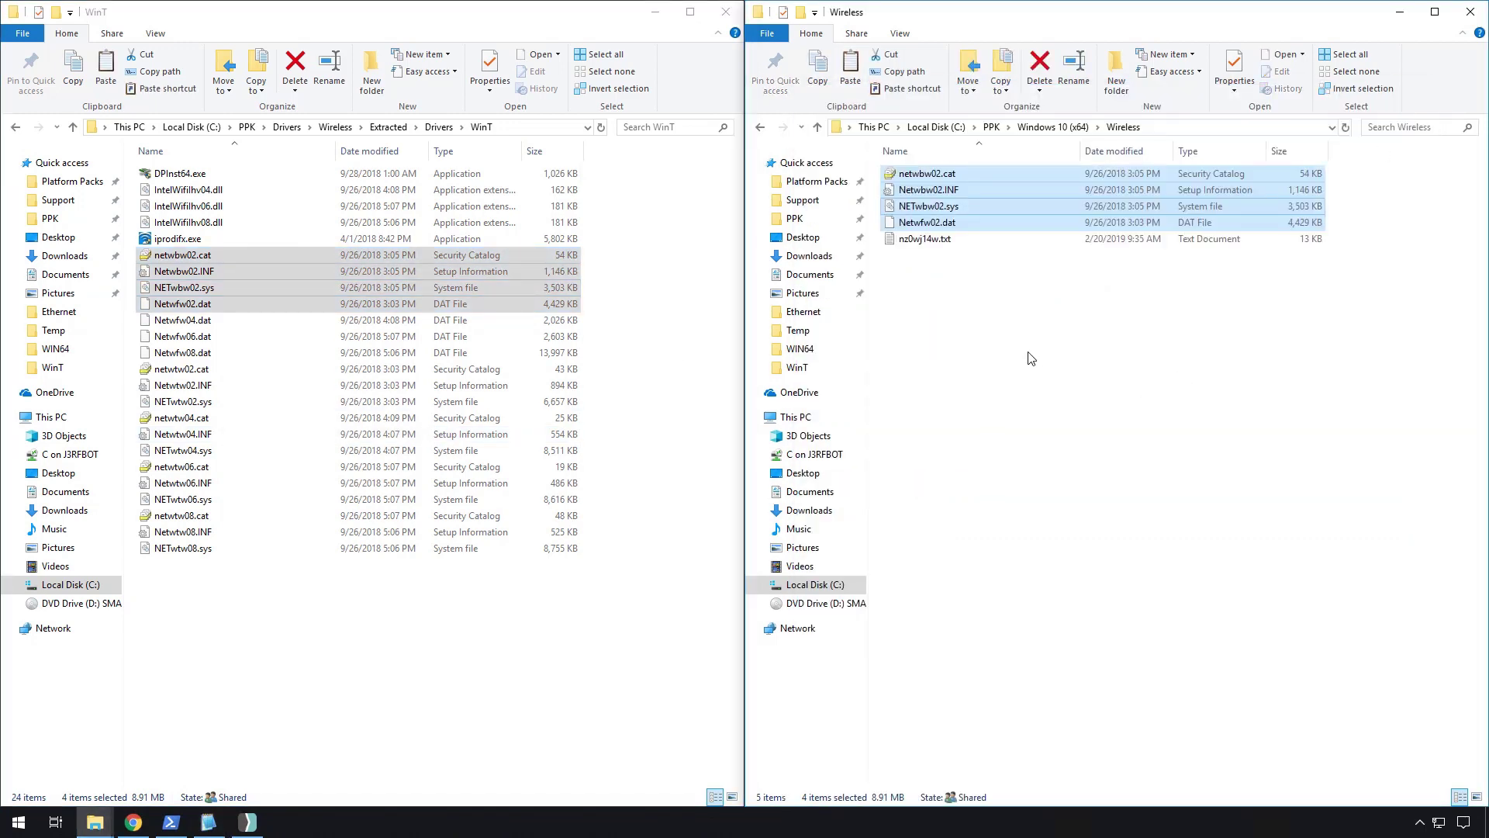
Browse back to the Drivers folder after checking the Ethernet driver folder
left_click(1063, 132)
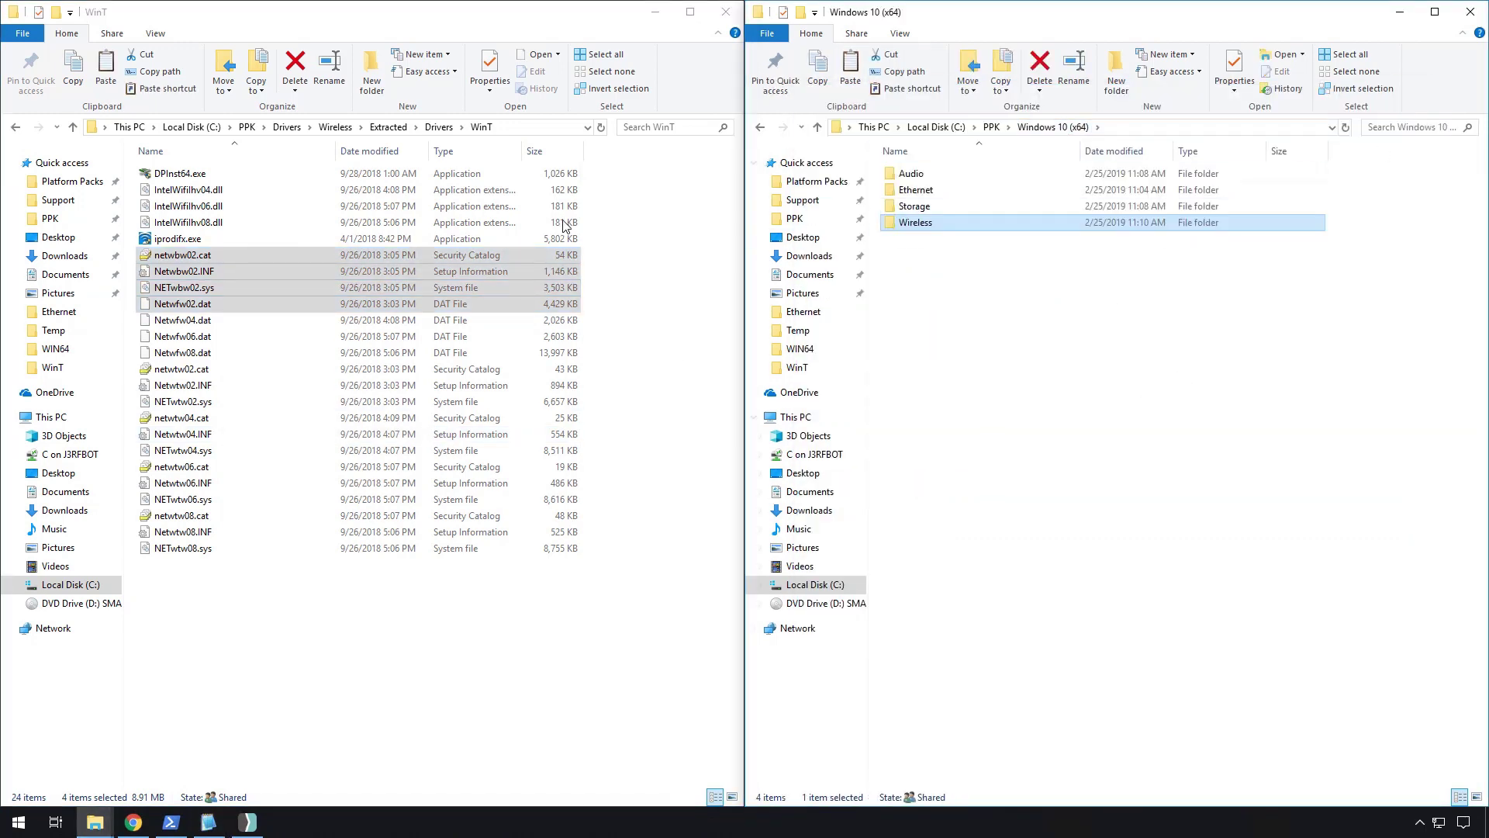
left_click(285, 128)
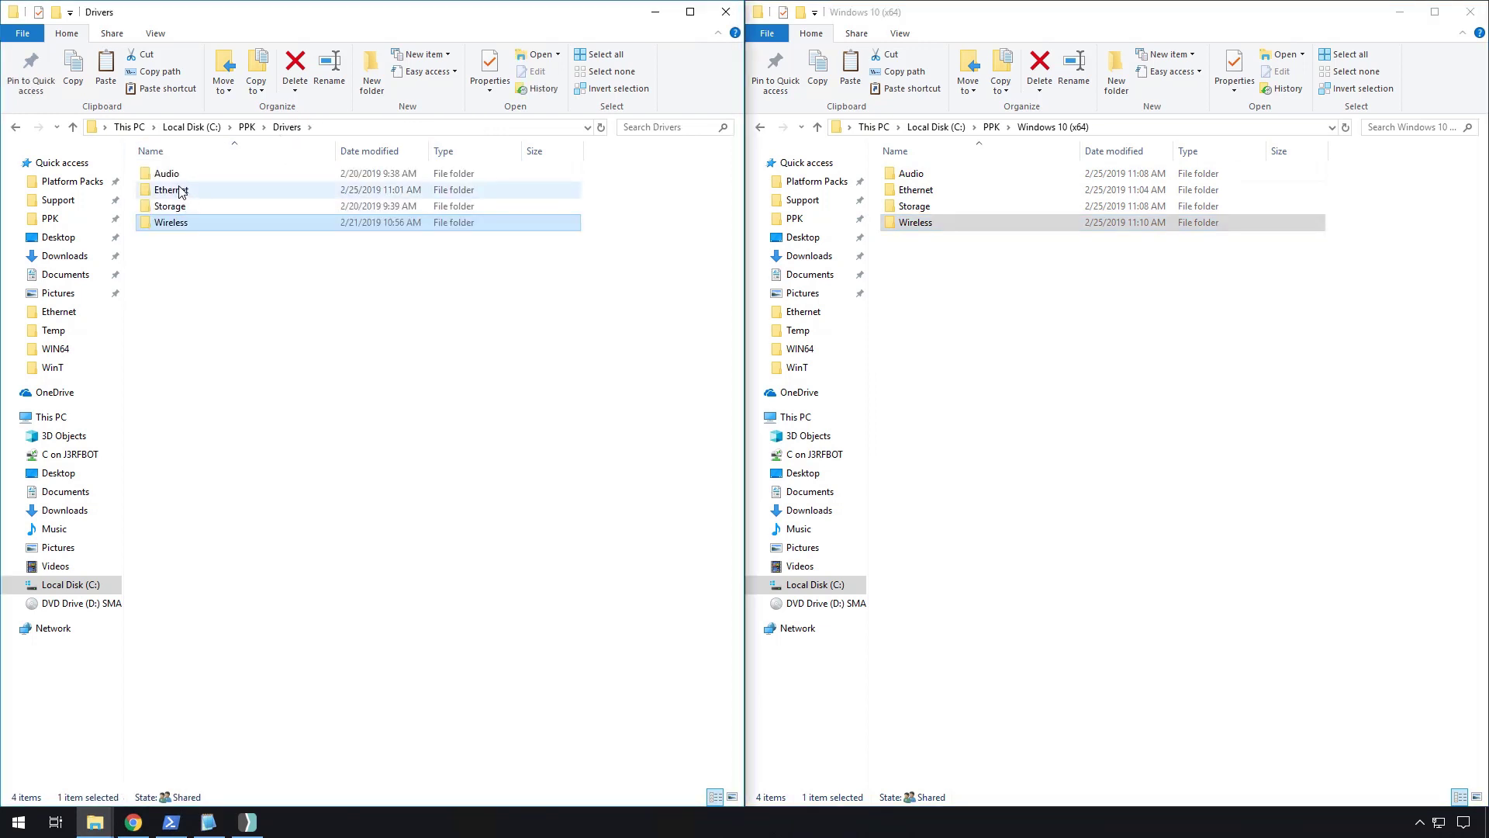
left_click(186, 191)
double_click(186, 191)
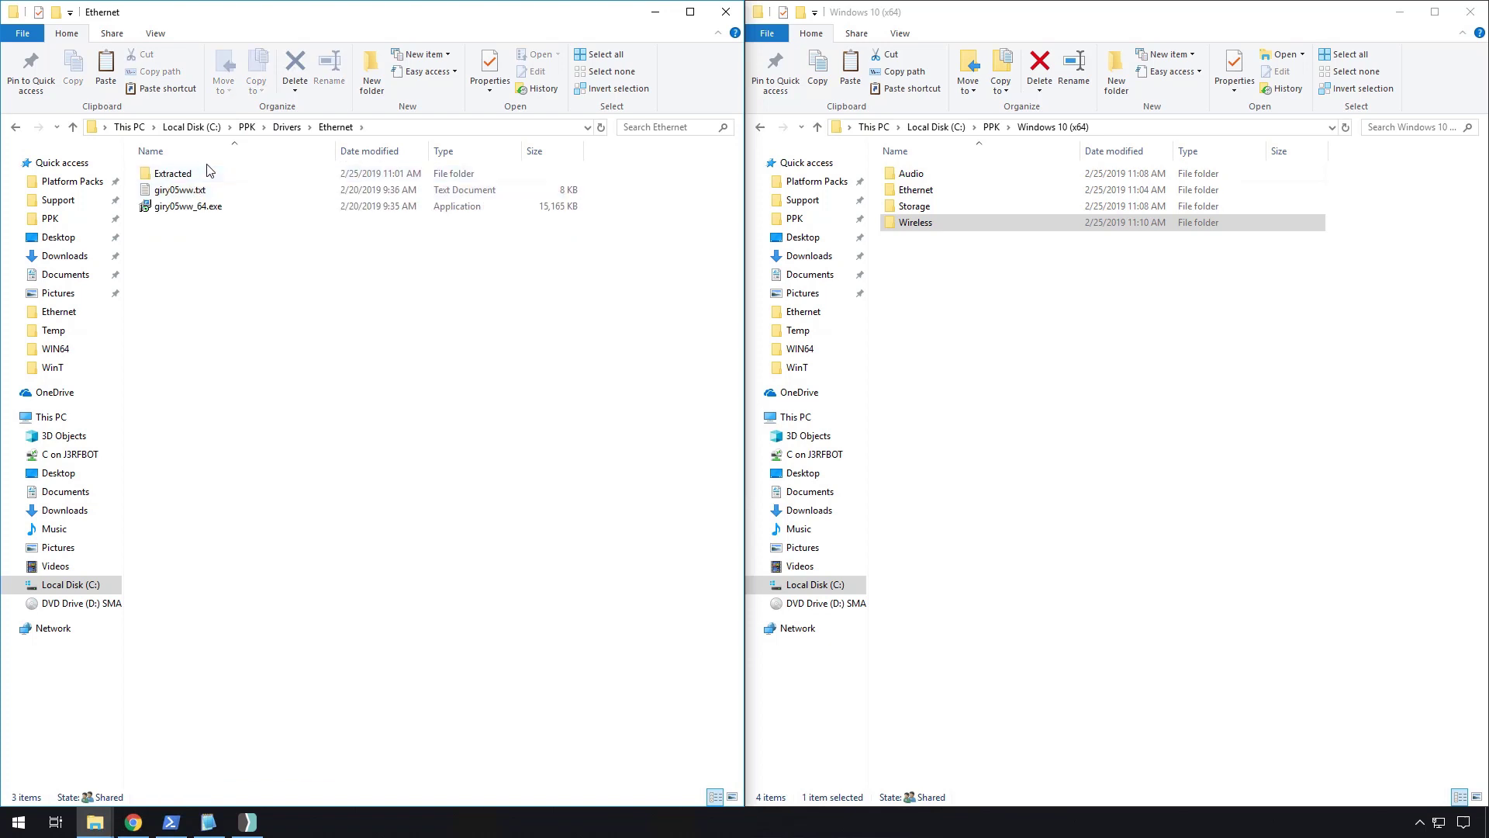
left_click(287, 128)
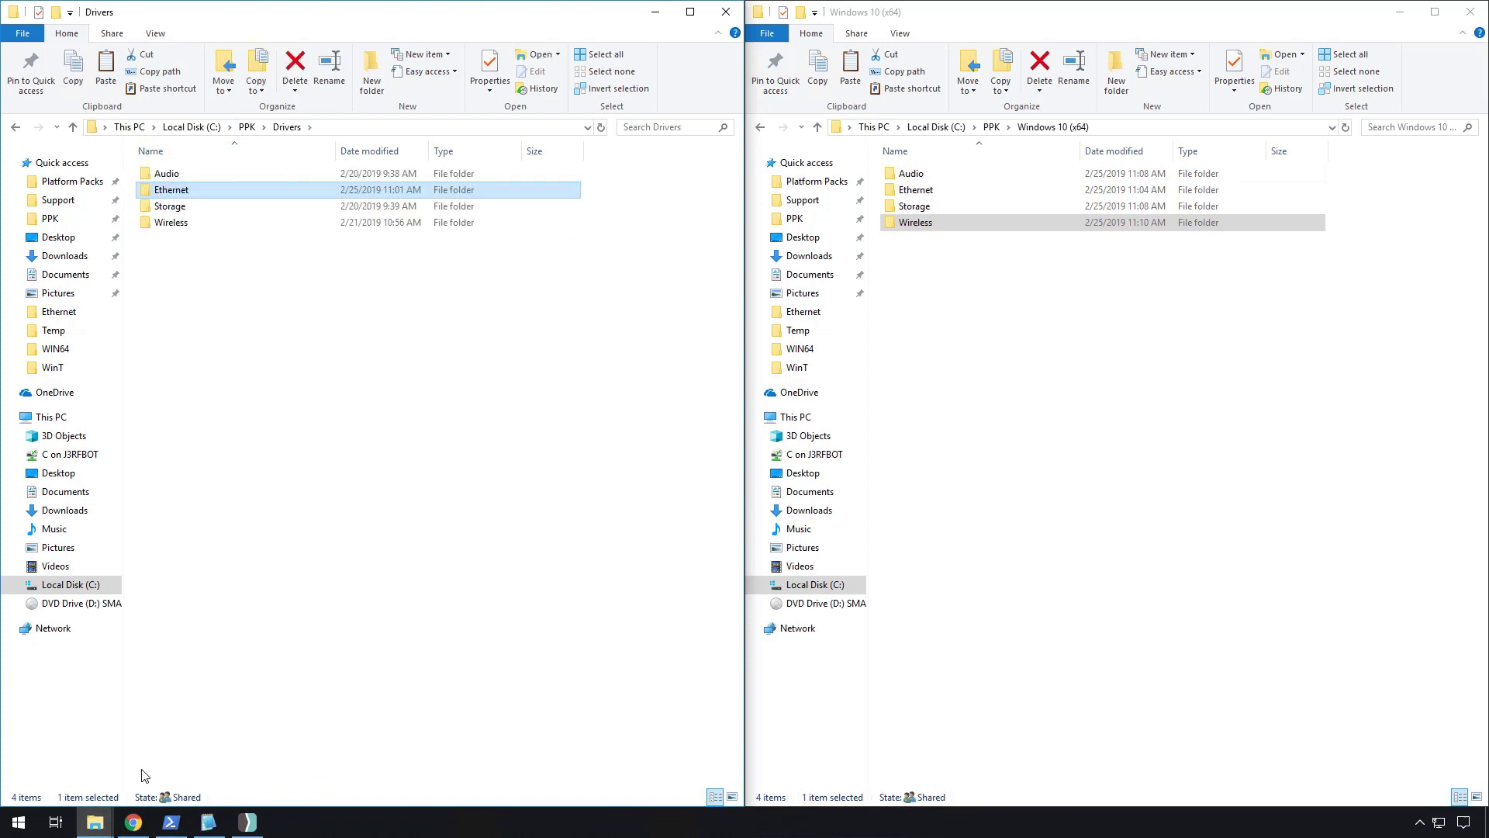
Run Platform.exe from C:\Program Files (x86)\SmartDeploy\SmartDeploy Enterprise and approve the UAC prompt
left_click(305, 556)
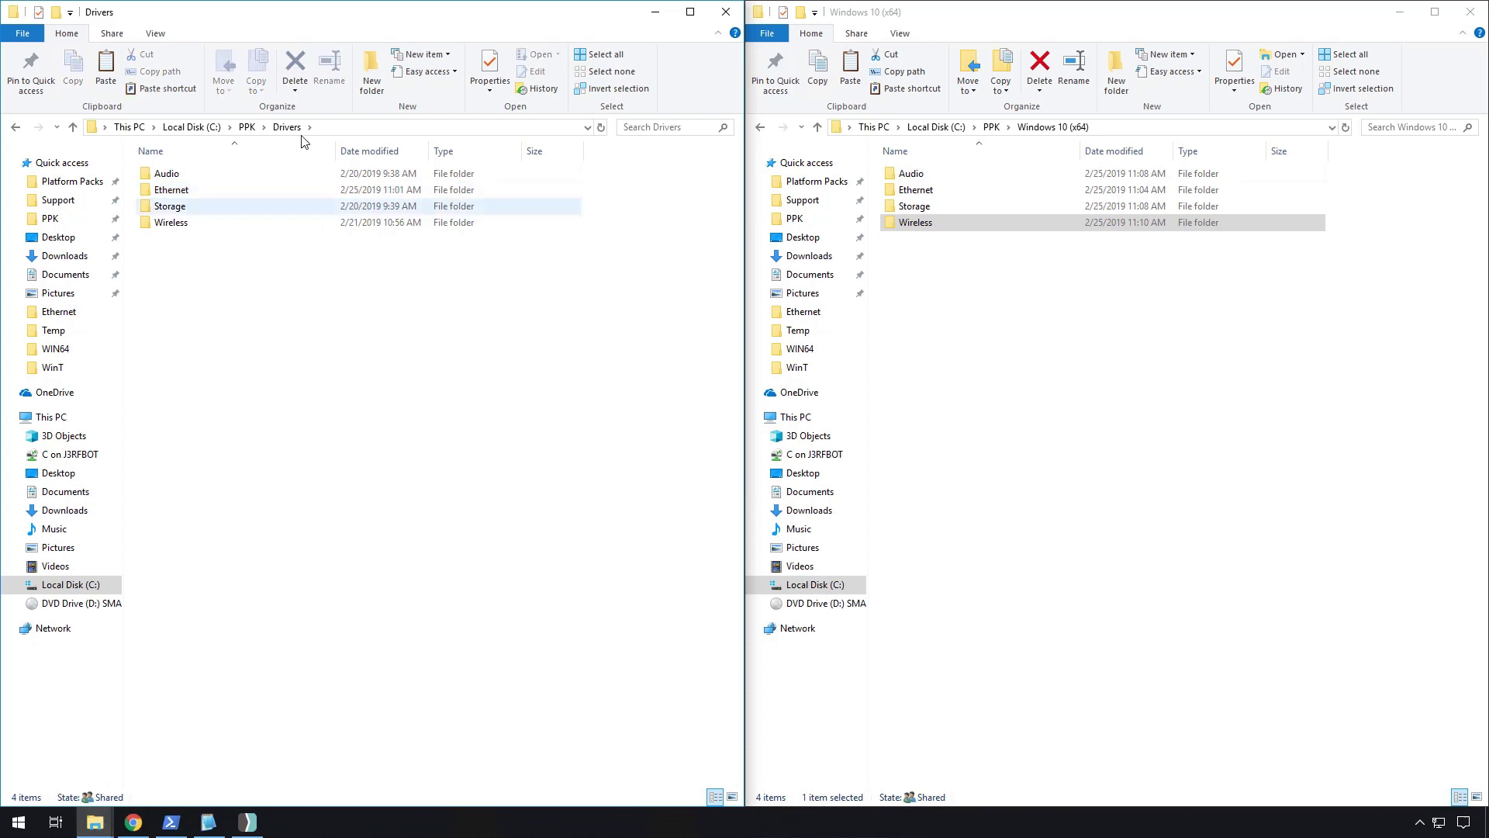
left_click(70, 584)
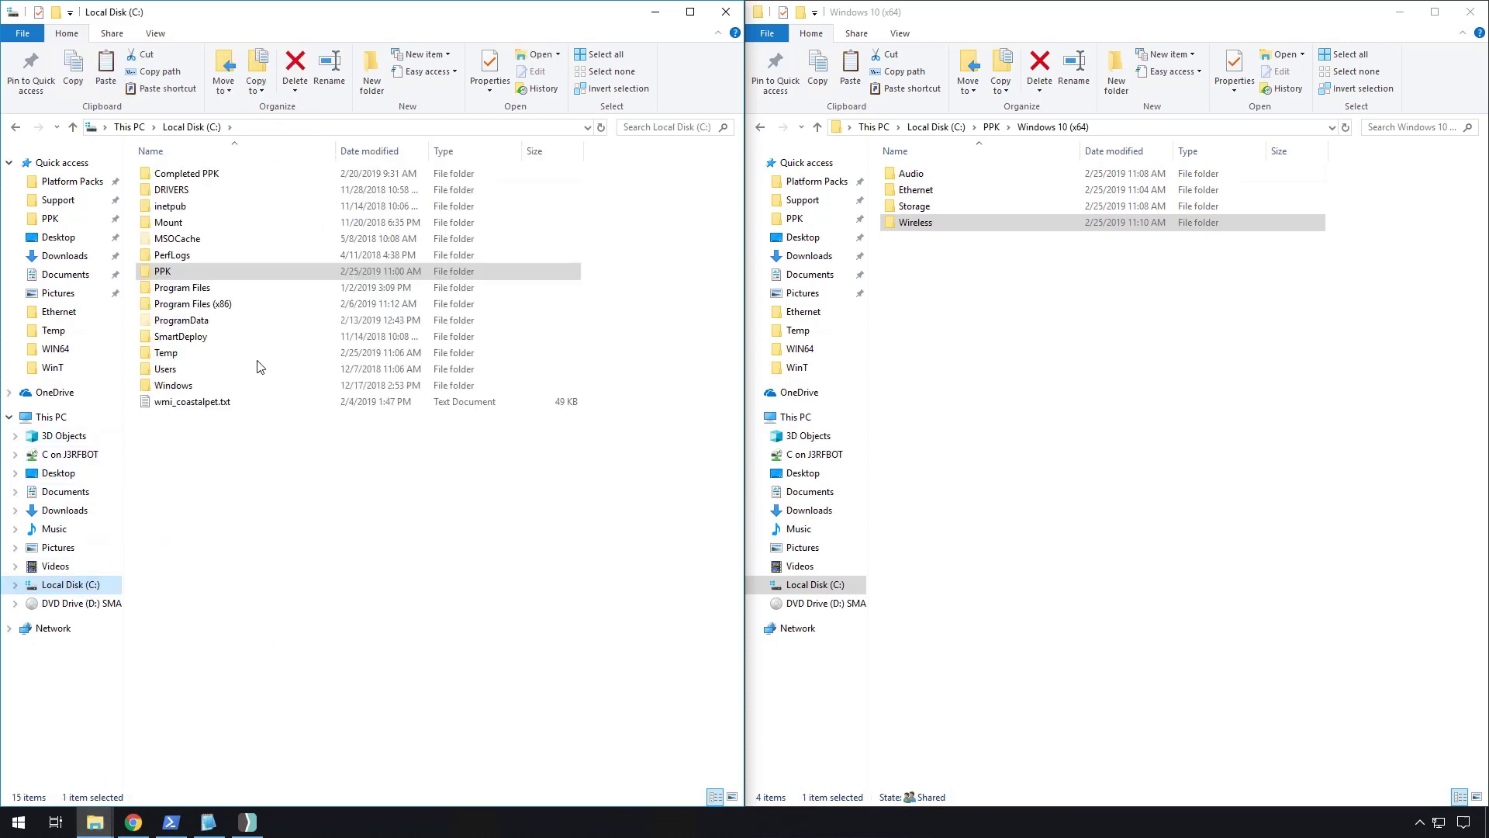
left_click(208, 305)
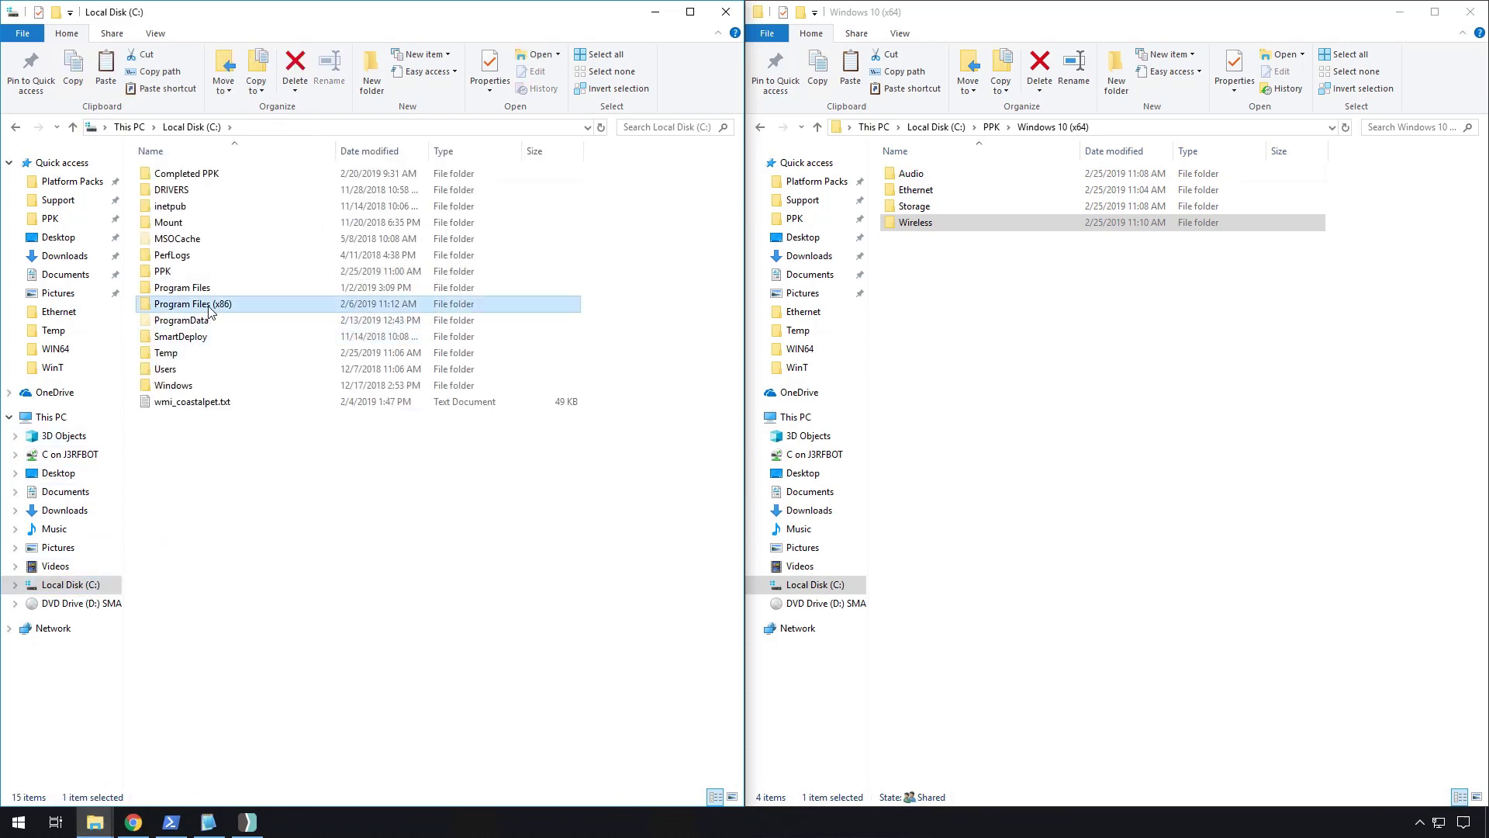
double_click(207, 306)
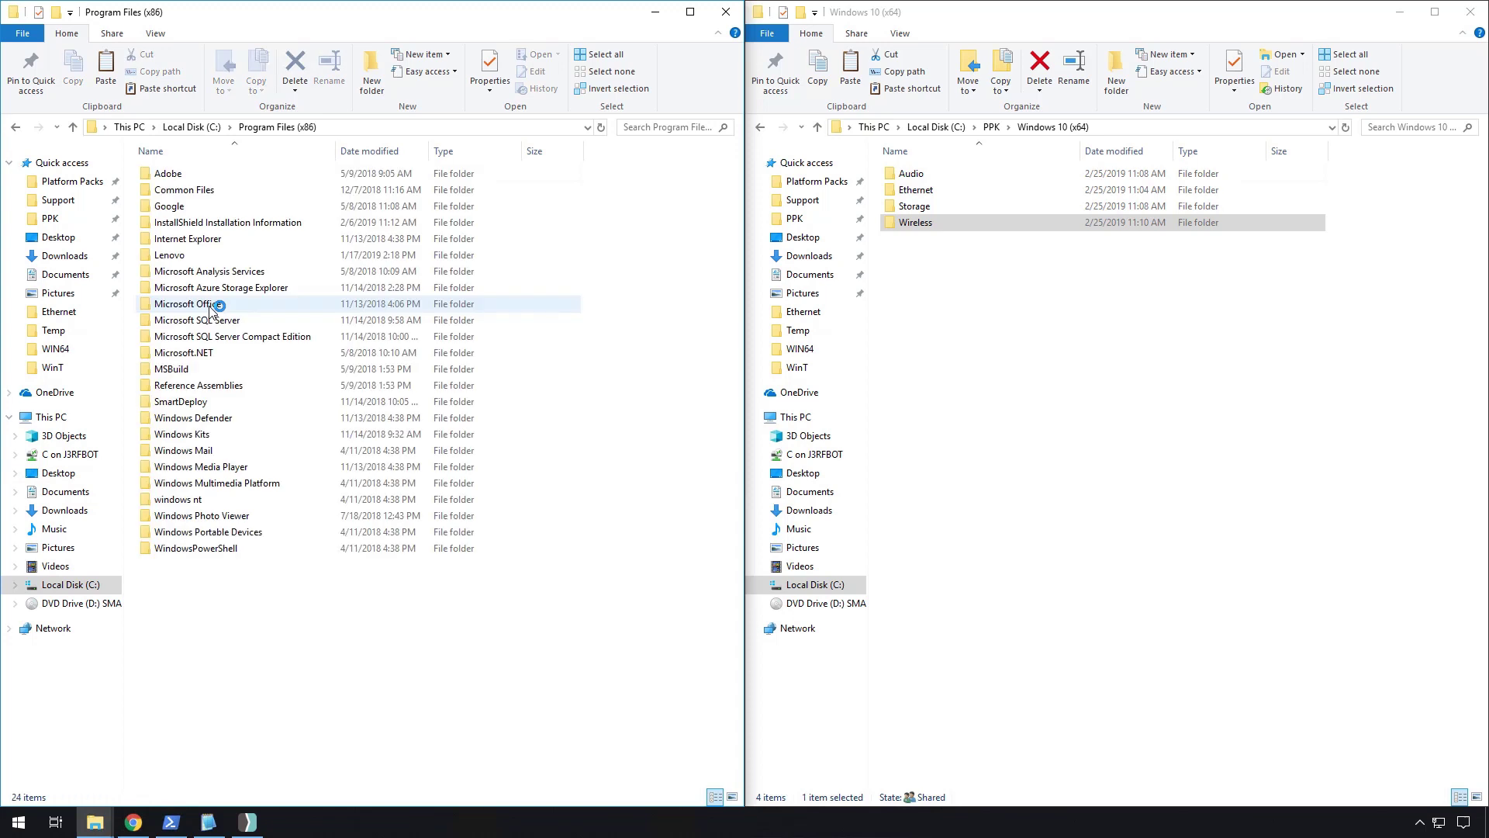
double_click(202, 403)
double_click(211, 175)
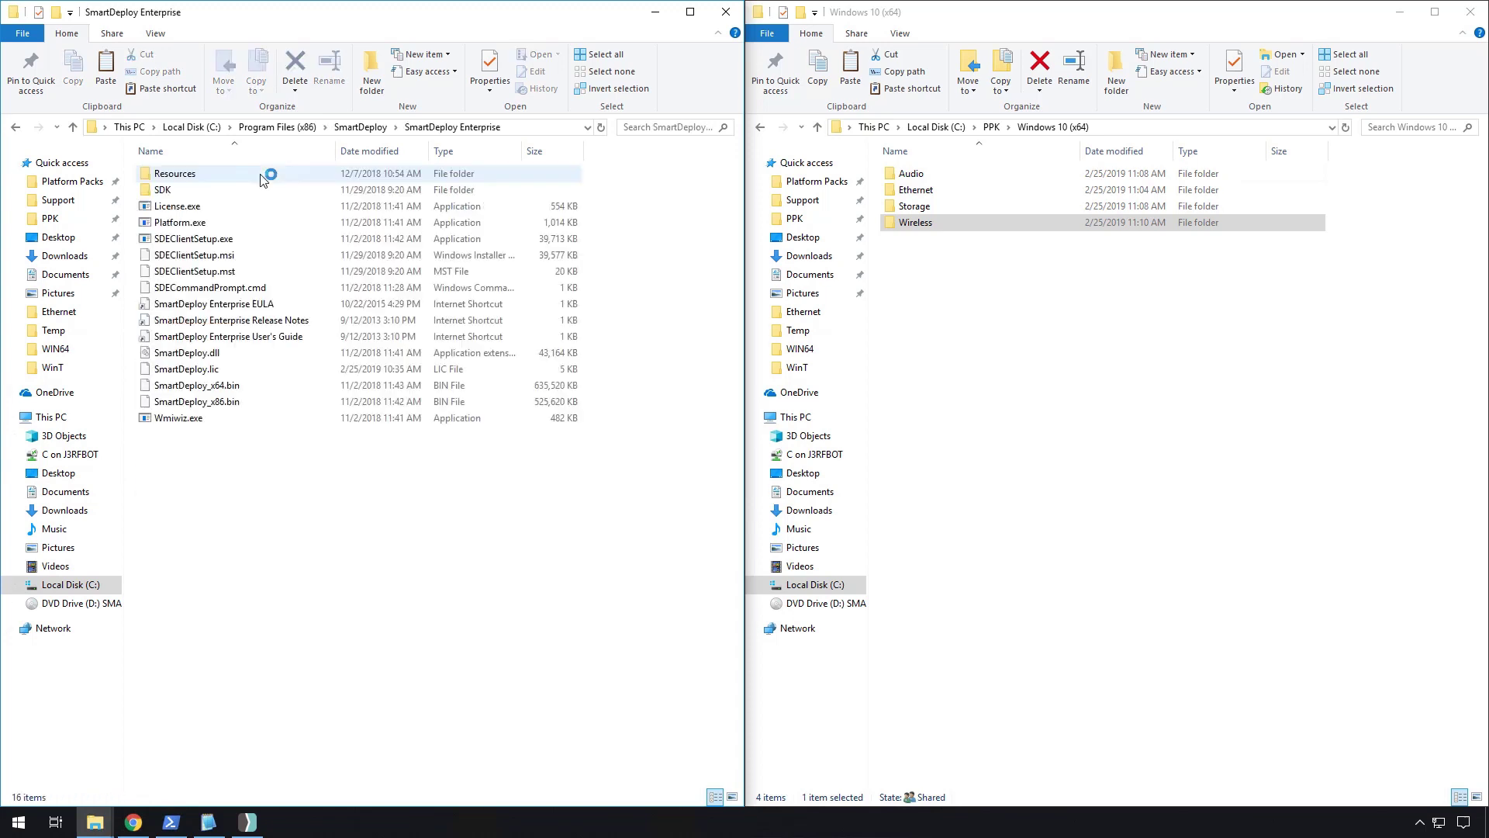
left_click(199, 224)
key("Return")
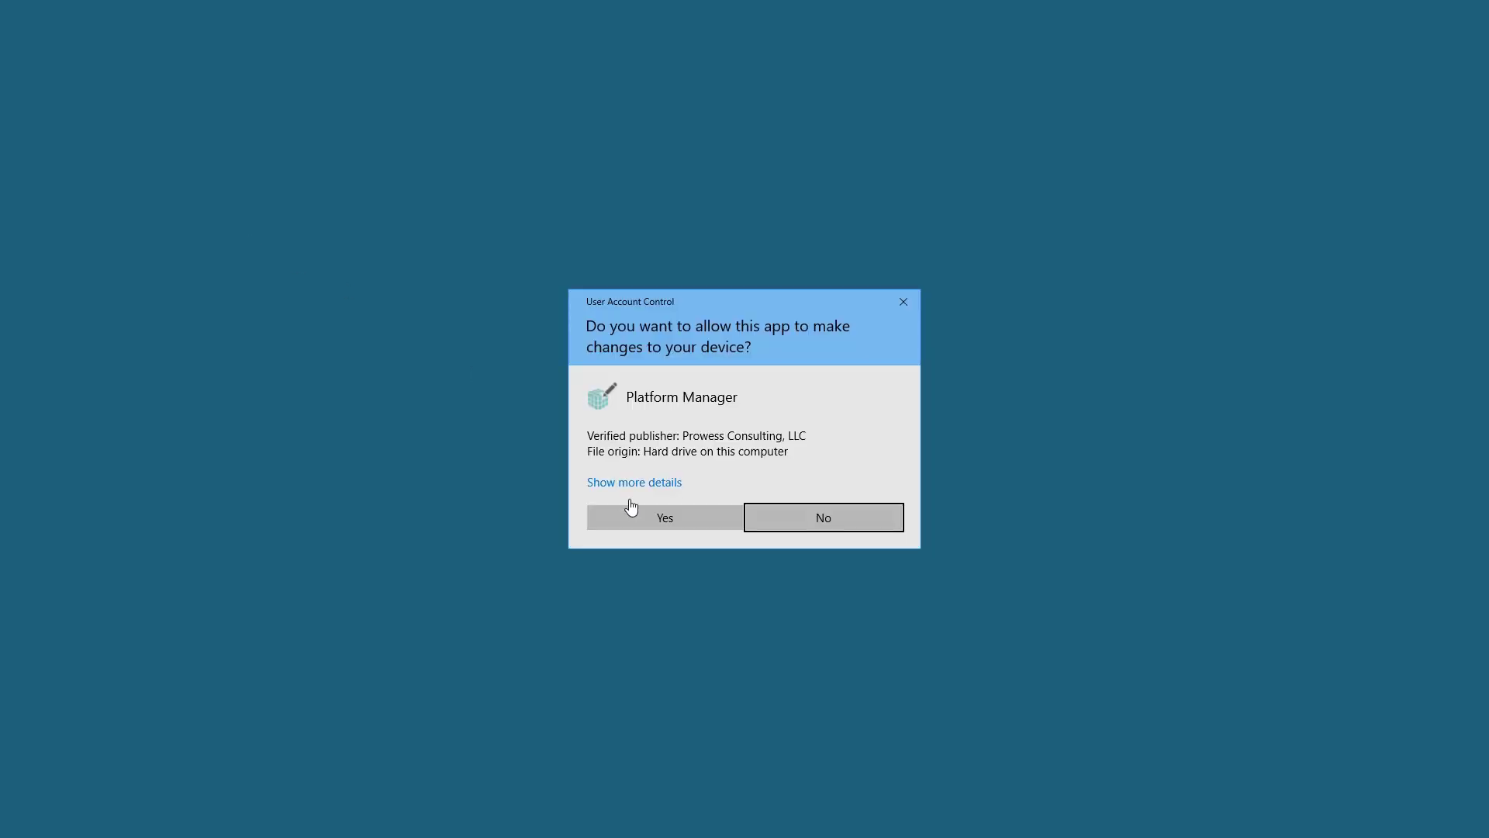
left_click(645, 511)
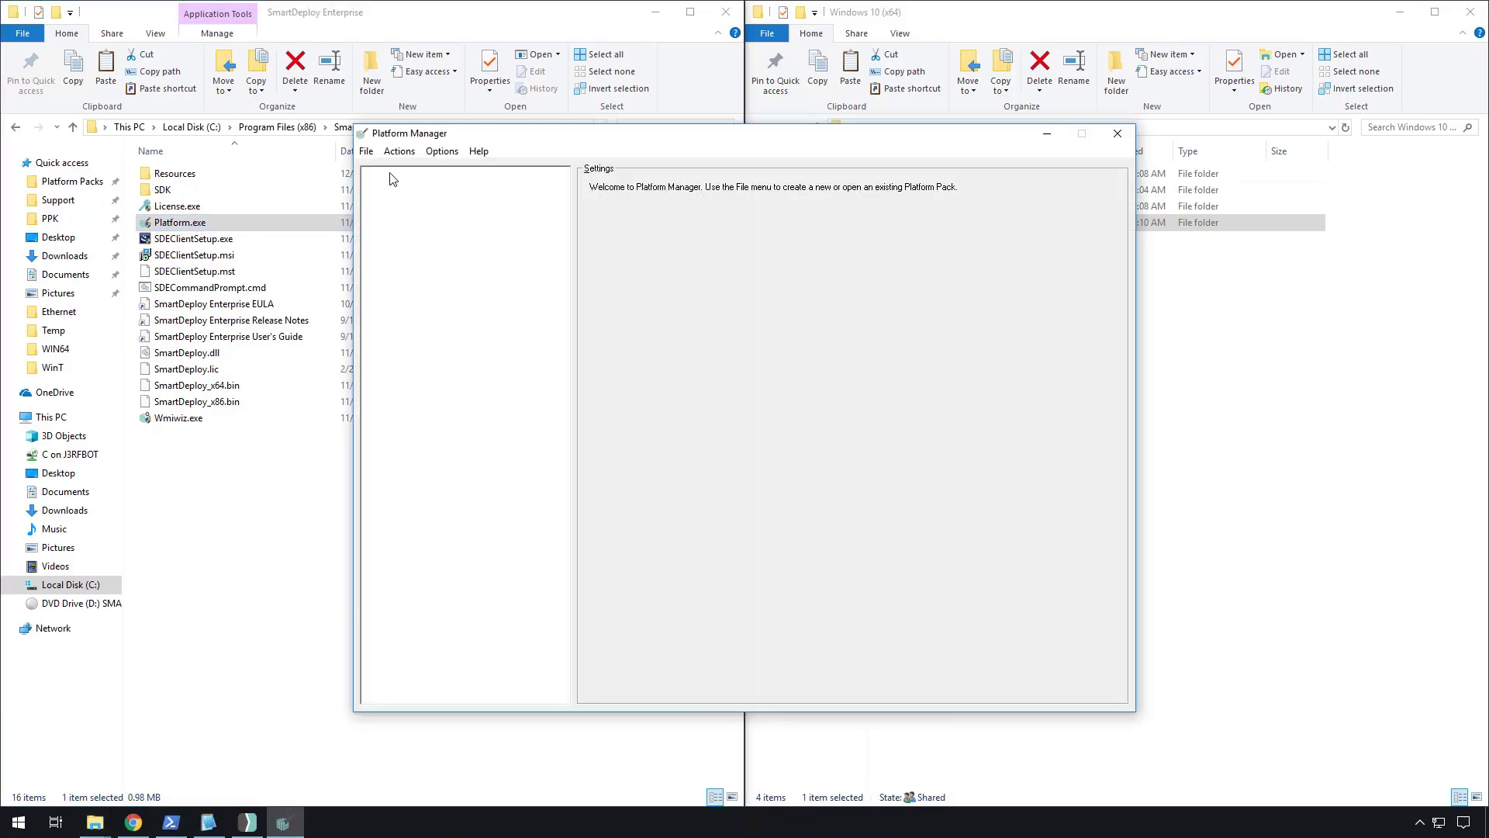
Create a new Platform Pack via File > New and save it as LenovoThinkPadT440p-Windows10 in C:\PPK
left_click_drag(570, 136, 508, 167)
left_click(305, 182)
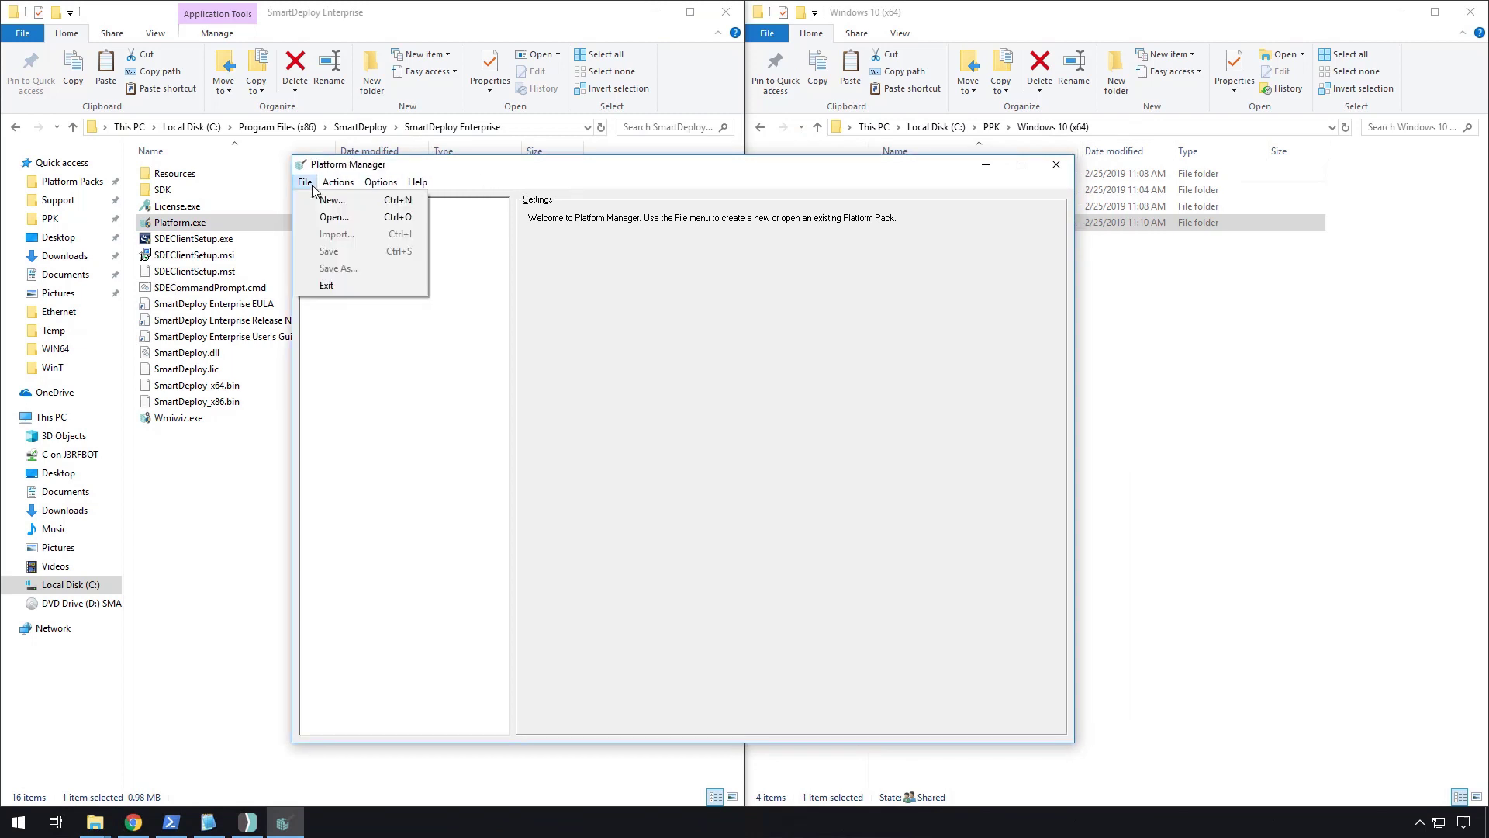
left_click(326, 201)
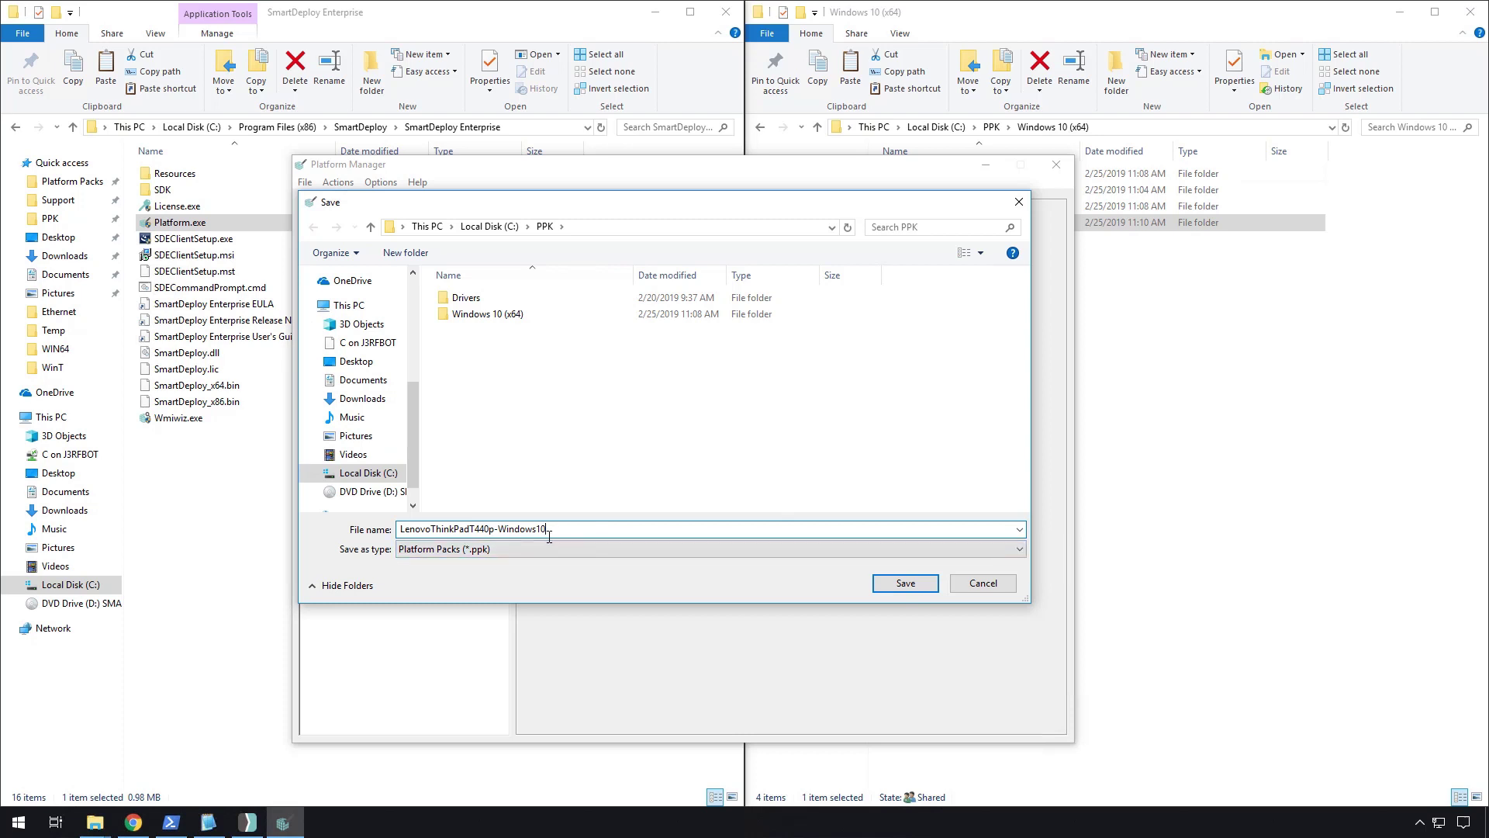
left_click_drag(549, 535, 376, 532)
left_click(910, 584)
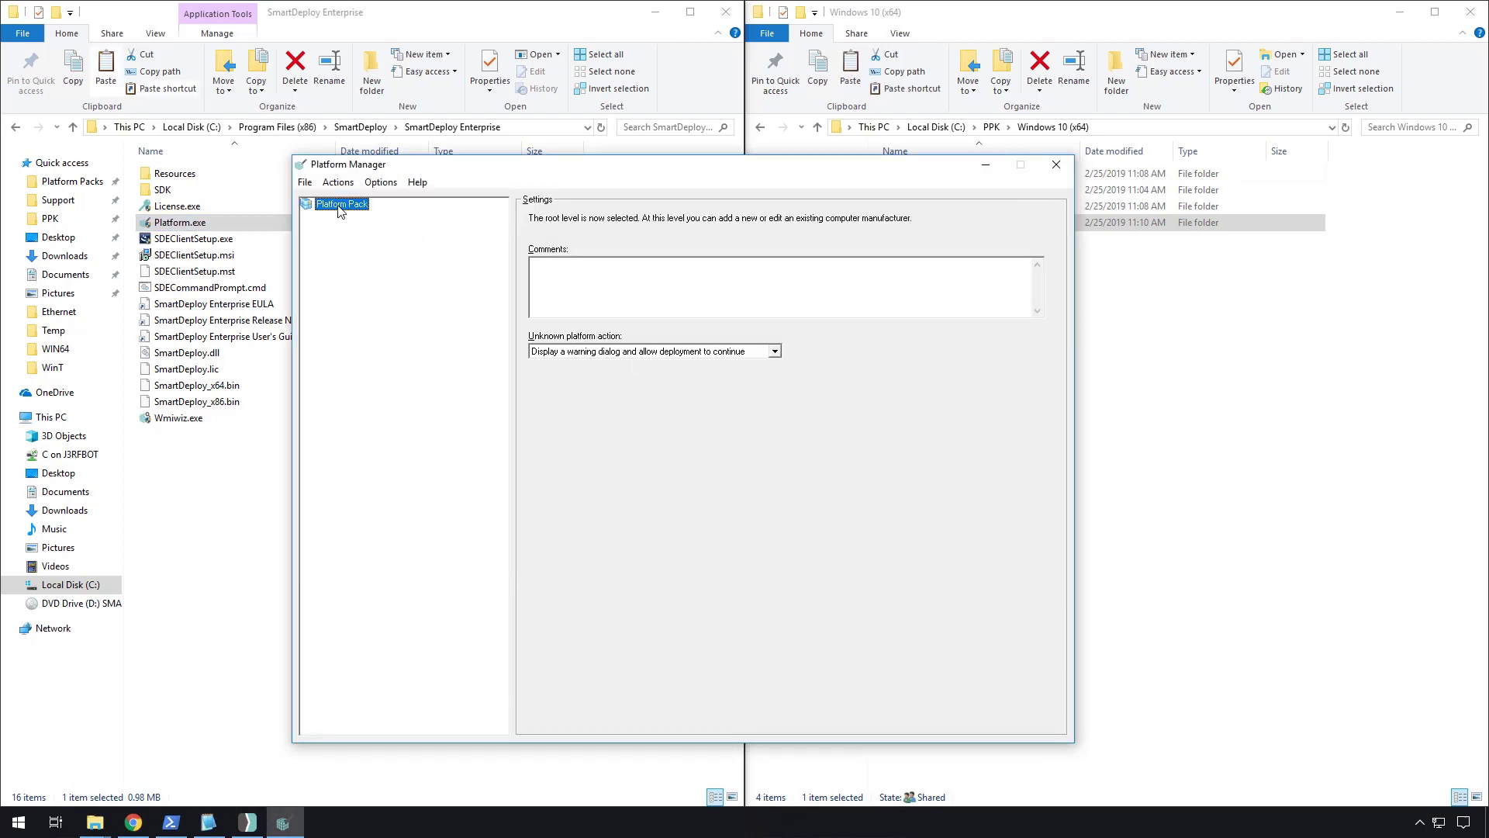
Add manufacturer Lenovo under the Platform Pack with the auto-generated Manufacturer LIKE '%Lenovo%' filter
right_click(340, 211)
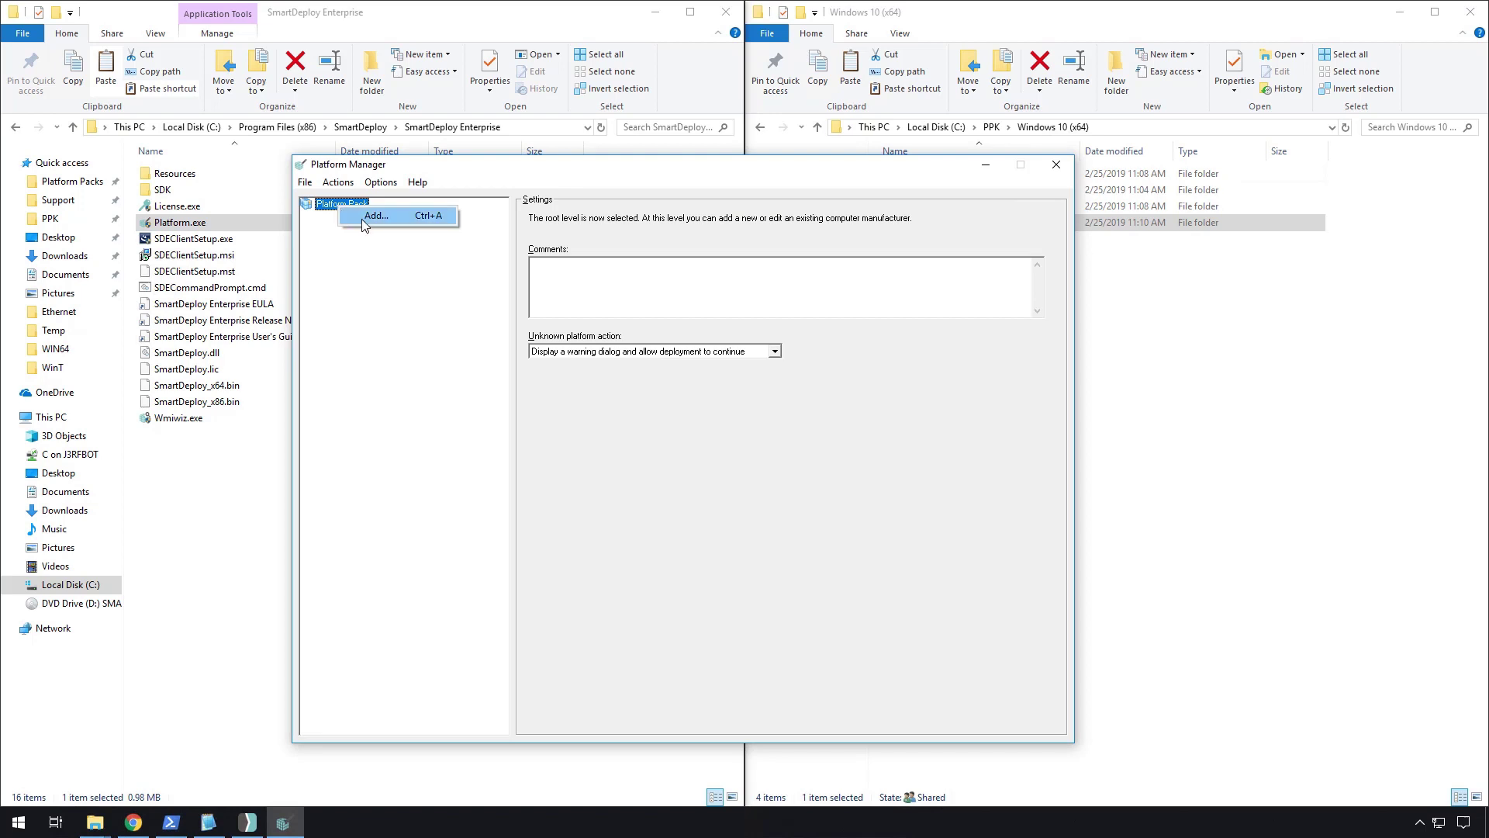
left_click(371, 216)
left_click(622, 462)
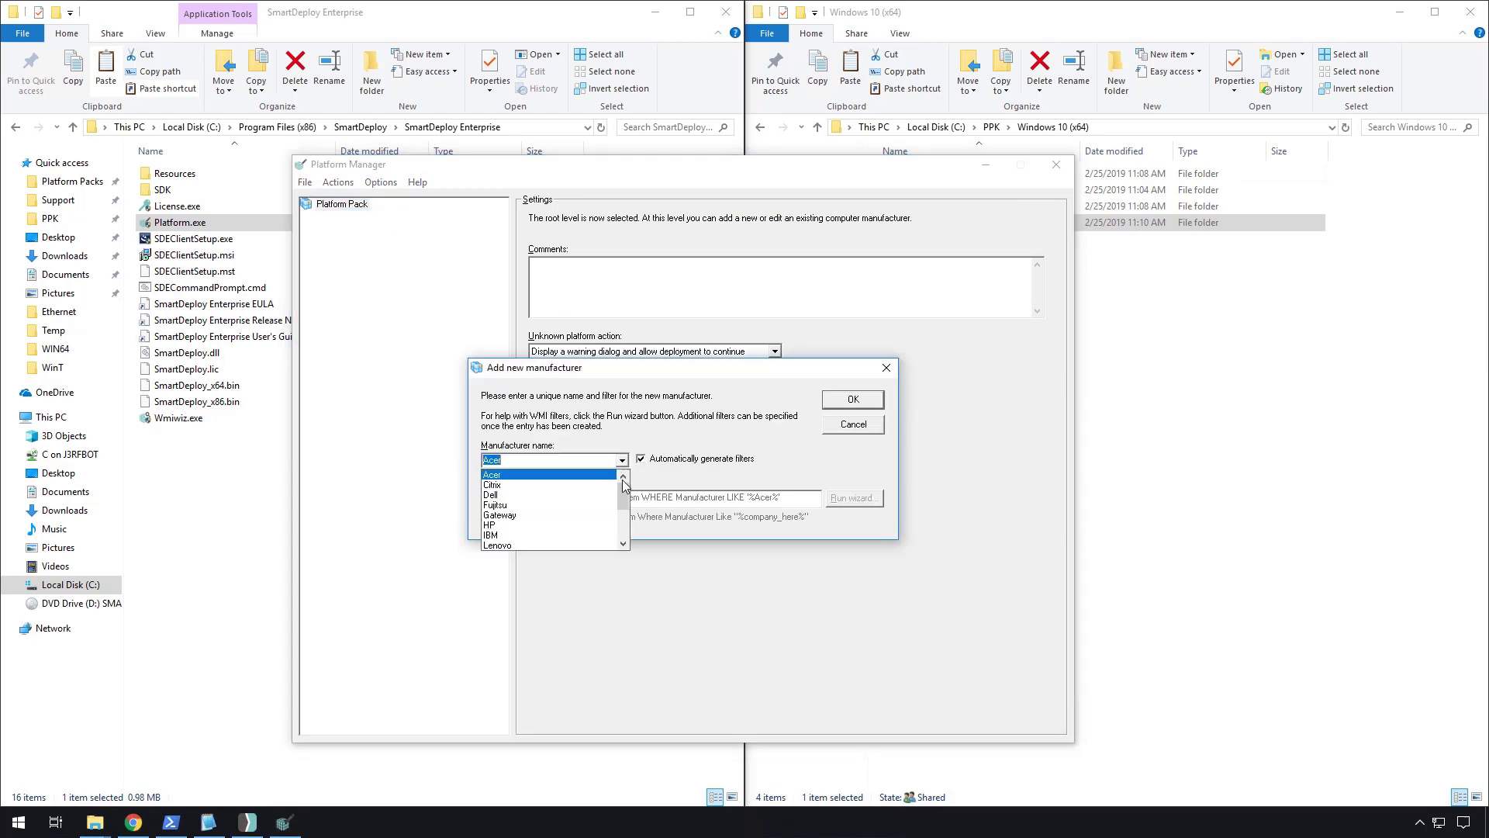
mouse_move(626, 503)
left_mouse_down()
mouse_move(630, 541)
mouse_move(632, 490)
mouse_move(635, 512)
left_mouse_up()
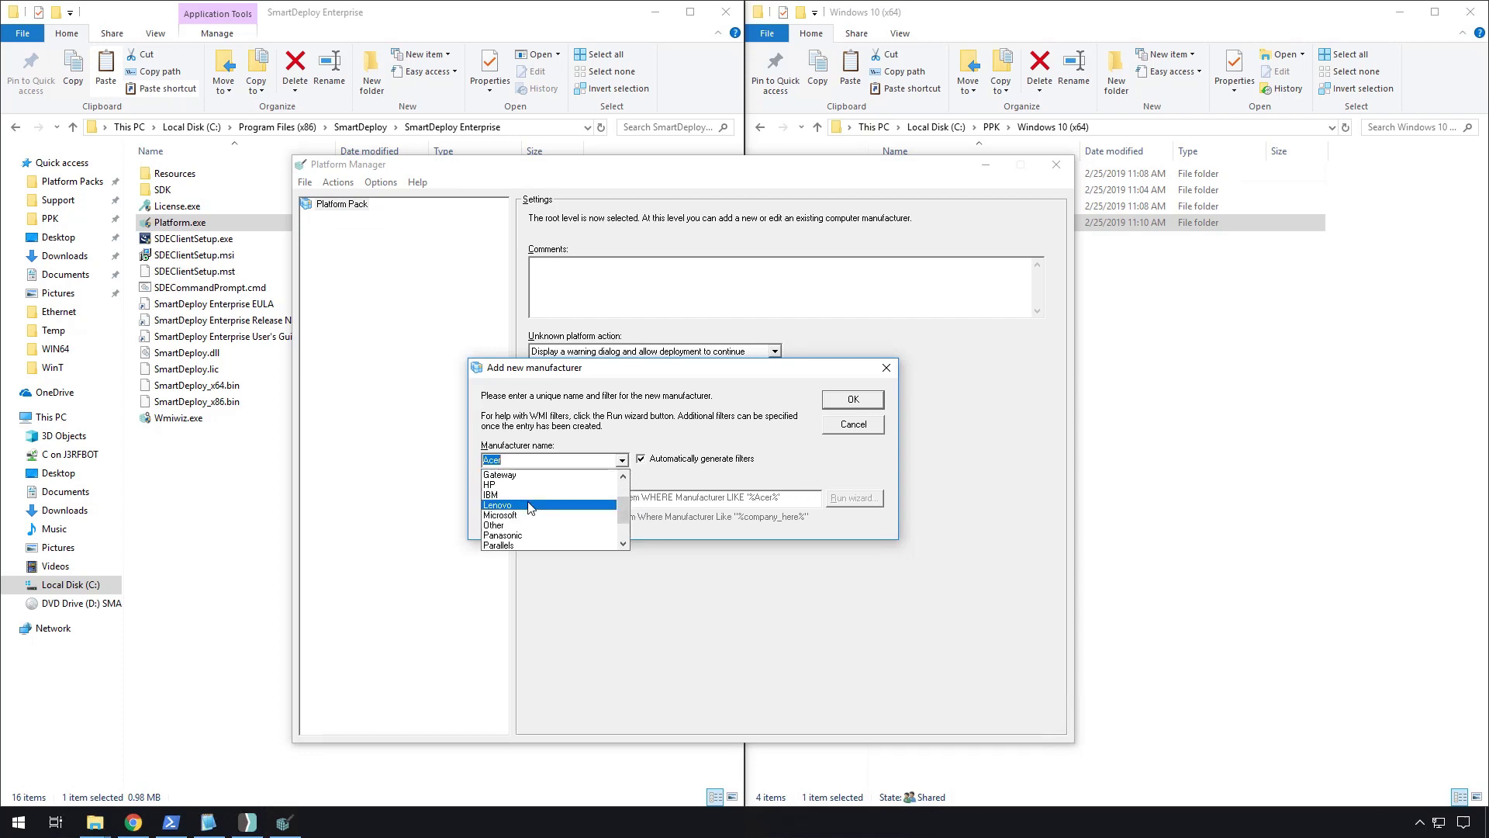
left_click(577, 526)
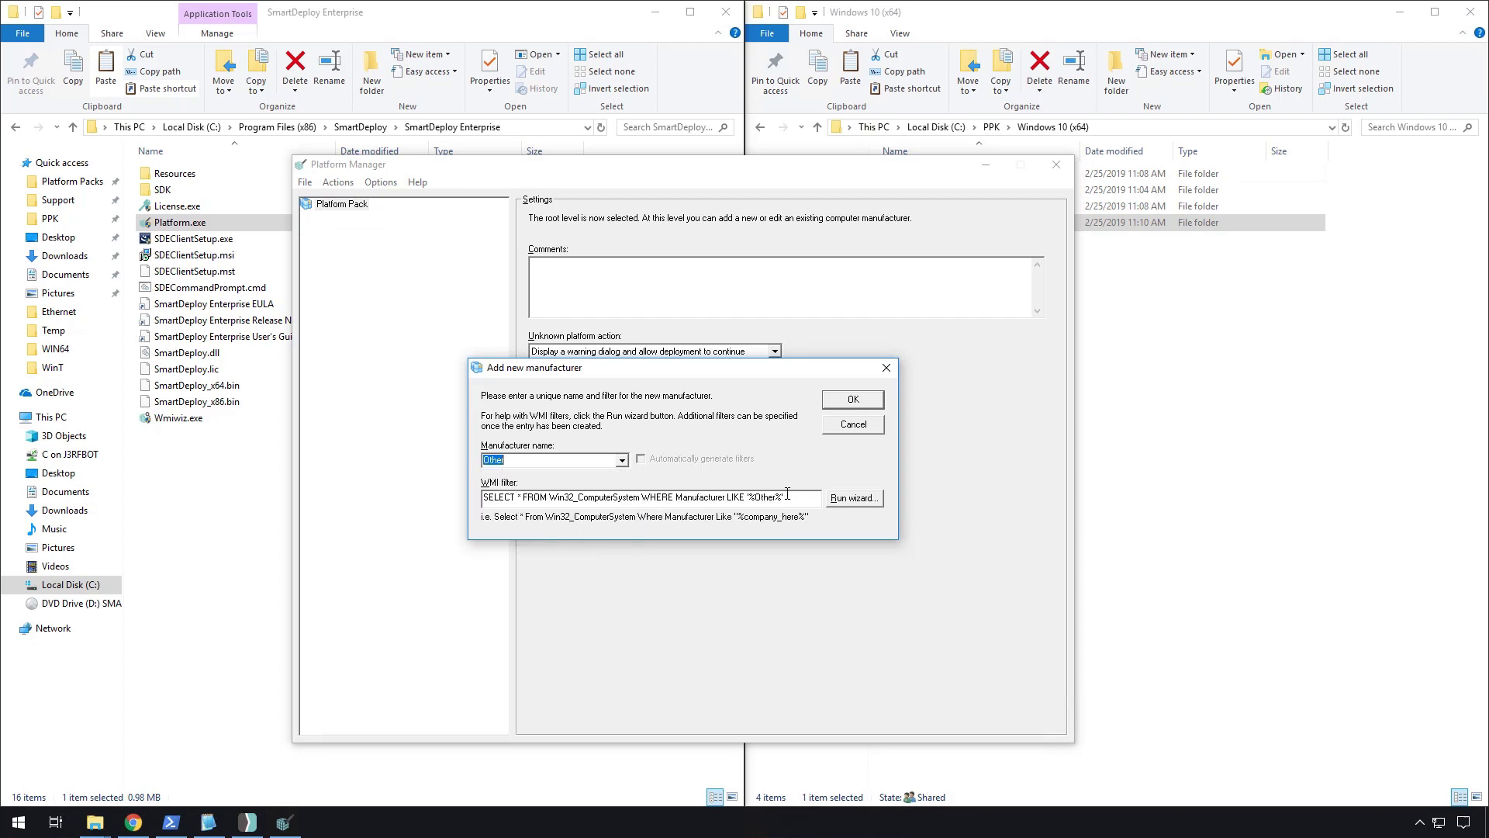
left_click(621, 460)
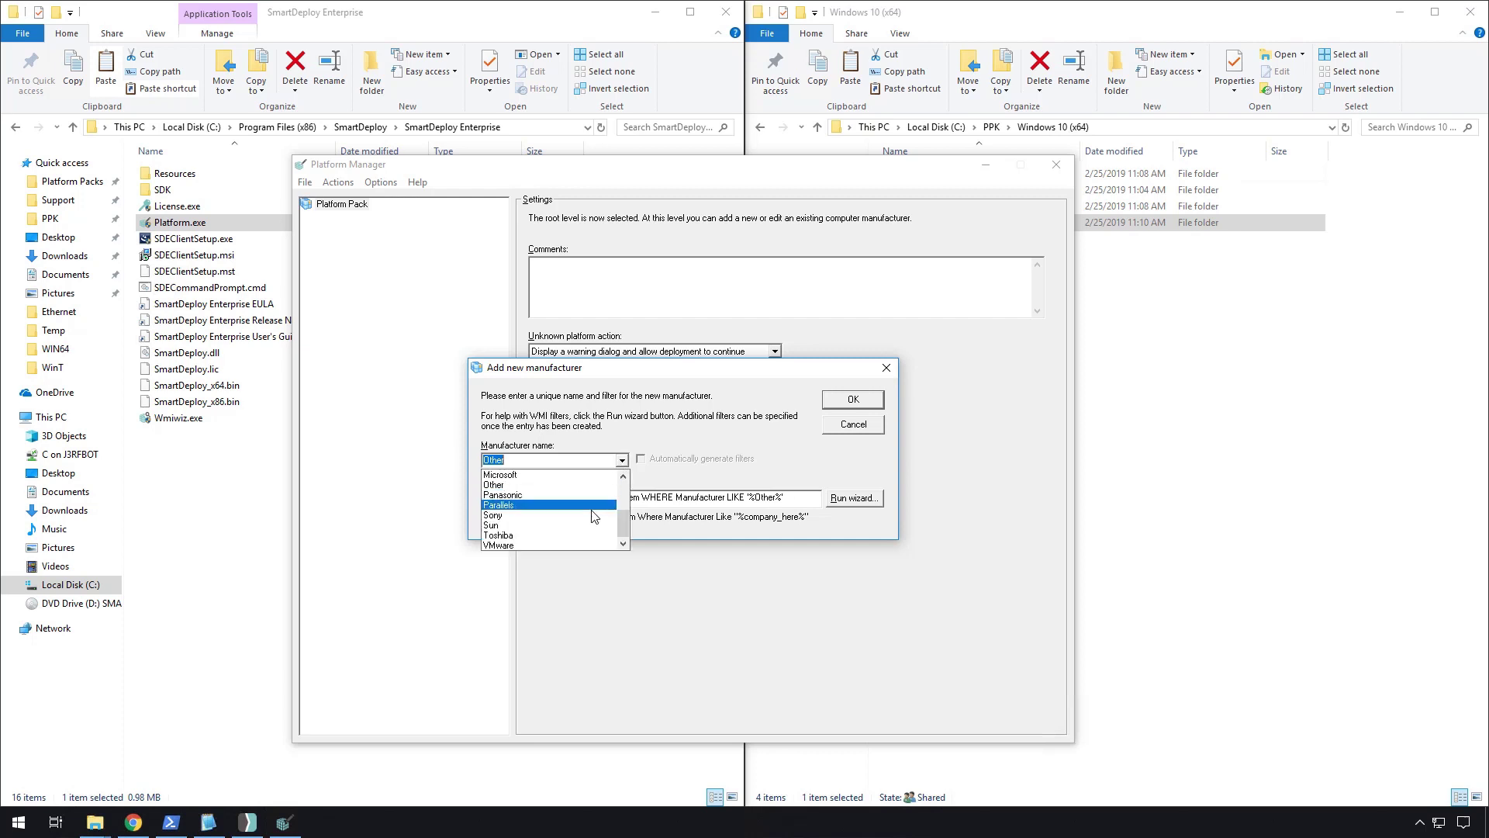
left_click_drag(628, 522, 628, 501)
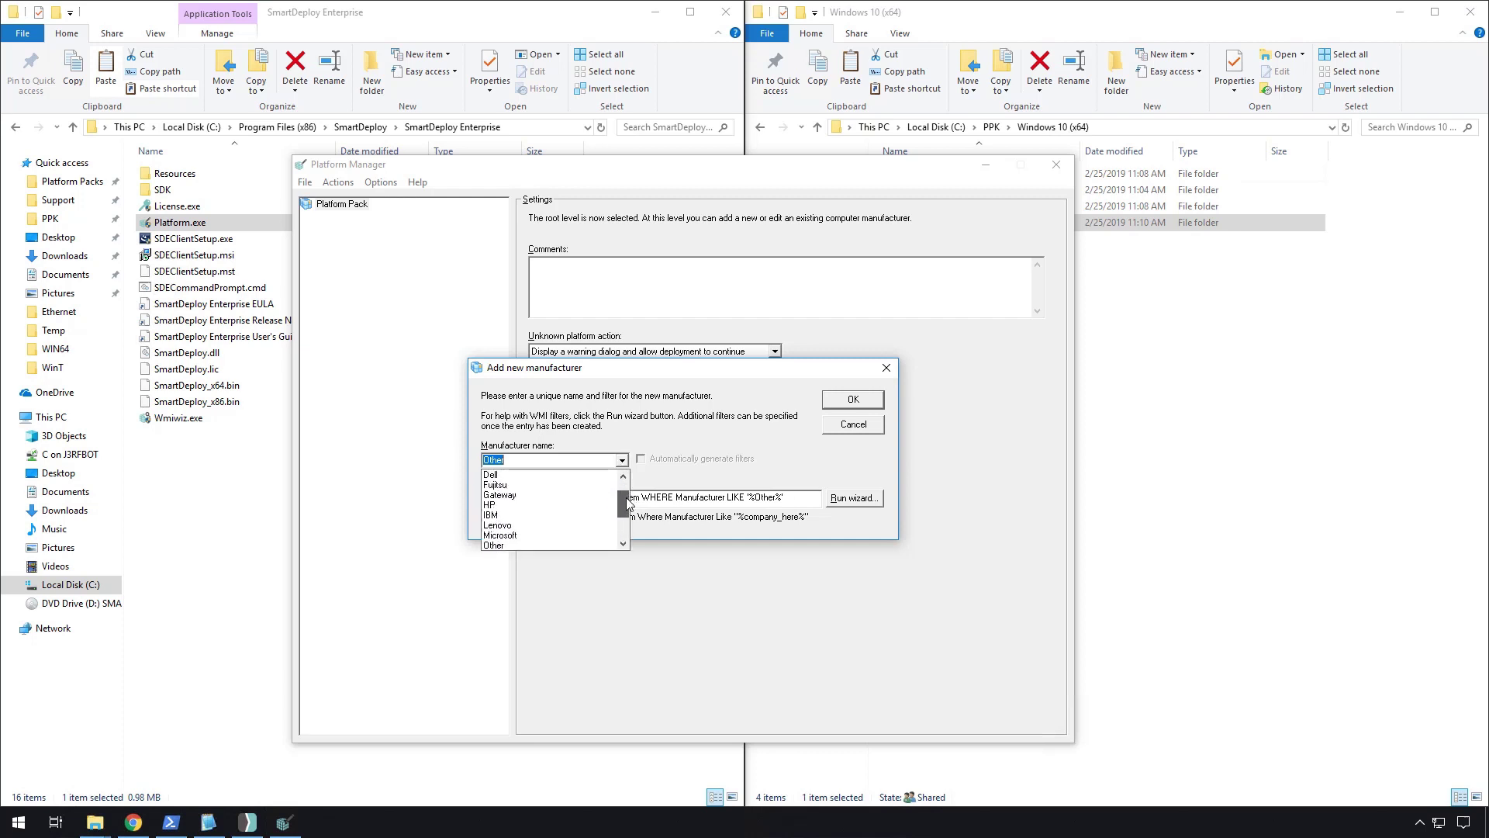
left_click(592, 525)
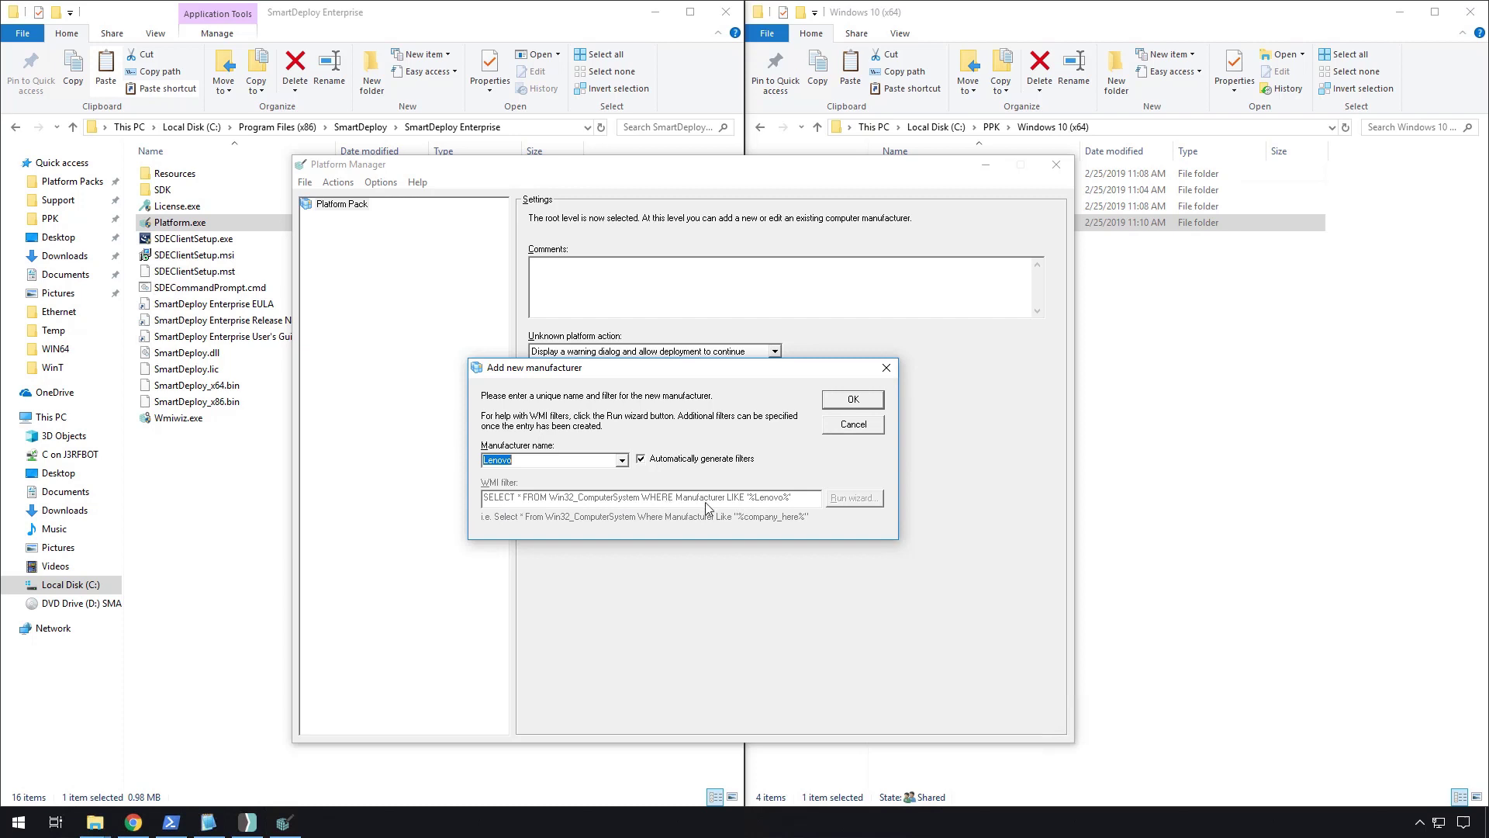
left_click(853, 399)
Open the Add new model dialog under Lenovo and place the cursor in Model name
left_click(351, 218)
right_click(350, 217)
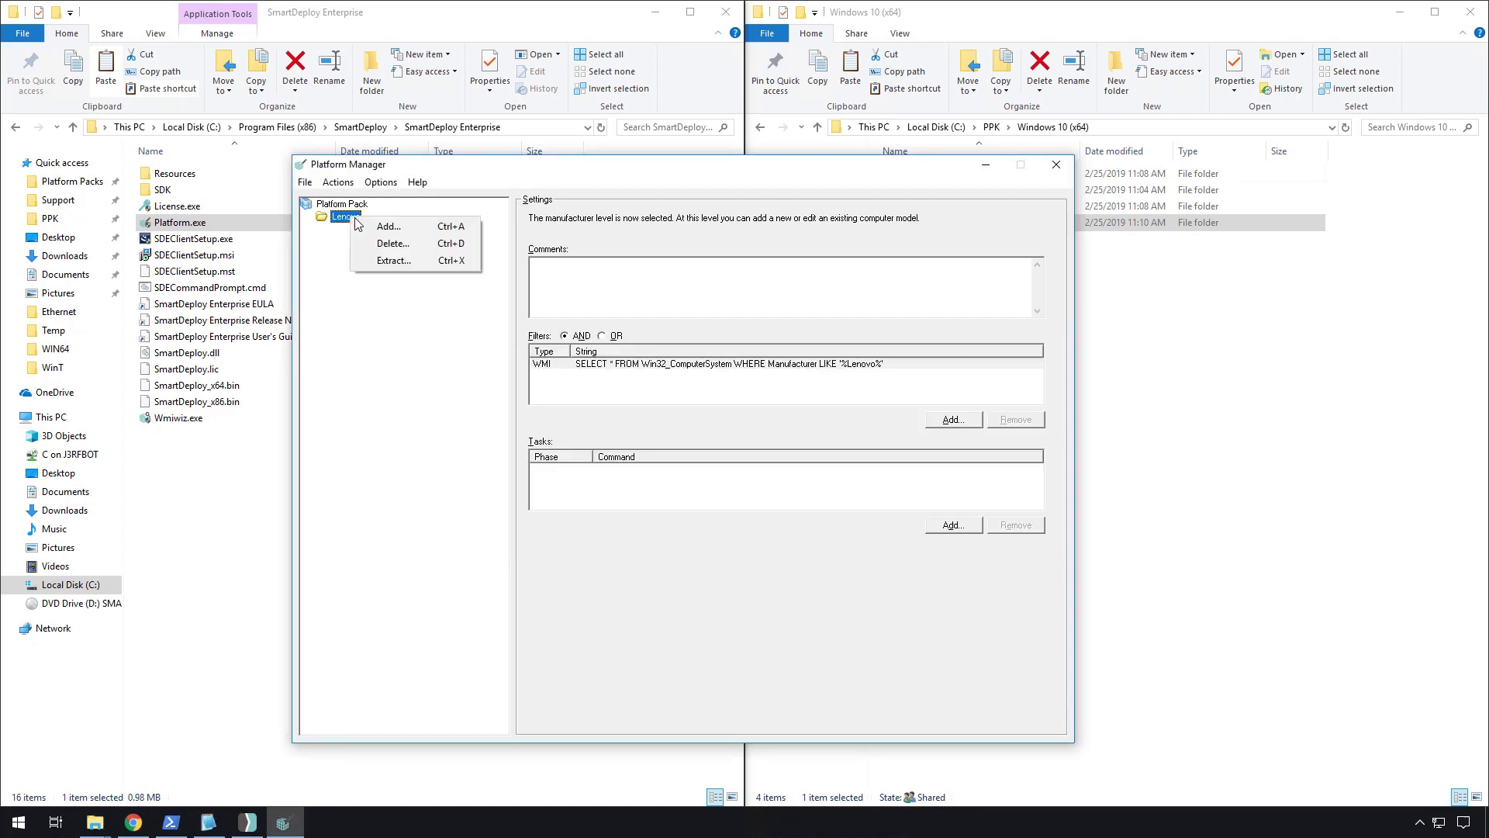
left_click(396, 228)
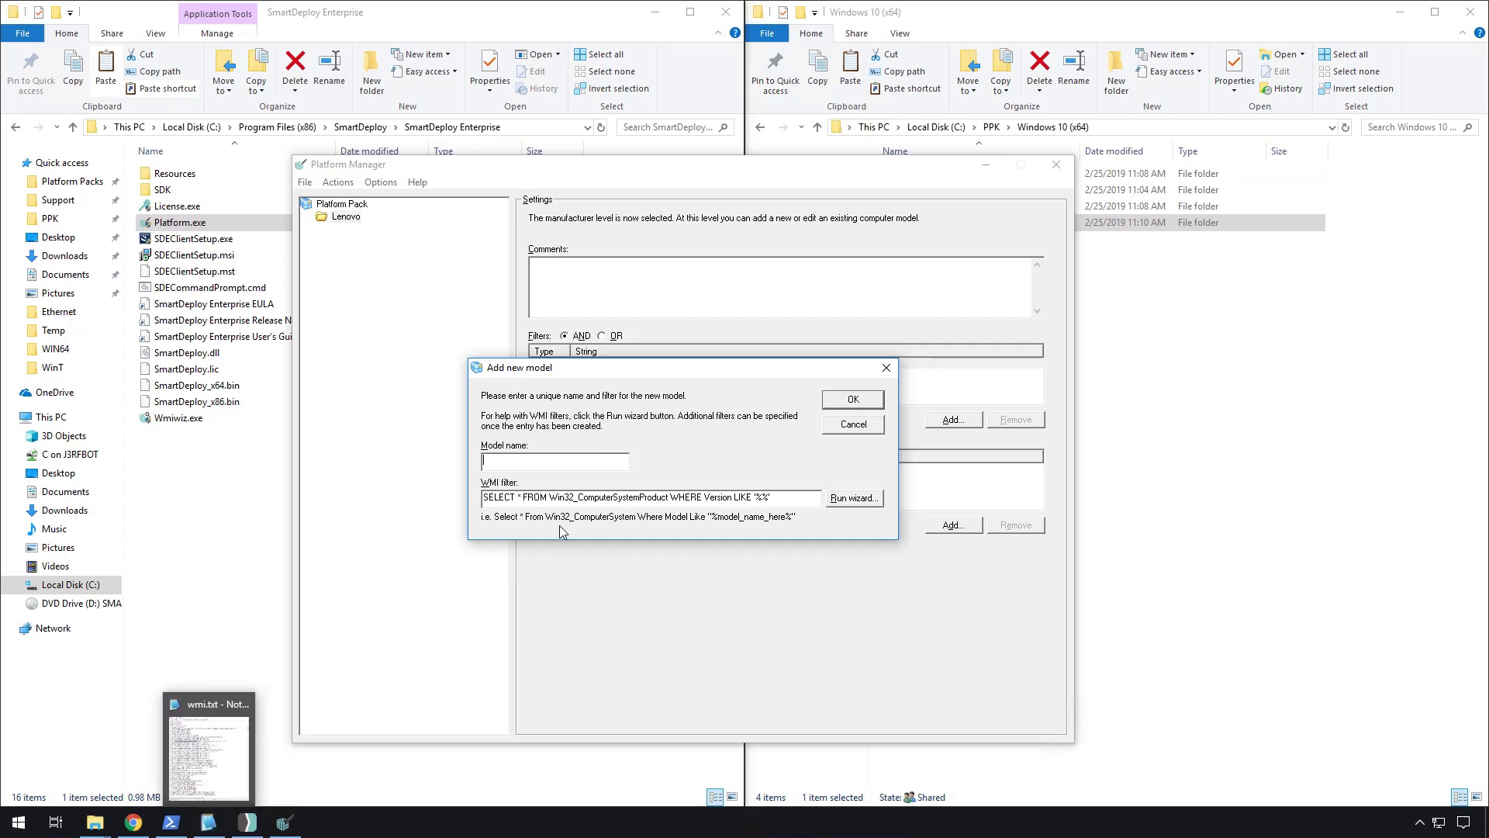
left_click_drag(505, 496, 775, 497)
left_click(789, 498)
left_click(560, 461)
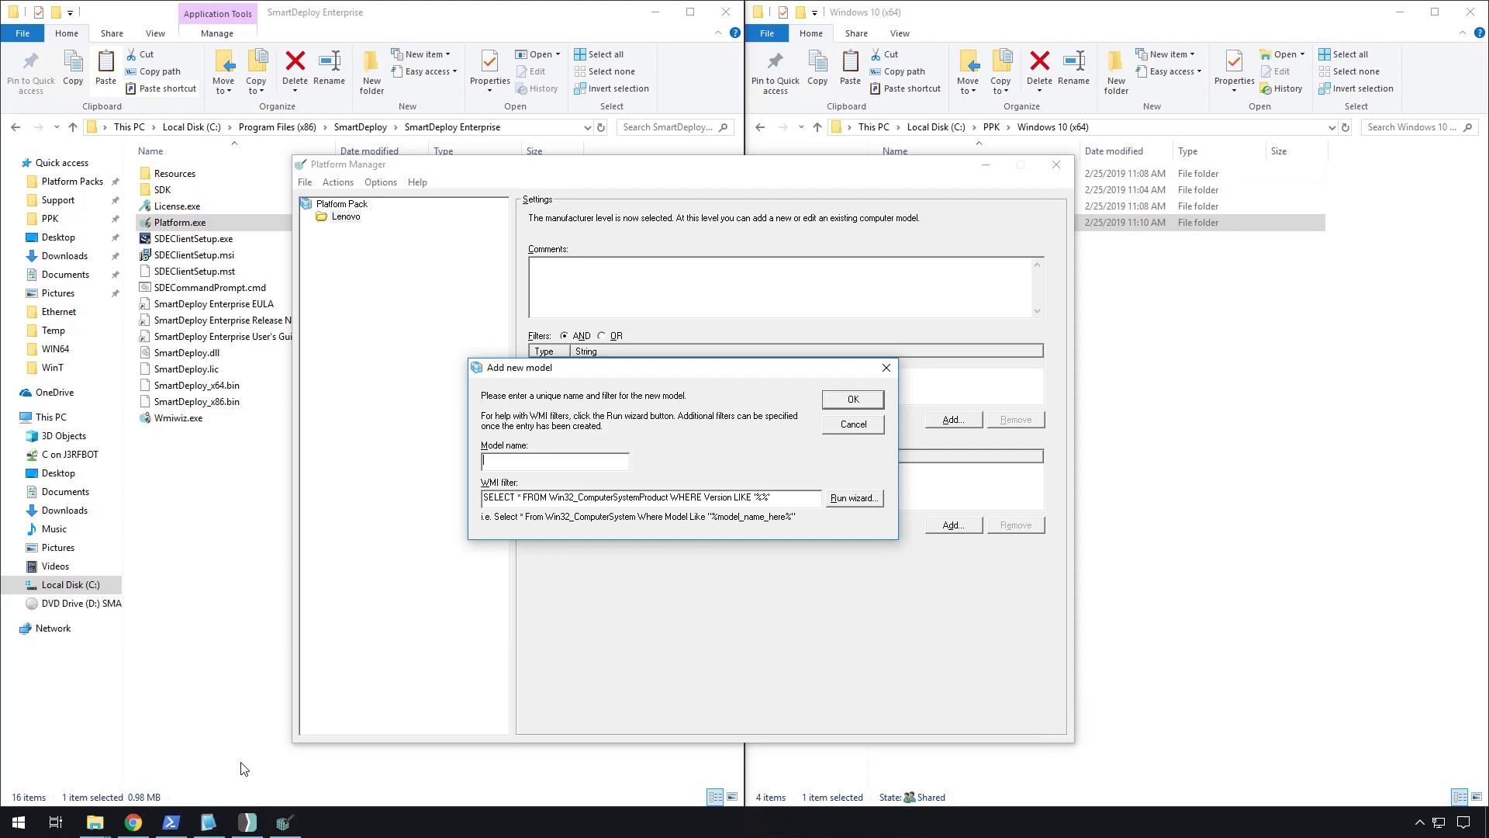
Copy the Win32_ComputerSystemProduct Version value 'ThinkPad T440p' from wmi.txt
left_click(207, 822)
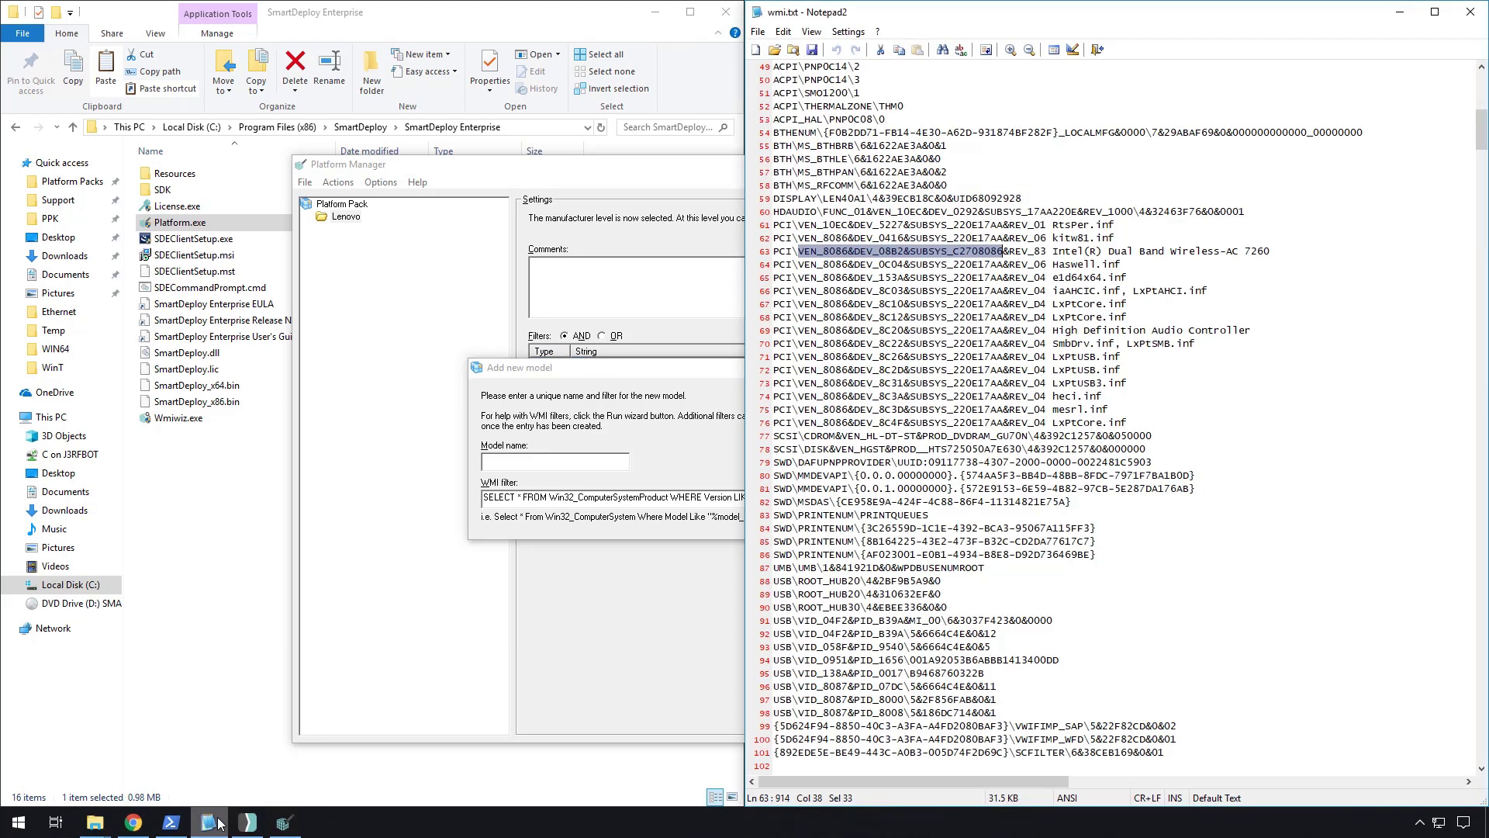
left_click_drag(1127, 342, 1134, 330)
scroll(1472, 144, "up", 16)
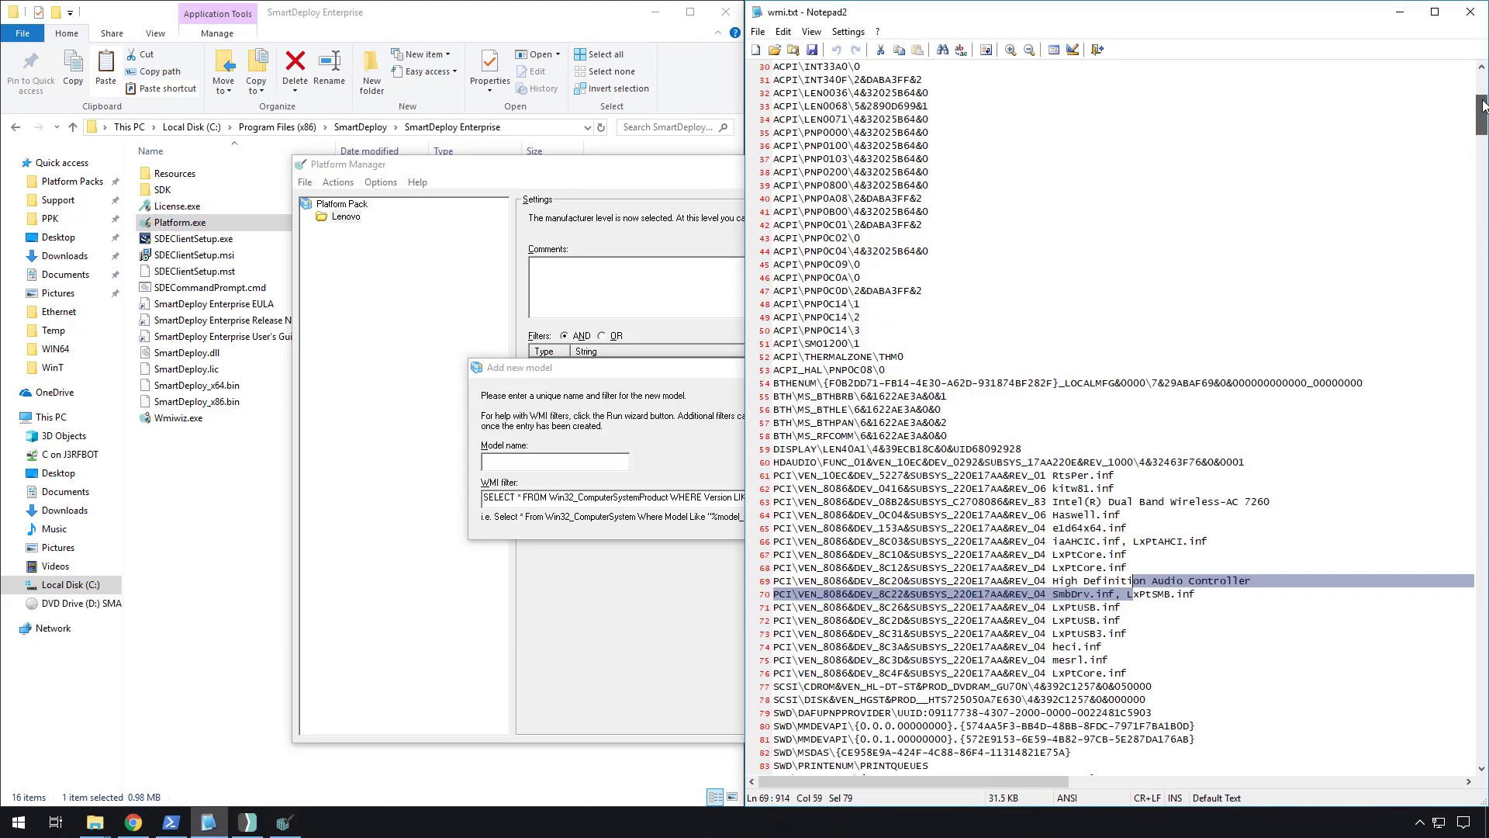
left_click(1010, 118)
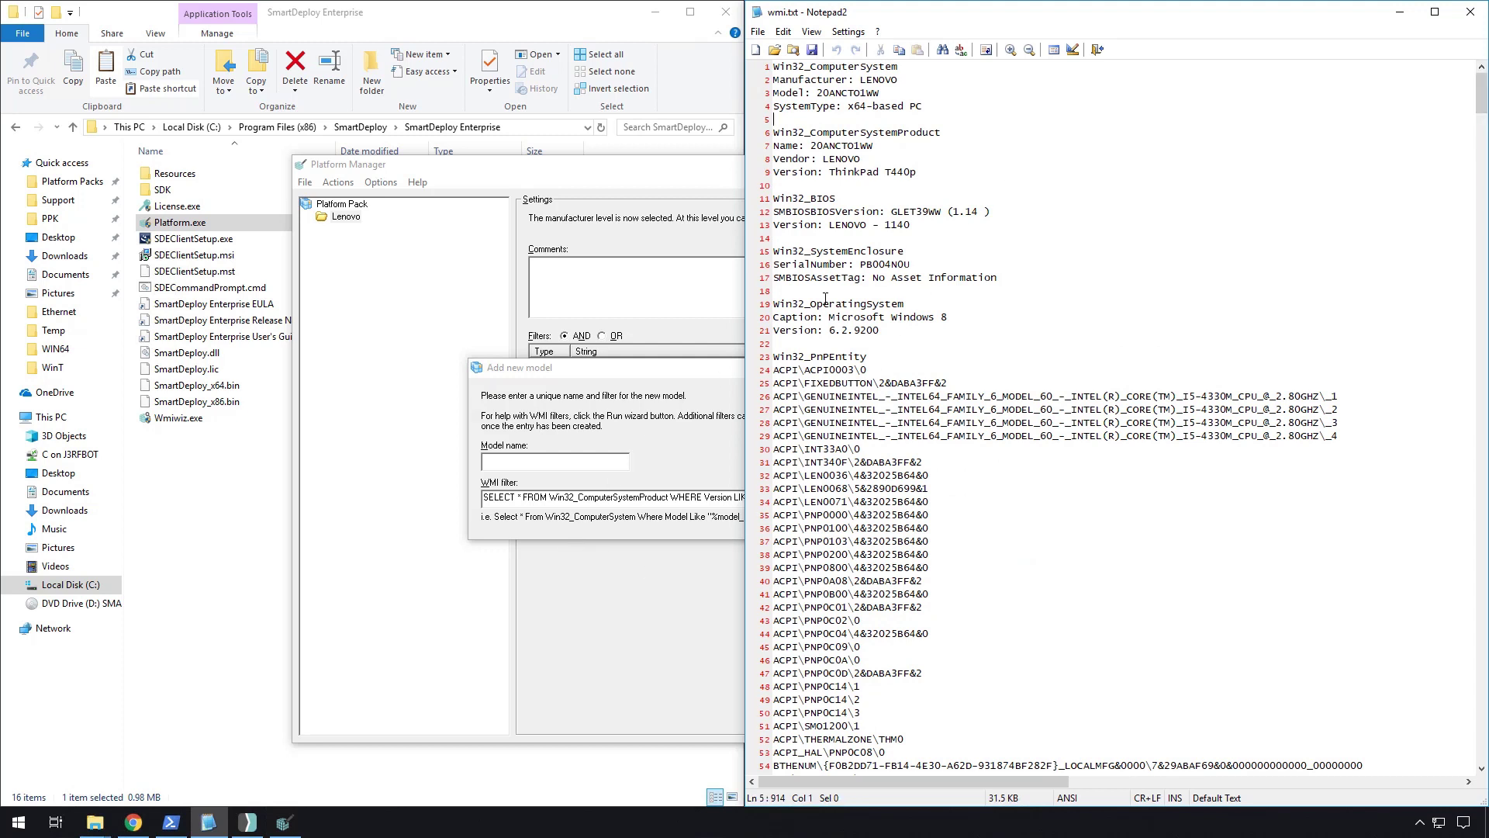
left_click_drag(779, 134, 942, 134)
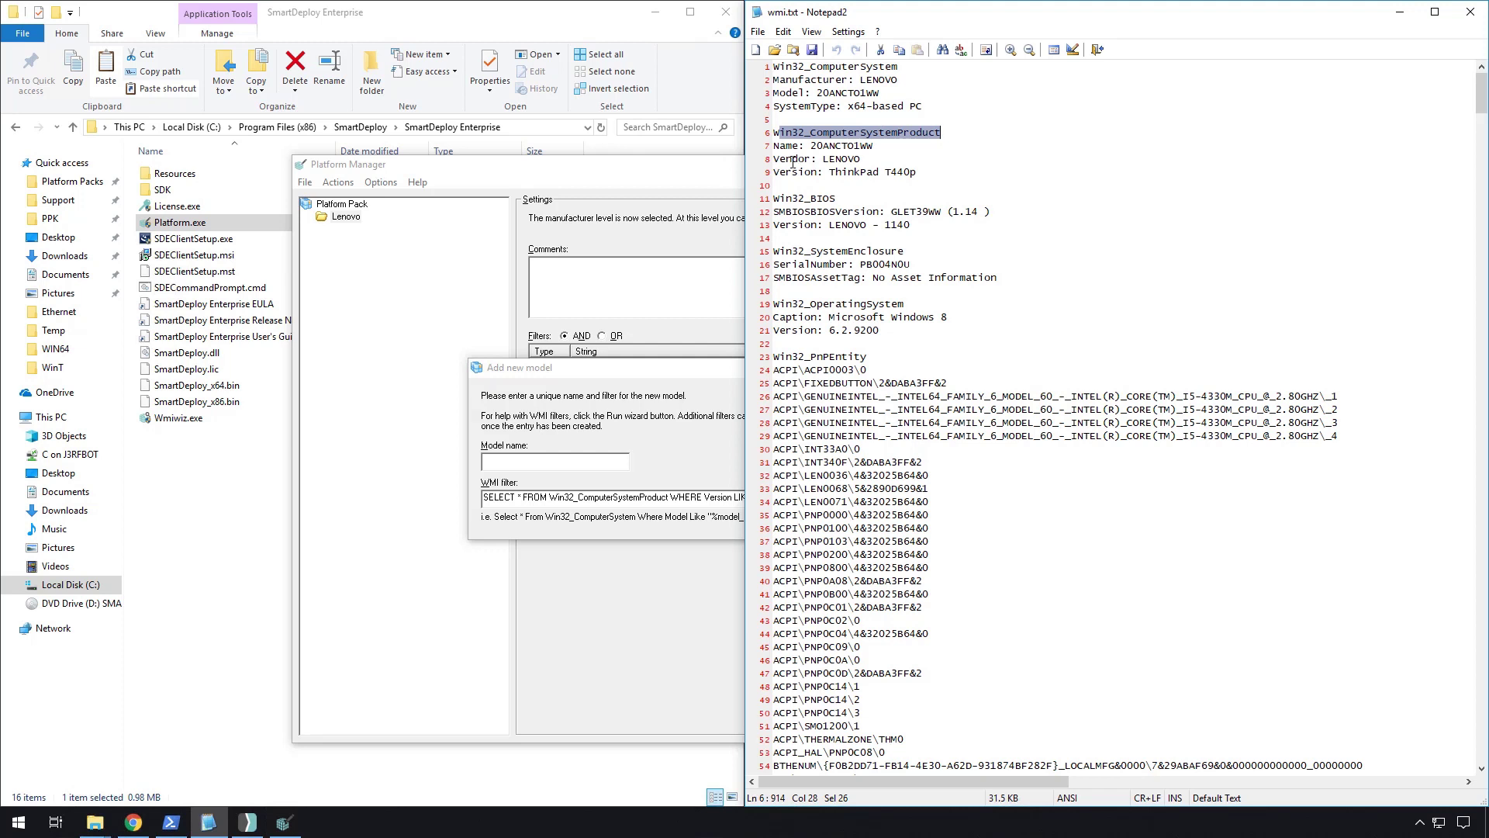
left_click(793, 160)
left_click_drag(829, 171, 920, 173)
right_click(900, 175)
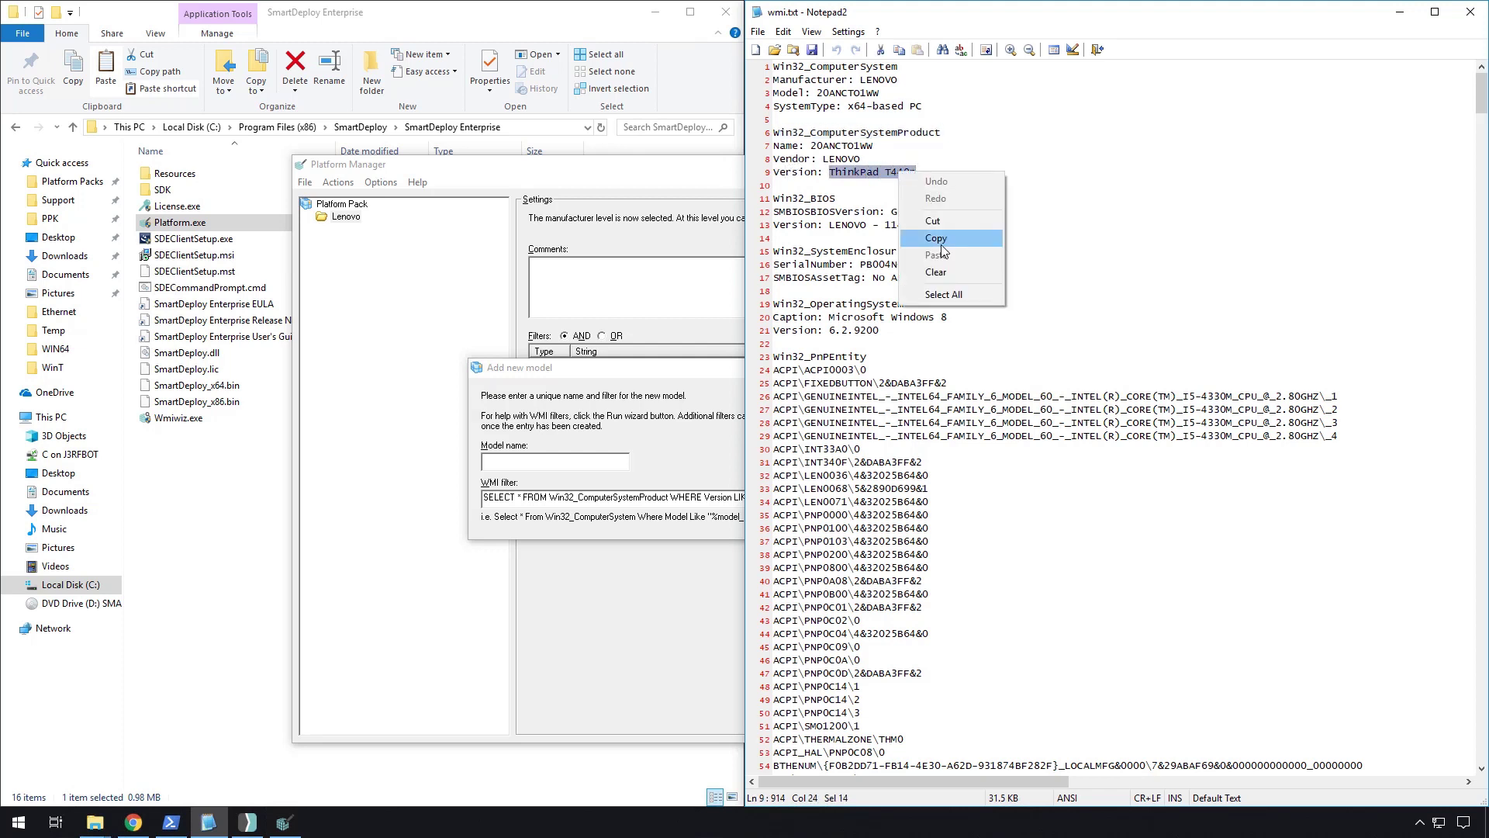
left_click(931, 239)
Paste ThinkPad T440p as the model name, producing a Version LIKE '%ThinkPad T440p%' filter
left_click(695, 384)
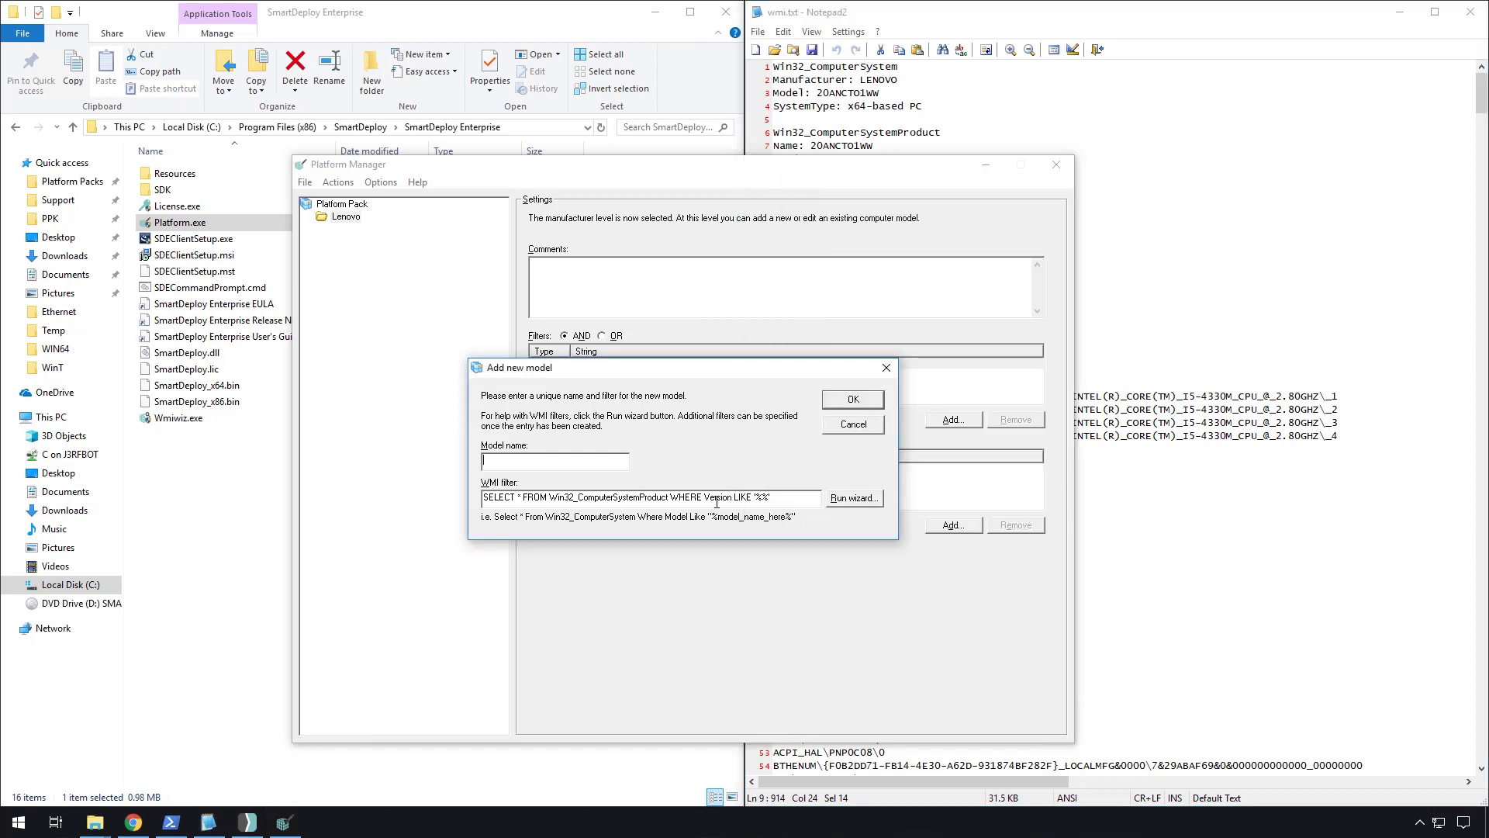
right_click(562, 464)
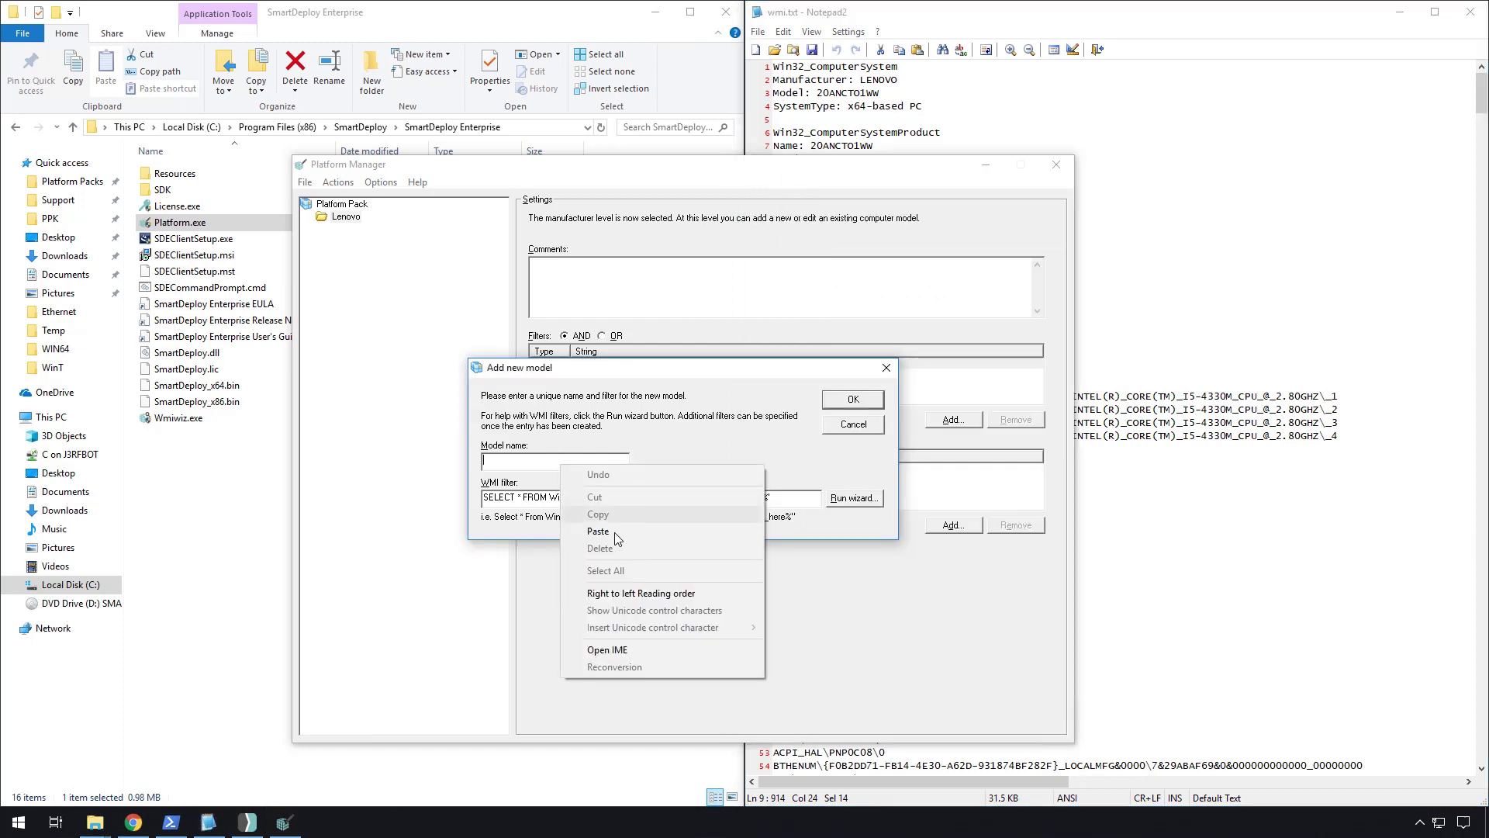
left_click(617, 532)
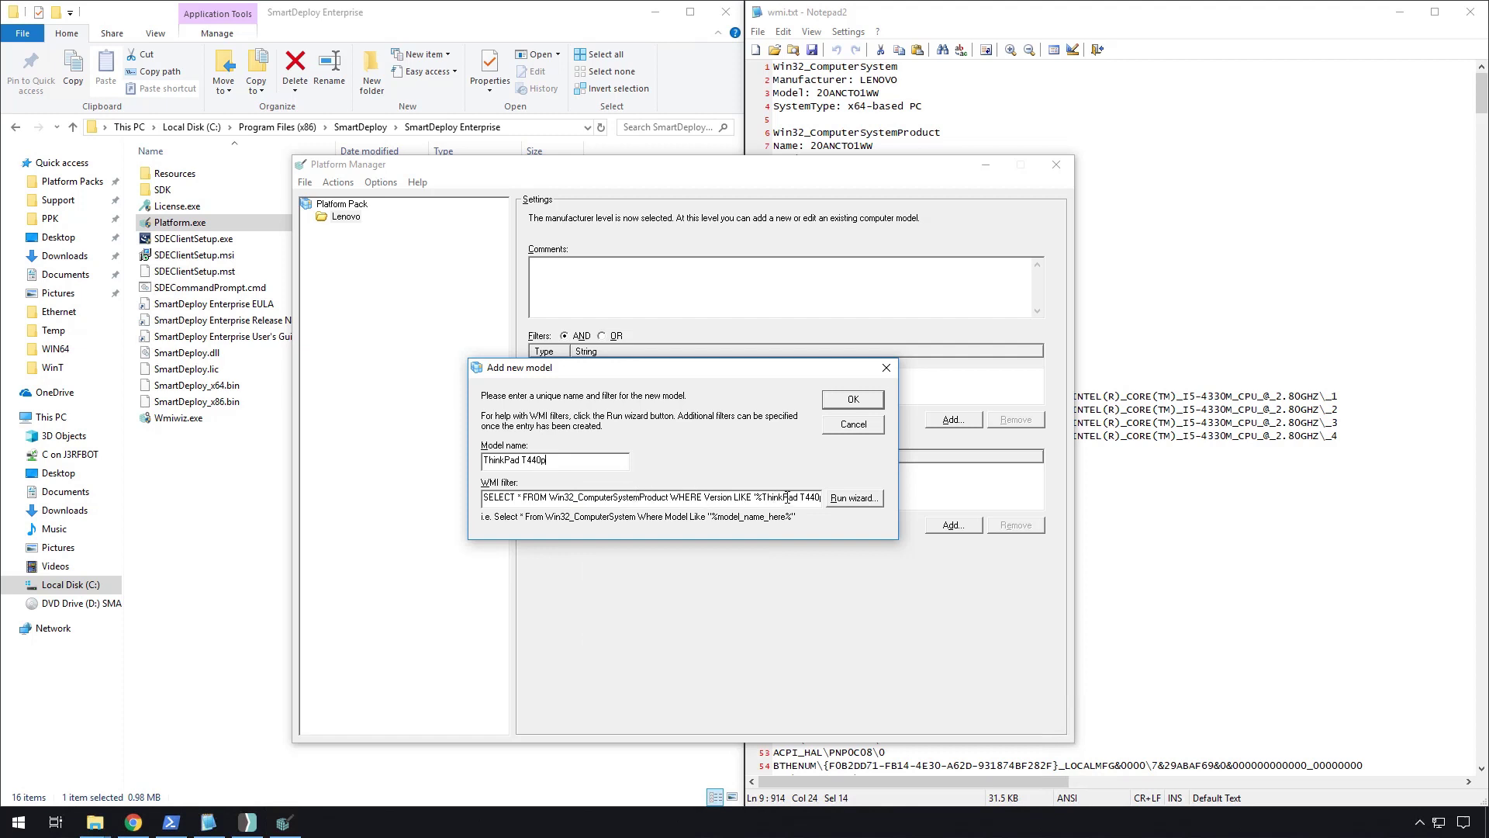
left_click_drag(786, 497, 834, 503)
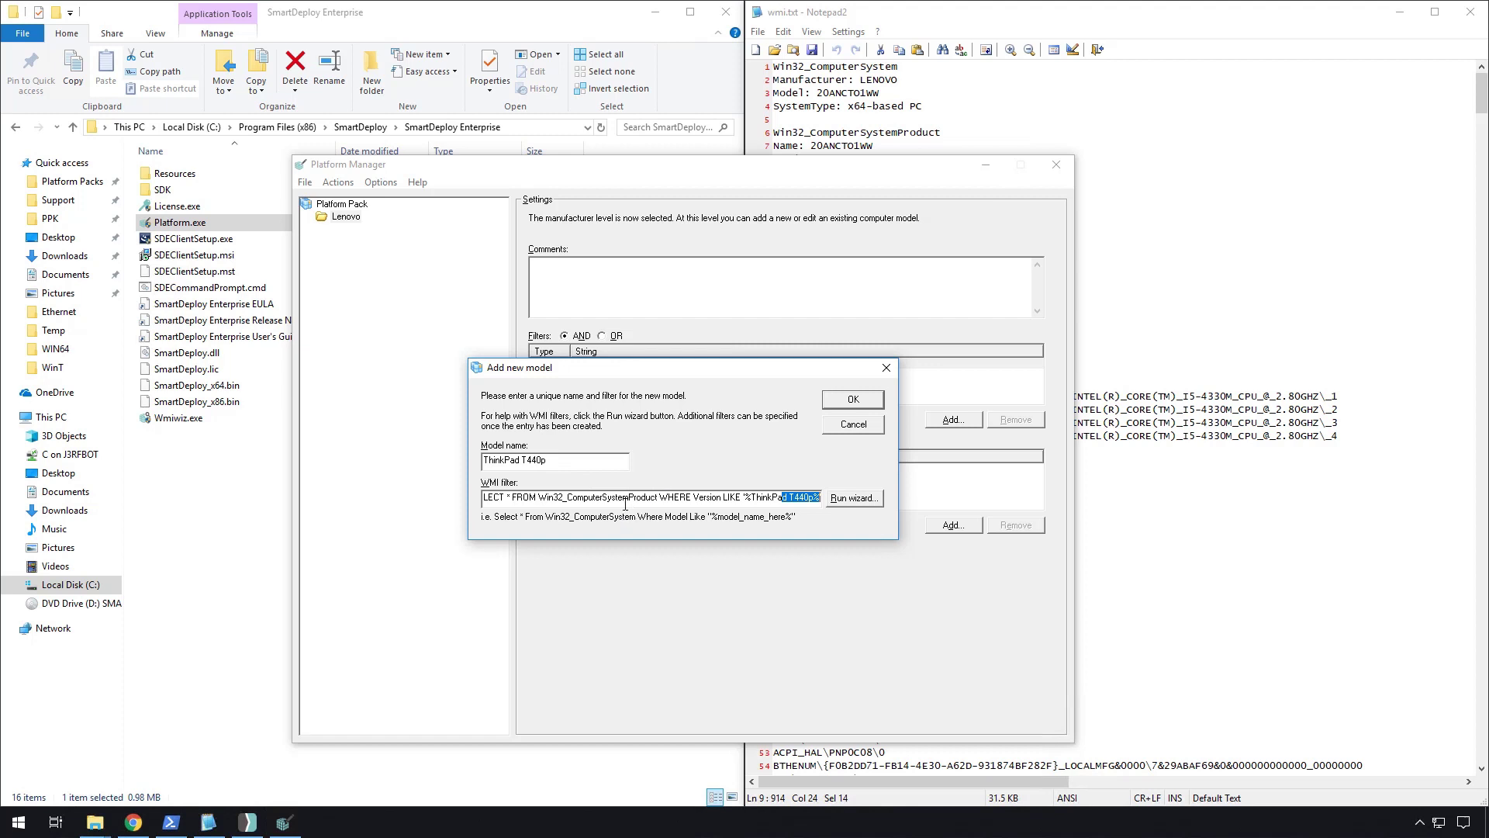
left_click_drag(598, 499, 635, 500)
left_click(784, 497)
Check the BIOS version in the wmi.txt output before returning to the Add new model dialog
left_click(921, 105)
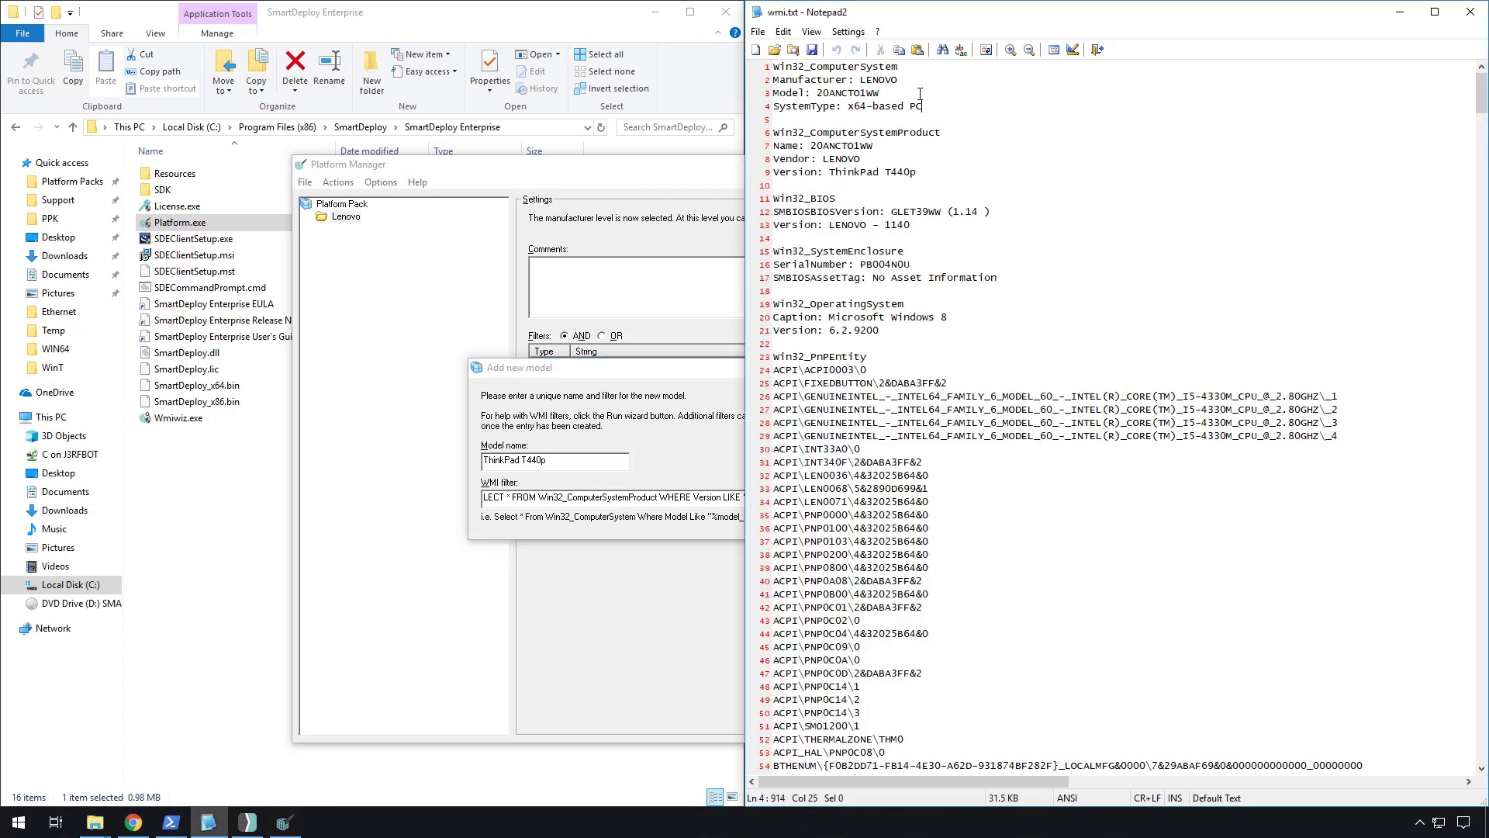
left_click(873, 230)
left_click(713, 452)
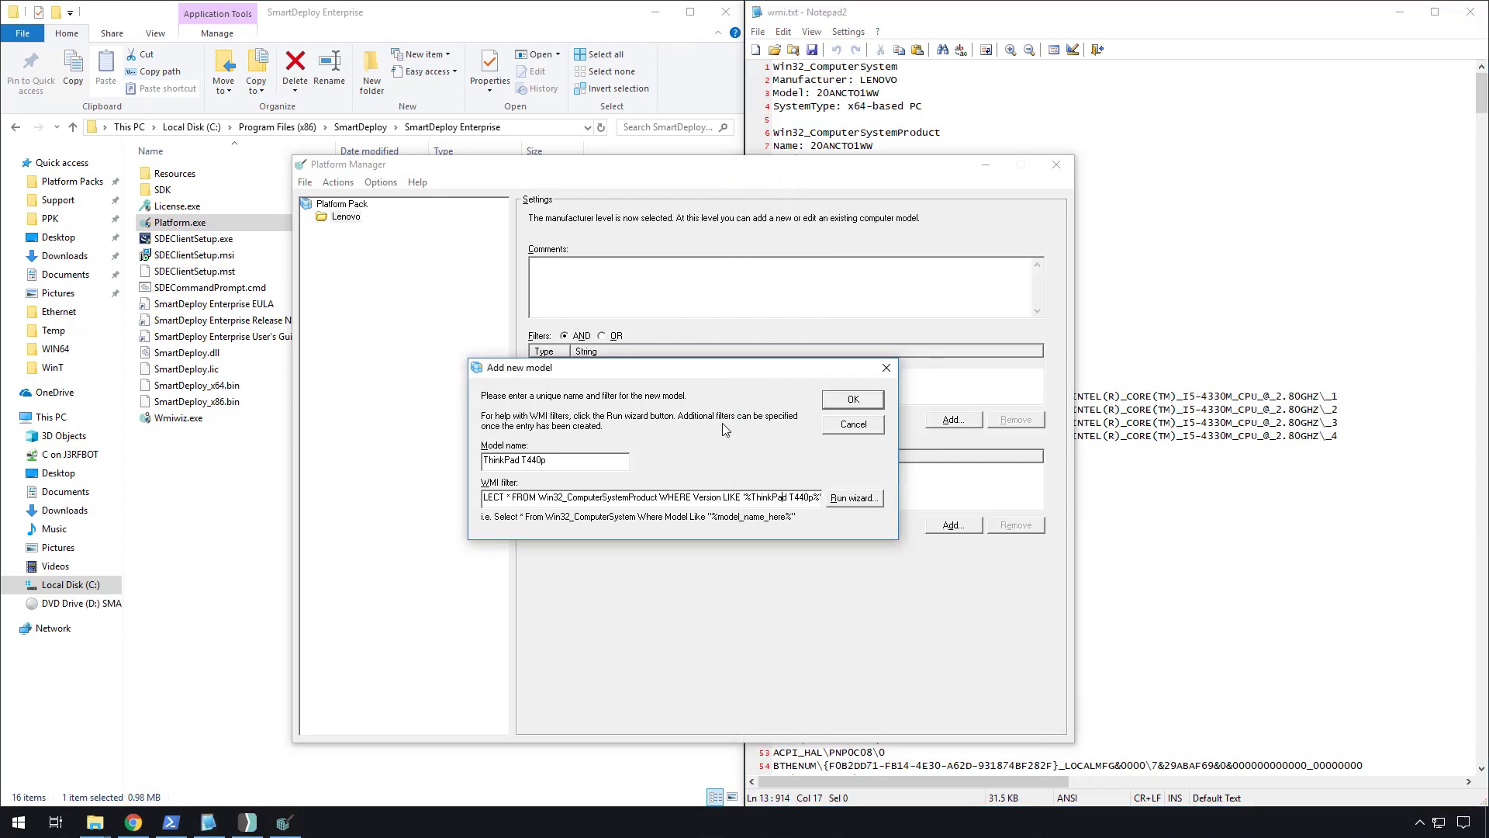
Create the ThinkPad T440p model and add Windows 10 (x64) drivers from C:\PPK\Windows 10 (x64)
left_click(868, 400)
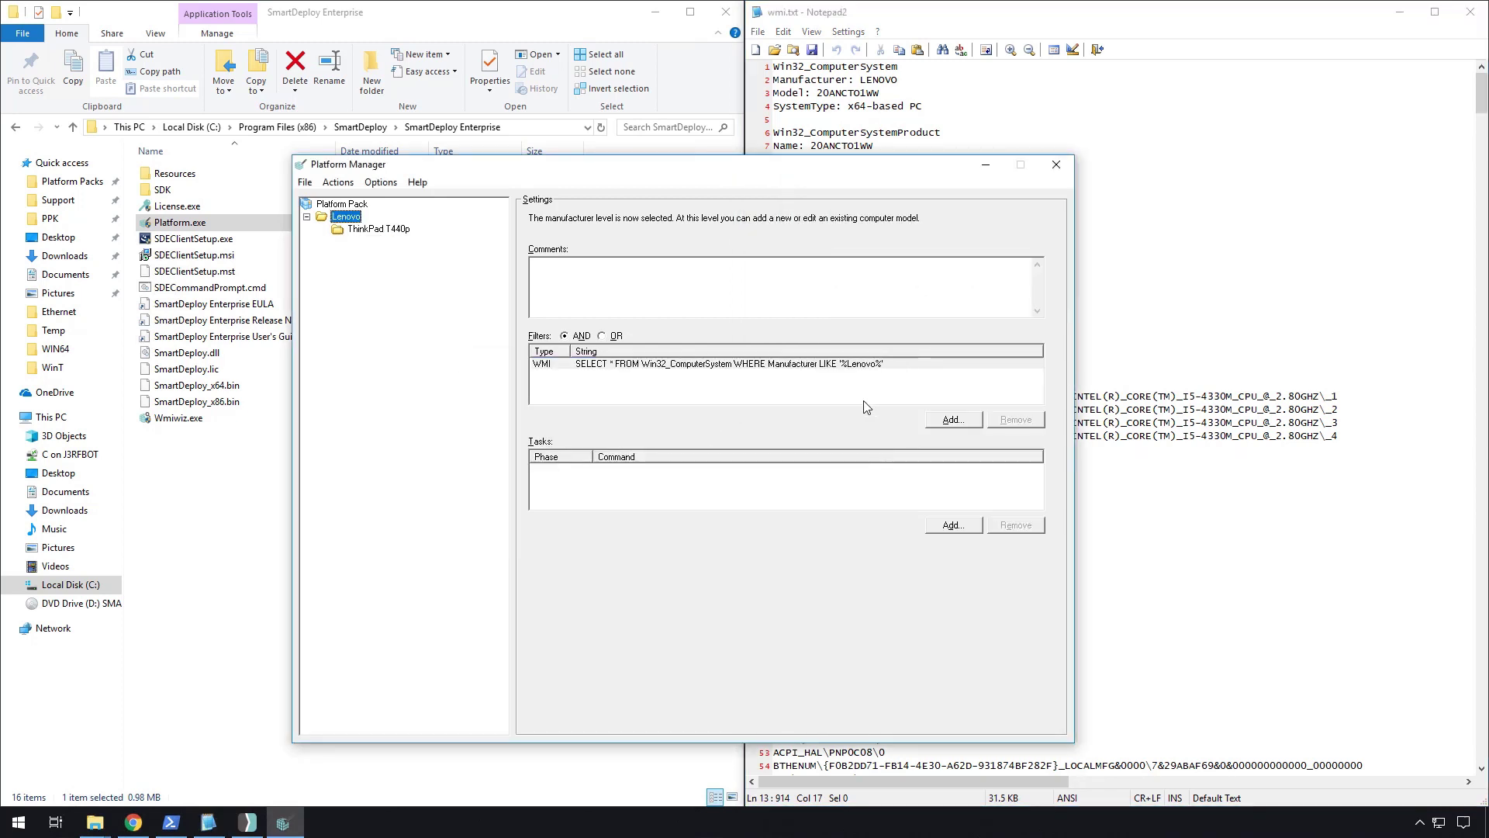
left_click(384, 232)
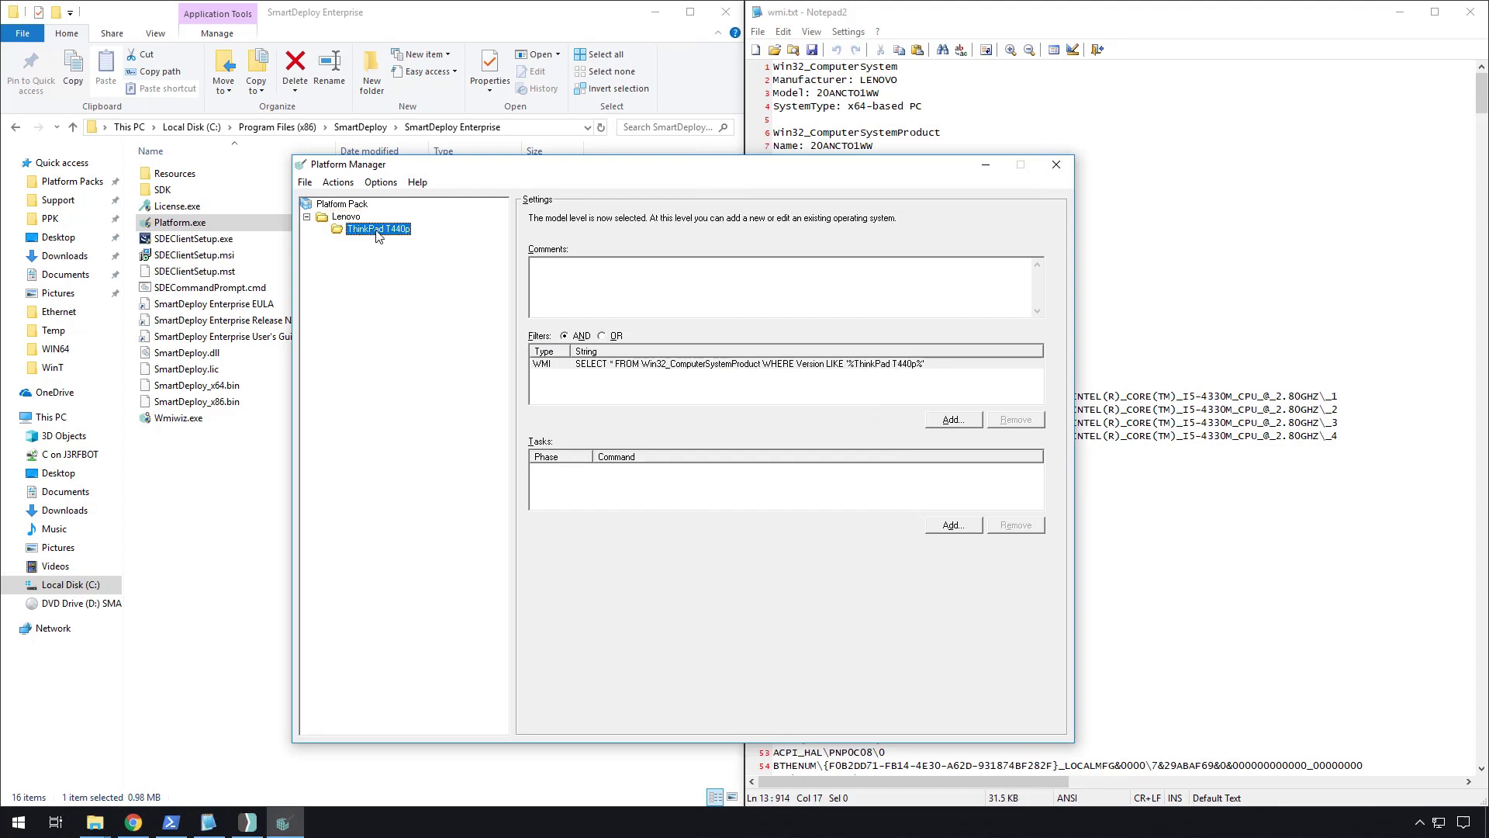
right_click(378, 235)
left_click(424, 244)
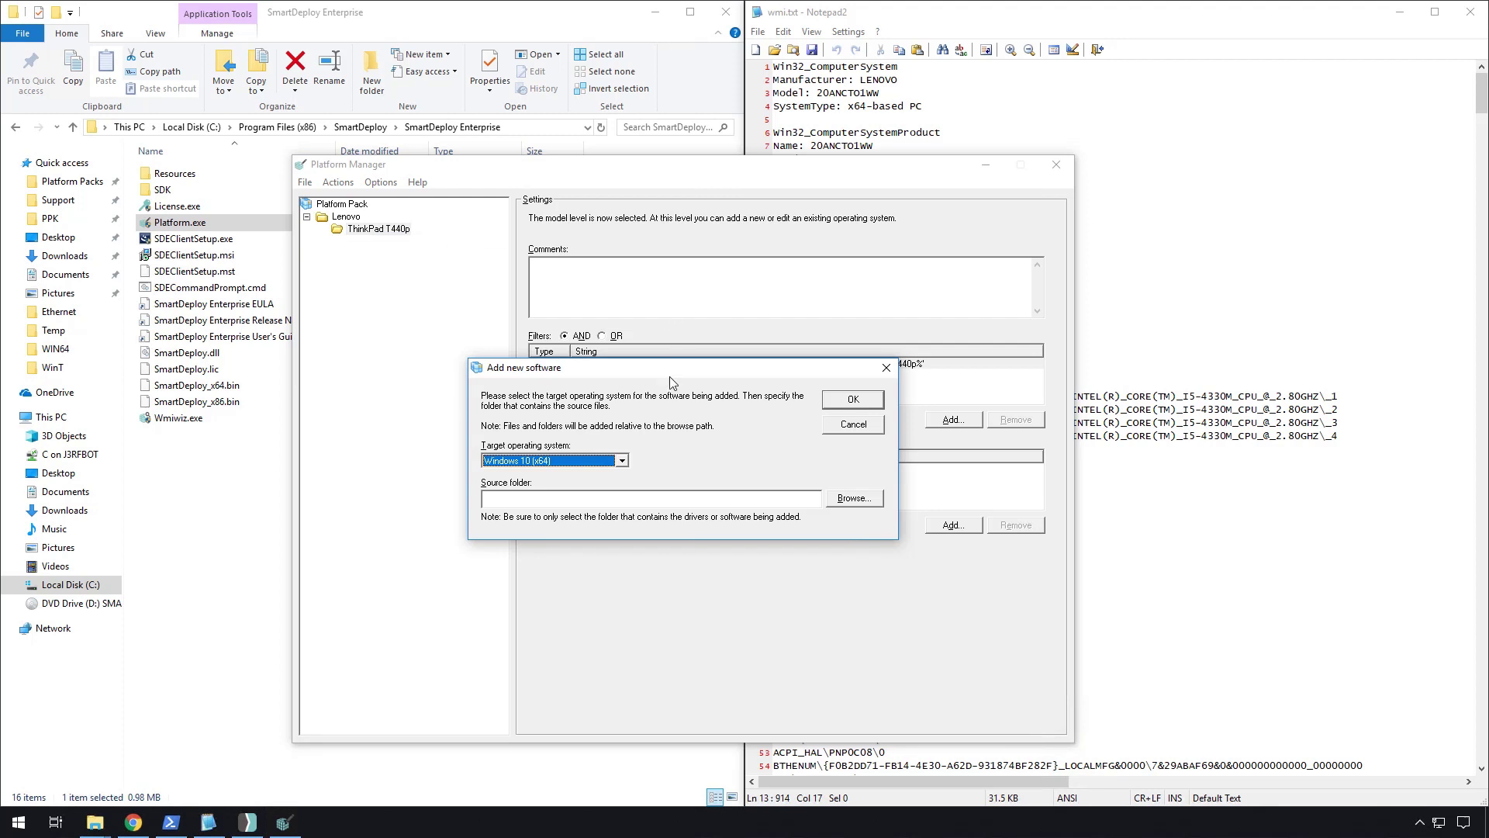
left_click(617, 461)
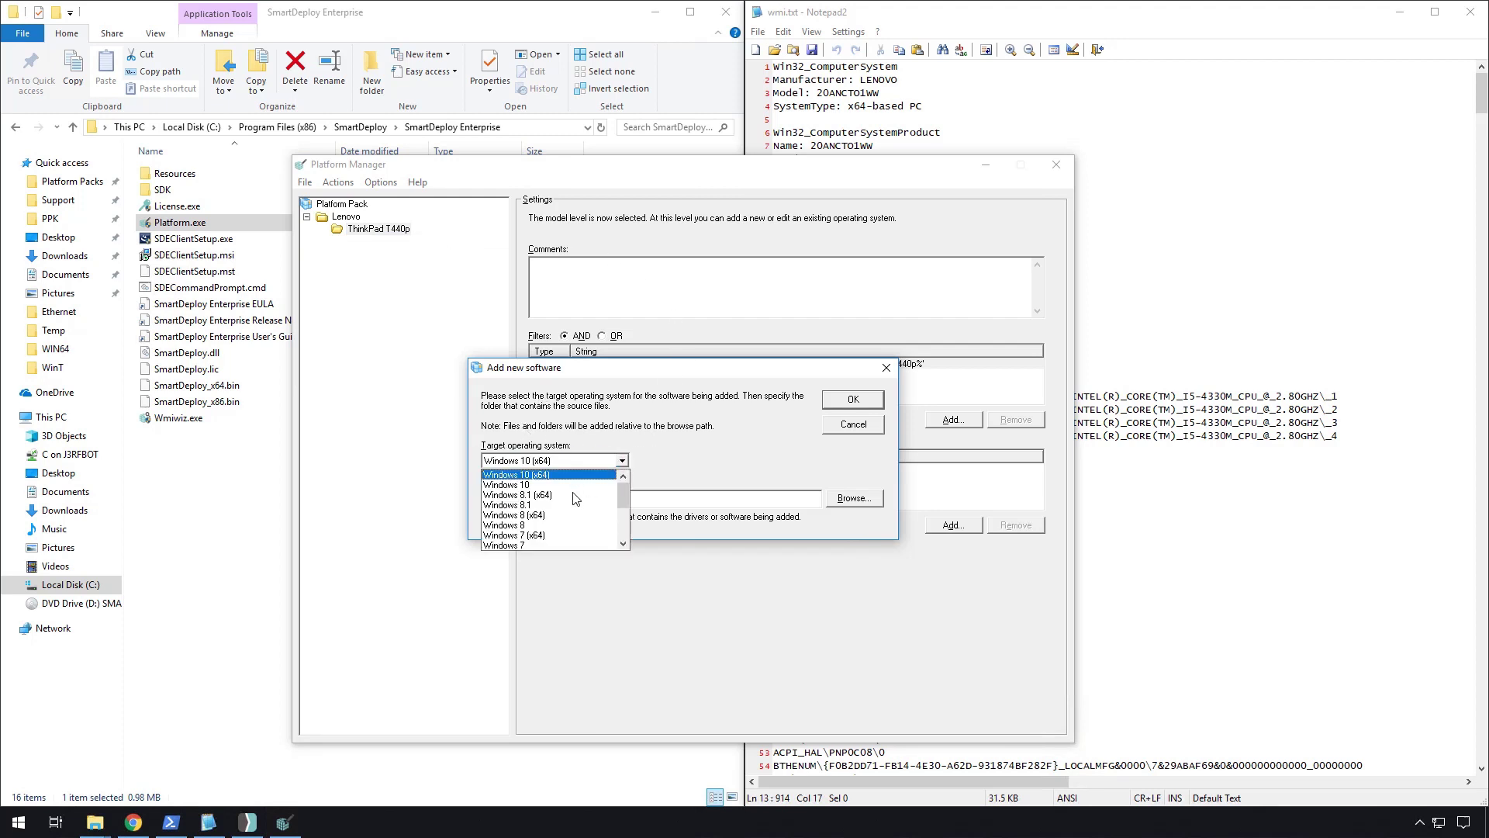
left_click(817, 485)
left_click(853, 500)
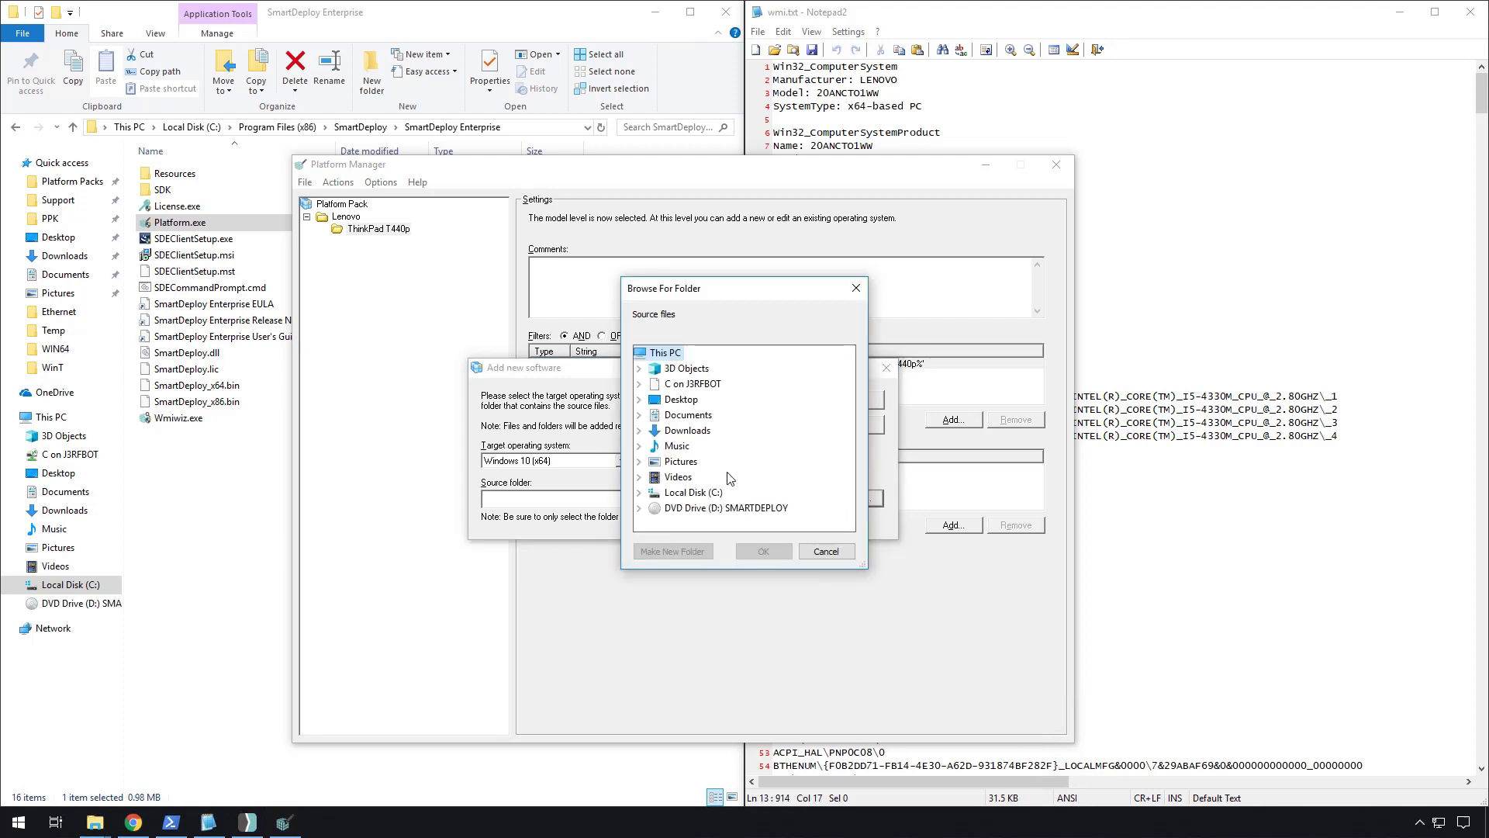
double_click(693, 493)
double_click(688, 460)
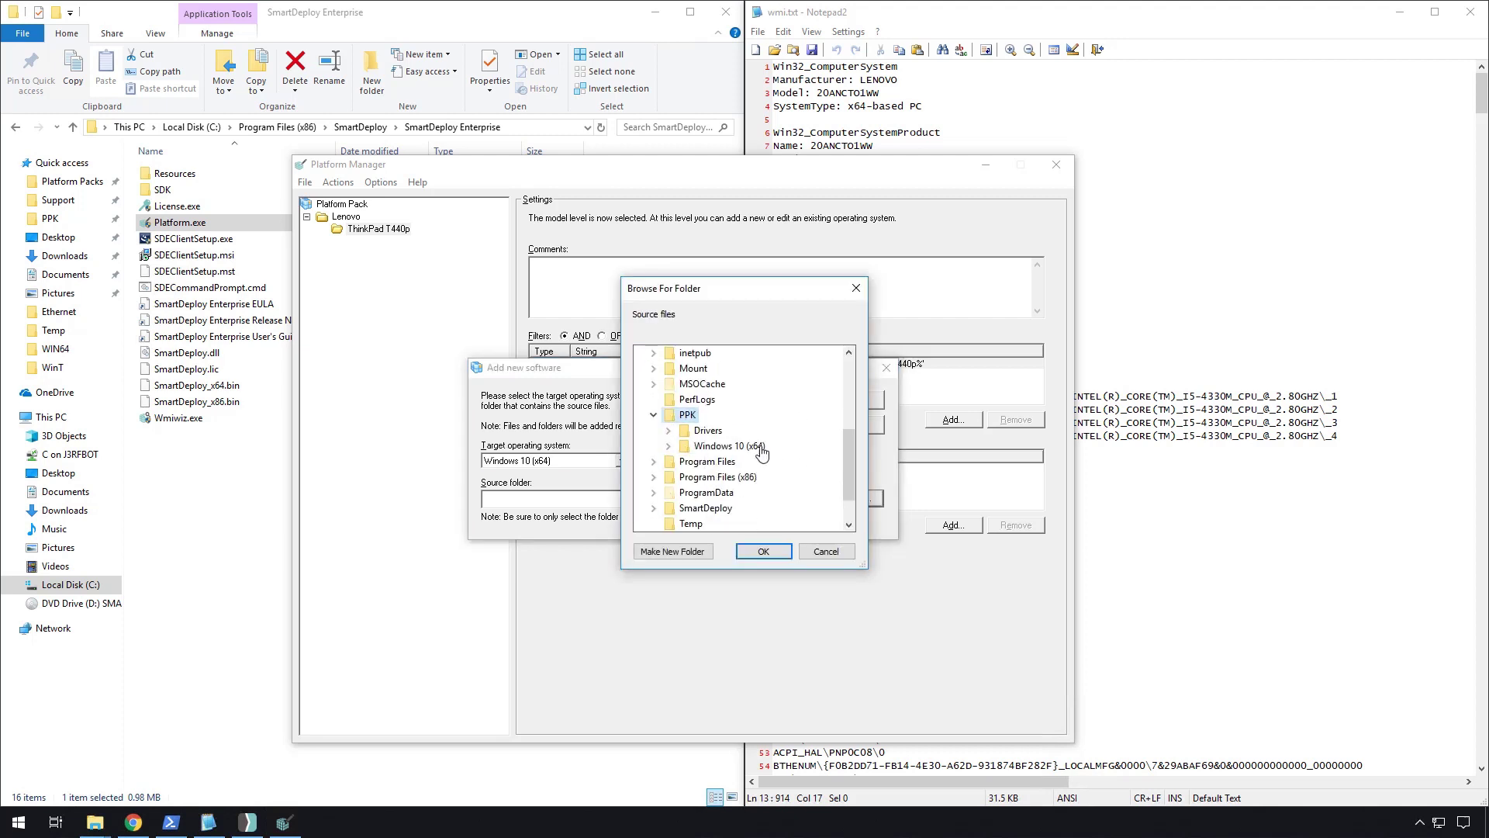
double_click(729, 446)
left_click(766, 551)
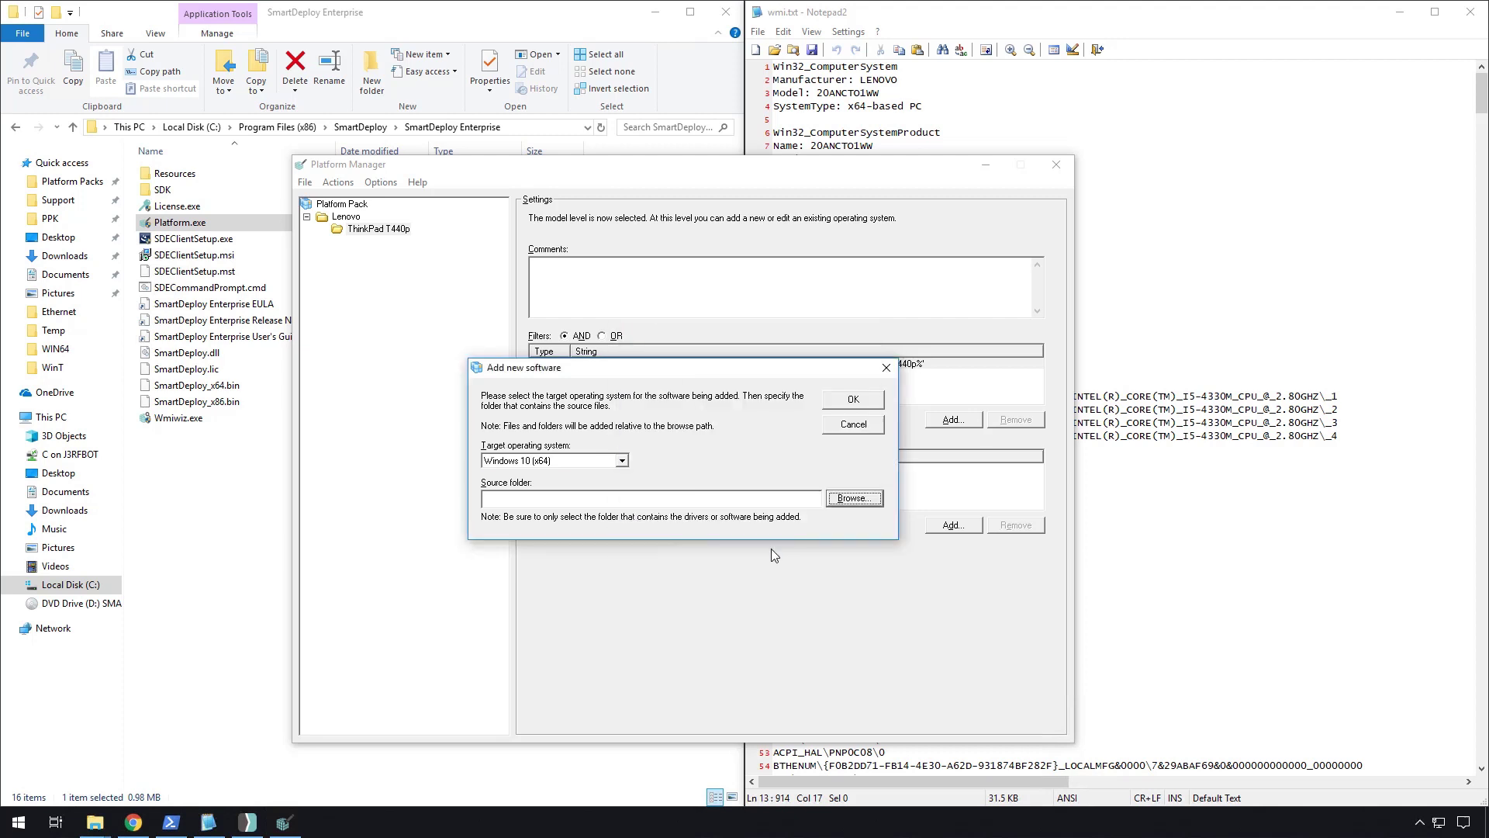
left_click(853, 398)
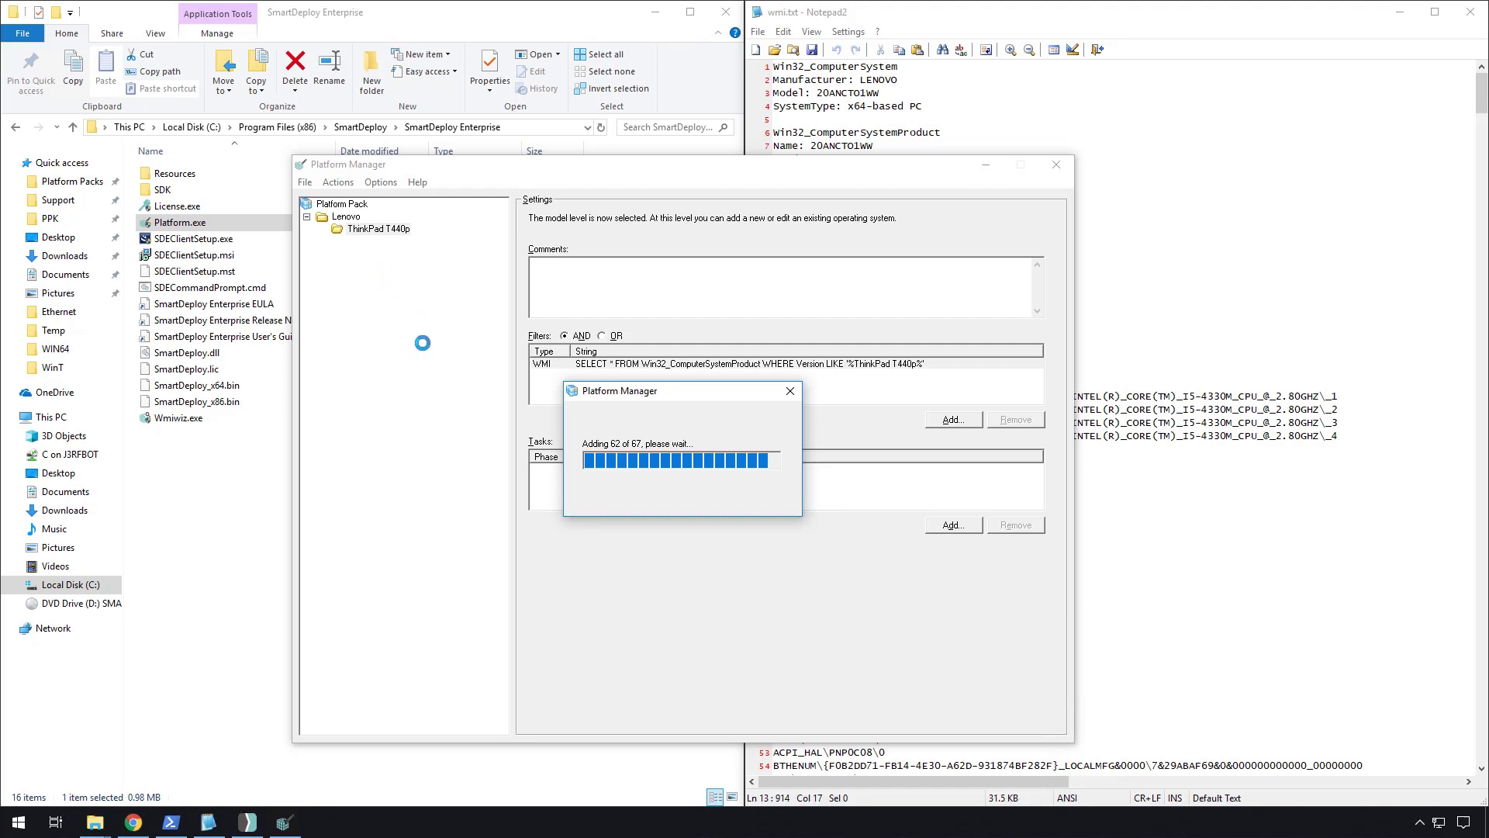
Expand and review the new Audio, Ethernet, Storage and Wireless driver categories under Windows 10 (x64)
left_click(338, 242)
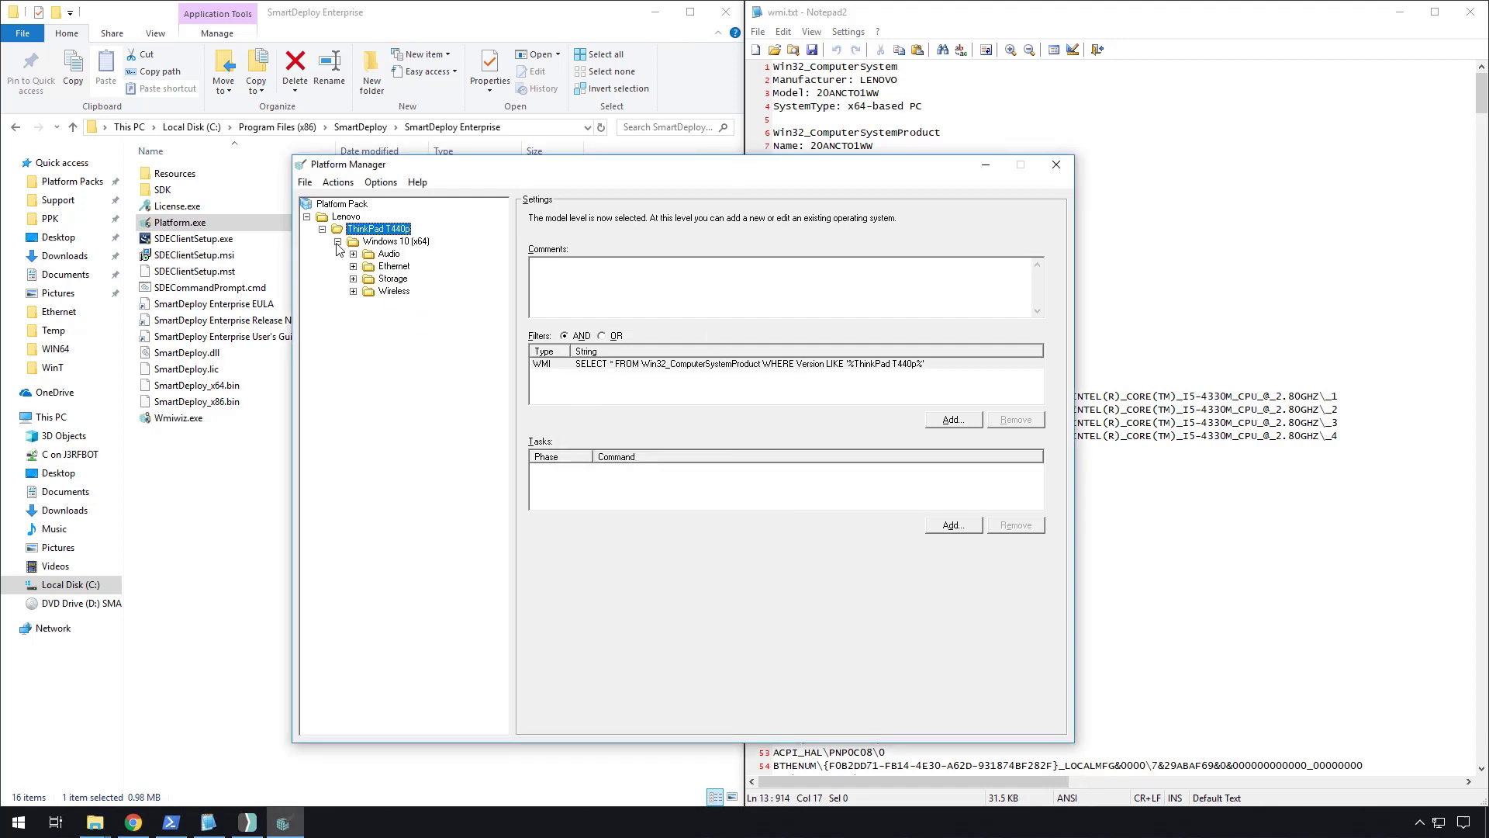
left_click(390, 266)
left_click(395, 279)
double_click(394, 292)
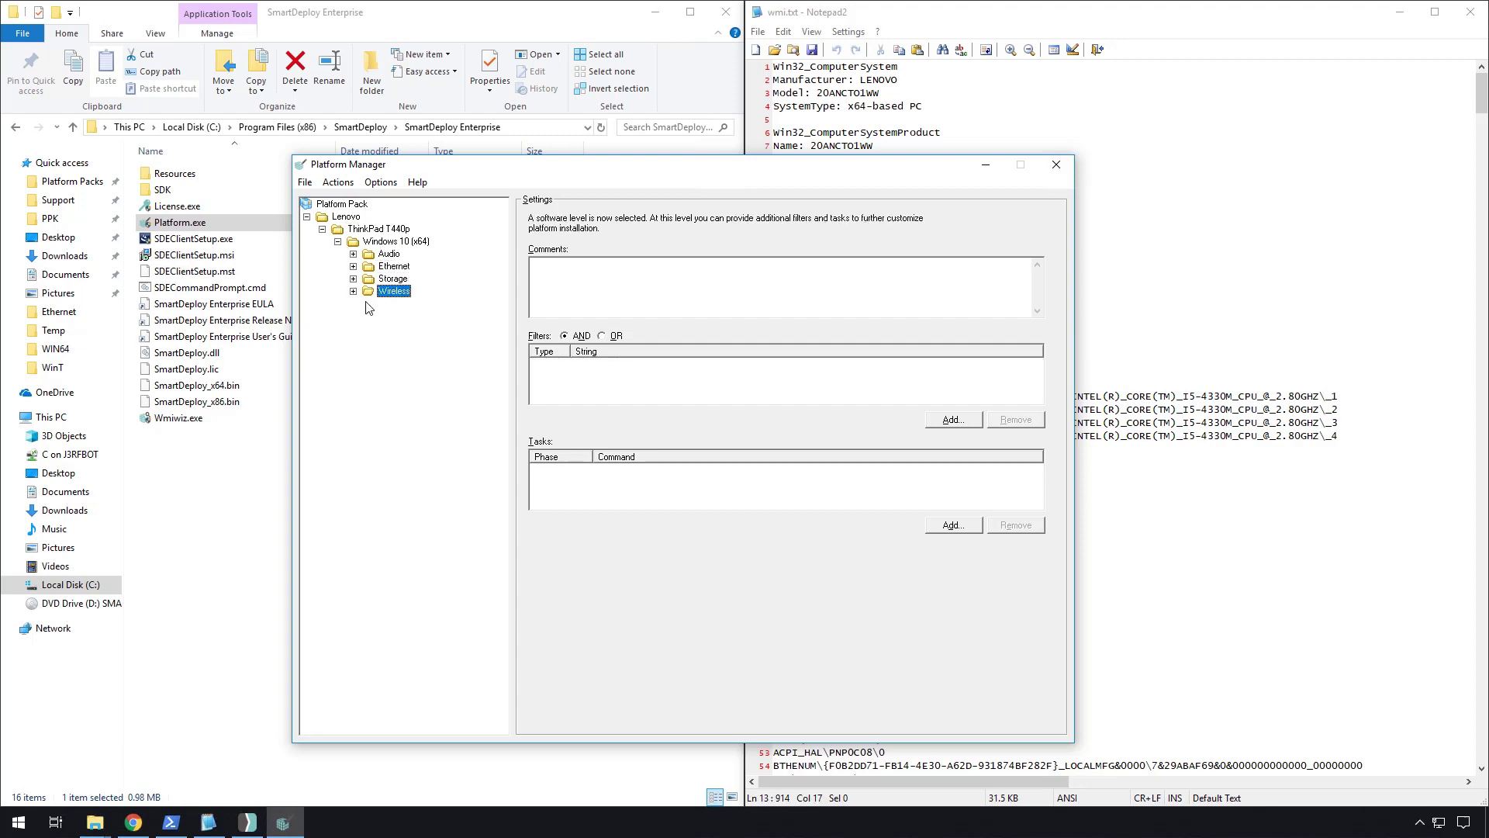
left_click(353, 278)
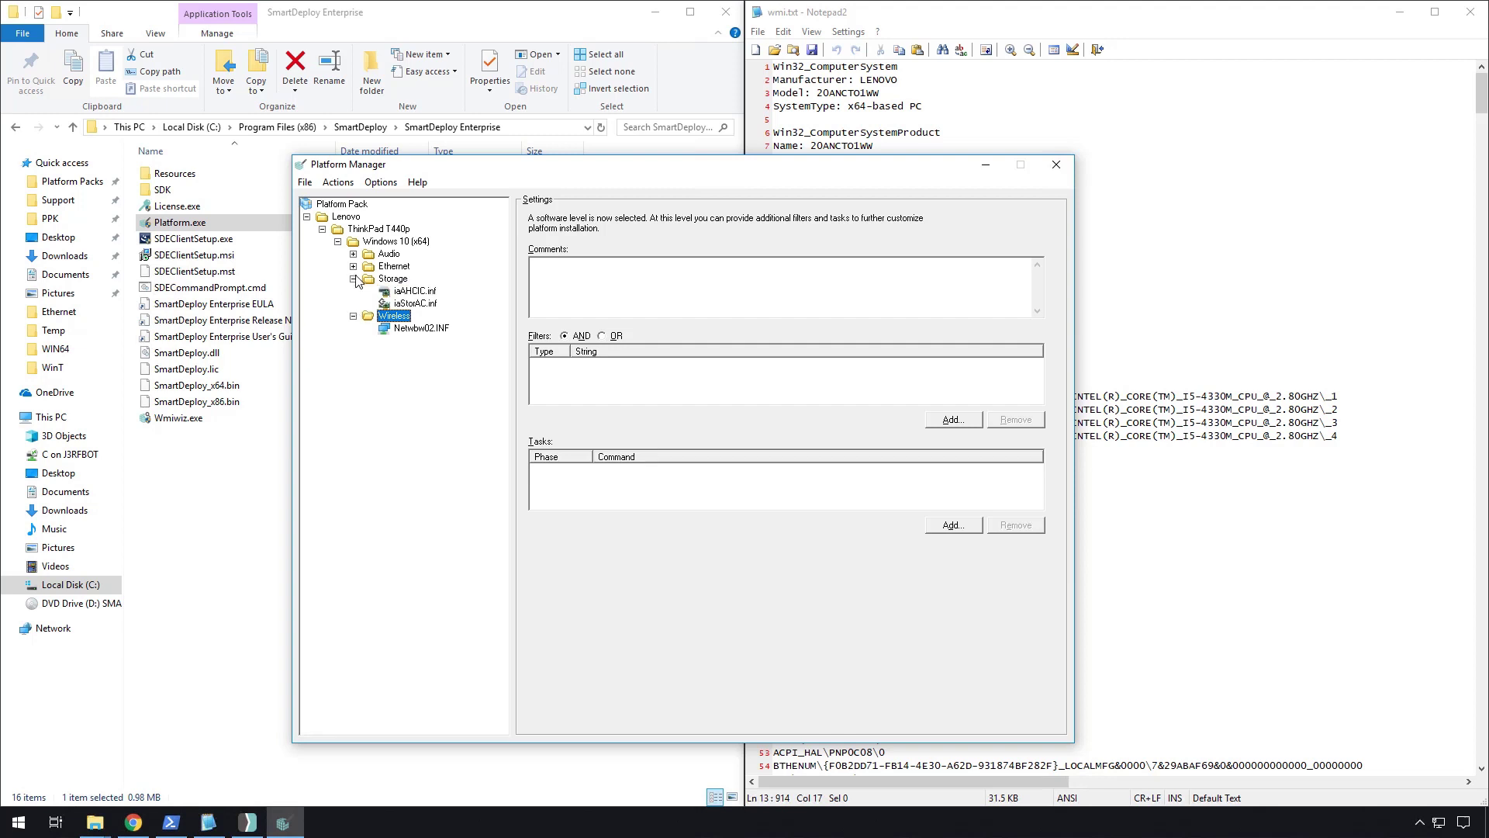
left_click(395, 280)
left_click(400, 255)
left_click(400, 243)
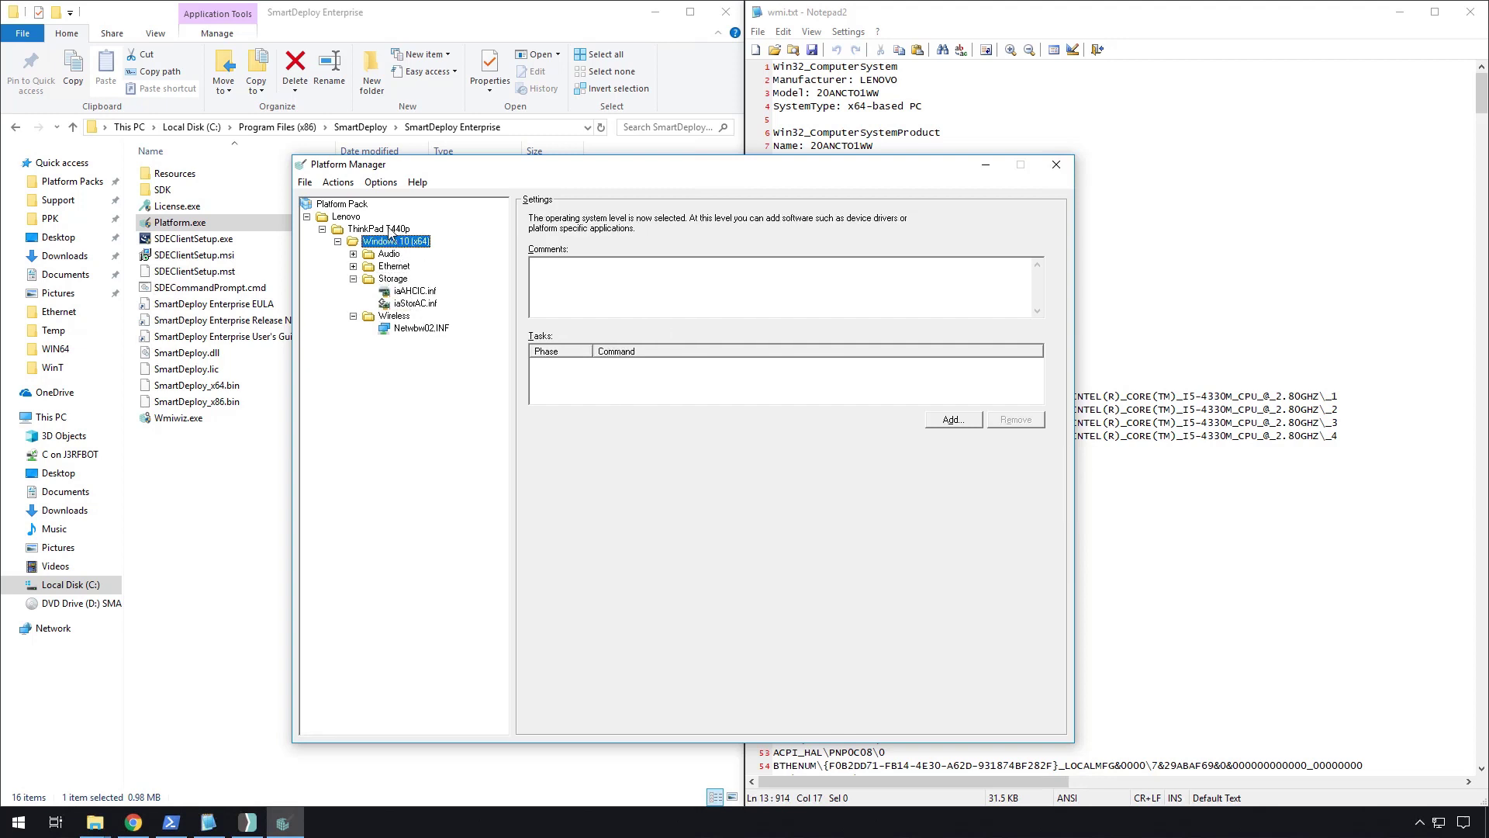
left_click(391, 230)
left_click(629, 276)
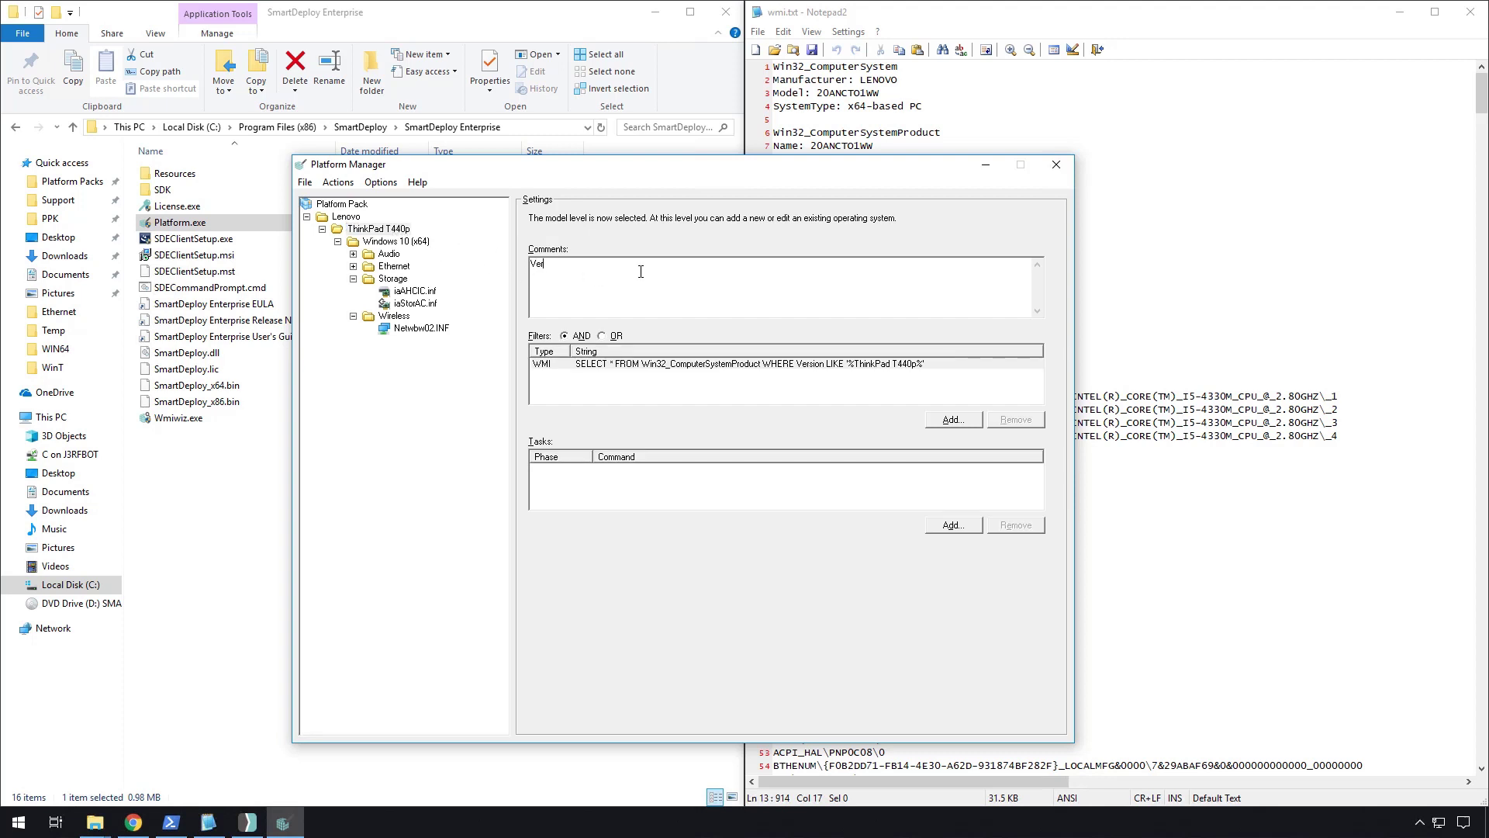
Enter the comment 'Version 1.1.0.0, 02/25/2019 - Initial Creation' for the ThinkPad T440p model
type("Version 1.1.0.0, 02/25/2019 - In")
left_click_drag(652, 263, 564, 263)
left_click_drag(656, 263, 587, 264)
left_click(678, 270)
type("Creation")
Save the platform pack and collapse the Storage category
left_click(305, 182)
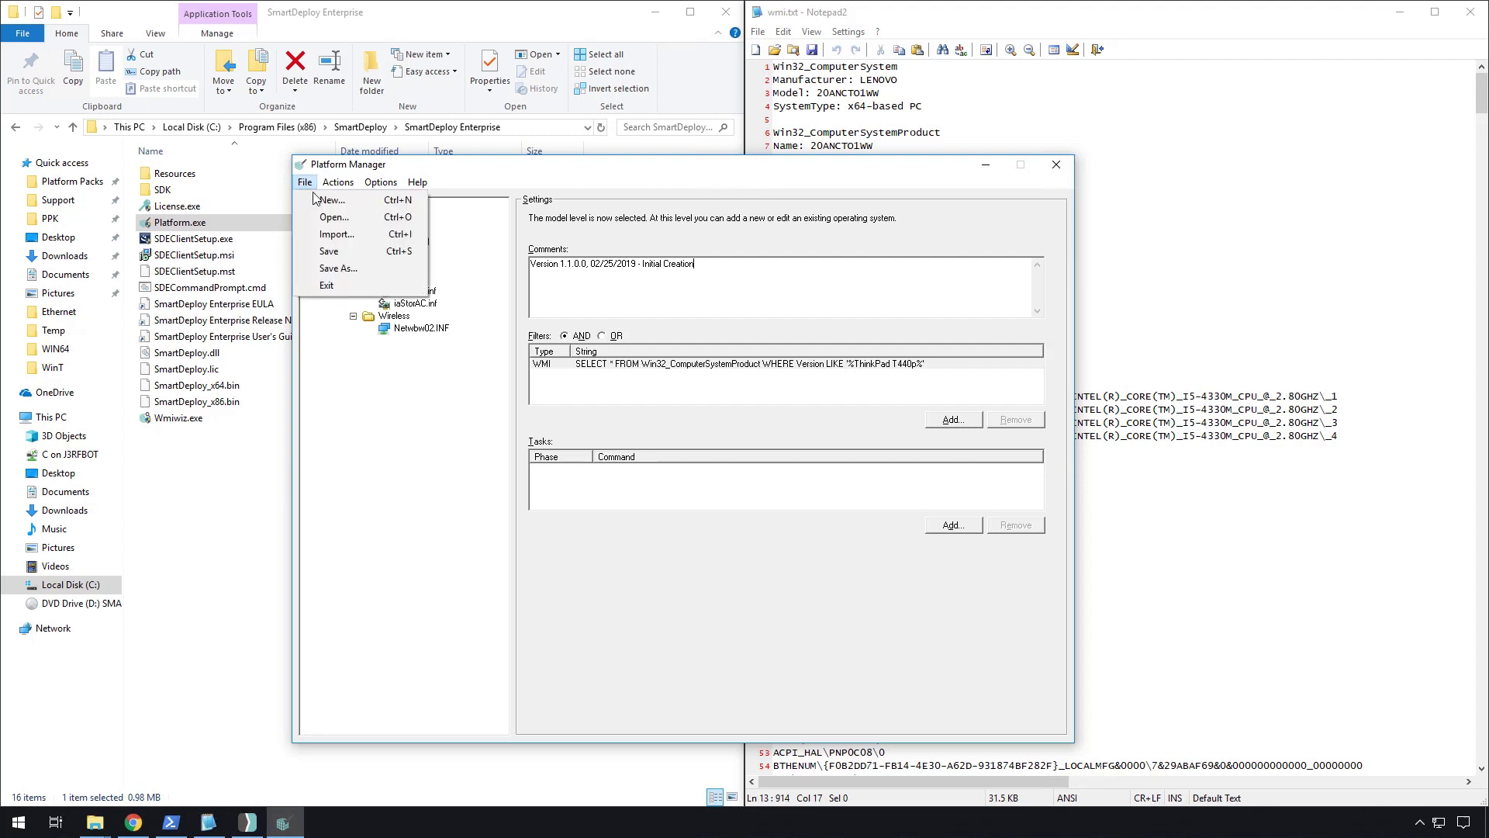
left_click(329, 252)
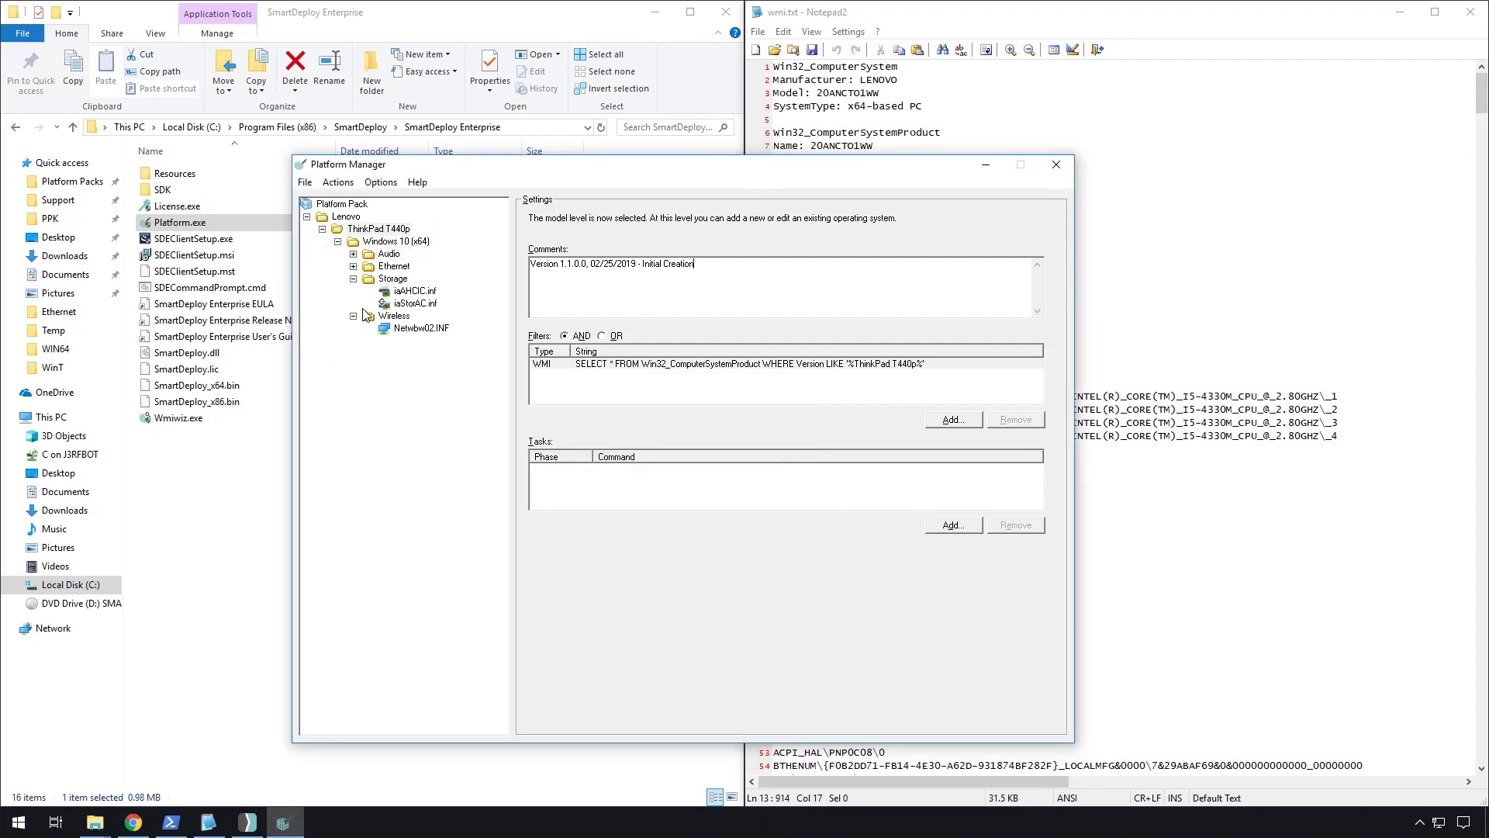
left_click(354, 279)
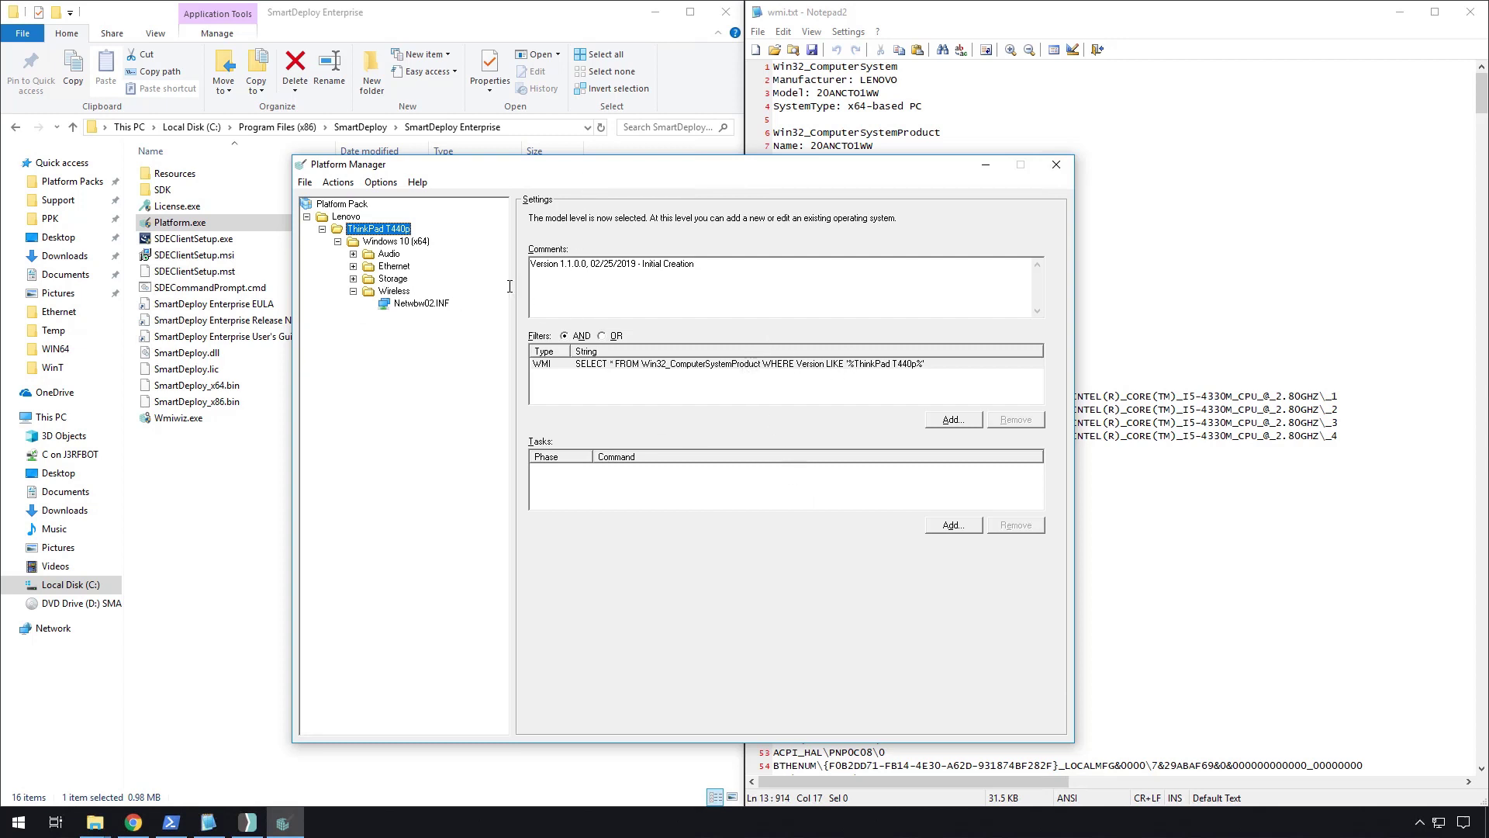
Extract the Ethernet drivers into a new Desktop folder named Temp
left_click(374, 268)
right_click(373, 270)
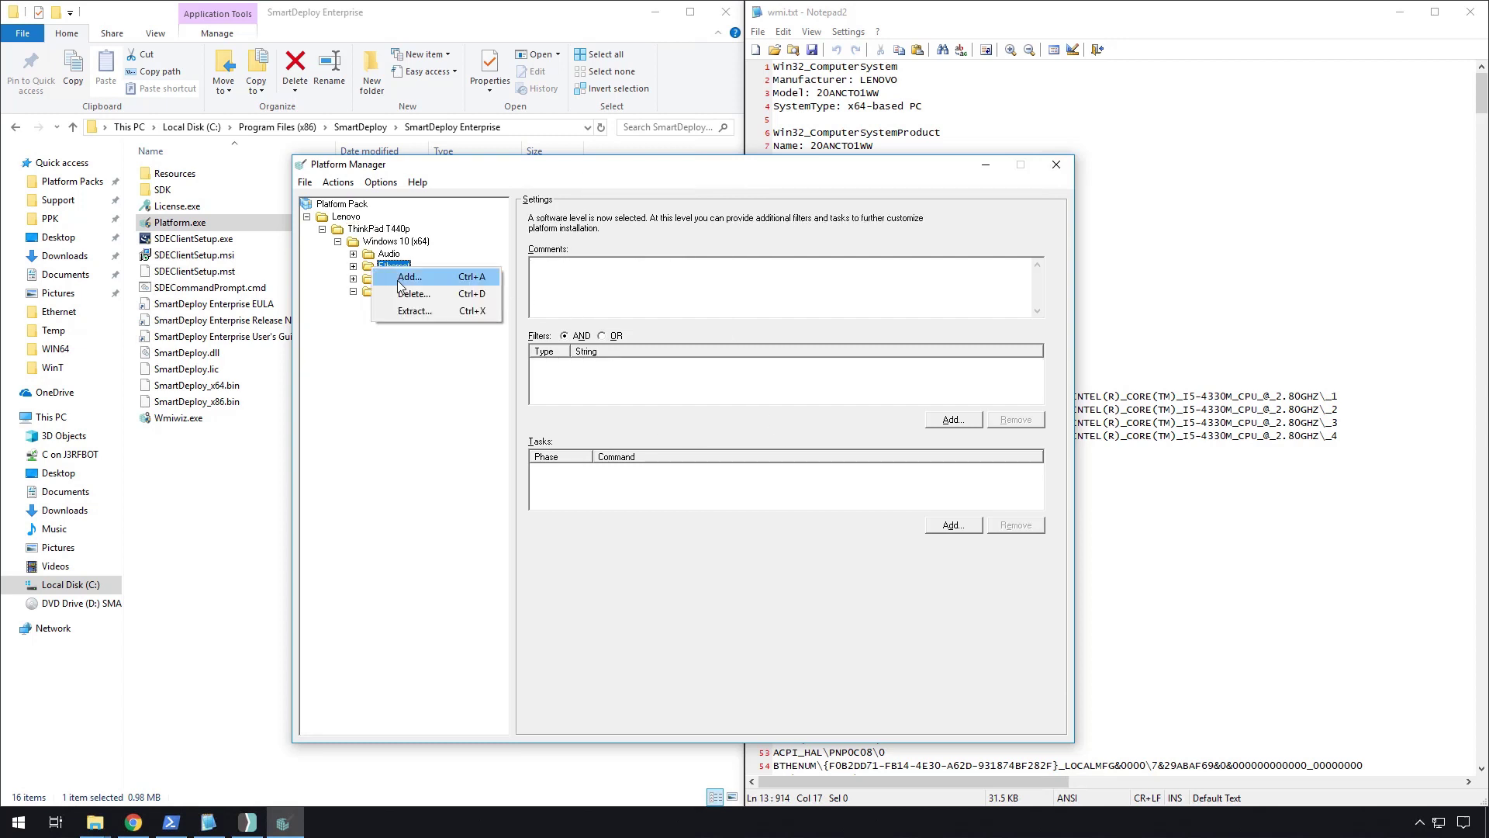
left_click(417, 310)
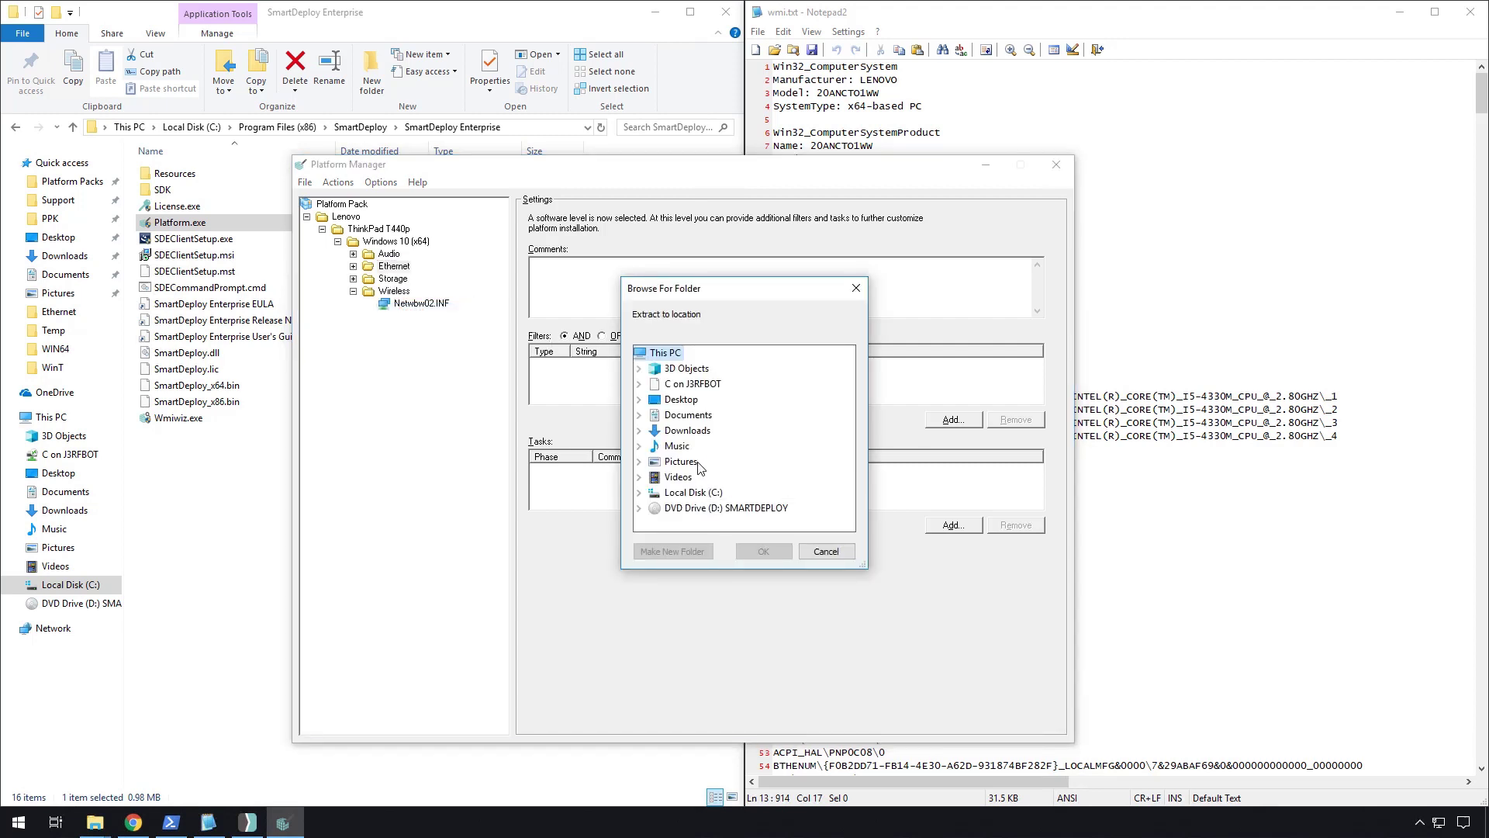
left_click(681, 400)
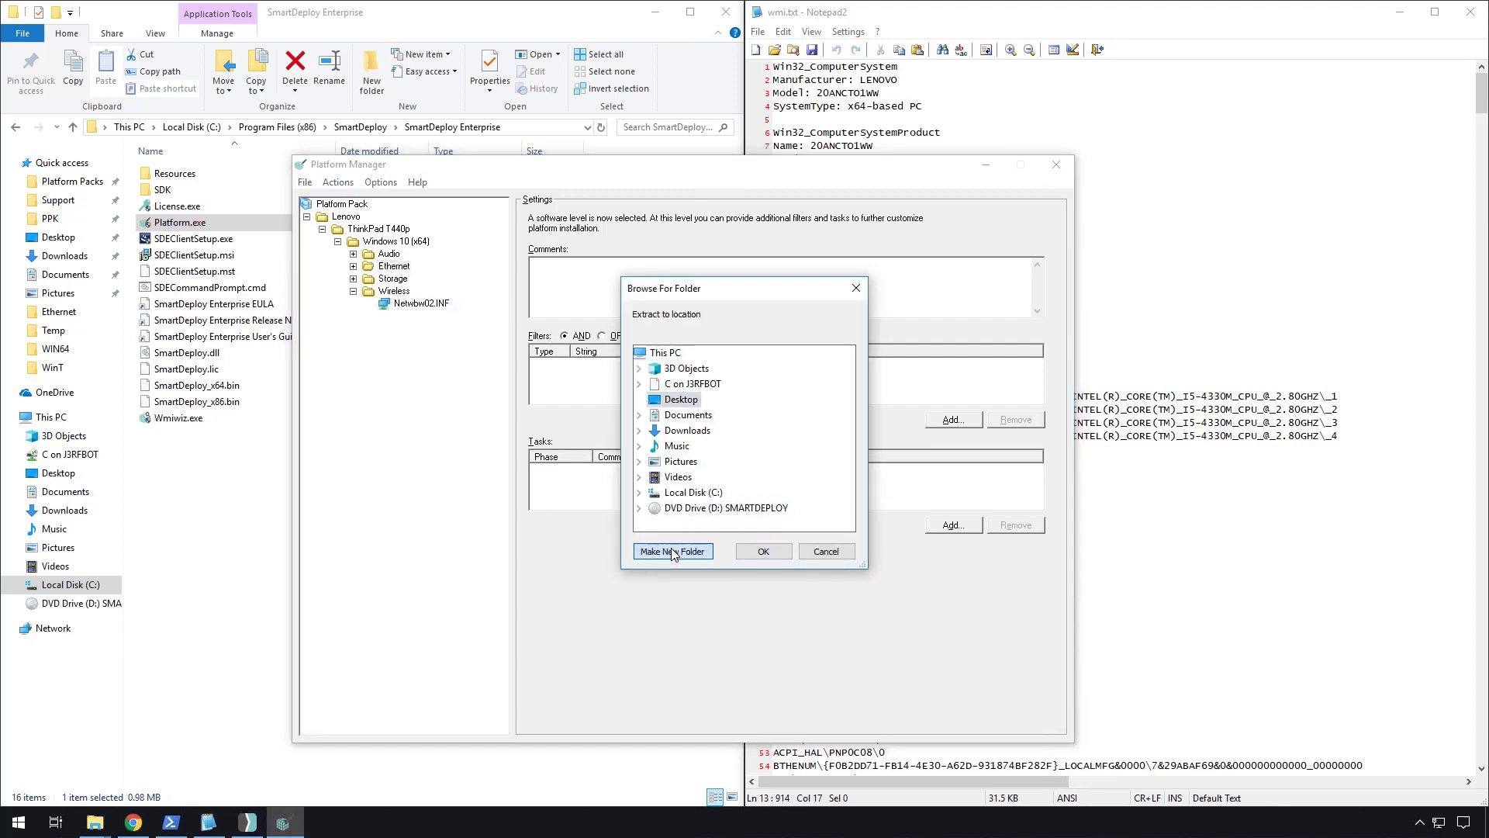
left_click(672, 551)
type("Temp")
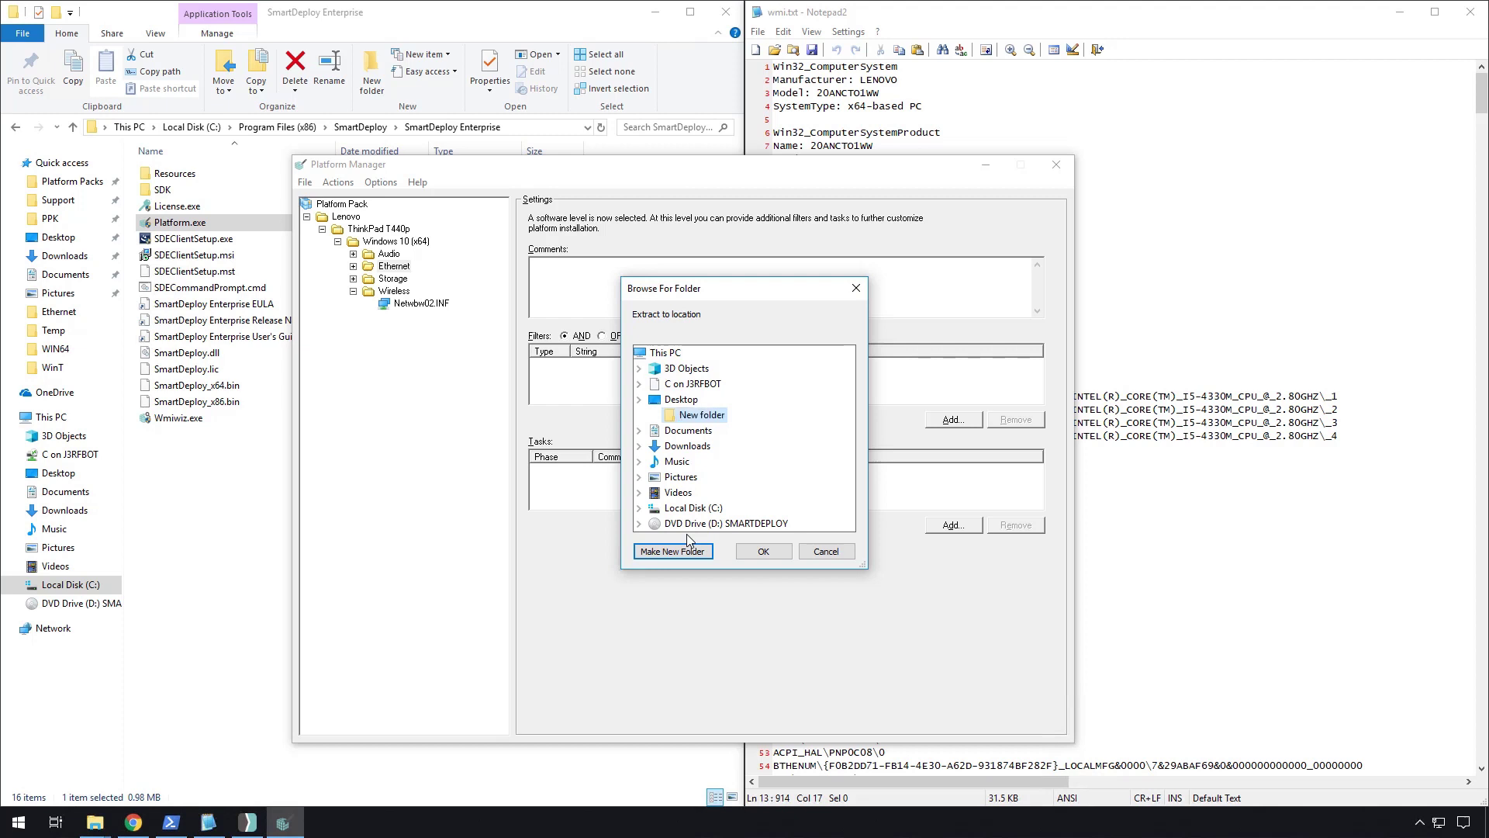
key("Return")
left_click(772, 554)
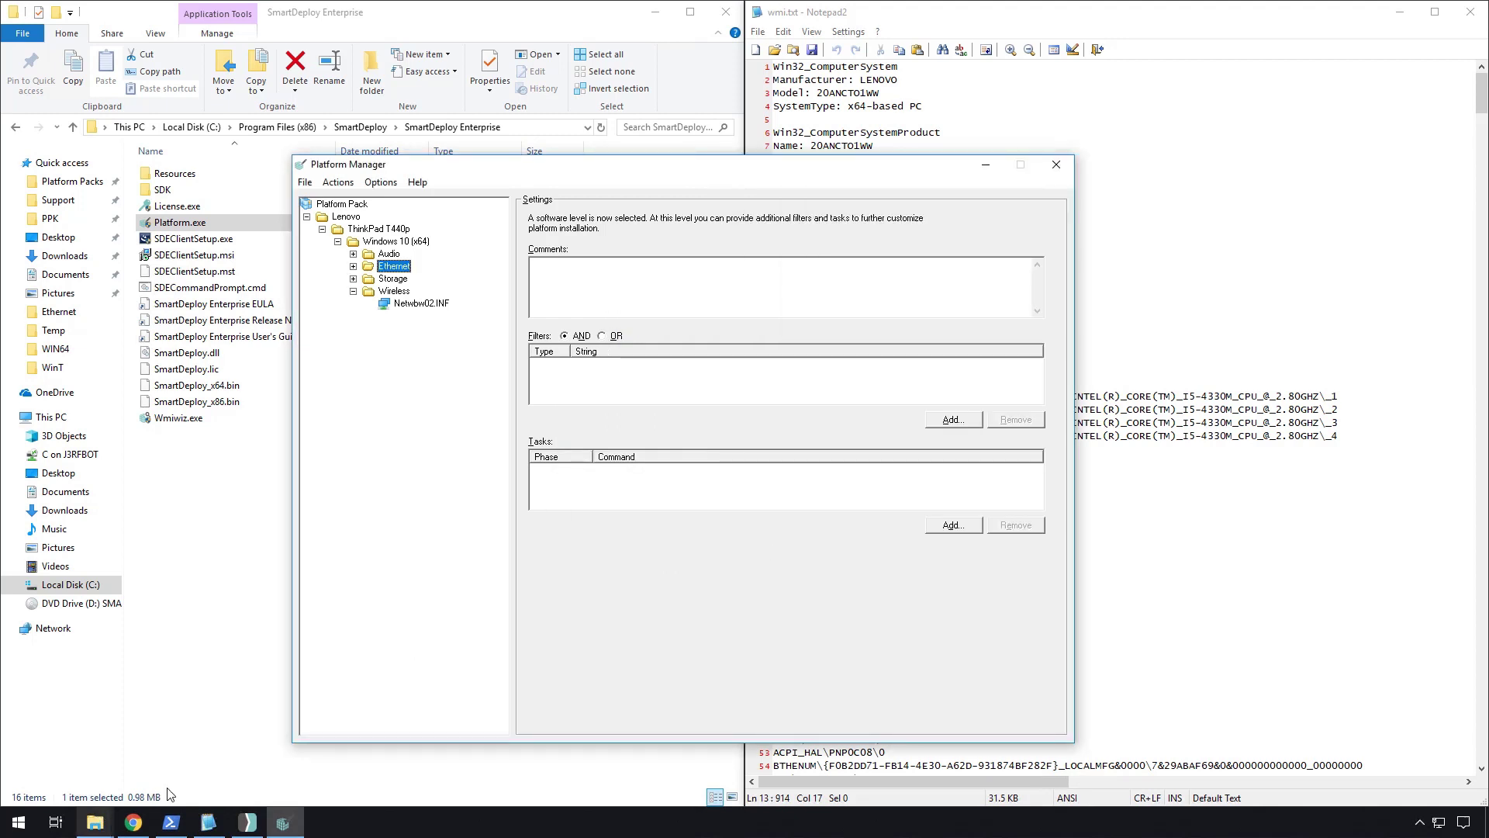
Open giry05ww.txt in the Desktop Temp folder, check driver version 12.13.17.6, and close the folder
left_click(1486, 830)
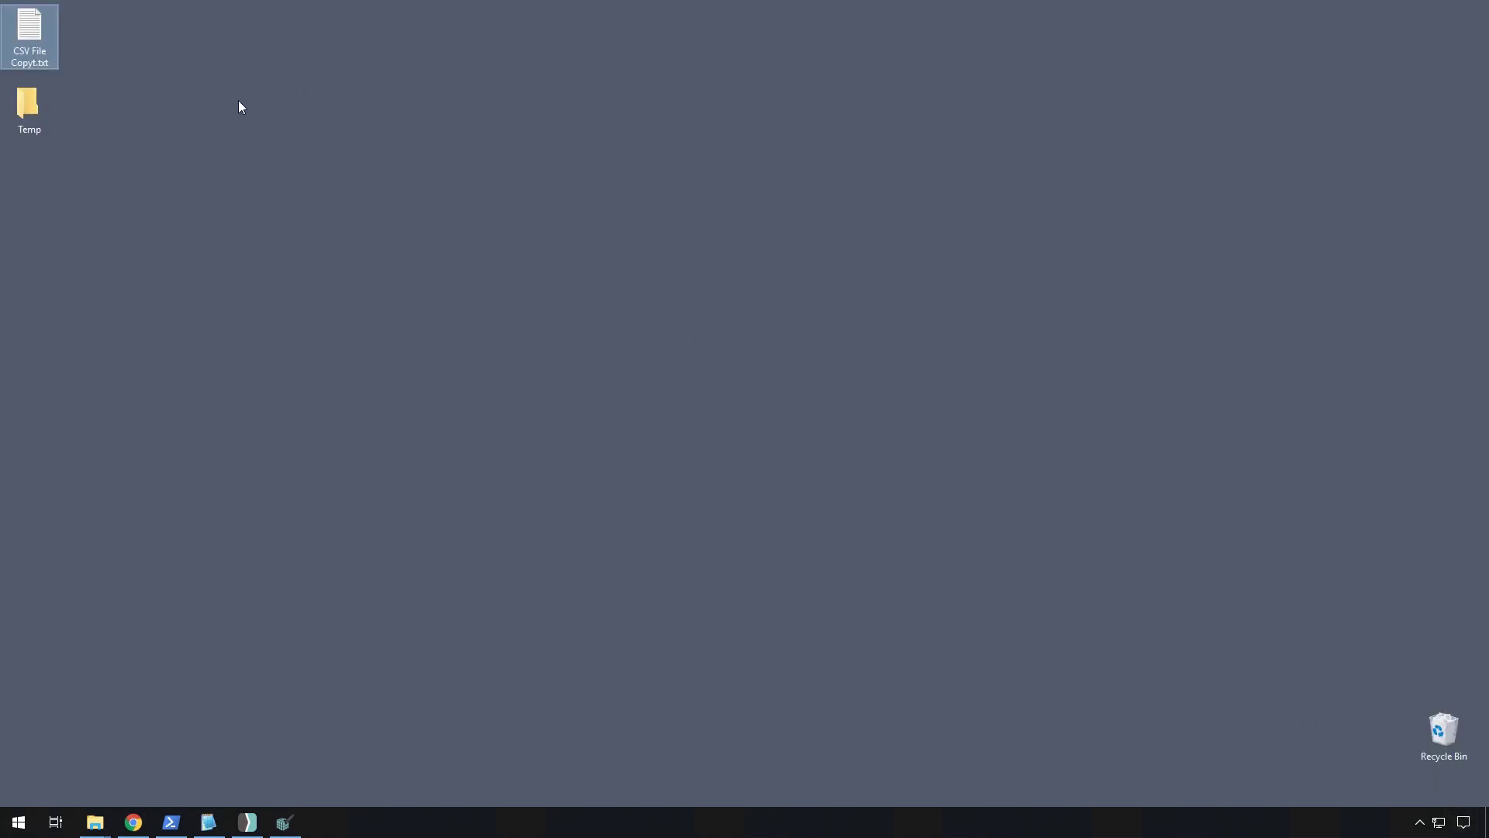
double_click(37, 116)
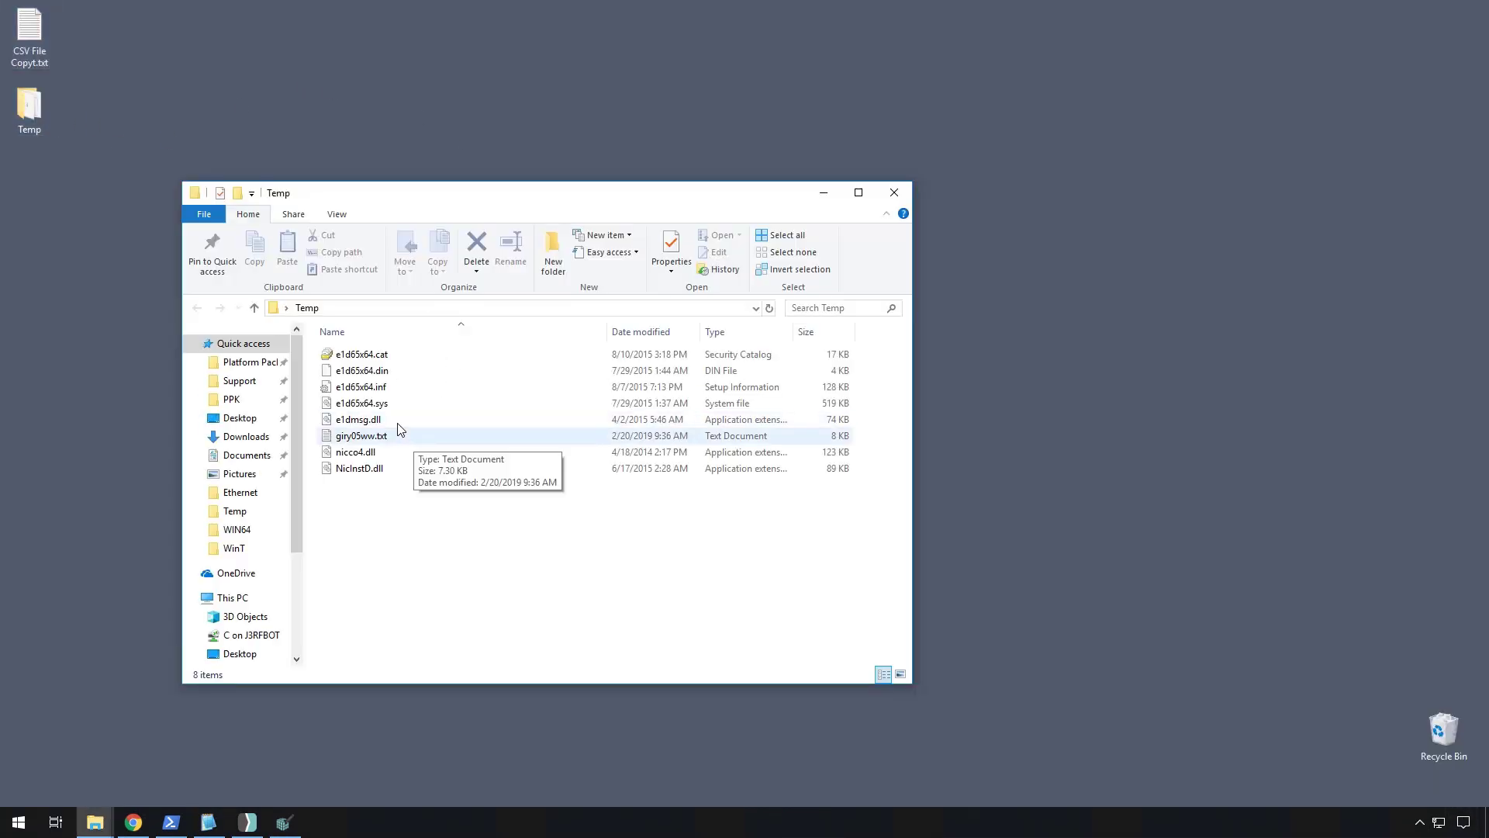
left_click(379, 439)
double_click(379, 439)
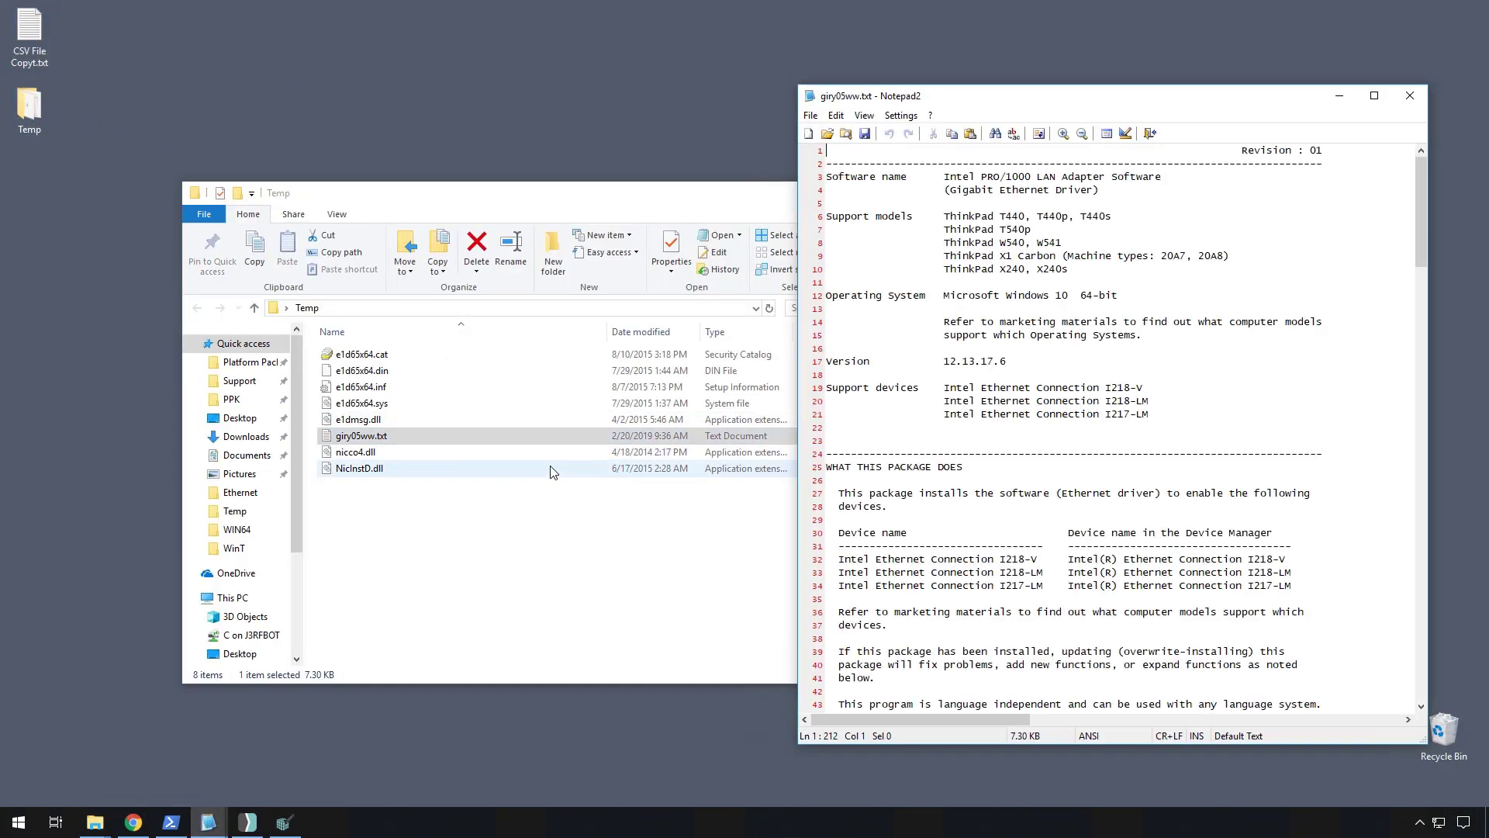
left_click_drag(1010, 360, 919, 362)
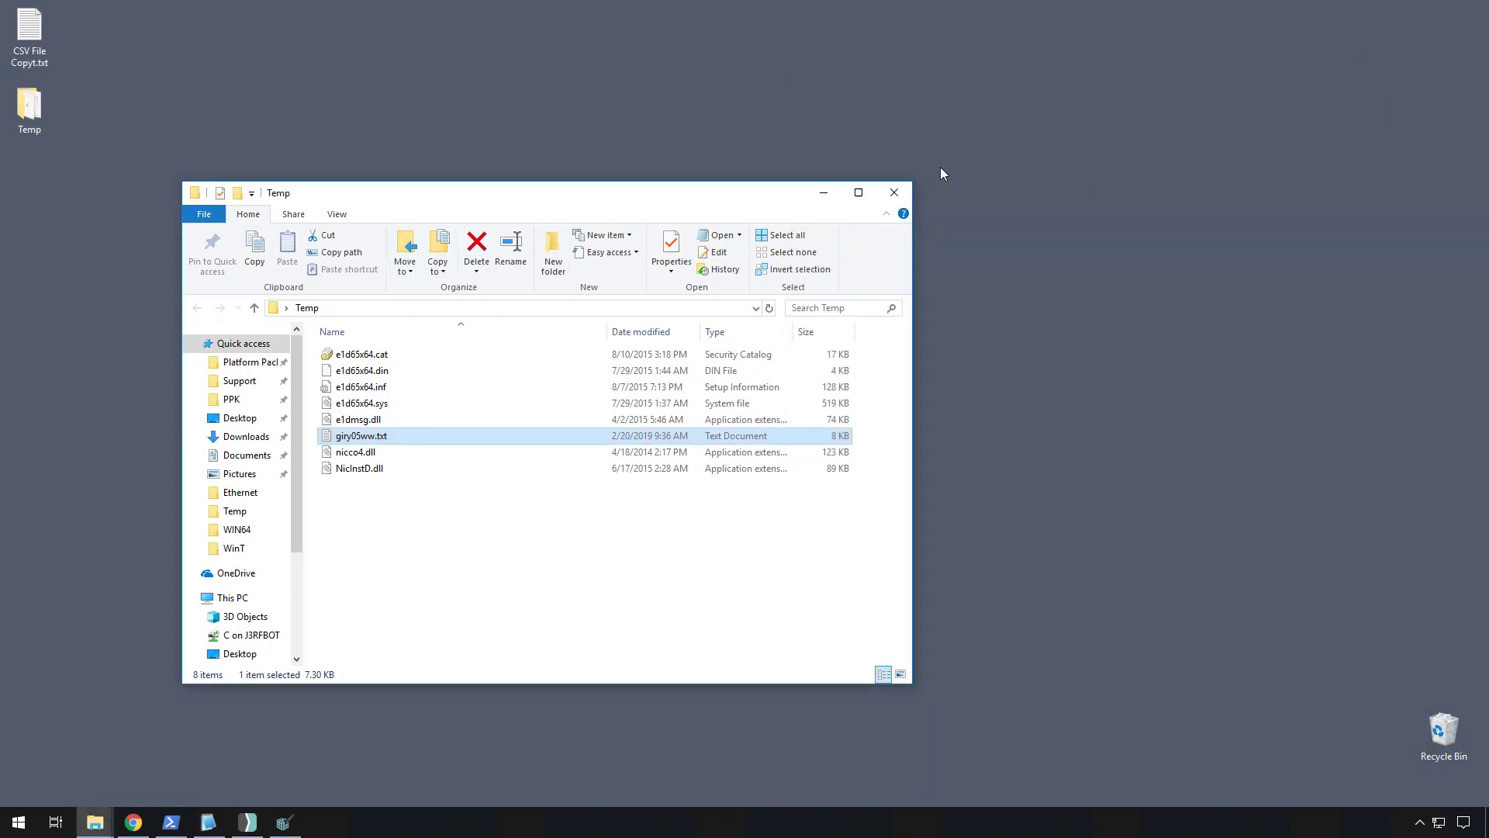
left_click(894, 192)
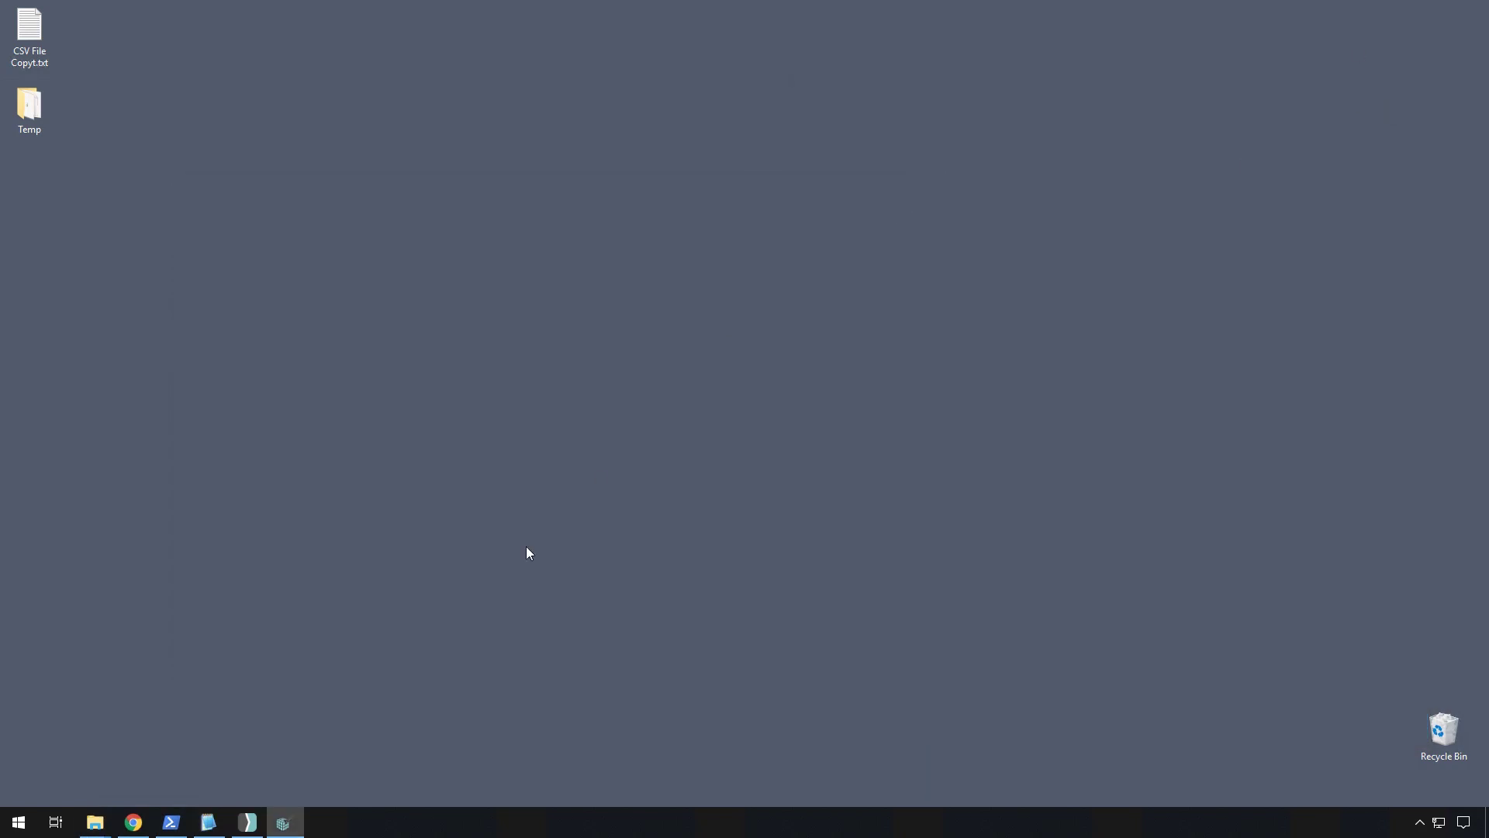
Restore and reposition the Platform Manager window, and collapse the Wireless driver folder
left_click(283, 823)
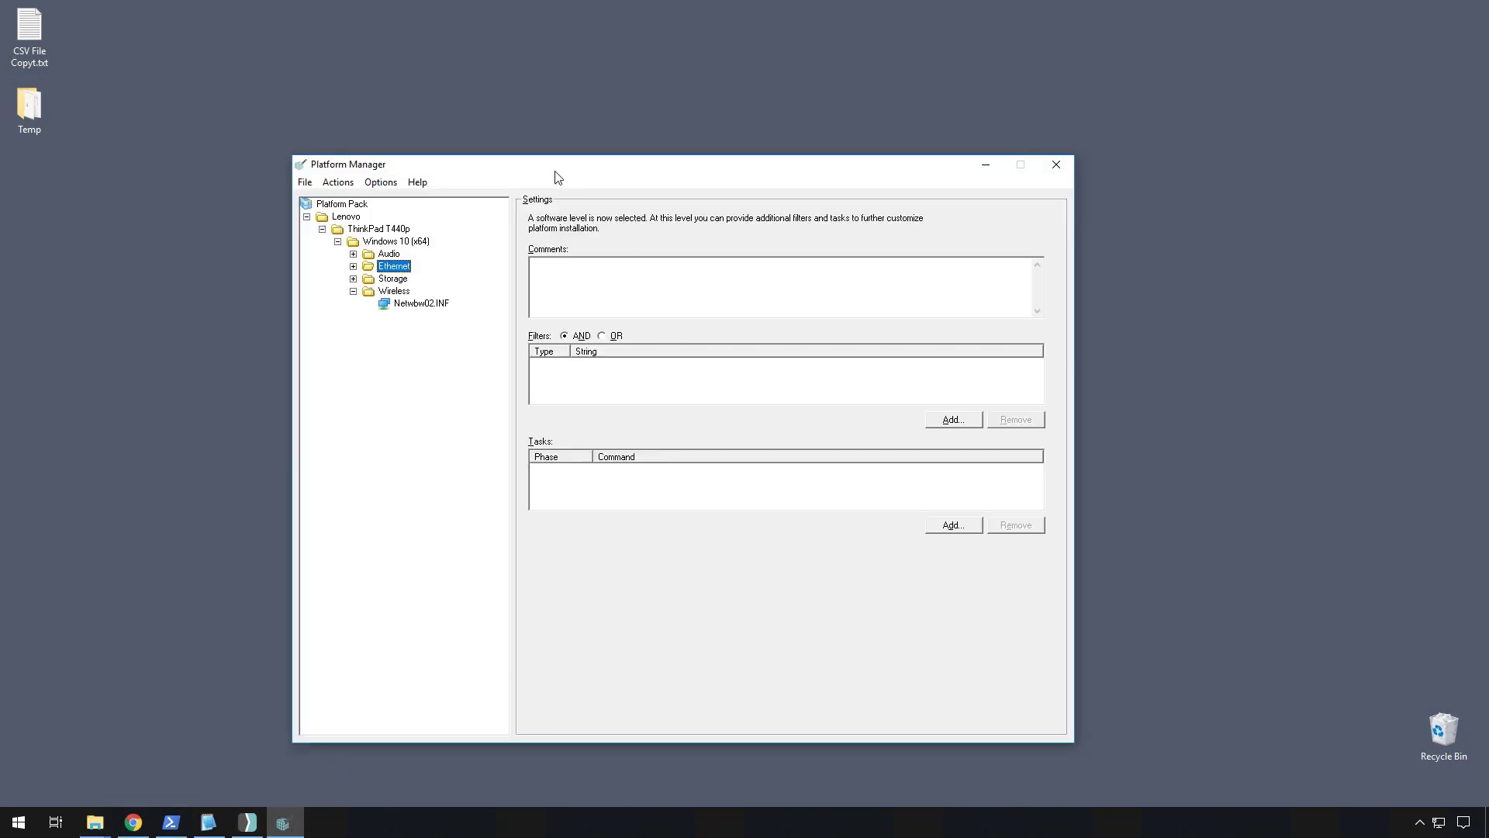
left_click_drag(550, 173, 539, 164)
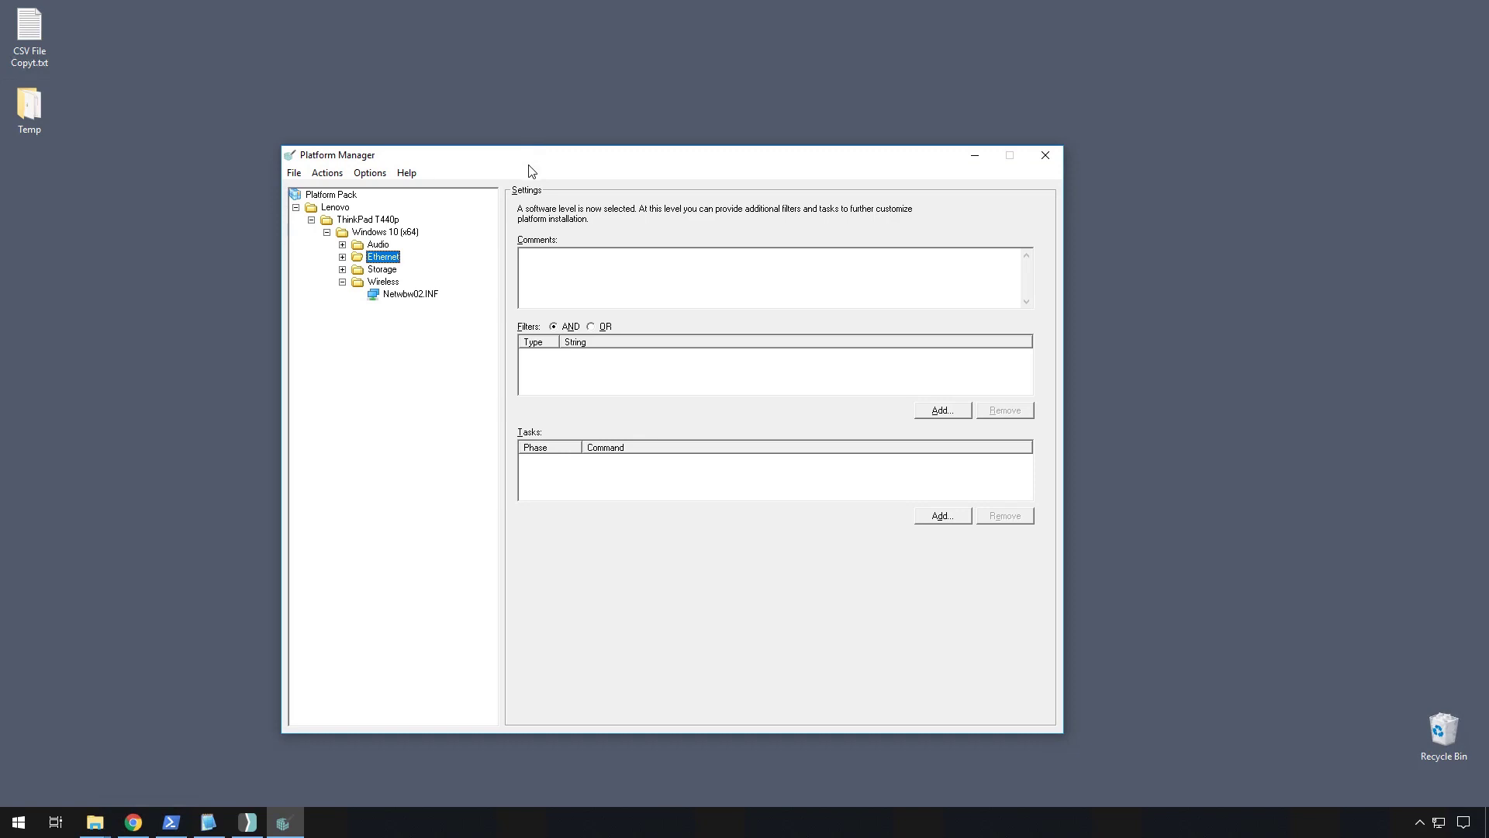
left_click_drag(531, 171, 560, 162)
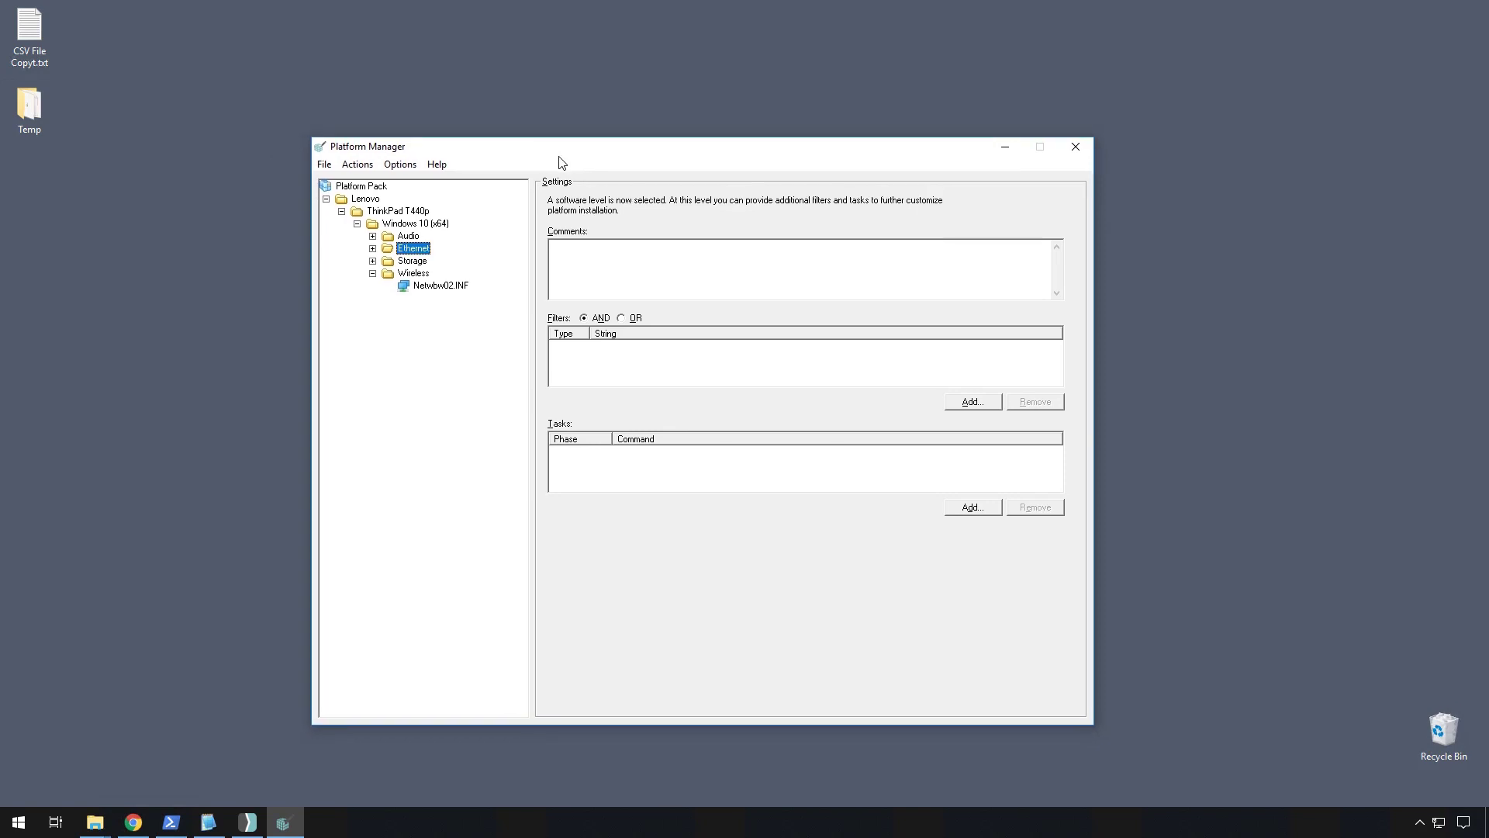
left_click(373, 274)
Copy the Ethernet driver folder from the Windows 10 (x64) folder
mouse_move(100, 820)
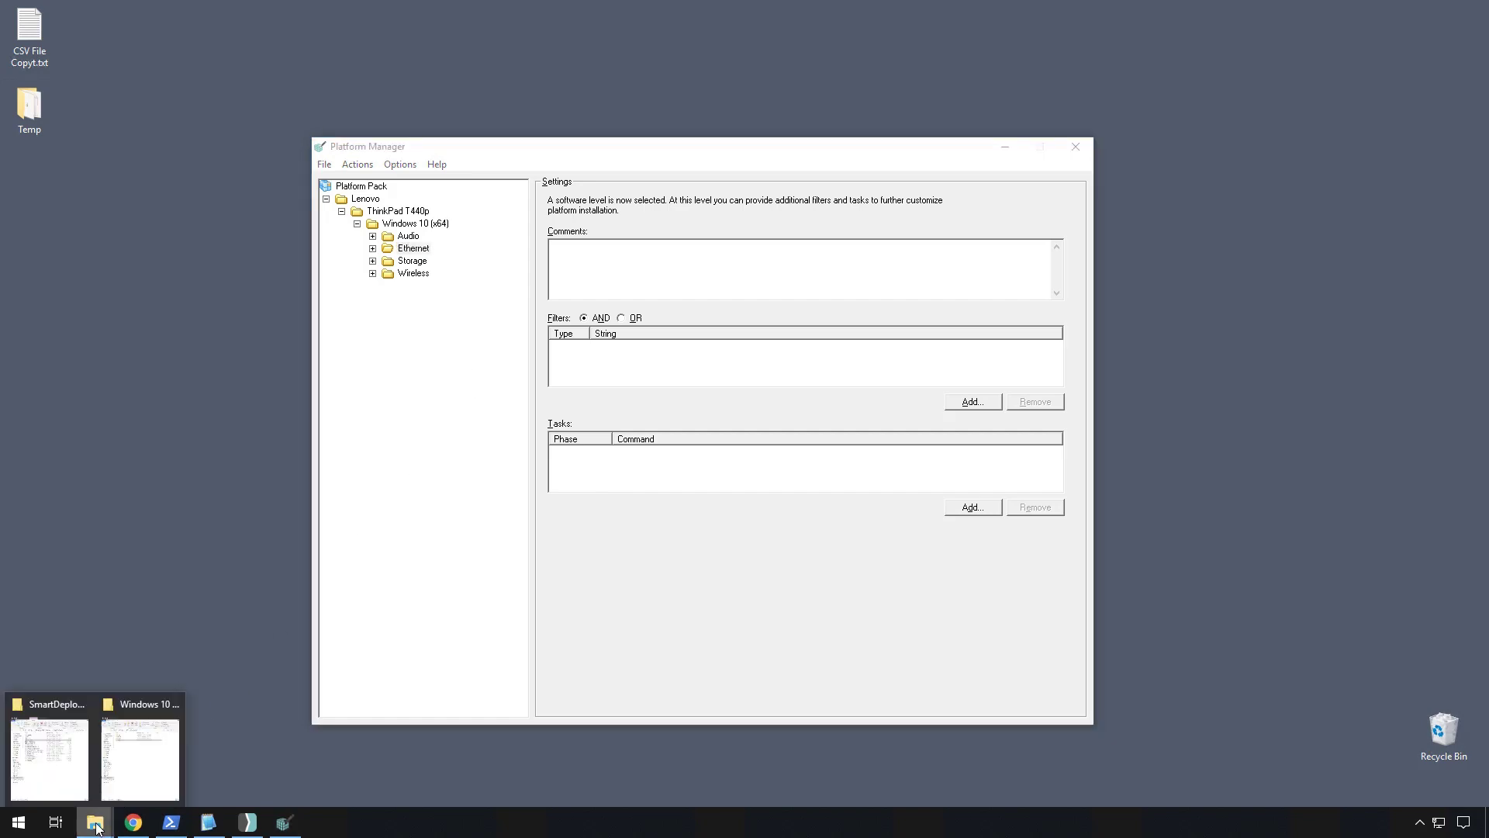
left_click(139, 756)
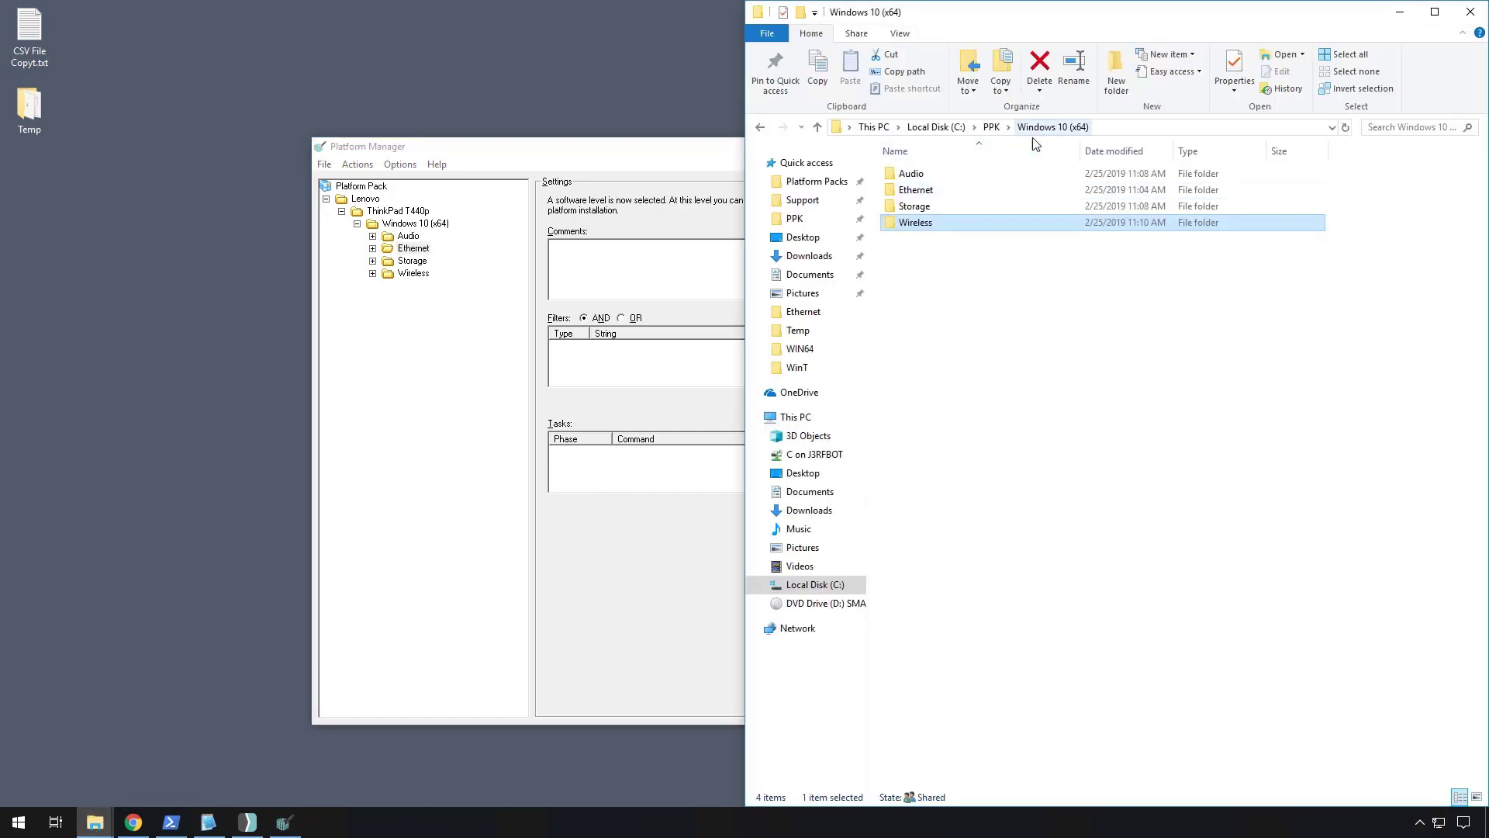
left_click(914, 190)
right_click(917, 193)
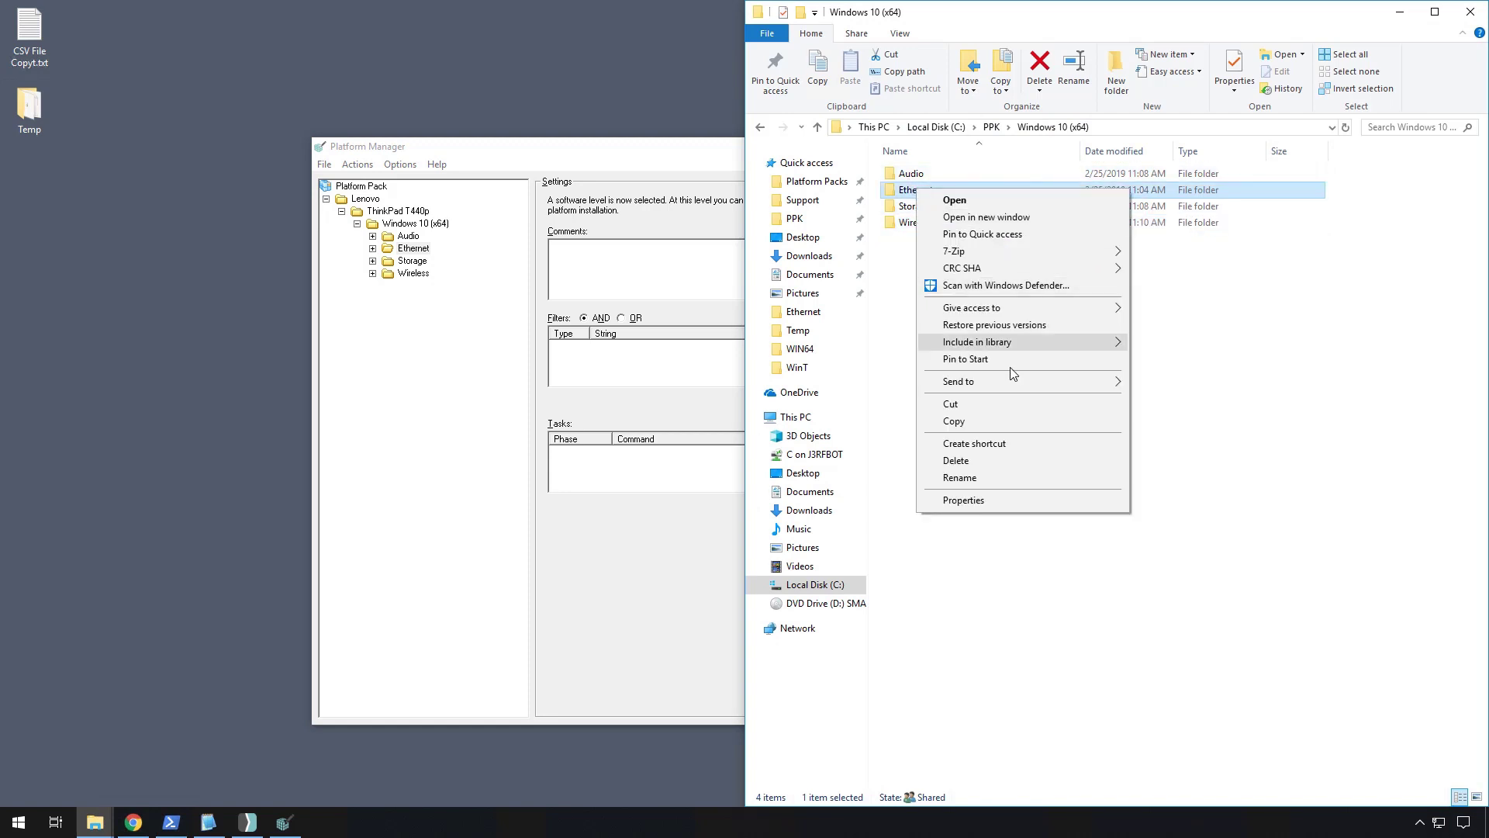
left_click(975, 422)
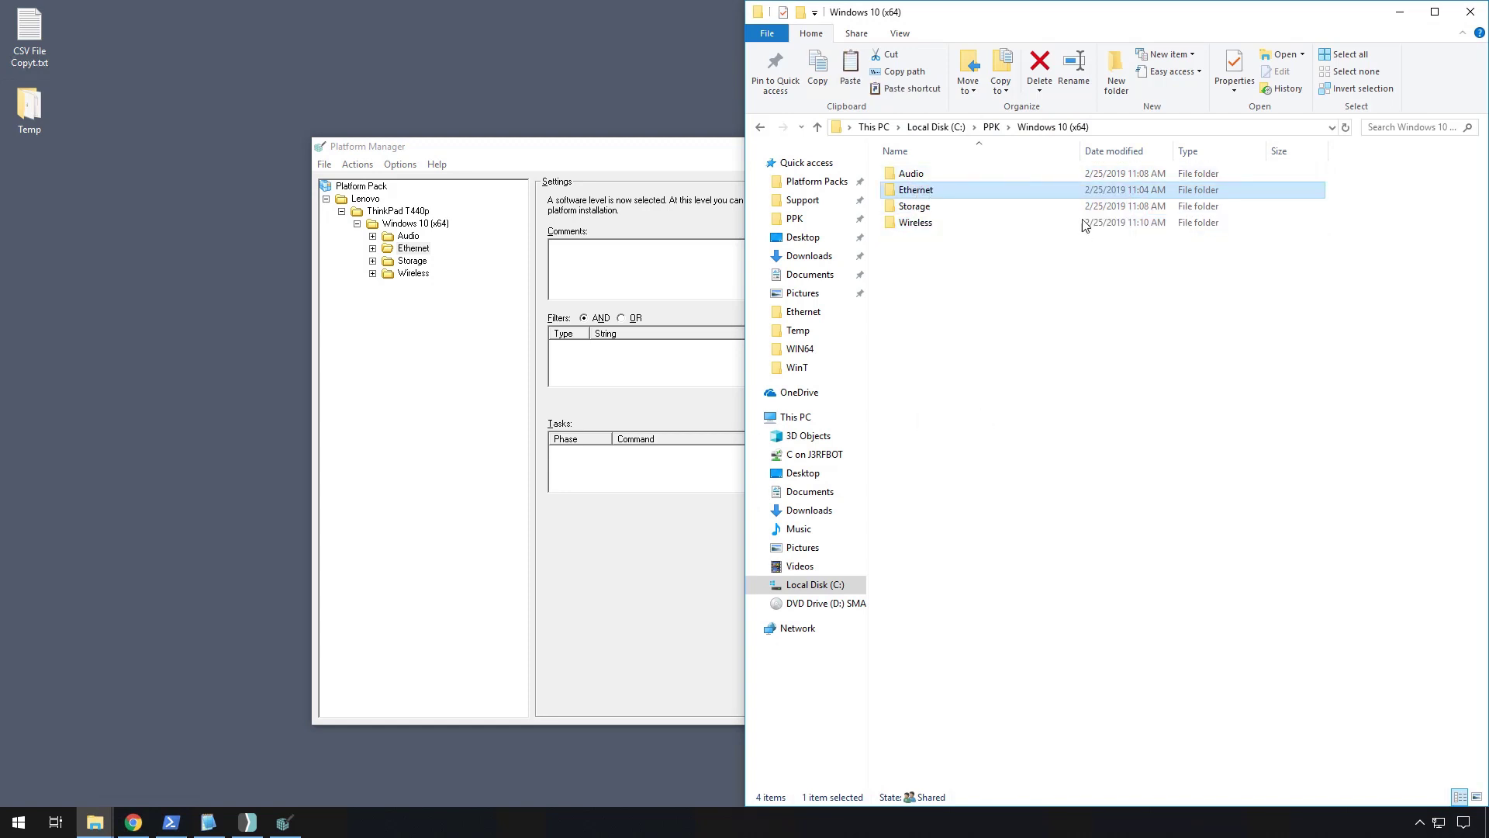
Create a WinPE folder in C:\PPK and paste the Ethernet folder into it
left_click(991, 128)
right_click(982, 322)
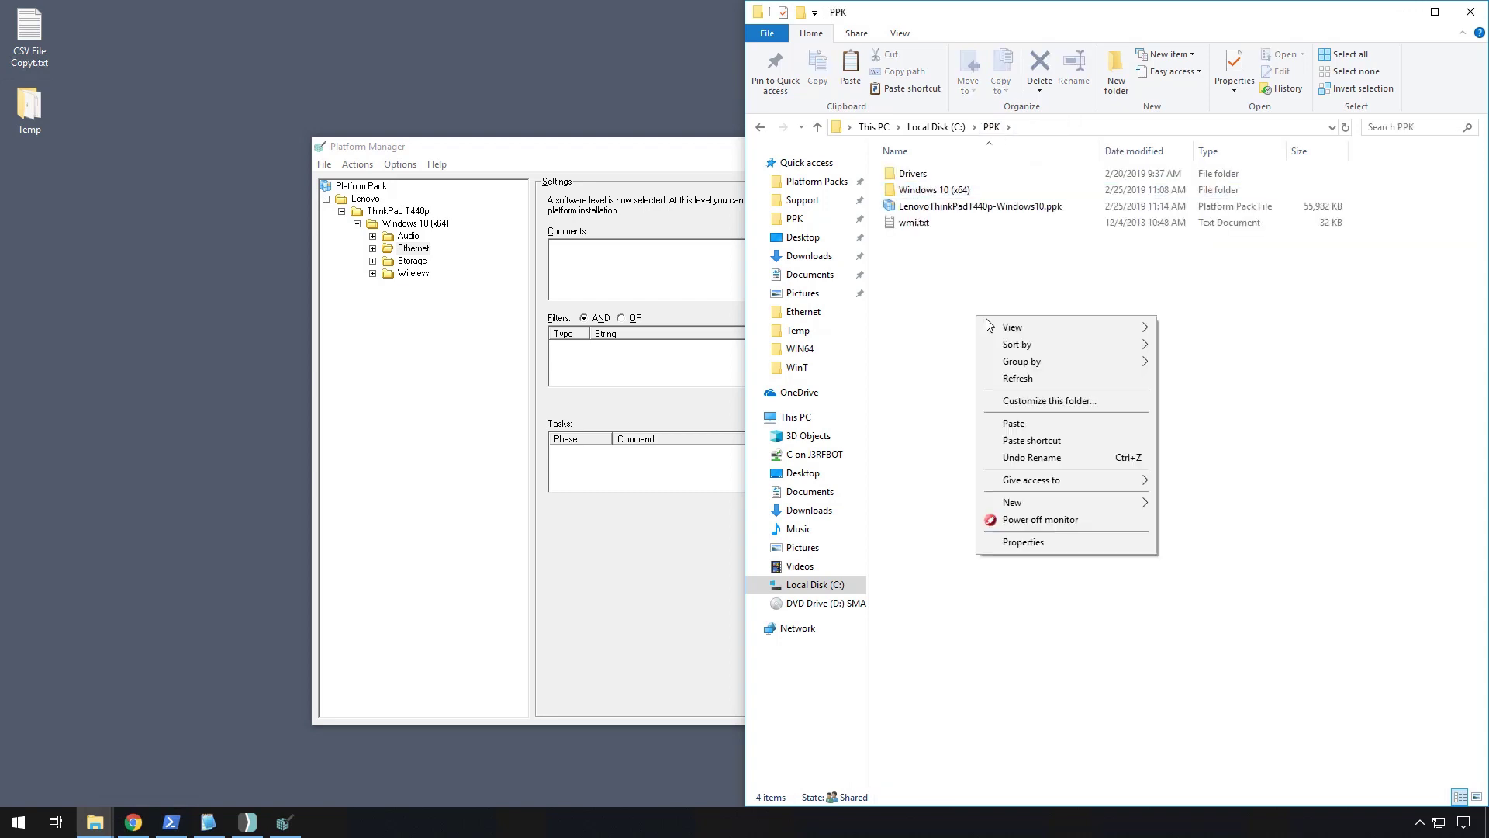
mouse_move(1078, 500)
left_click(1202, 508)
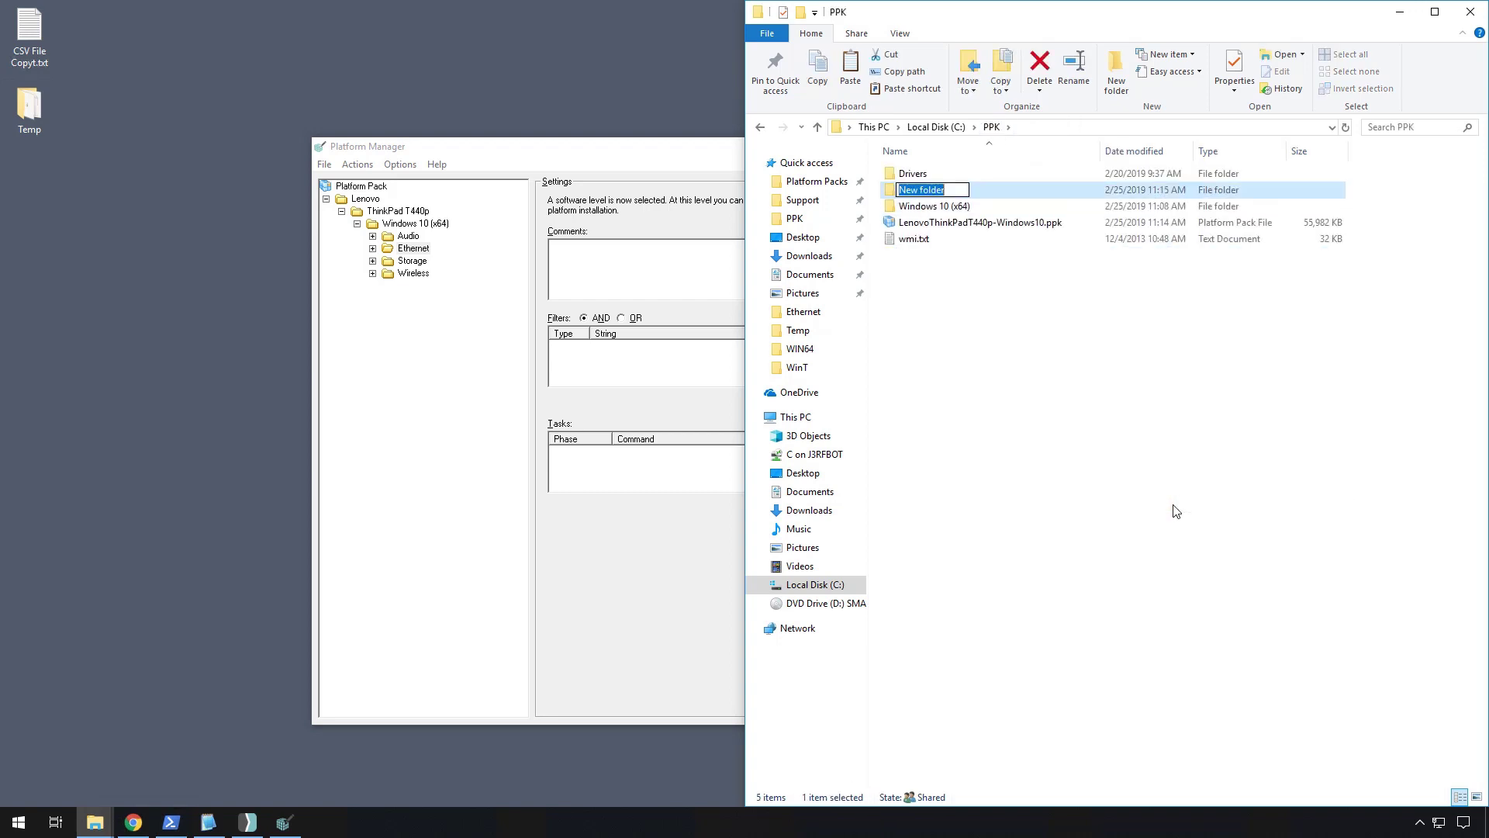
type("WinPE")
key("Return")
key("Return")
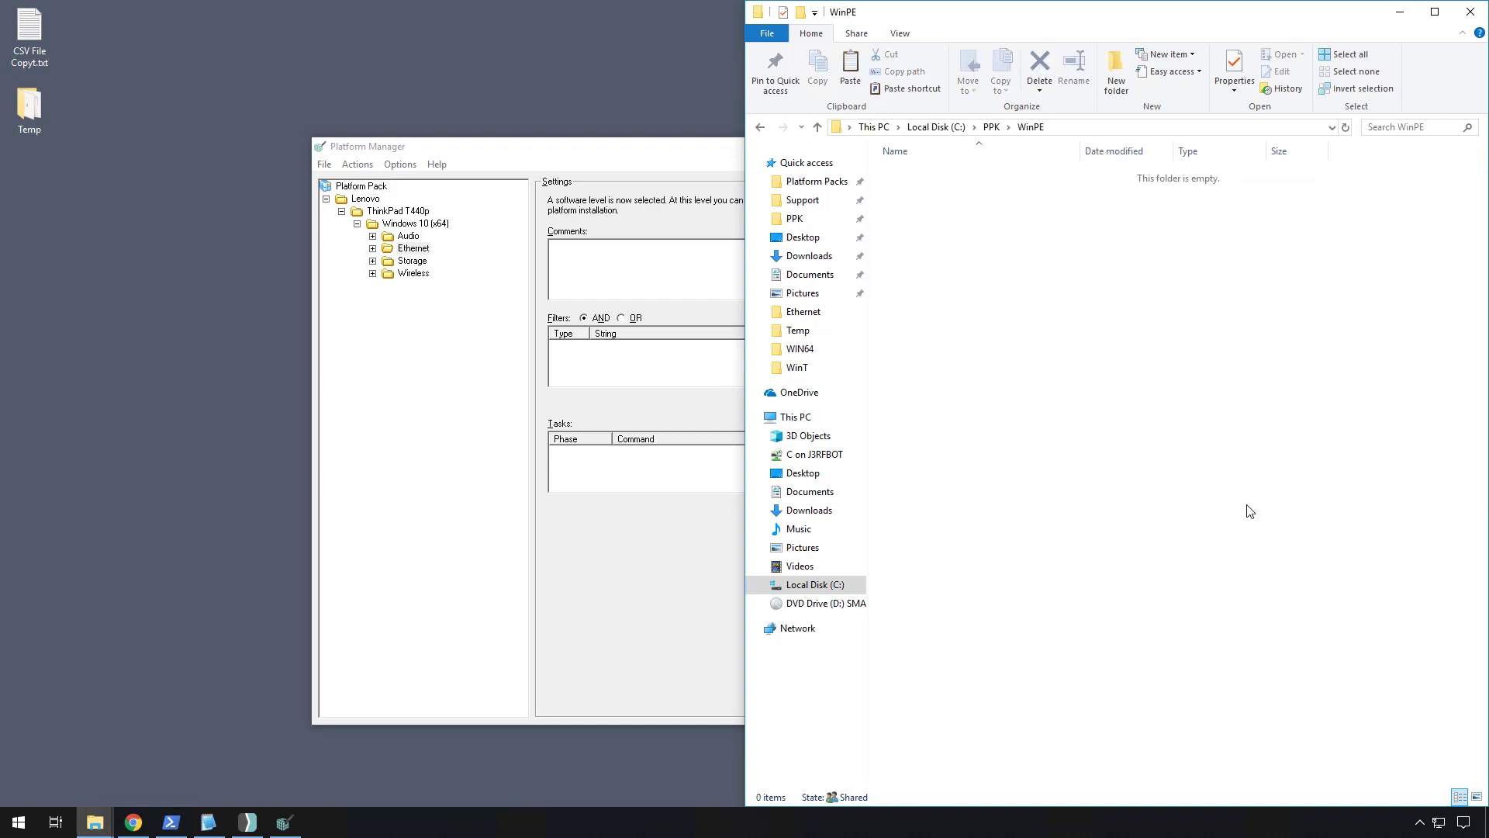
right_click(1045, 344)
left_click(1095, 444)
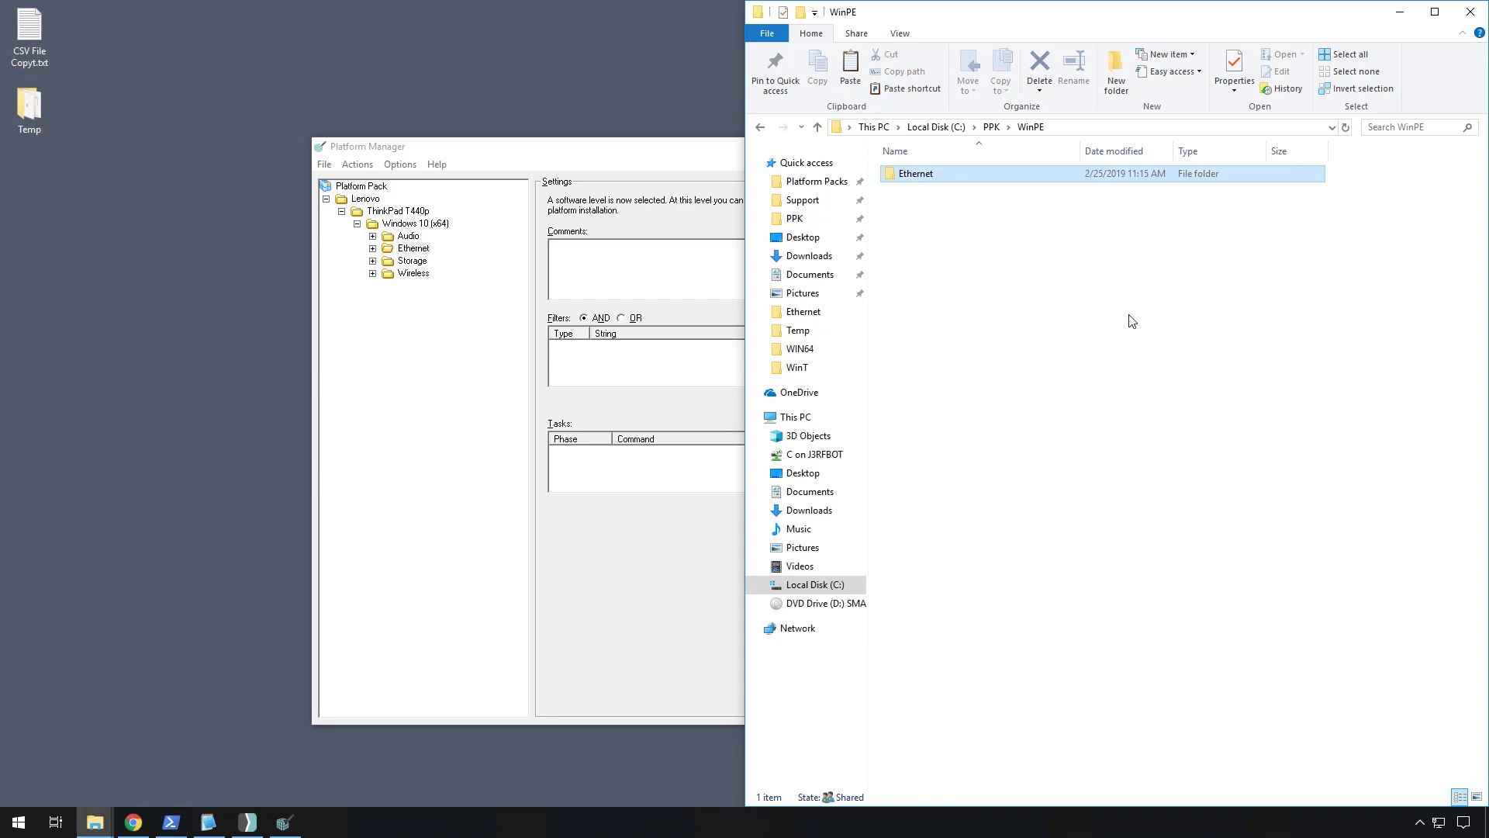
Add Windows PE 10.0 (x64) to ThinkPad T440p, sourcing drivers from C:\PPK\WinPE
left_click(696, 543)
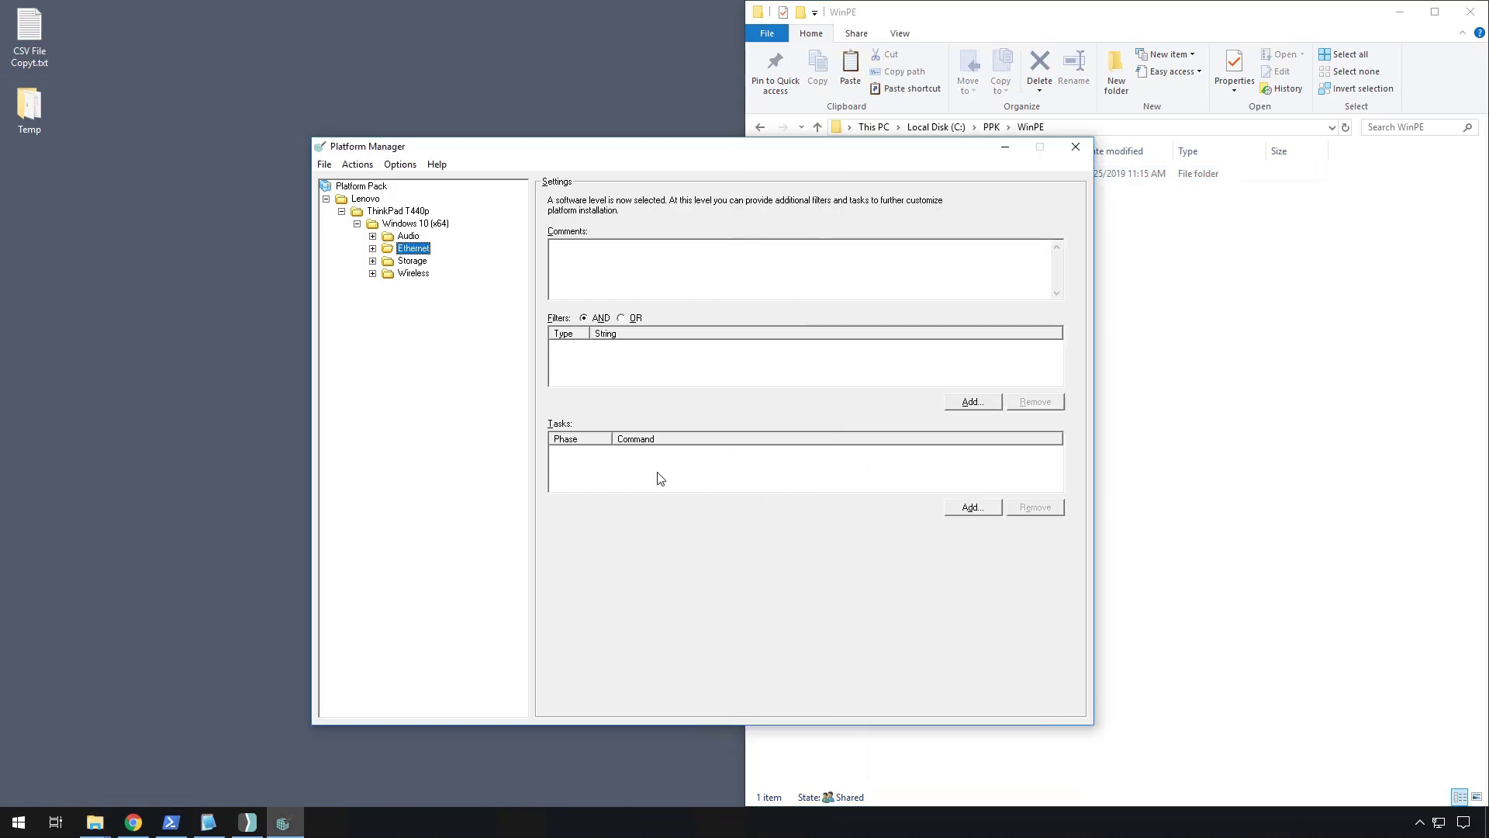
left_click(358, 224)
left_click(384, 212)
right_click(379, 213)
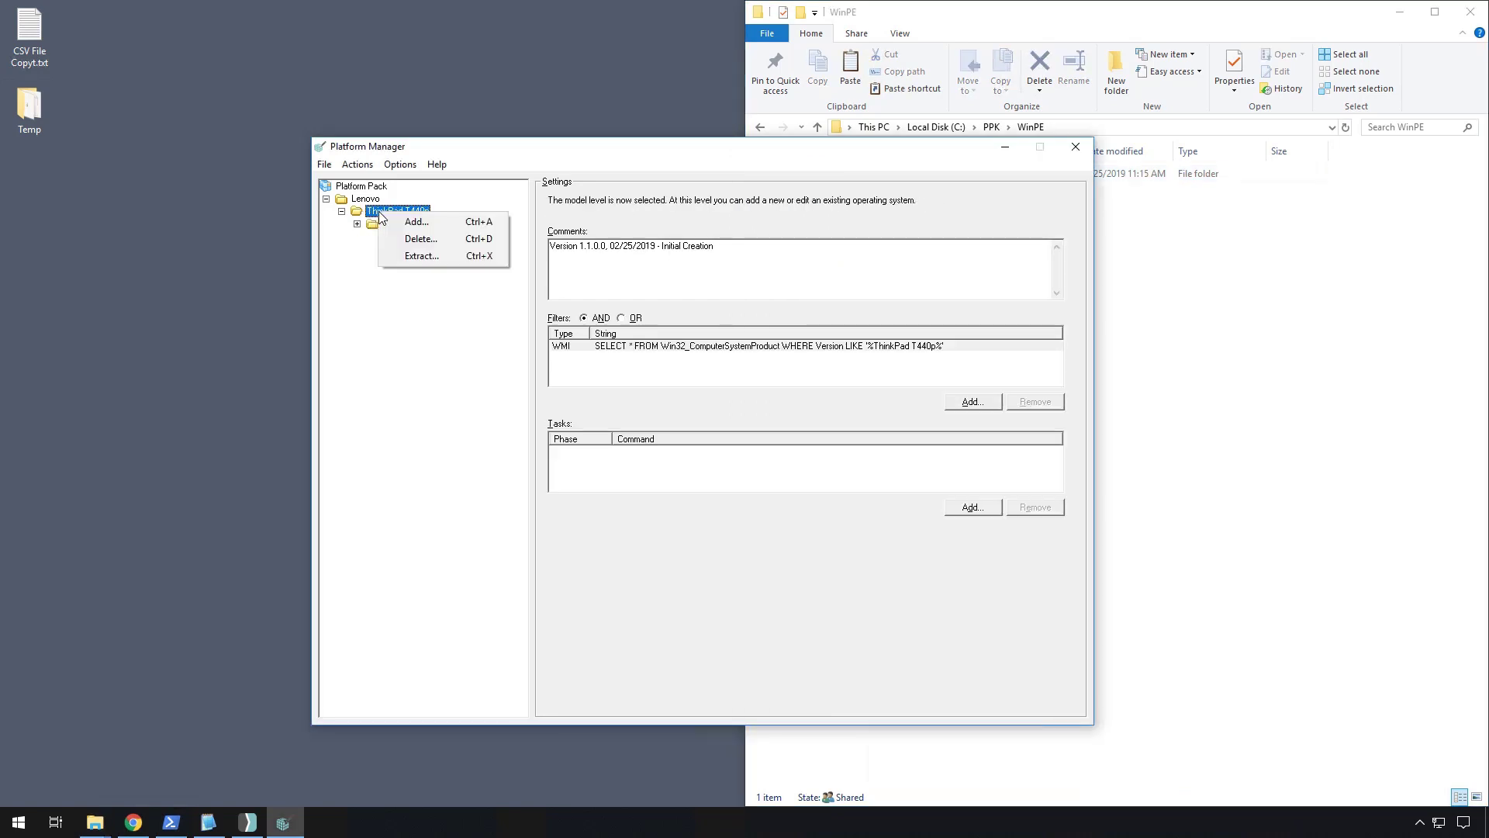
left_click(413, 222)
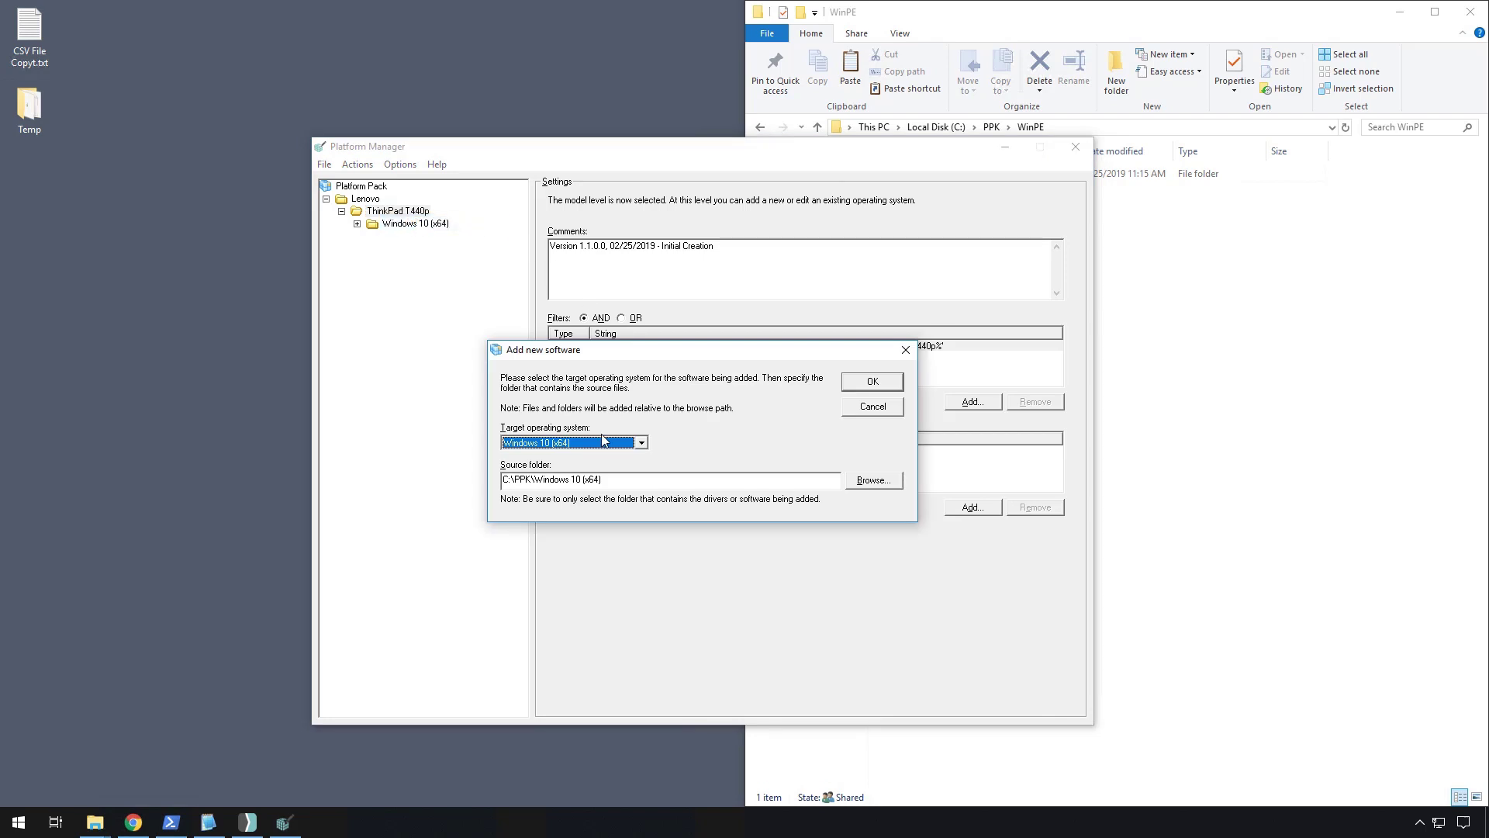
left_click(642, 442)
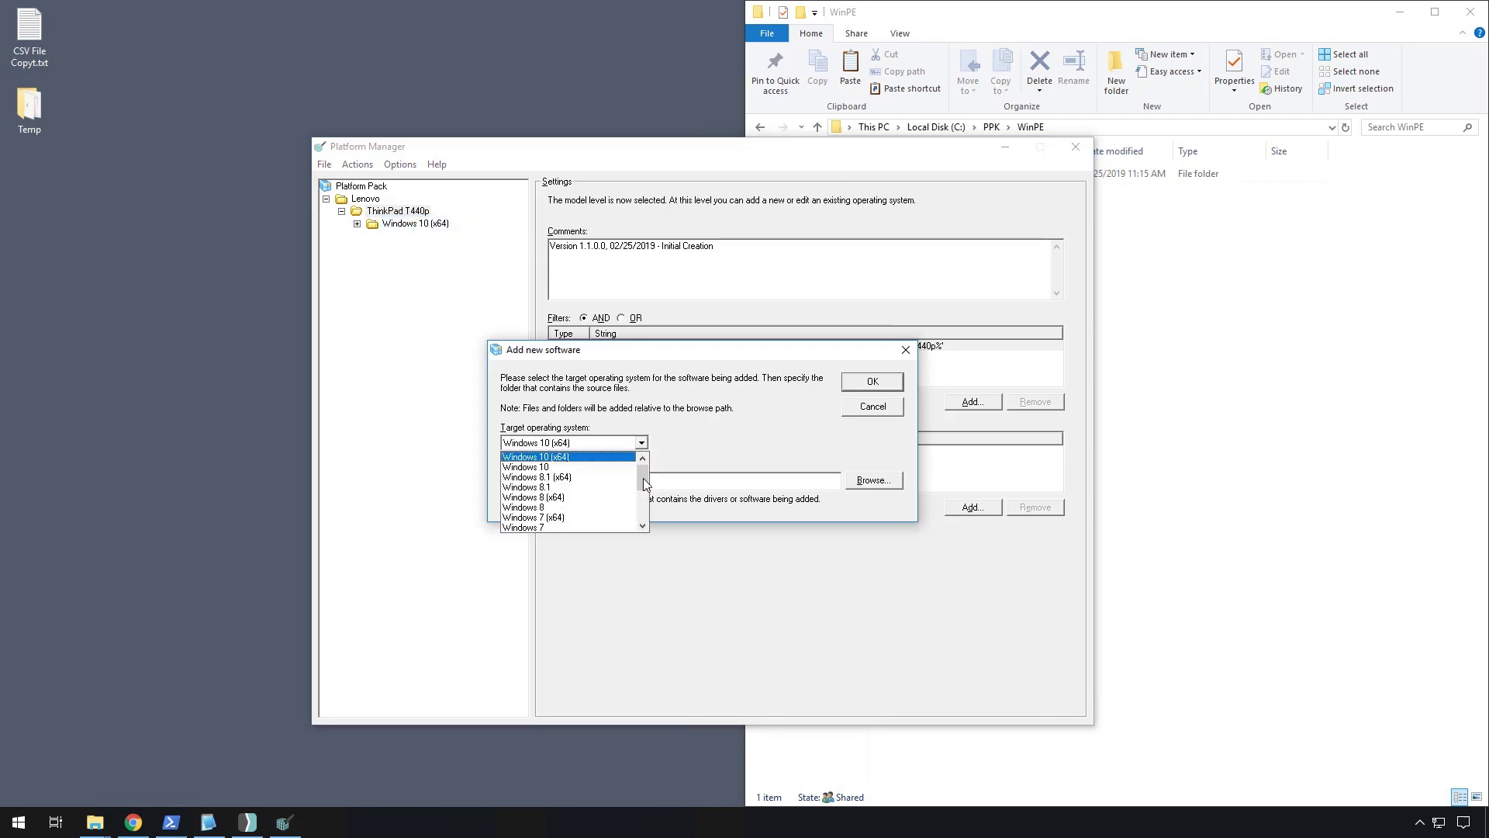
left_click_drag(643, 475, 648, 516)
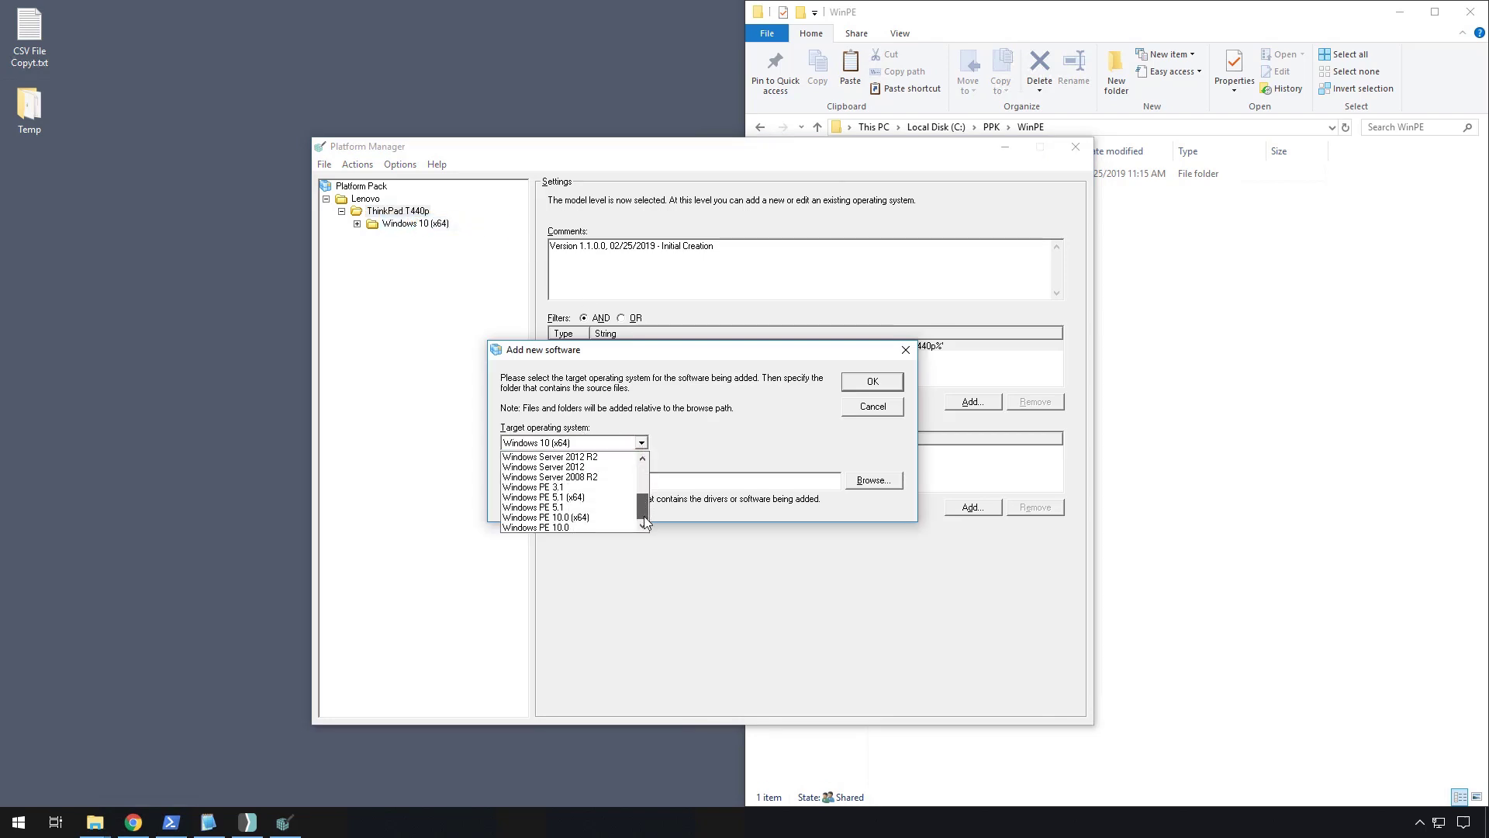
left_click(577, 518)
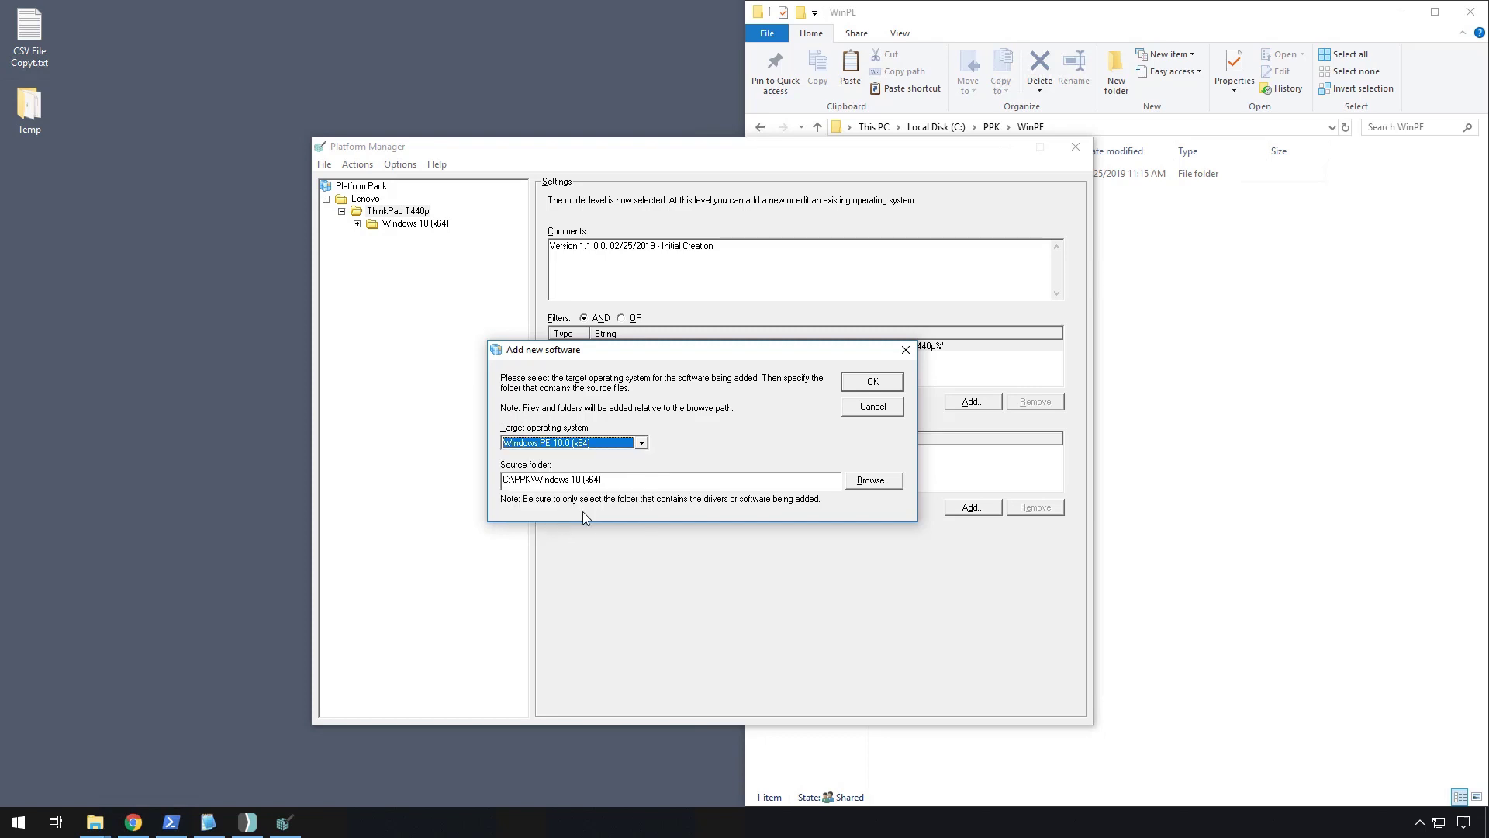
left_click(873, 480)
scroll(795, 459, "up", 5)
left_click_drag(849, 391, 847, 445)
left_click(727, 493)
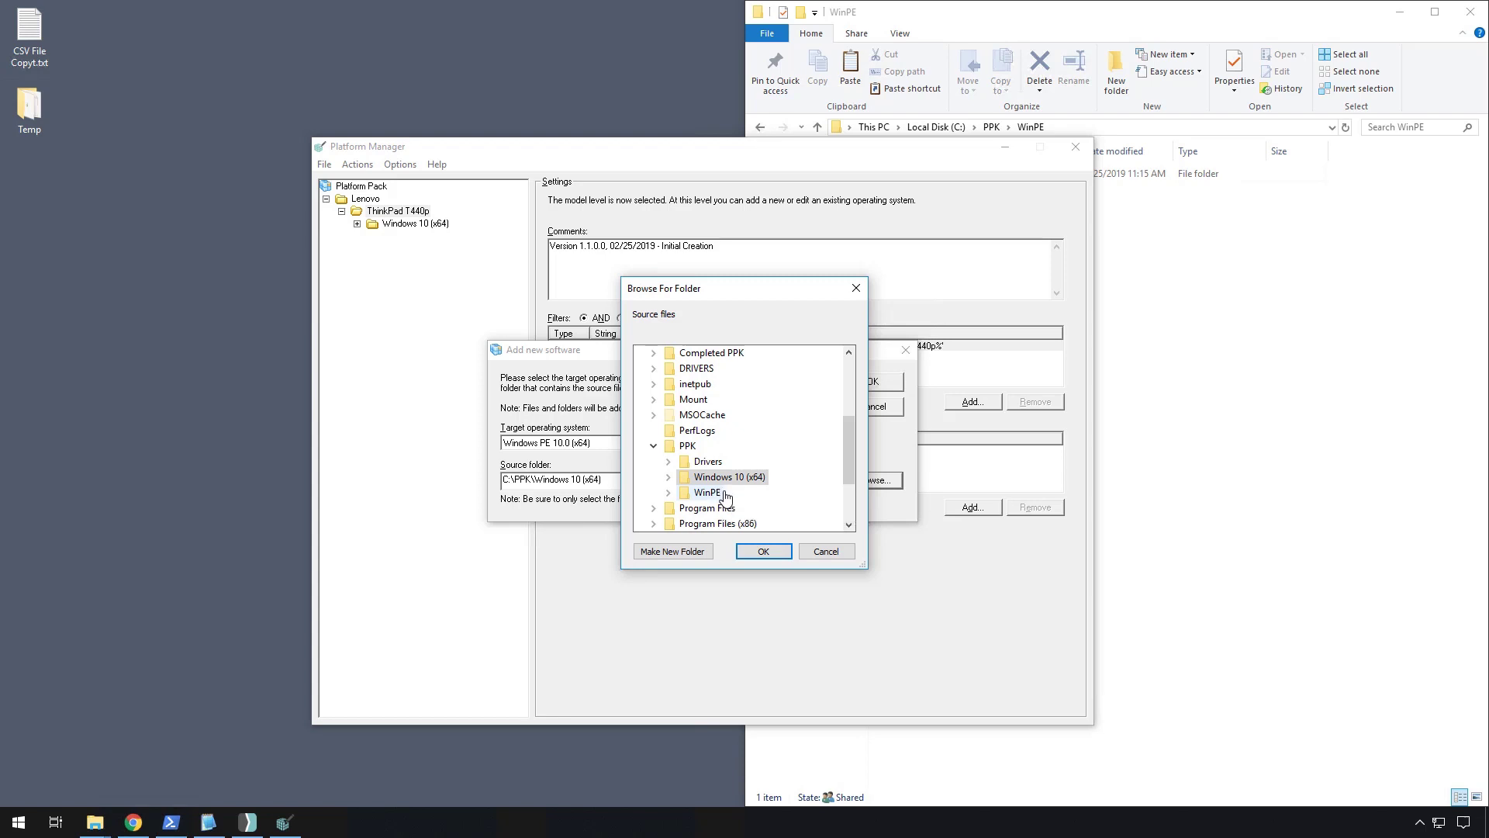
left_click(764, 553)
left_click(892, 388)
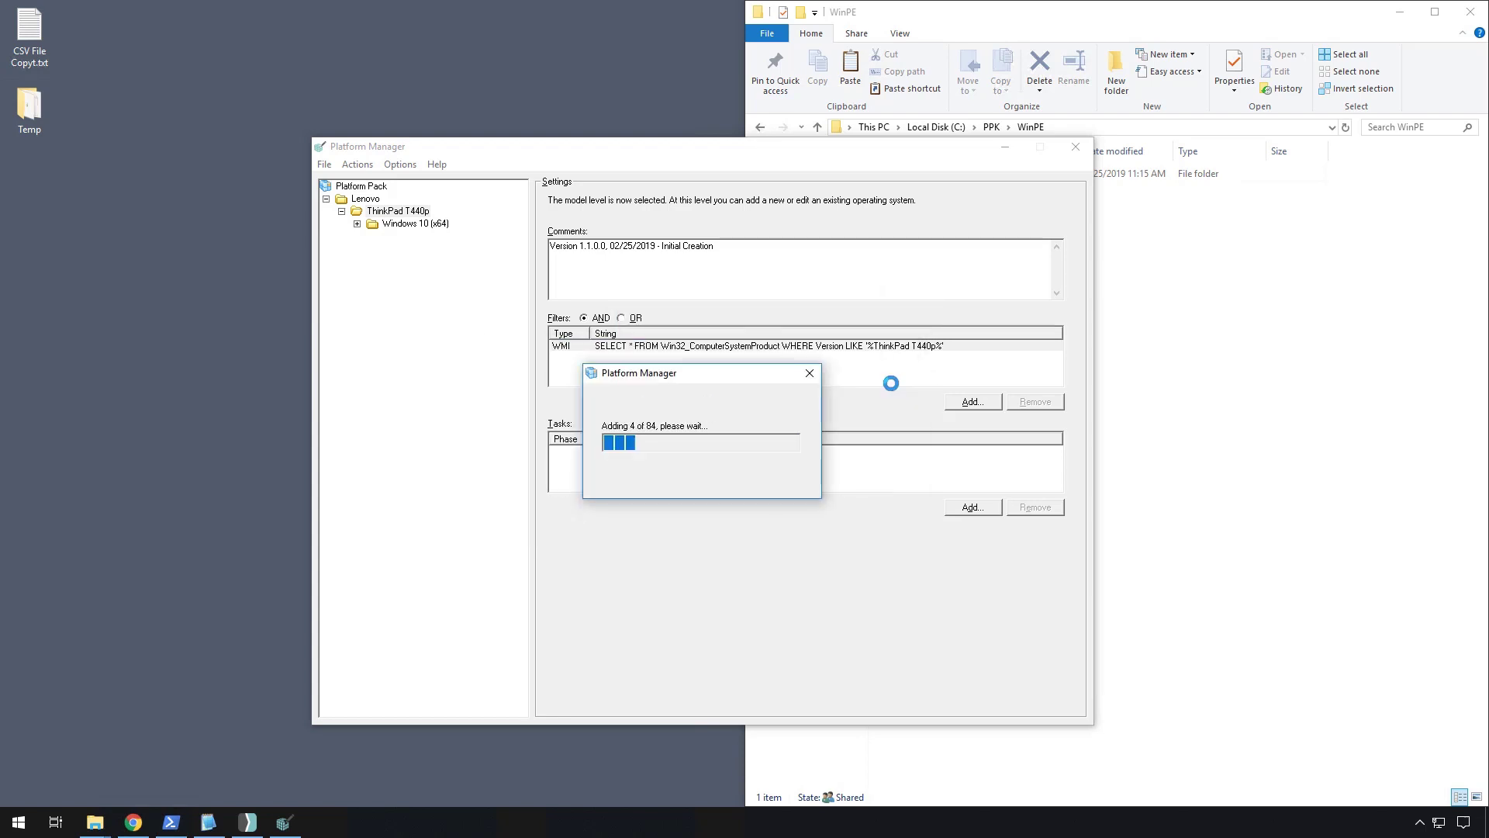
left_click(415, 236)
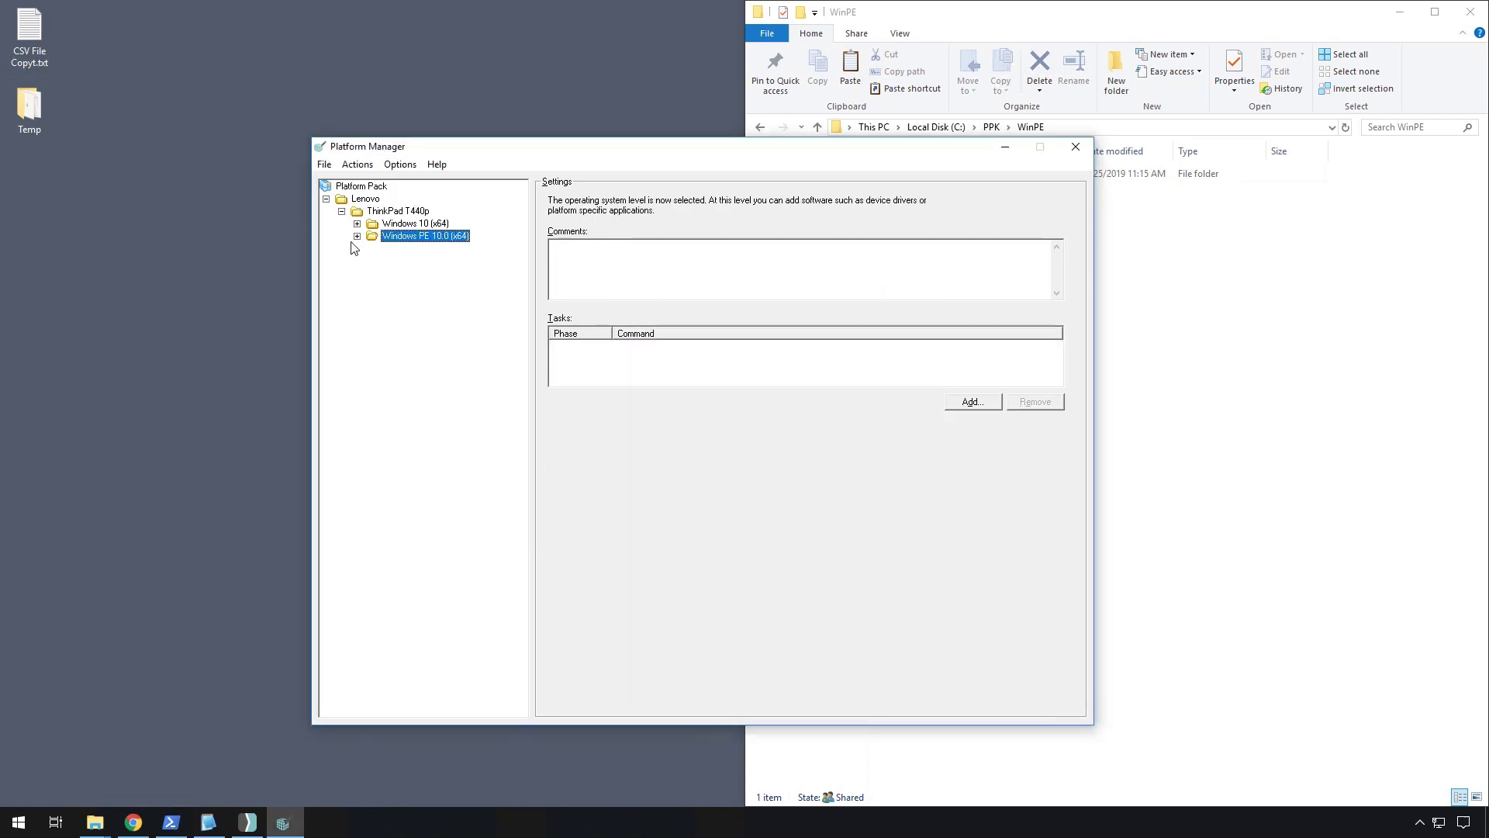
Expand Windows PE 10.0 (x64) to show its Ethernet driver node, then view Windows 10 (x64)
left_click(357, 236)
left_click(409, 251)
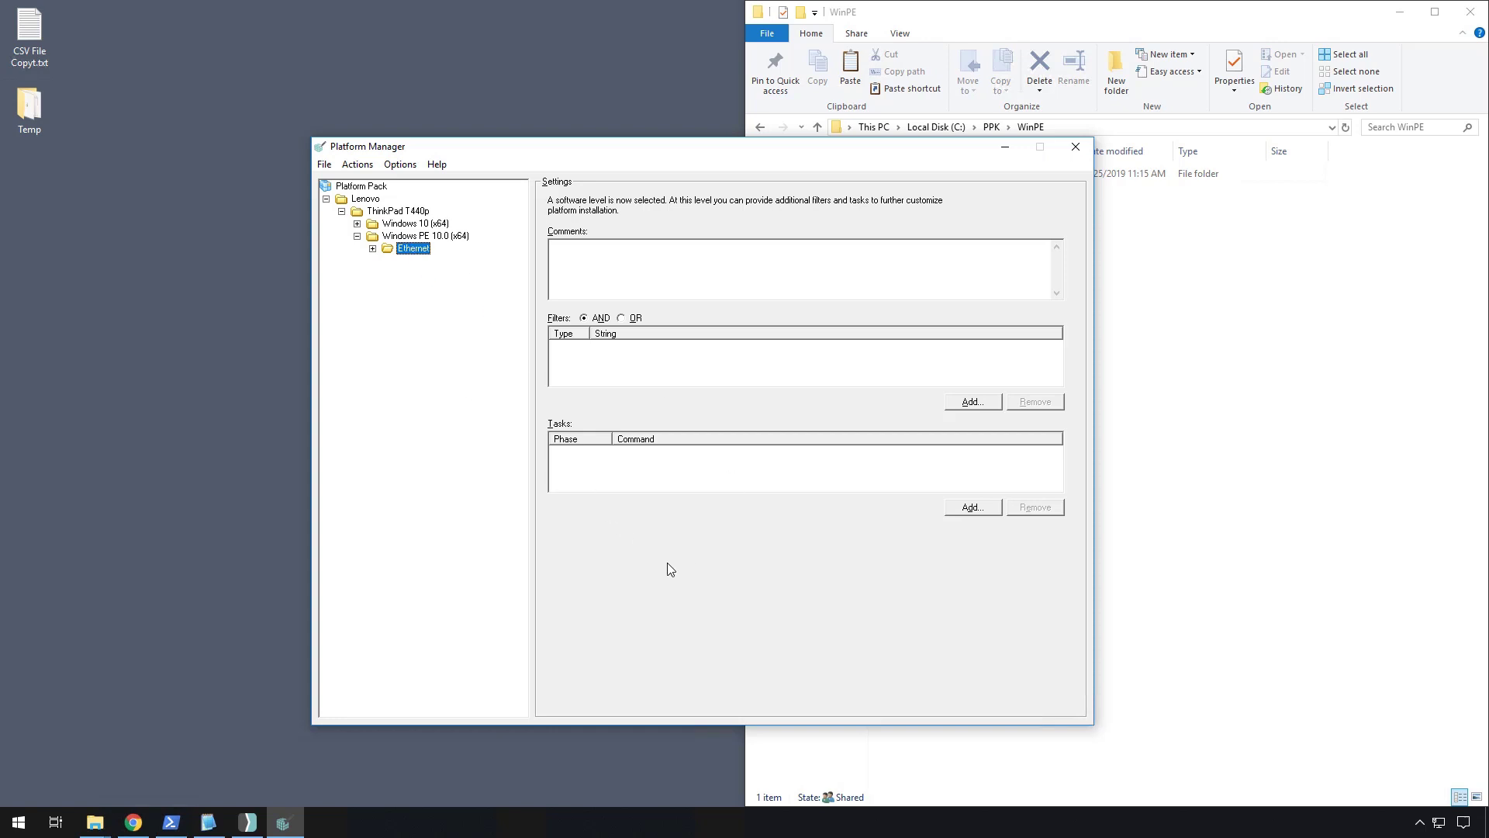
left_click(421, 225)
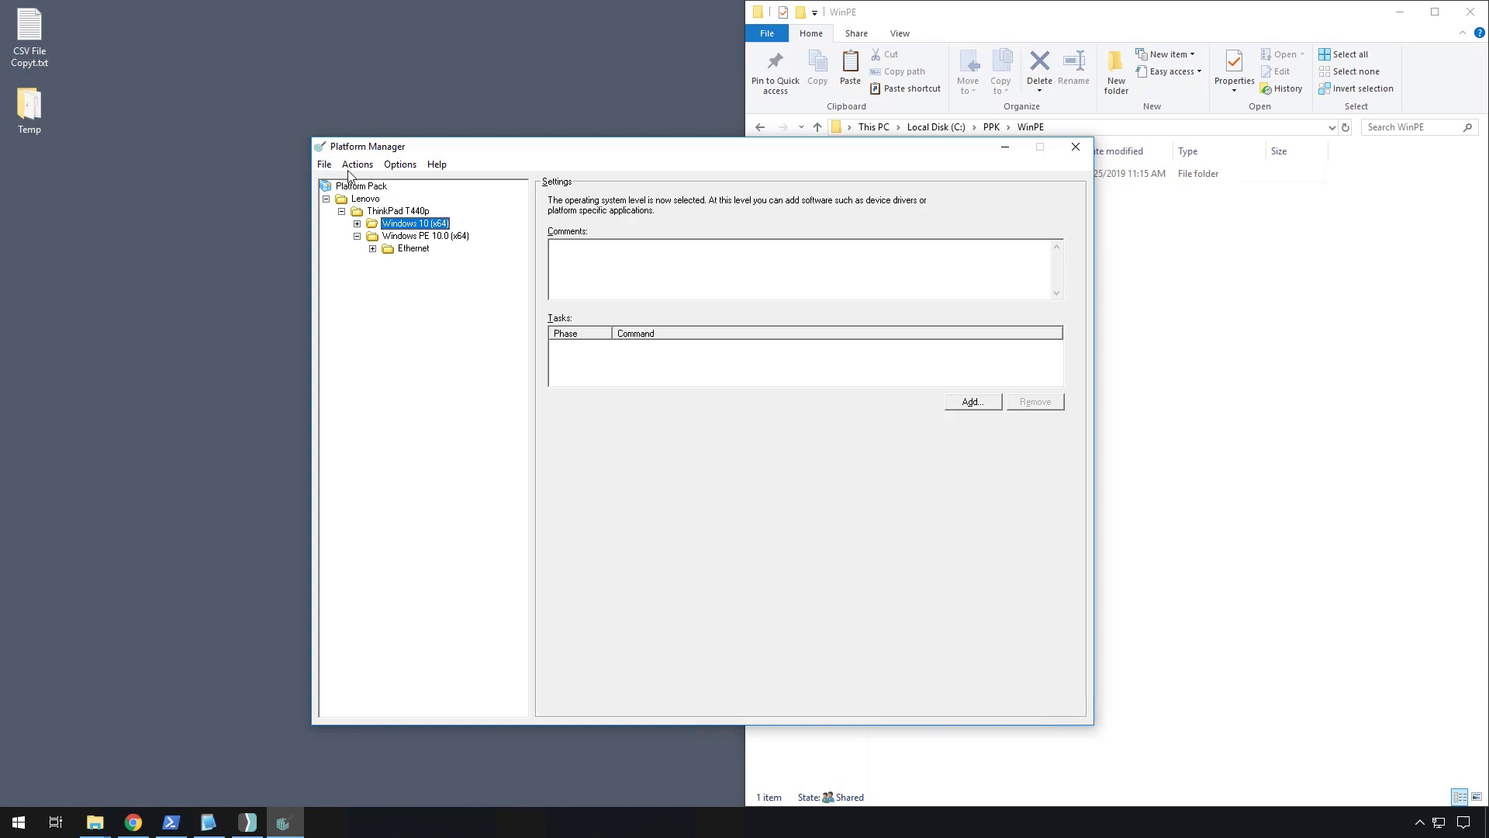
Save the platform pack and review the ThinkPad T440p model's comment and WMI filter
left_click(317, 166)
left_click(349, 233)
left_click(404, 215)
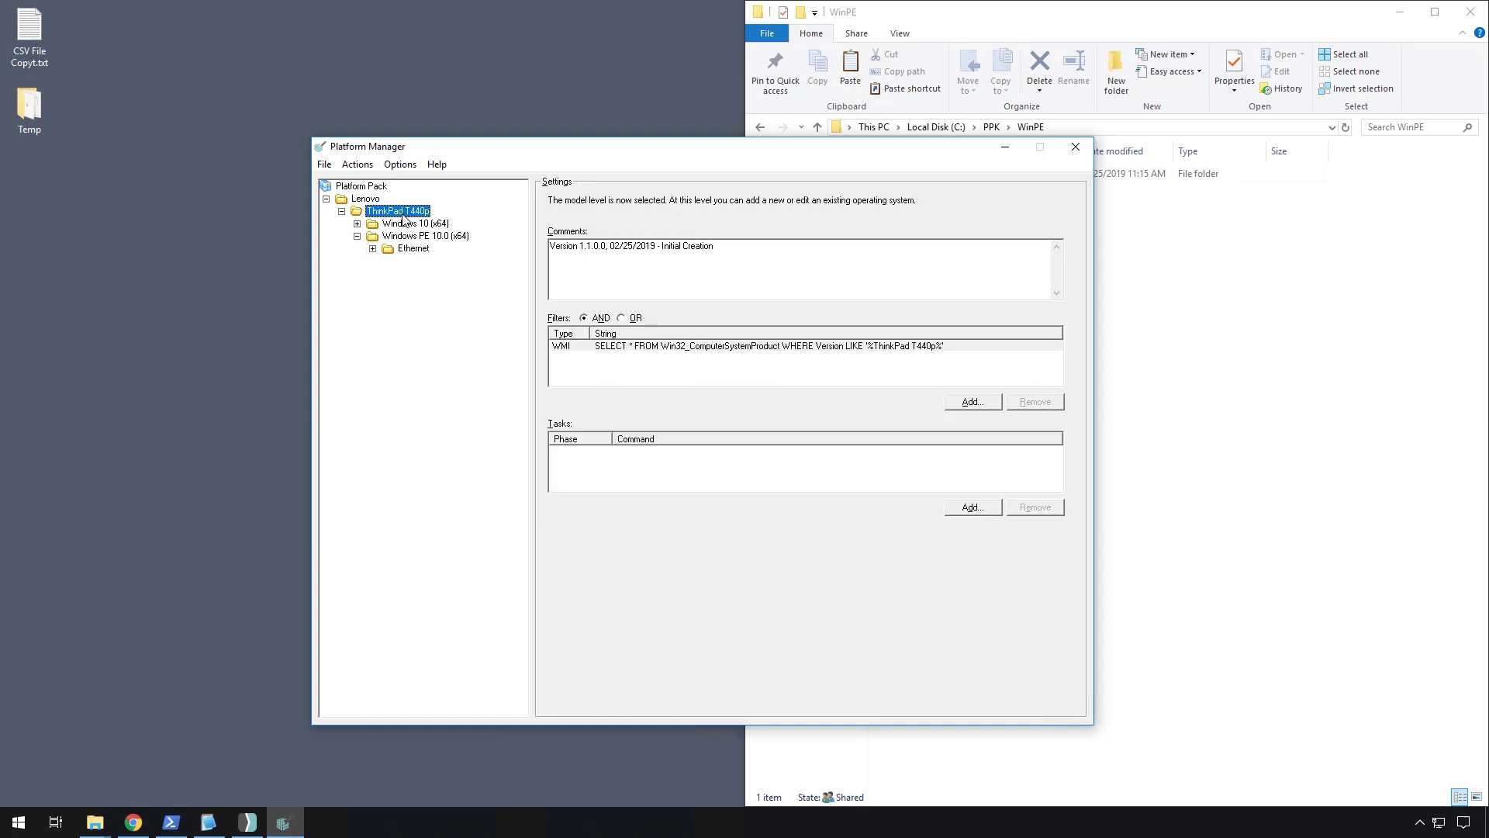